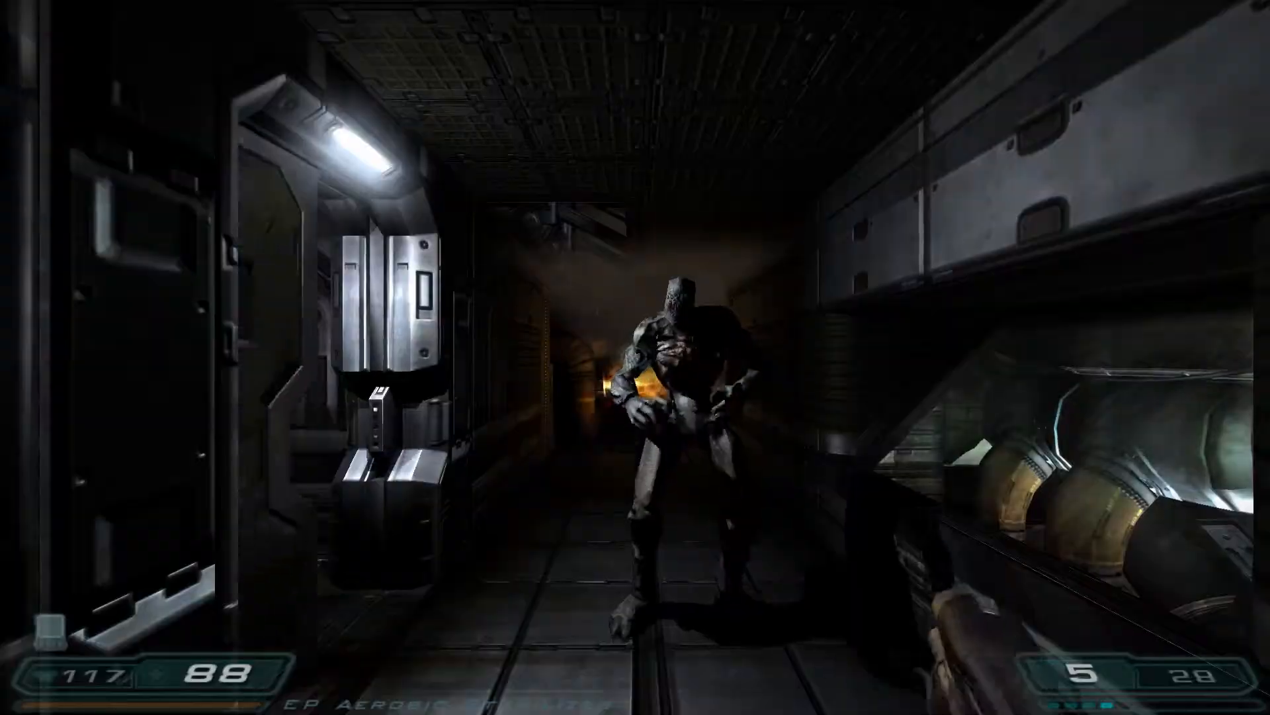
pyautogui.press('s')
pyautogui.press('w')
pyautogui.click(636, 357)
pyautogui.press('s')
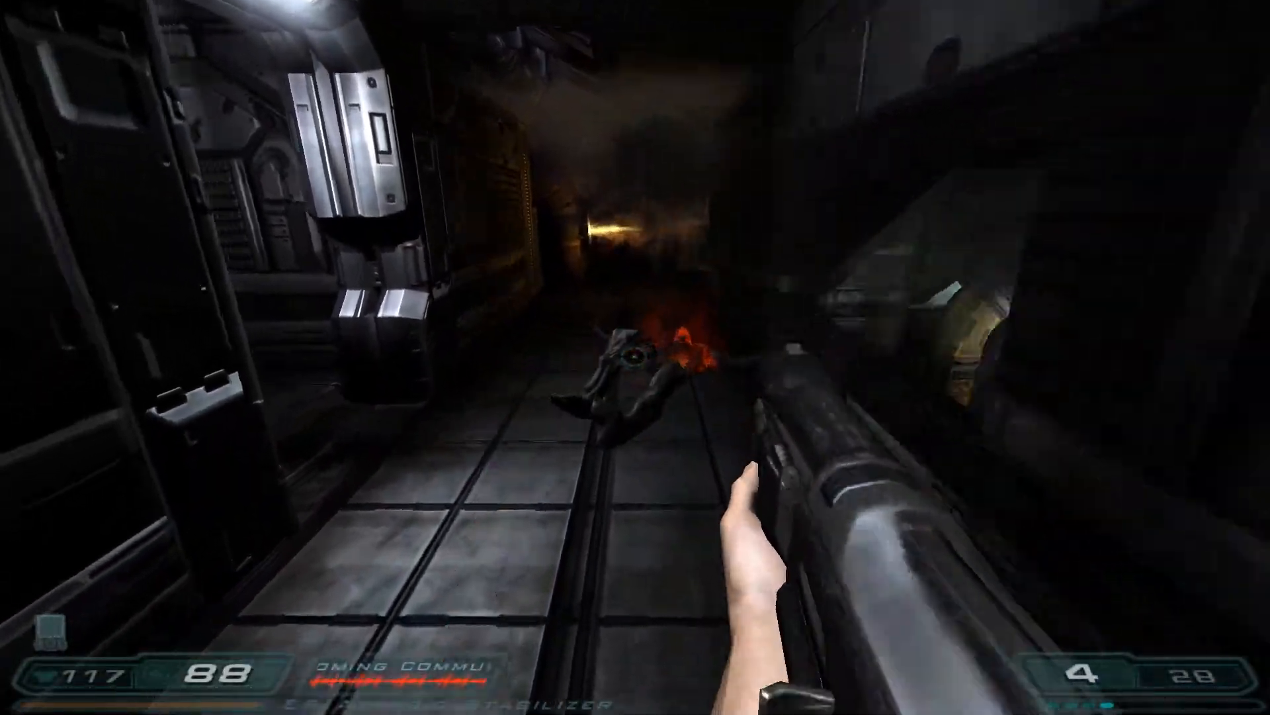
pyautogui.press('w')
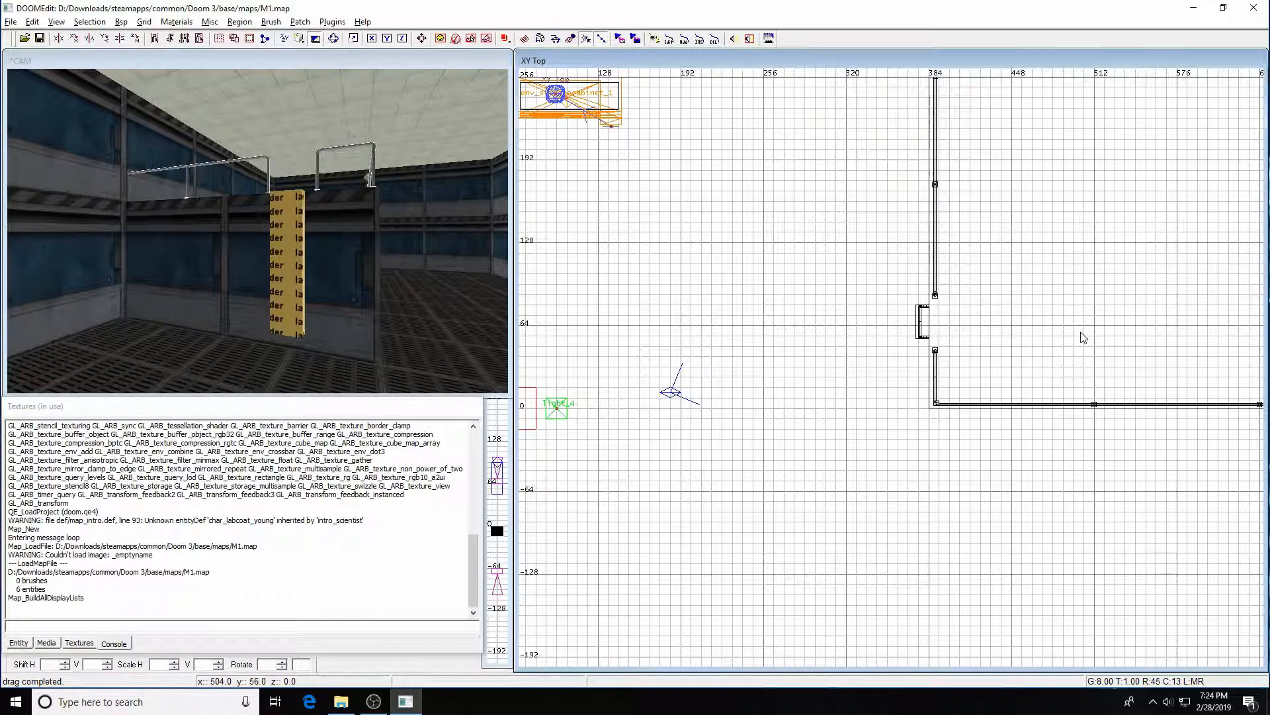
# Look around the ladder area in the 3D camera view
pyautogui.press('Right')
pyautogui.press('Right')
pyautogui.press('Up')
pyautogui.press('Up')
pyautogui.press('Left')
pyautogui.press('Left')
pyautogui.press('Left')
pyautogui.press('Down')
pyautogui.press('Down')
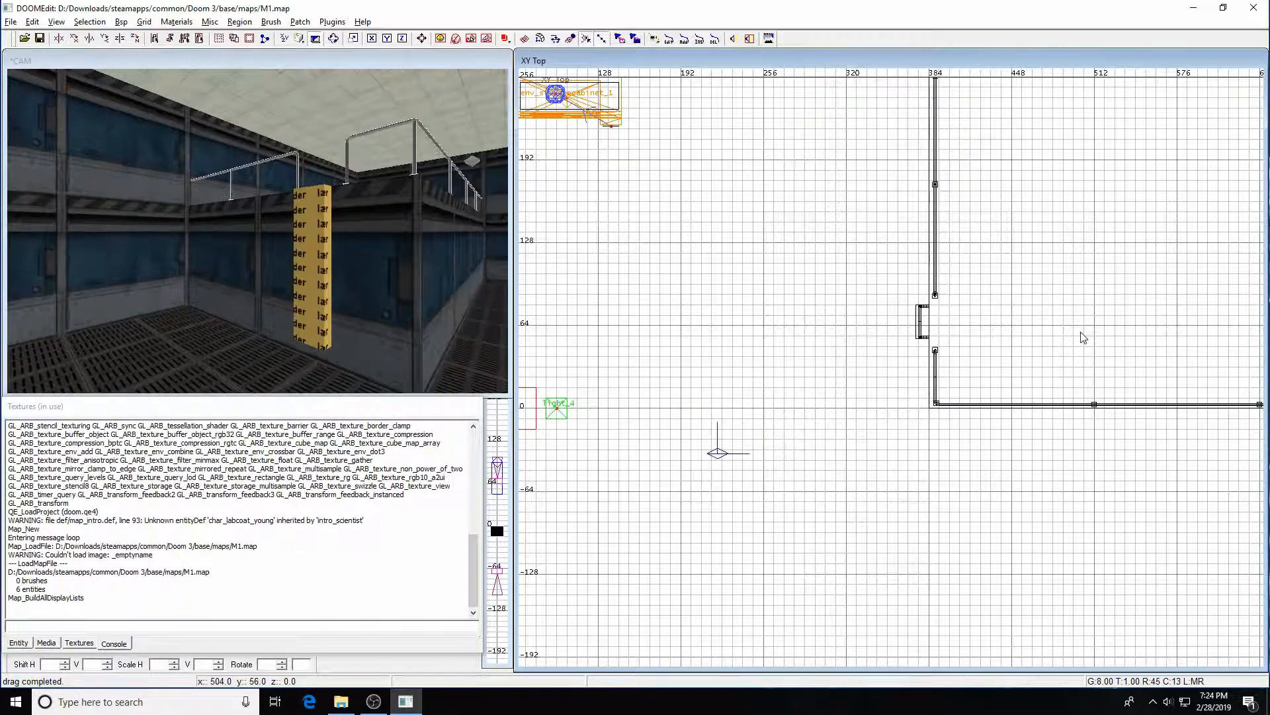
pyautogui.press('Right')
pyautogui.press('Left')
pyautogui.press('Up')
pyautogui.press('Down')
# Set the grid to 1 and draw a brush enclosing the ladder in the top view
pyautogui.scroll(6, 876, 280)
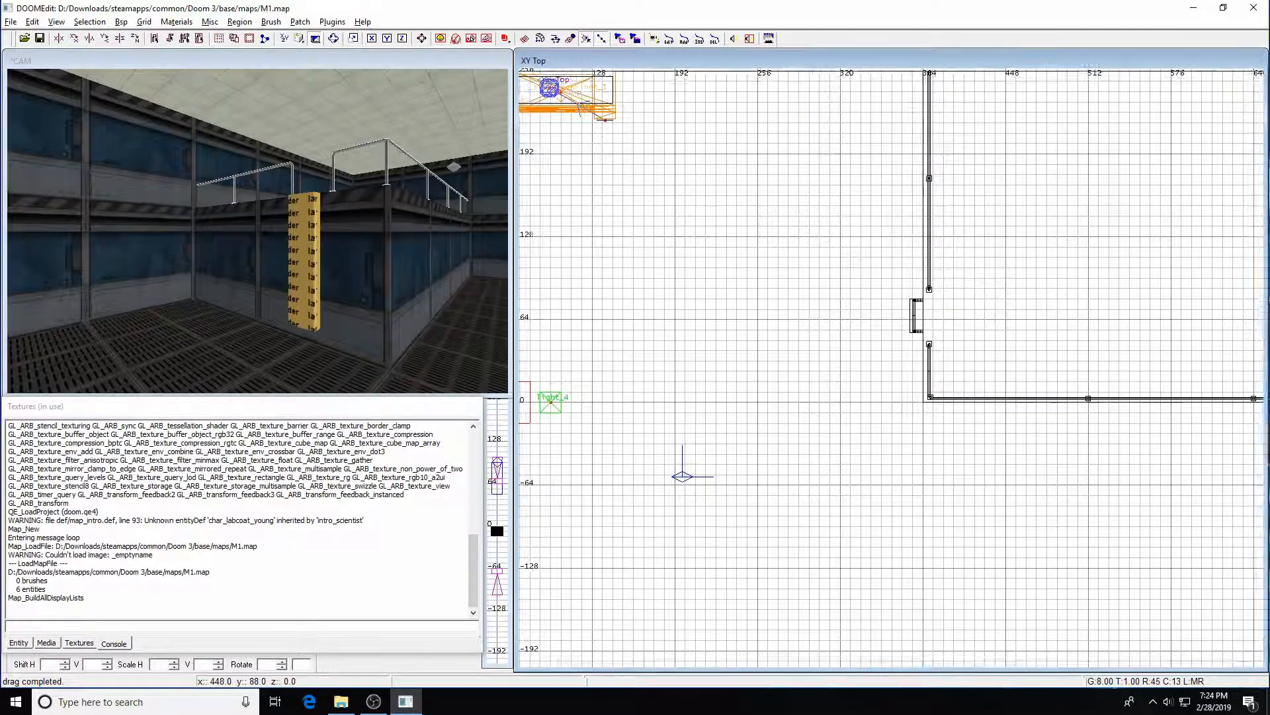
pyautogui.moveTo(981, 213); pyautogui.dragTo(981, 401, button='right')
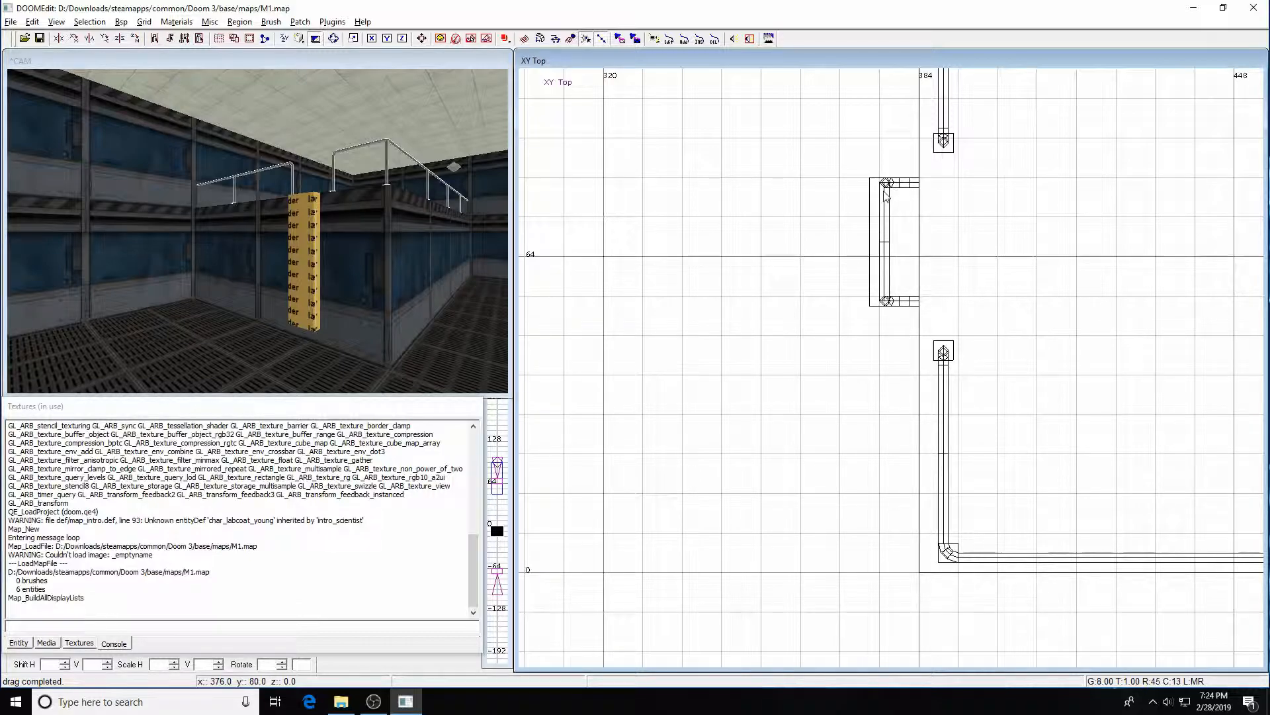
pyautogui.press('1')
pyautogui.moveTo(850, 163); pyautogui.dragTo(928, 323)
# Stretch the enclosing brush vertically in the front view to cover the ladder's full height
pyautogui.hotkey('ctrl', 'Tab')
pyautogui.moveTo(971, 341); pyautogui.dragTo(947, 399, button='right')
pyautogui.moveTo(904, 389); pyautogui.dragTo(902, 217)
pyautogui.moveTo(902, 218); pyautogui.dragTo(895, 436, button='right')
pyautogui.moveTo(907, 603); pyautogui.dragTo(911, 564)
pyautogui.moveTo(913, 394); pyautogui.dragTo(910, 197)
pyautogui.moveTo(910, 197); pyautogui.dragTo(913, 361, button='right')
pyautogui.moveTo(915, 361); pyautogui.dragTo(930, 132)
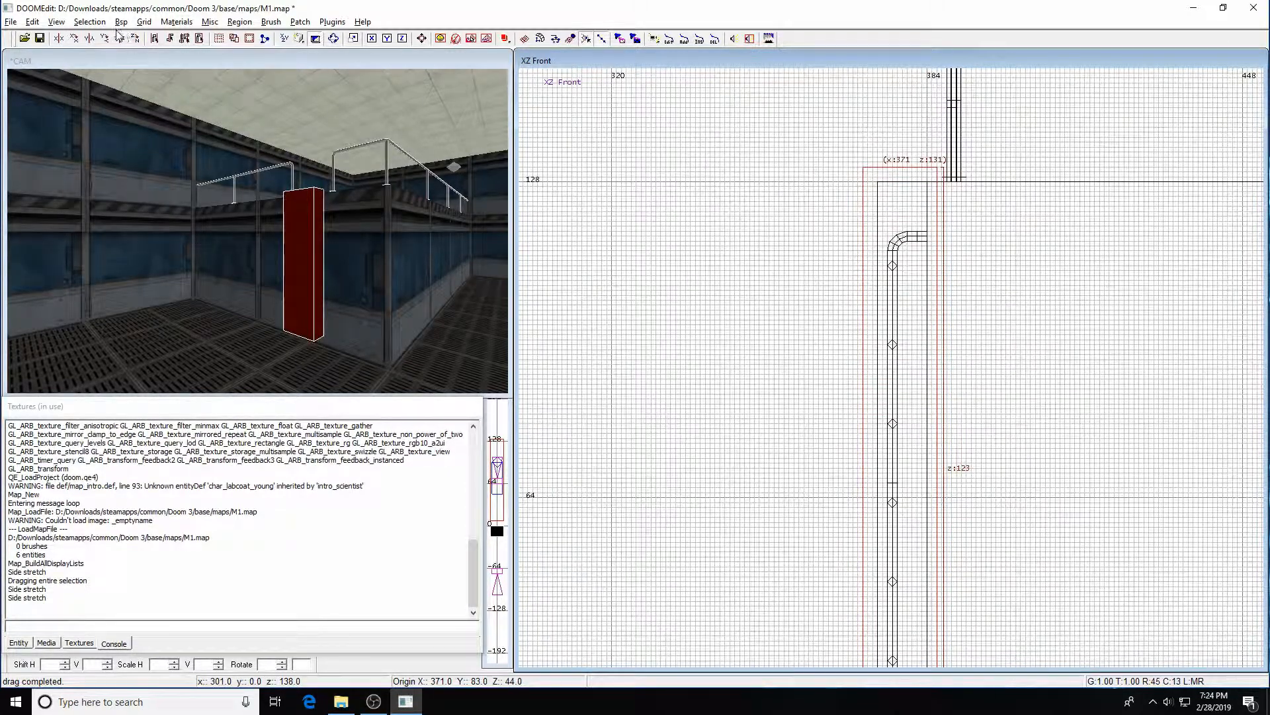
# Select all the ladder pieces inside the enclosing brush
pyautogui.click(92, 22)
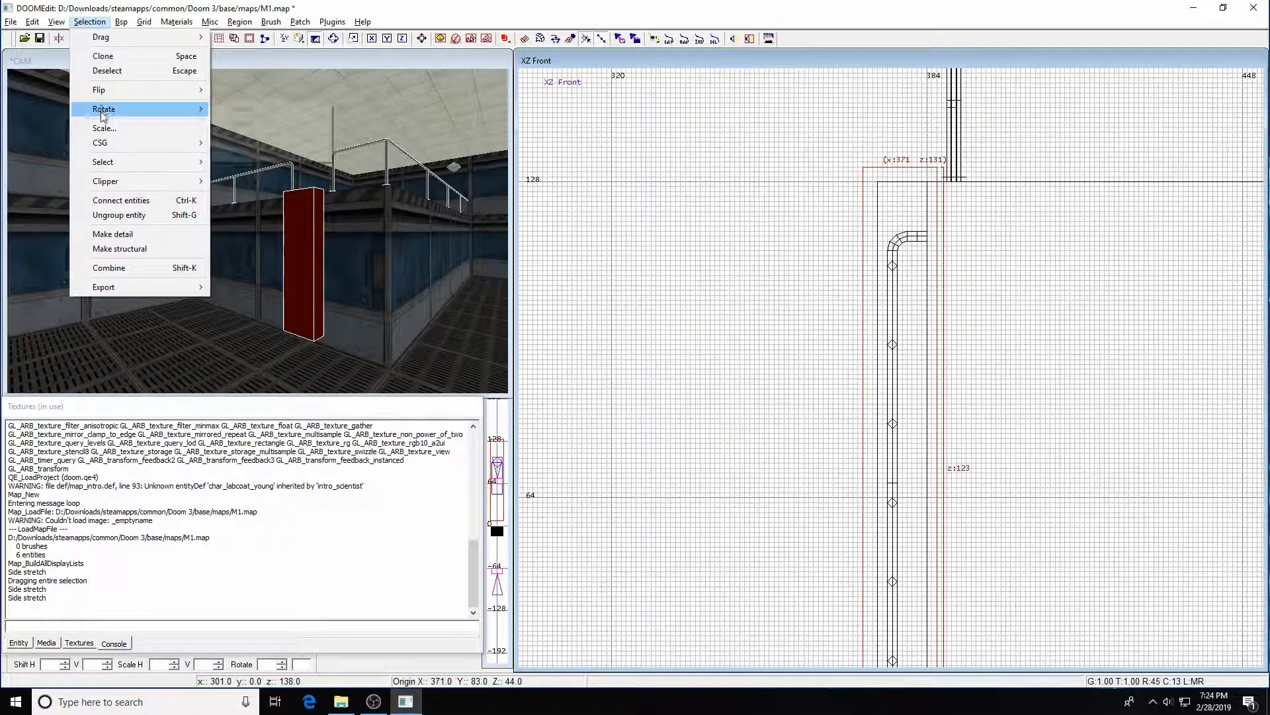
pyautogui.moveTo(116, 164)
pyautogui.click(257, 205)
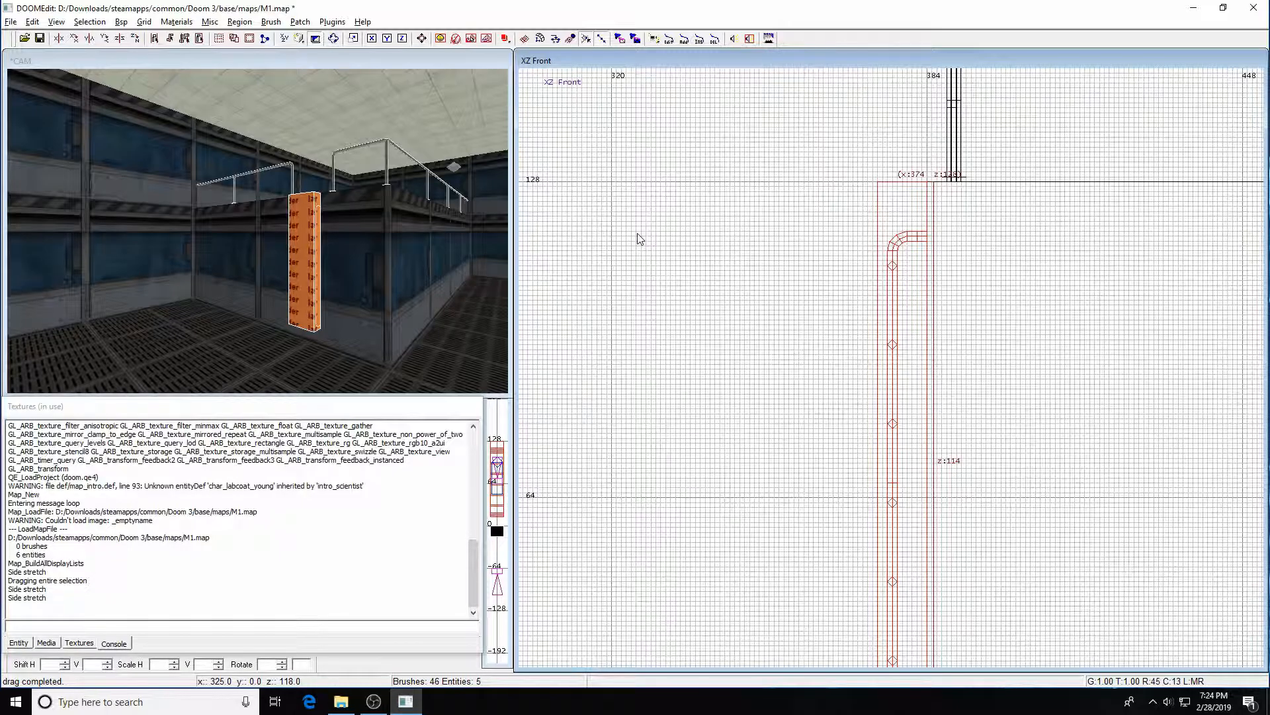
# Convert the selected ladder pieces into a func_mover entity
pyautogui.moveTo(946, 327); pyautogui.dragTo(875, 178, button='right')
pyautogui.hotkey('ctrl', 'Tab')
pyautogui.moveTo(1019, 346); pyautogui.dragTo(895, 420, button='right')
pyautogui.rightClick(1019, 294)
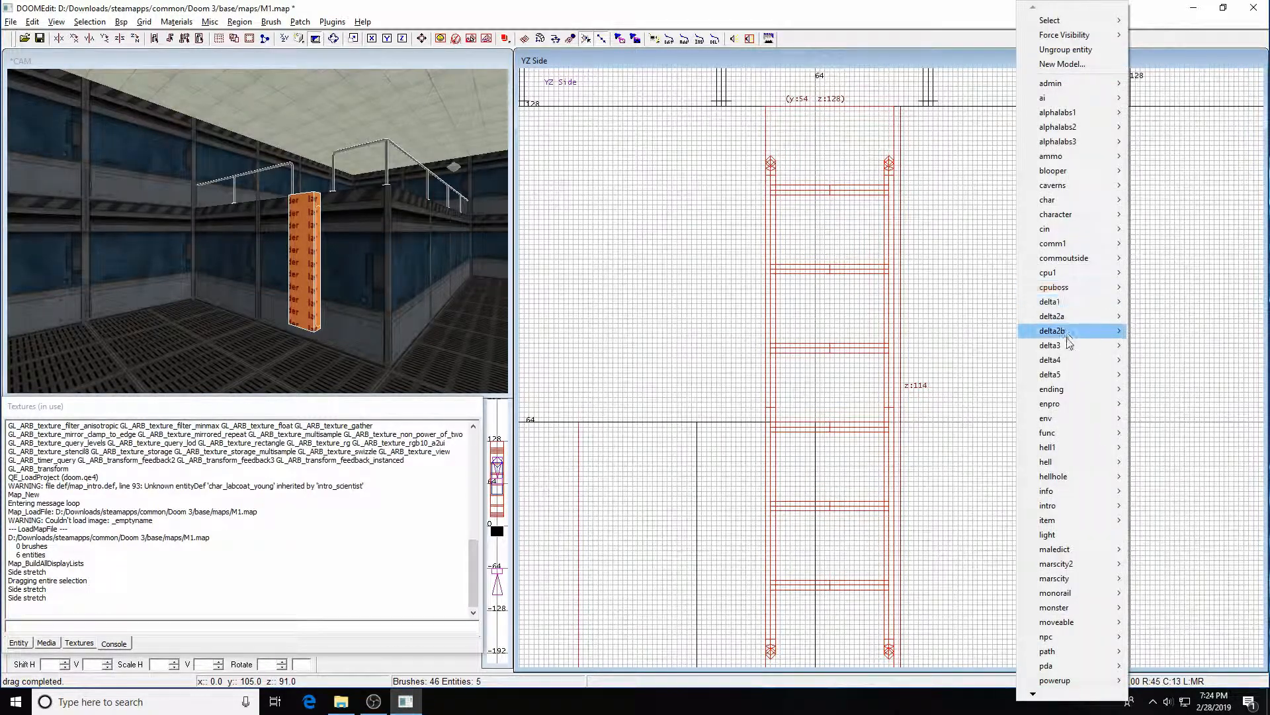
pyautogui.moveTo(1061, 403)
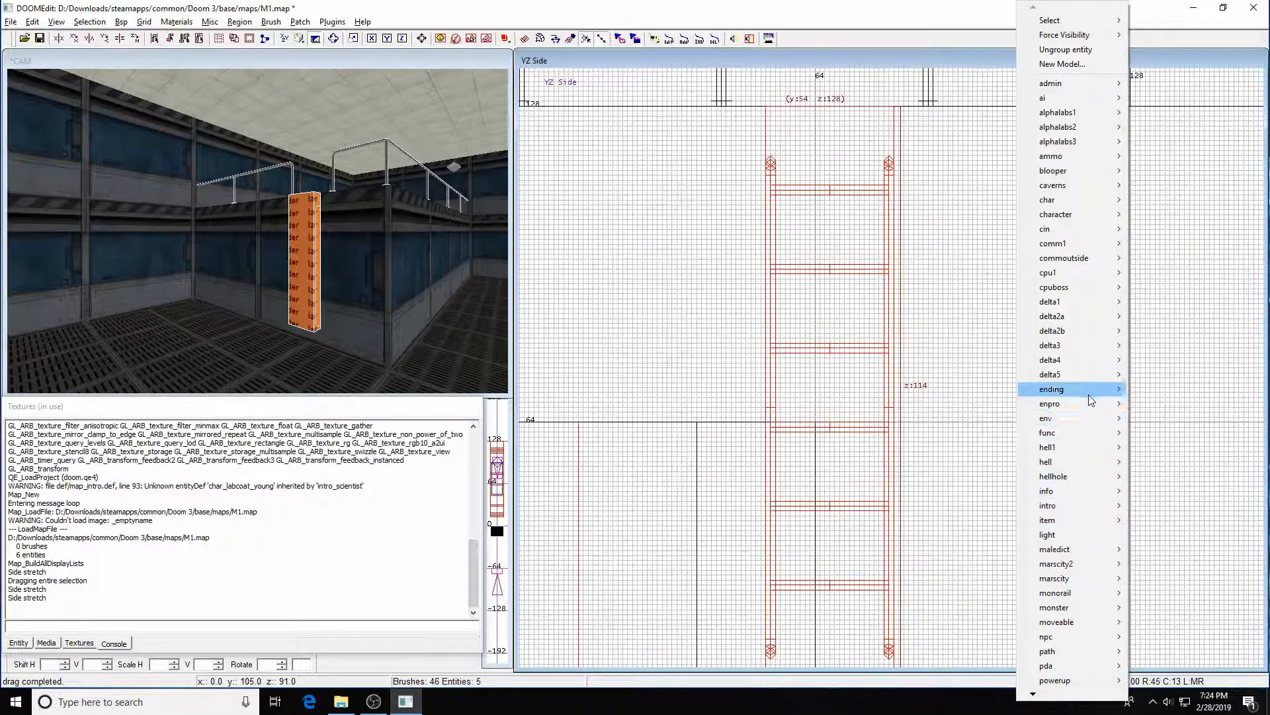
pyautogui.moveTo(1070, 430)
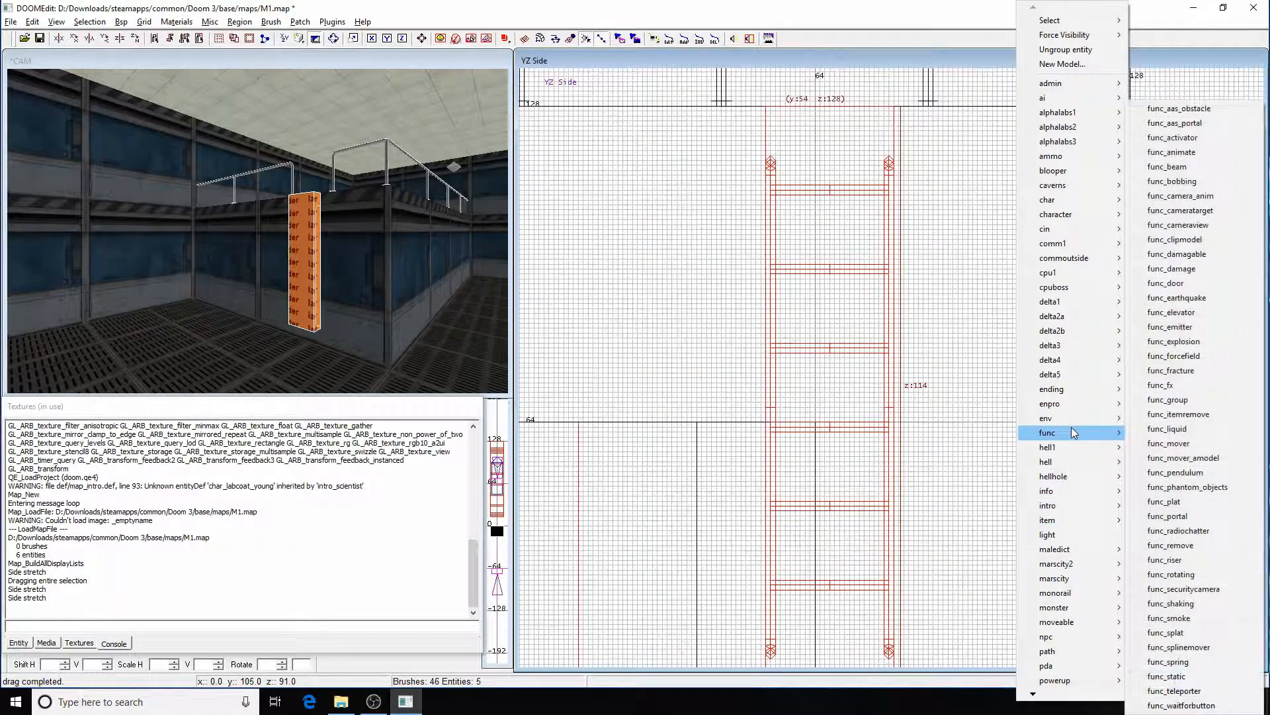
pyautogui.click(1197, 450)
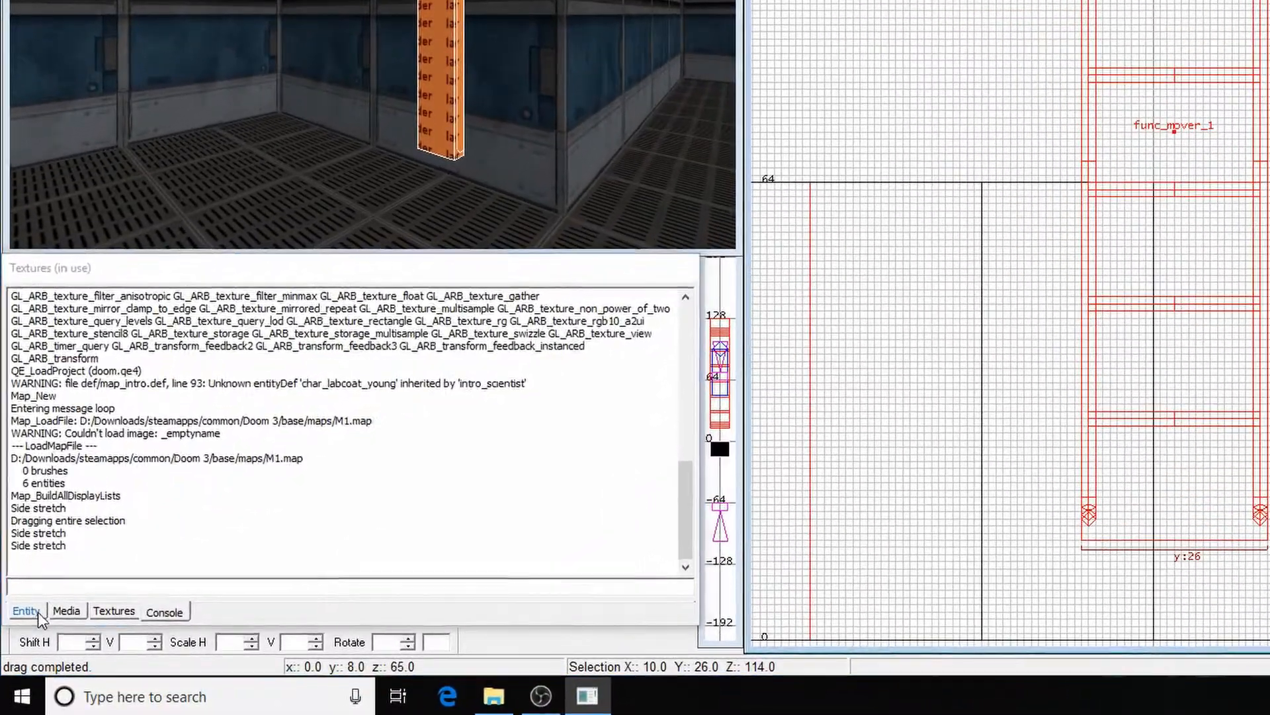
# Set the func_mover entity's name to my_ladder in the entity properties
pyautogui.click(19, 643)
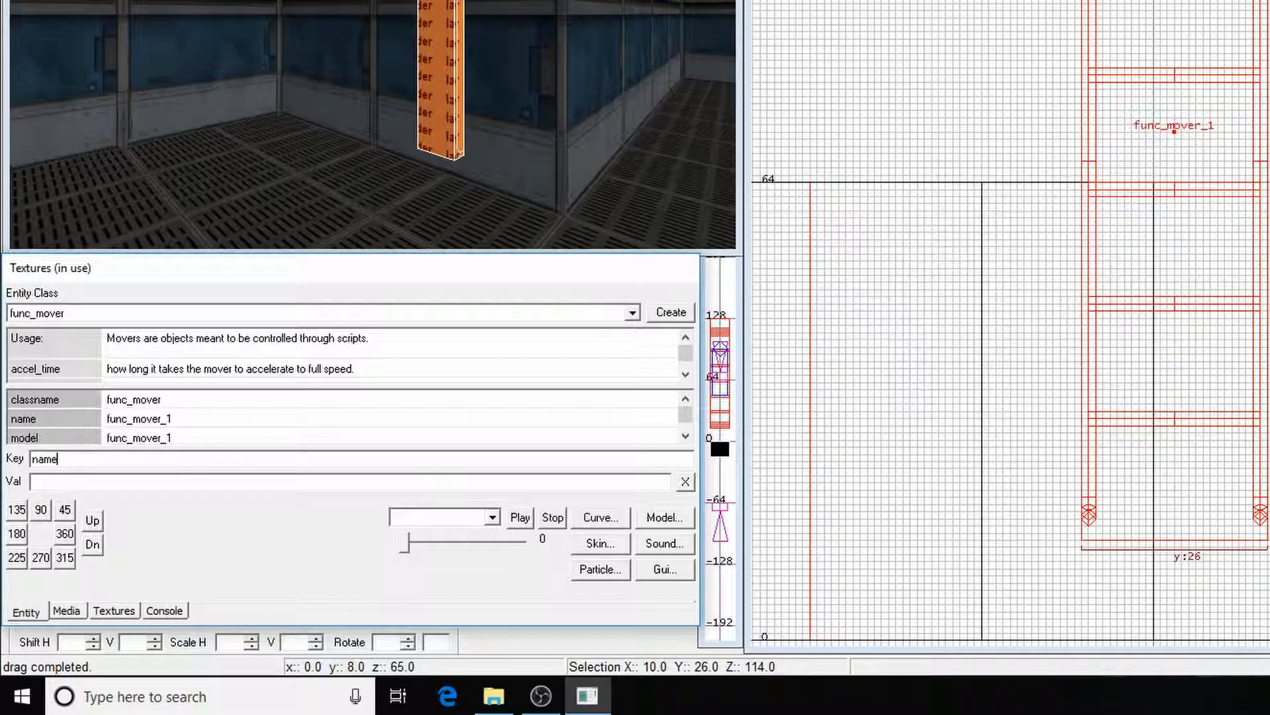
pyautogui.write('my_ladder')
pyautogui.press('Return')
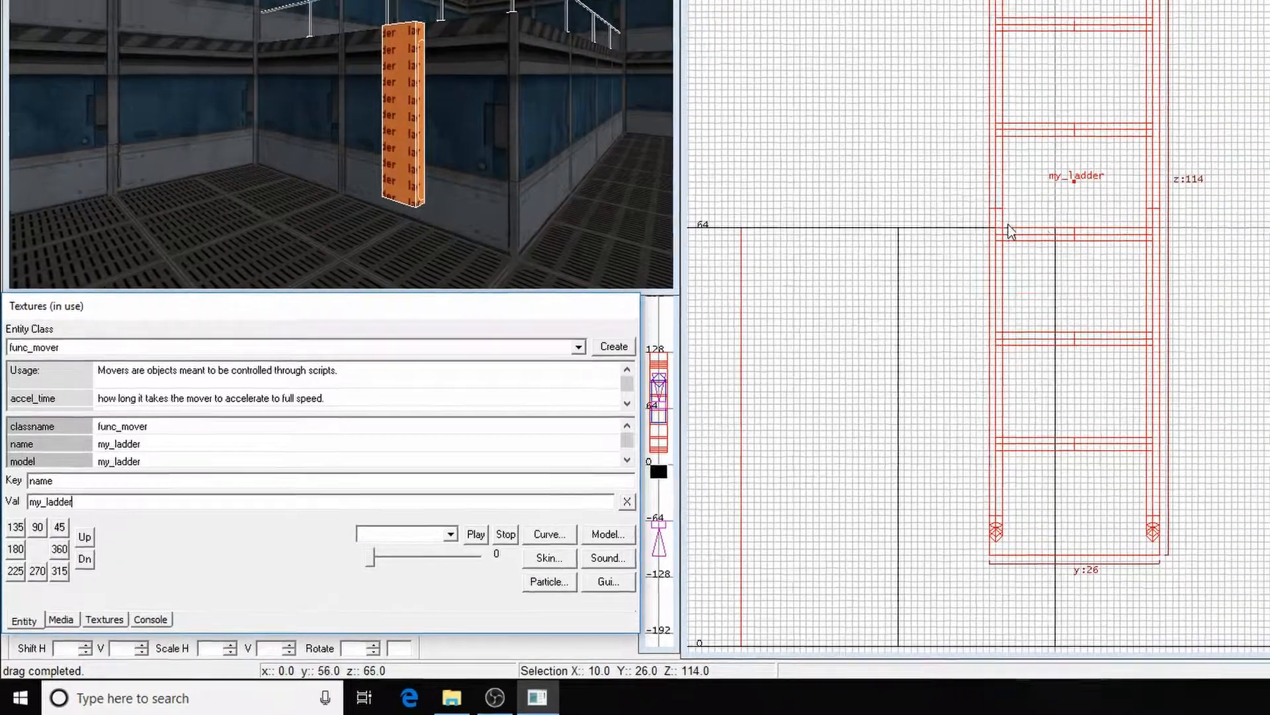
# Try dragging the ladder entity down below the floor, then undo the move
pyautogui.moveTo(905, 334); pyautogui.dragTo(901, 316, button='right')
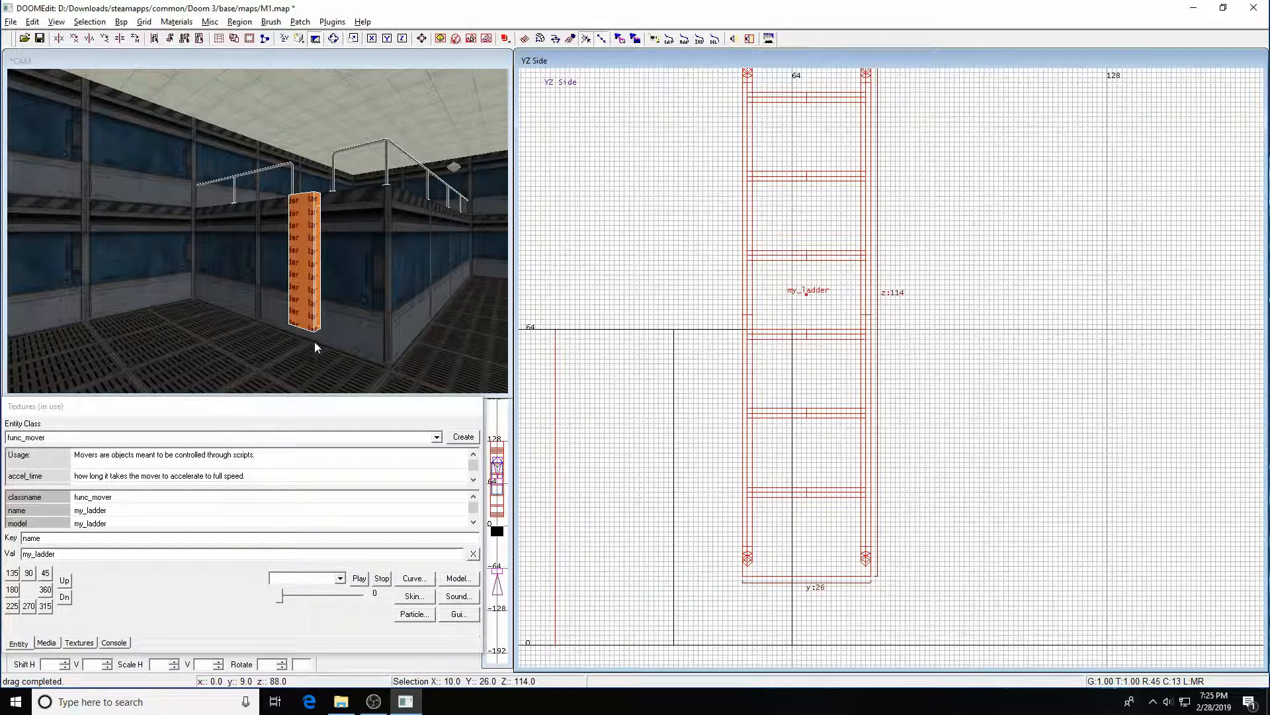
pyautogui.scroll(-3, 920, 290)
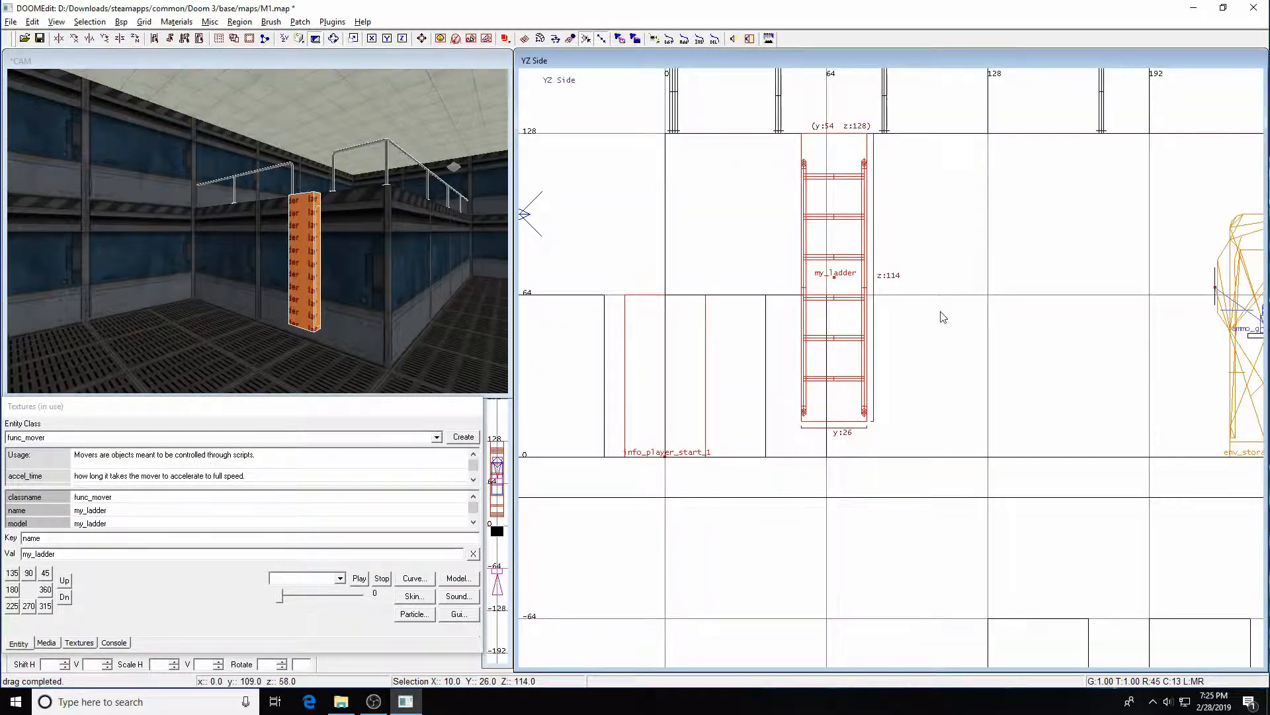
pyautogui.press('2')
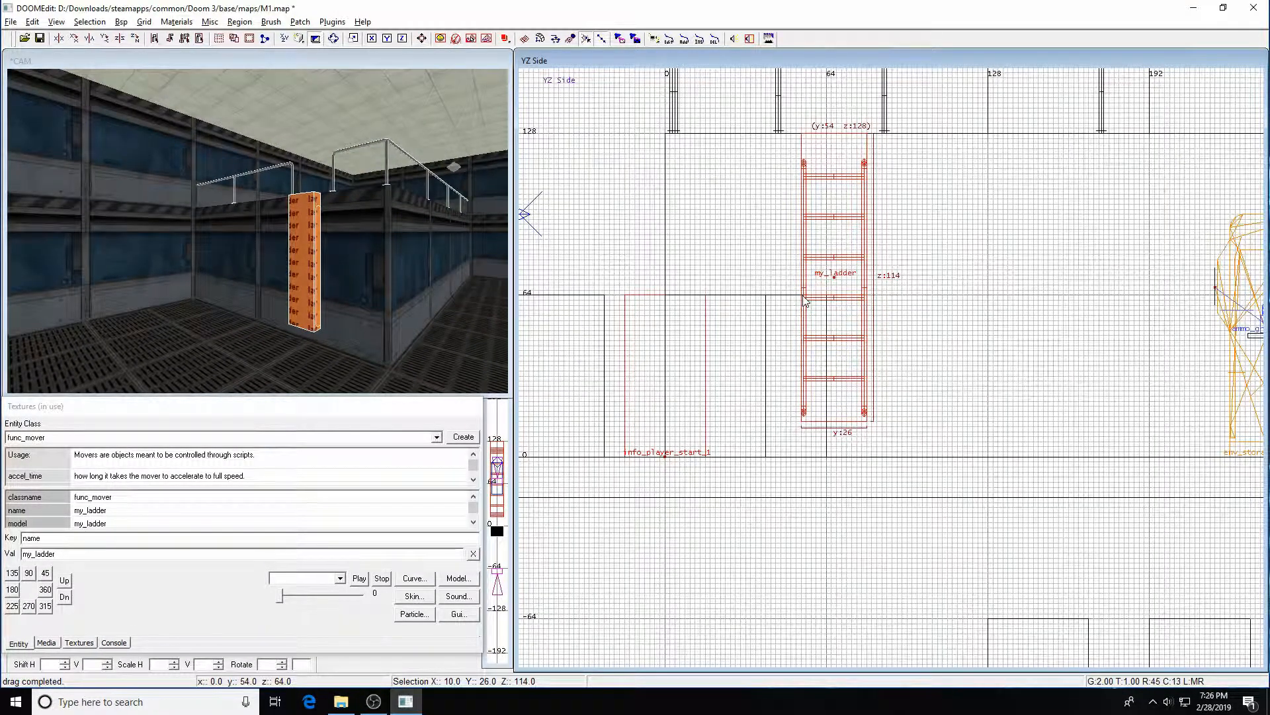
pyautogui.keyDown('shift'); pyautogui.click(839, 277); pyautogui.keyUp('shift')
pyautogui.press('Escape')
pyautogui.keyDown('shift'); pyautogui.click(843, 274); pyautogui.keyUp('shift')
pyautogui.moveTo(843, 273)
pyautogui.mouseDown()
pyautogui.moveTo(831, 547)
pyautogui.moveTo(843, 625)
pyautogui.mouseUp()
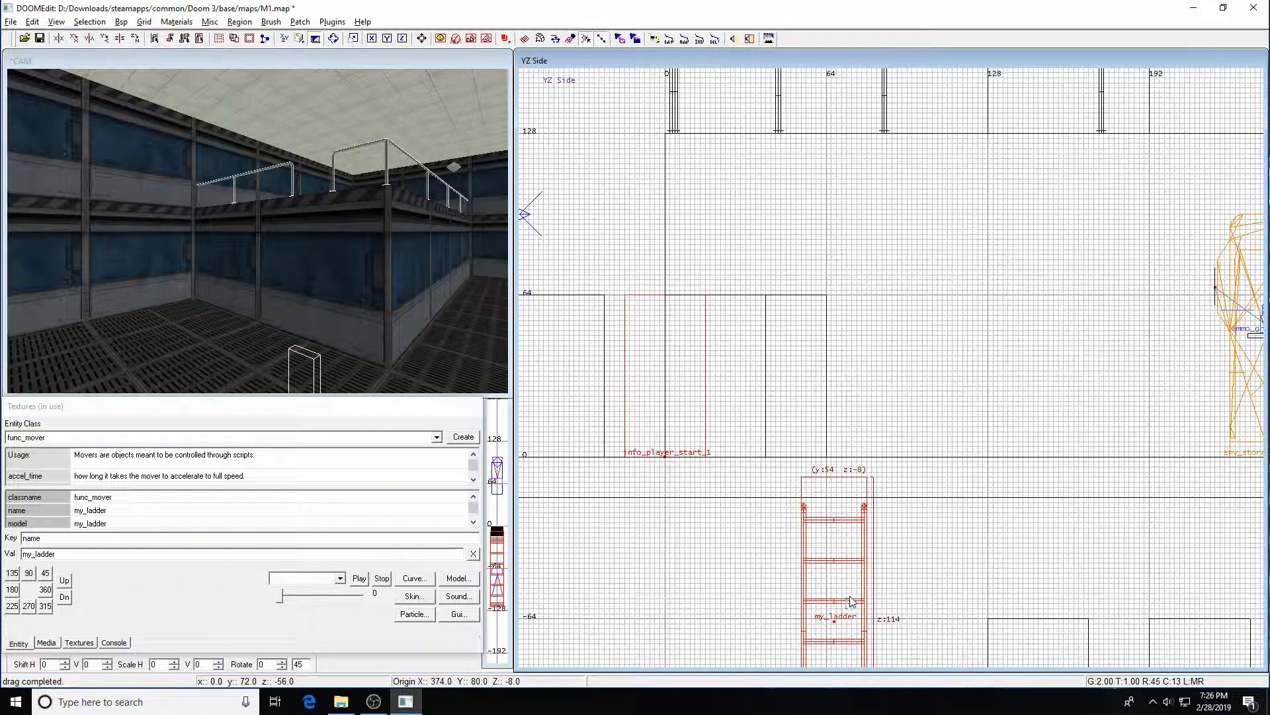
pyautogui.scroll(-1, 862, 619)
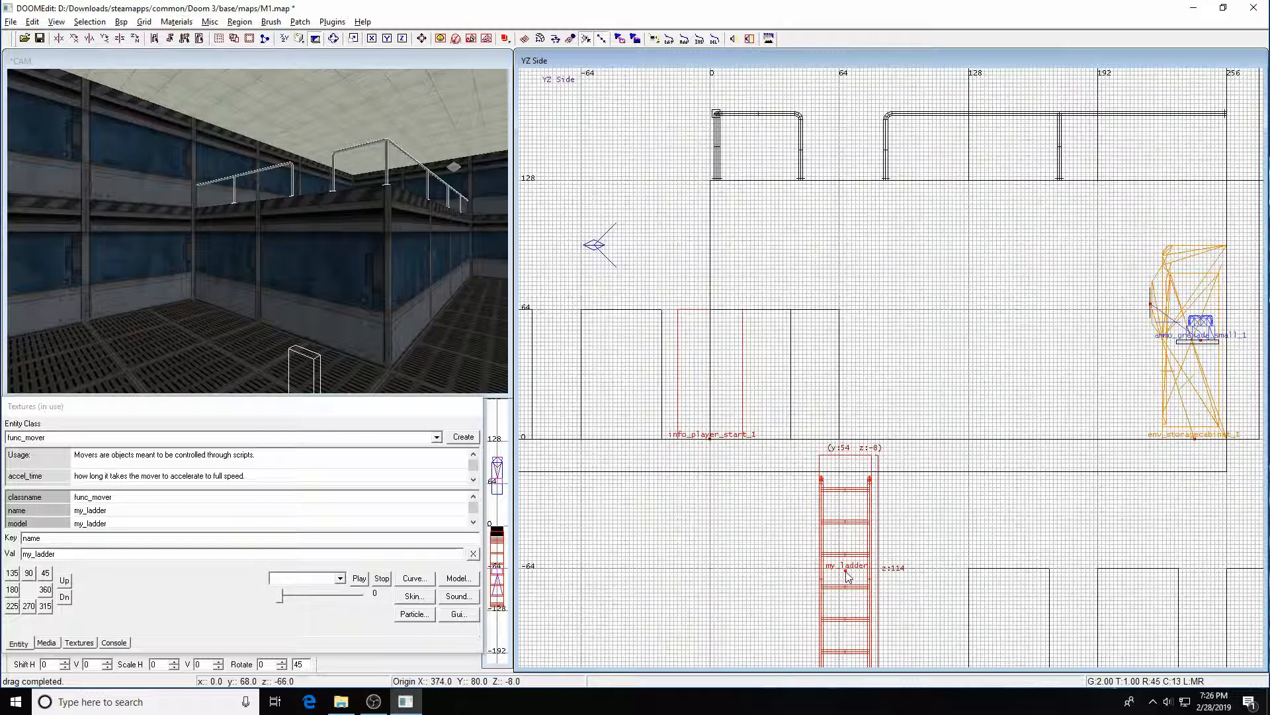
pyautogui.hotkey('ctrl', 'z')
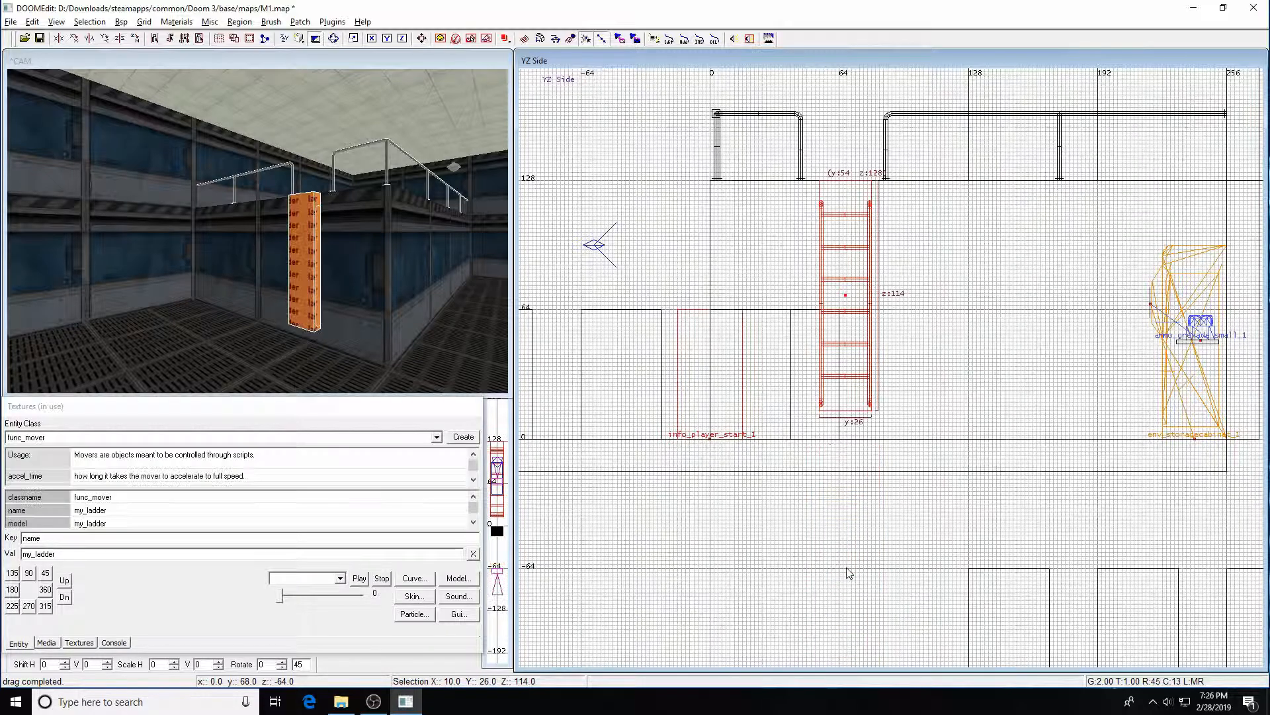
# Draw a small brush beside the ladder, about 12 by 12 by 4 units, and convert it to a func_static entity
pyautogui.press('Escape')
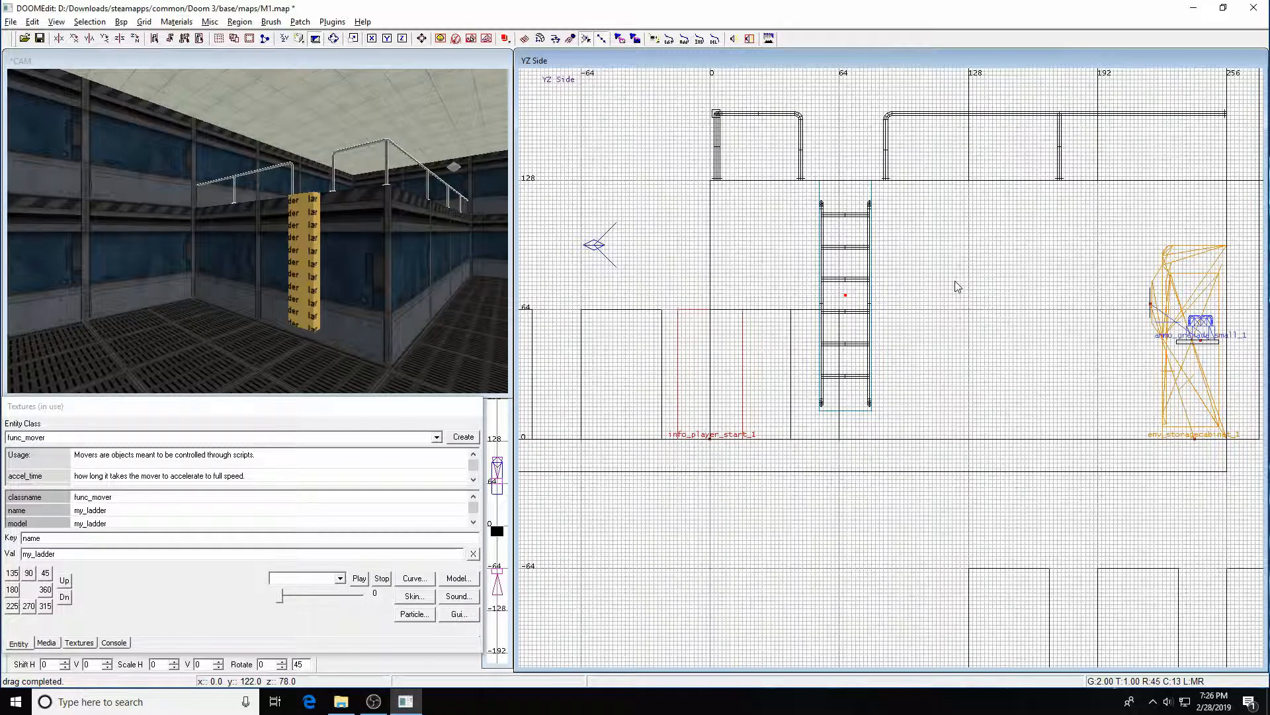
pyautogui.press(']')
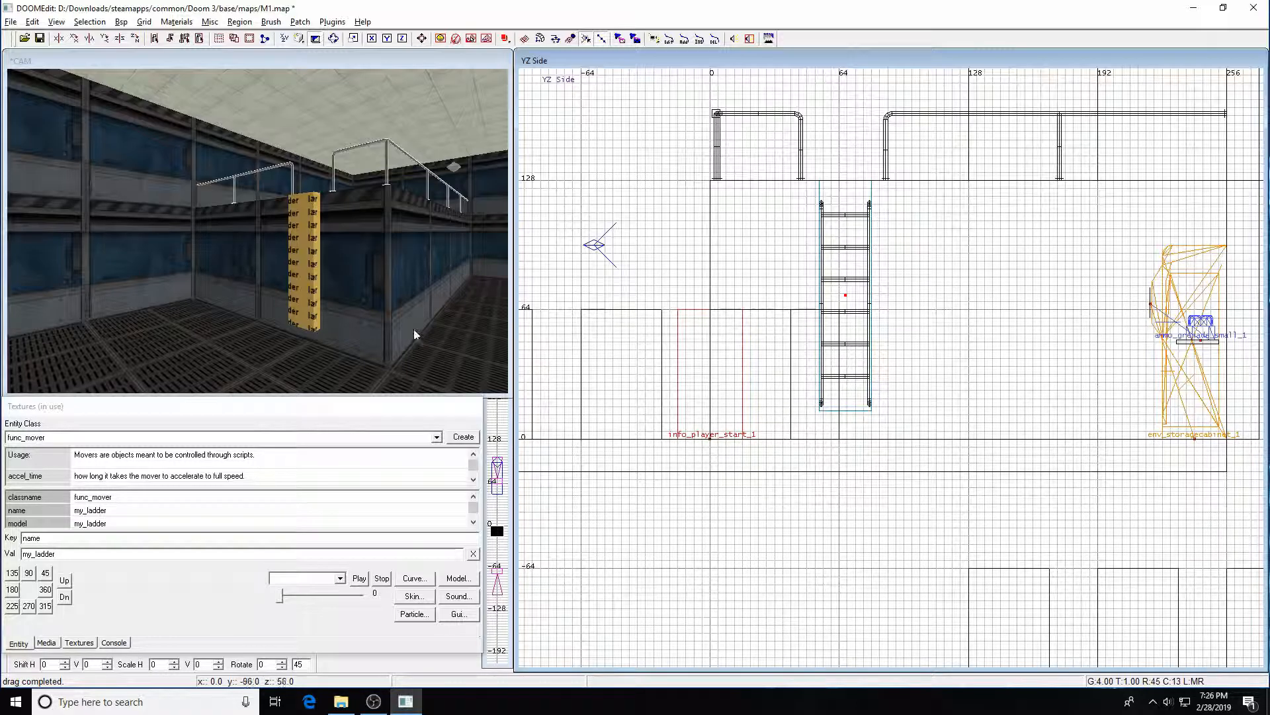
pyautogui.moveTo(897, 267); pyautogui.dragTo(838, 254, button='right')
pyautogui.scroll(-3, 946, 326)
pyautogui.hotkey('ctrl', 'Tab')
pyautogui.moveTo(970, 272); pyautogui.dragTo(829, 338, button='right')
pyautogui.scroll(1, 974, 277)
pyautogui.rightClick(935, 311)
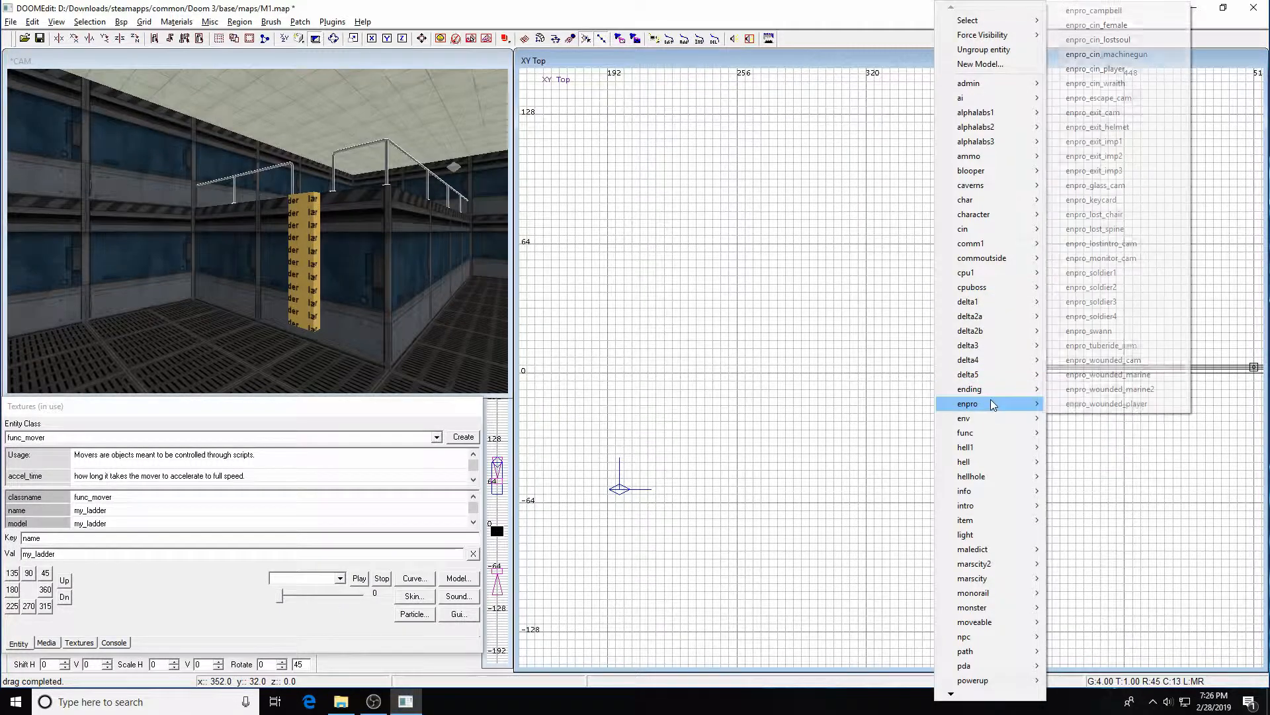
pyautogui.moveTo(978, 434)
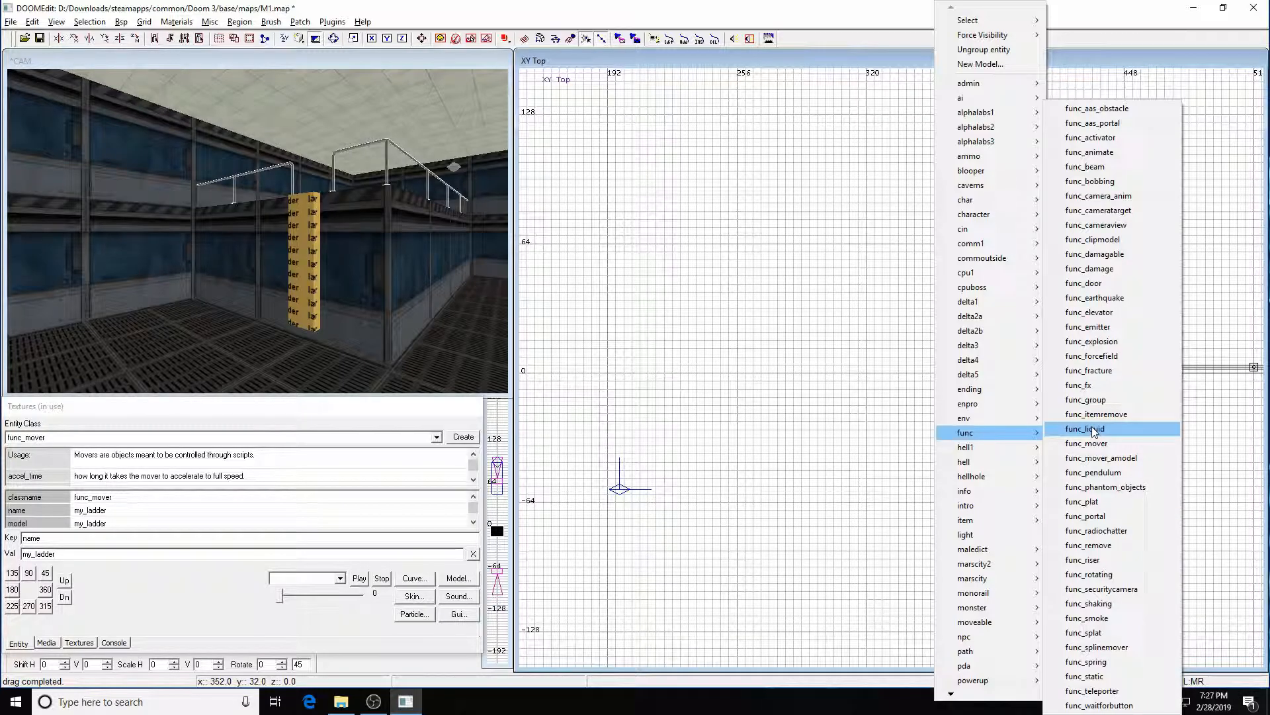
pyautogui.click(1128, 677)
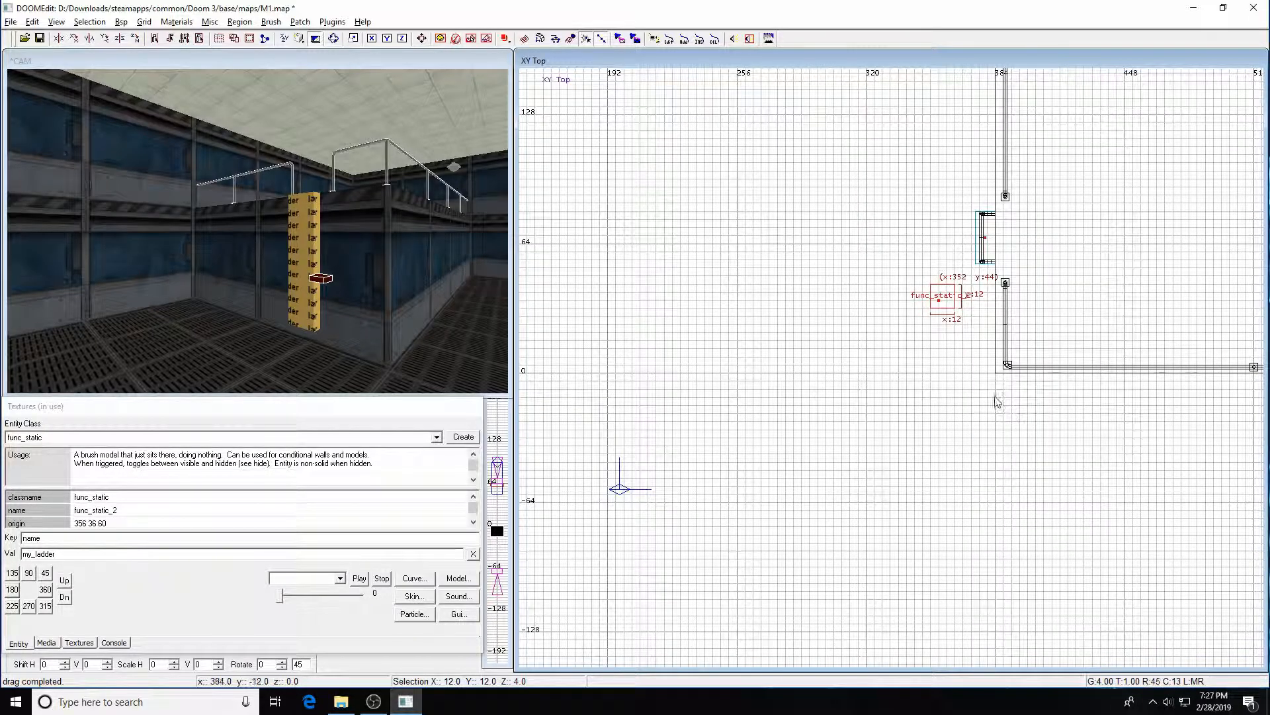
# Resize the func_static brush to about 8 units on each side in the front and side views
pyautogui.hotkey('ctrl', 'Tab')
pyautogui.scroll(3, 956, 331)
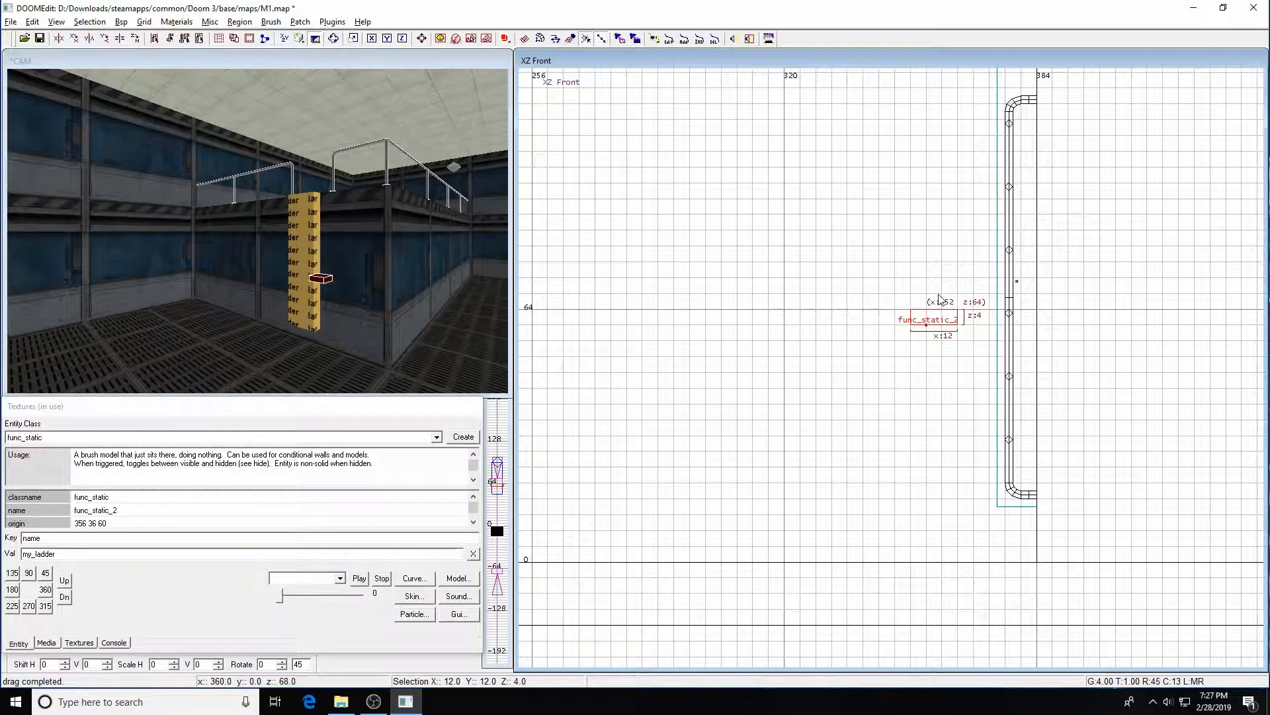
pyautogui.press('1')
pyautogui.moveTo(928, 363); pyautogui.dragTo(975, 340)
pyautogui.moveTo(926, 242); pyautogui.dragTo(919, 261)
pyautogui.moveTo(934, 381); pyautogui.dragTo(938, 377, button='right')
pyautogui.scroll(3, 935, 381)
pyautogui.moveTo(967, 382); pyautogui.dragTo(968, 359)
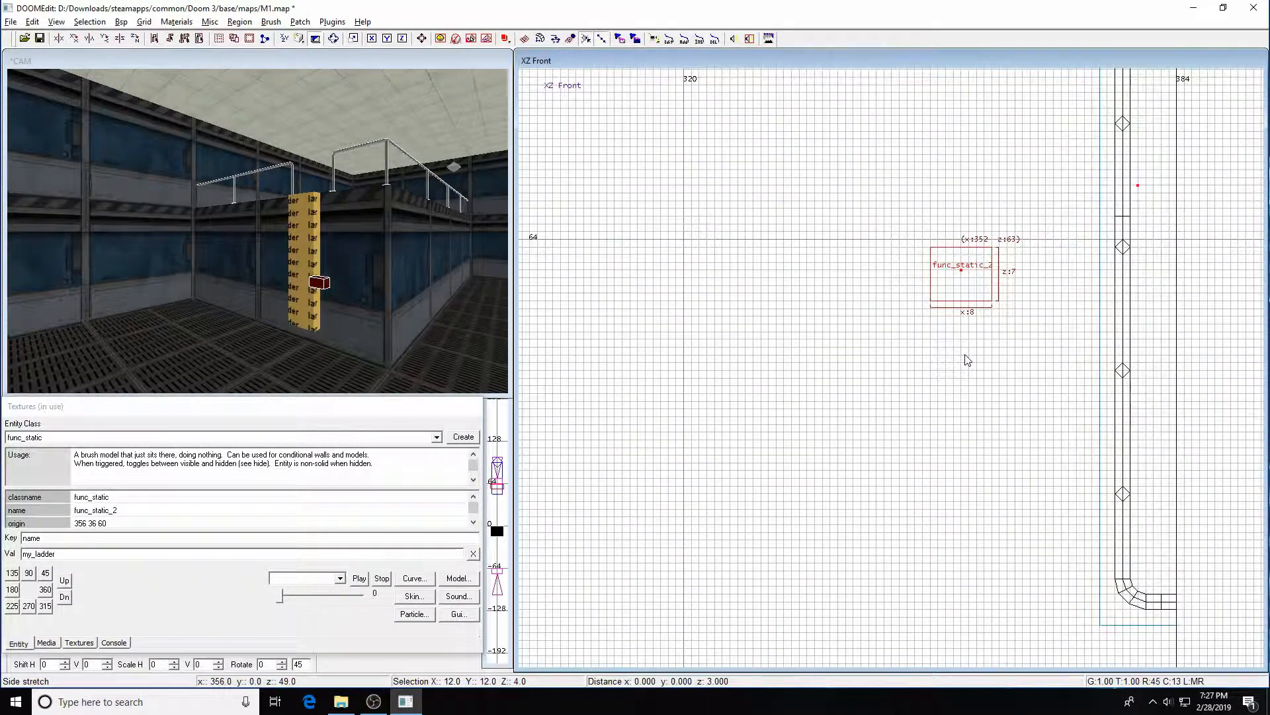
pyautogui.moveTo(968, 238); pyautogui.dragTo(968, 233)
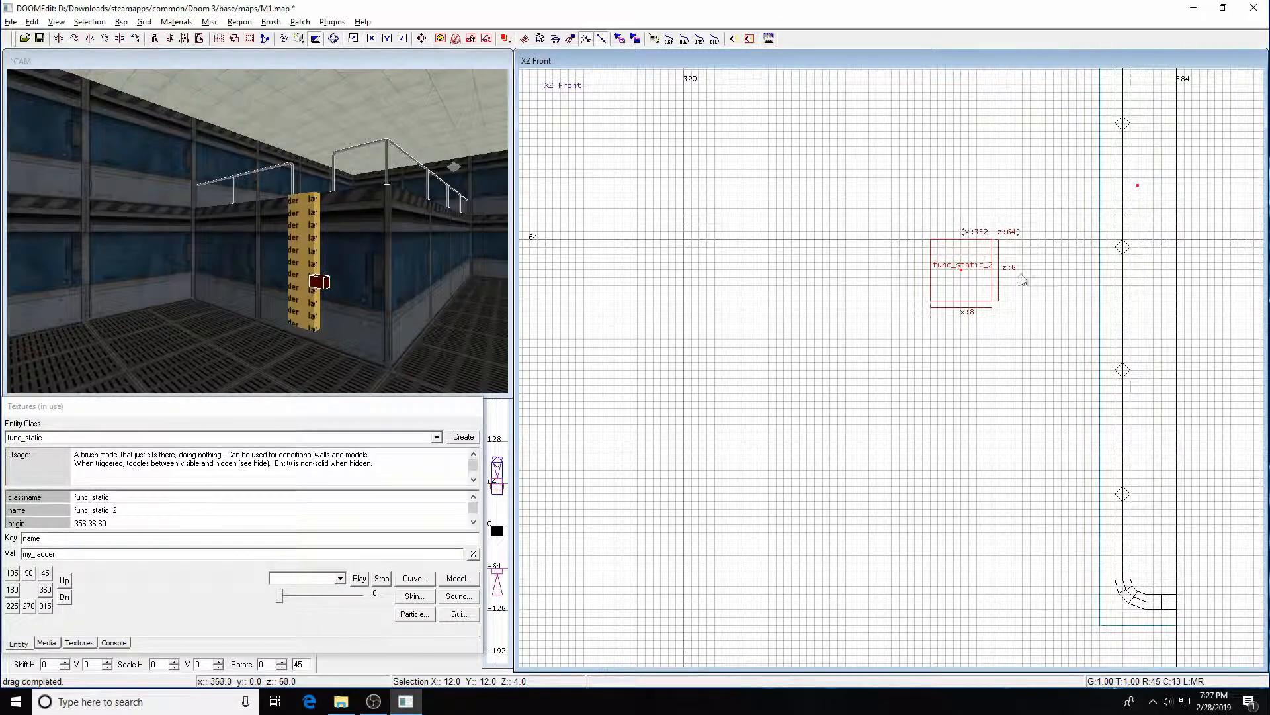
pyautogui.hotkey('ctrl', 'Tab')
pyautogui.moveTo(933, 282)
pyautogui.mouseDown()
pyautogui.moveTo(935, 249)
pyautogui.moveTo(934, 282)
pyautogui.mouseUp()
pyautogui.moveTo(874, 324); pyautogui.dragTo(882, 334)
pyautogui.moveTo(1034, 335); pyautogui.dragTo(1020, 338)
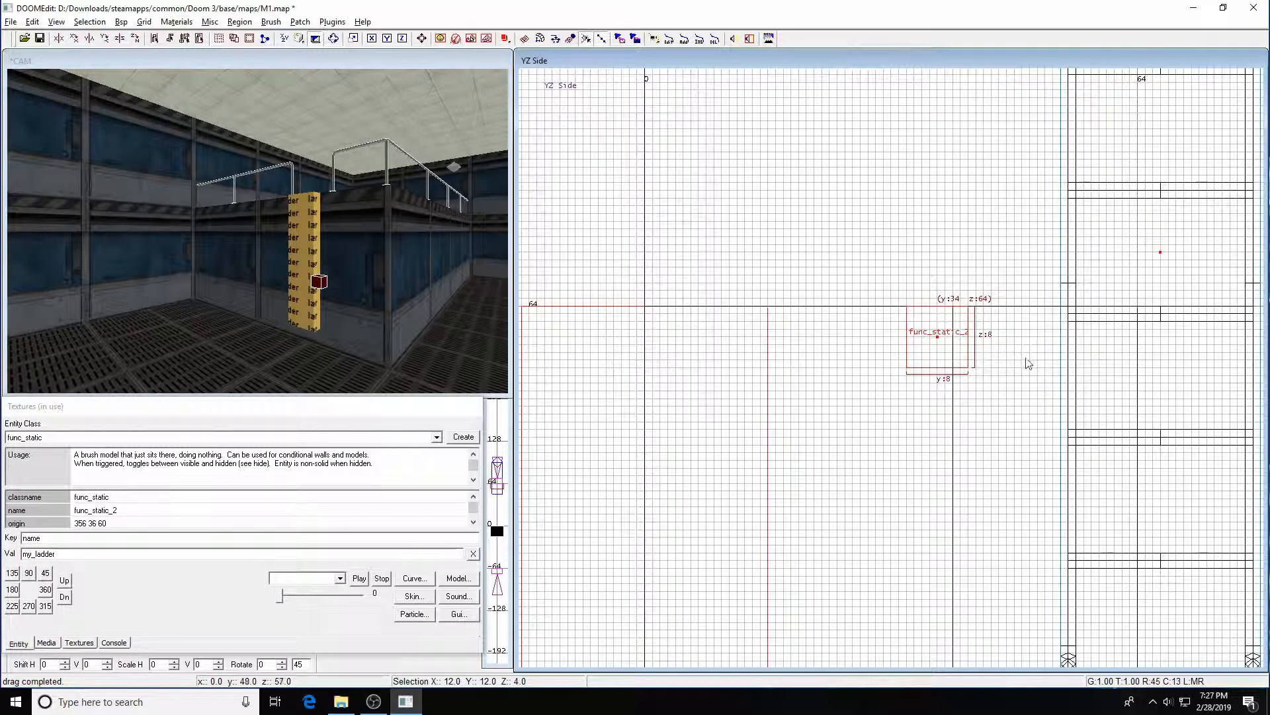
# Clear the key and value fields in the entity properties
pyautogui.hotkey('ctrl', 'Tab')
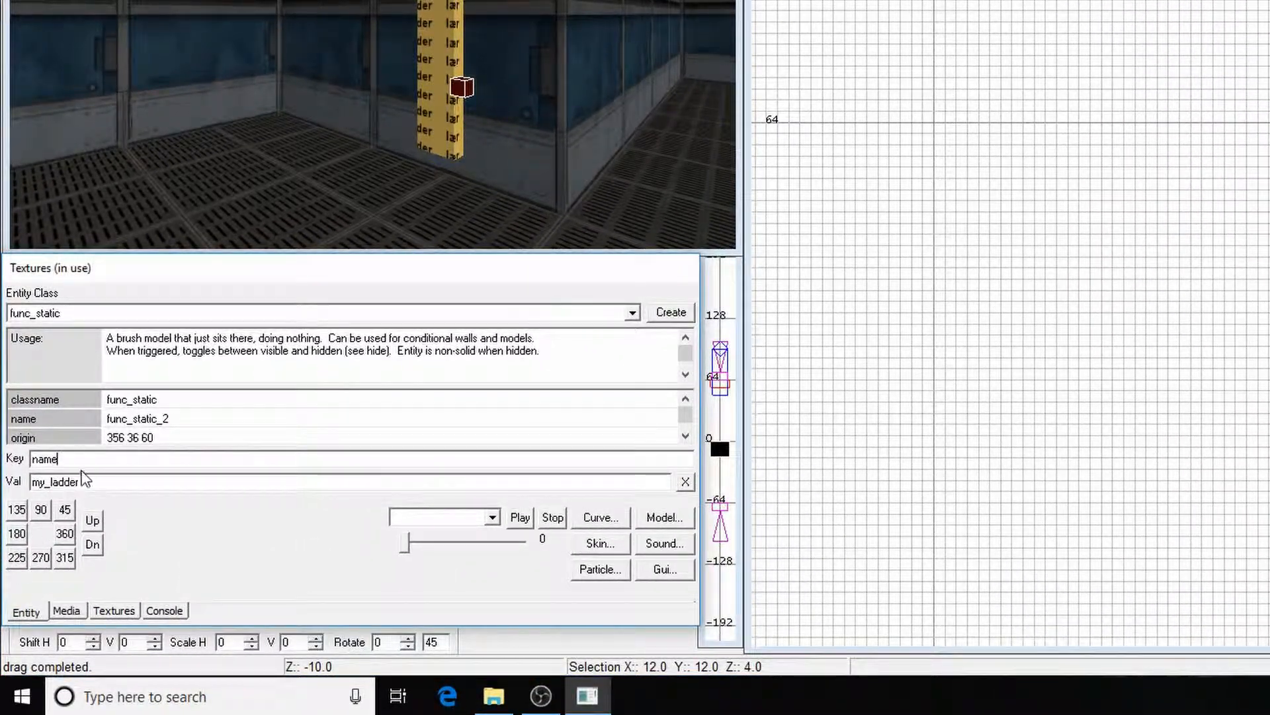
pyautogui.press('BackSpace')
pyautogui.press('BackSpace')
pyautogui.press('BackSpace')
pyautogui.press('BackSpace')
pyautogui.press('BackSpace')
pyautogui.press('BackSpace')
pyautogui.press('BackSpace')
pyautogui.press('BackSpace')
pyautogui.press('BackSpace')
pyautogui.press('BackSpace')
pyautogui.press('BackSpace')
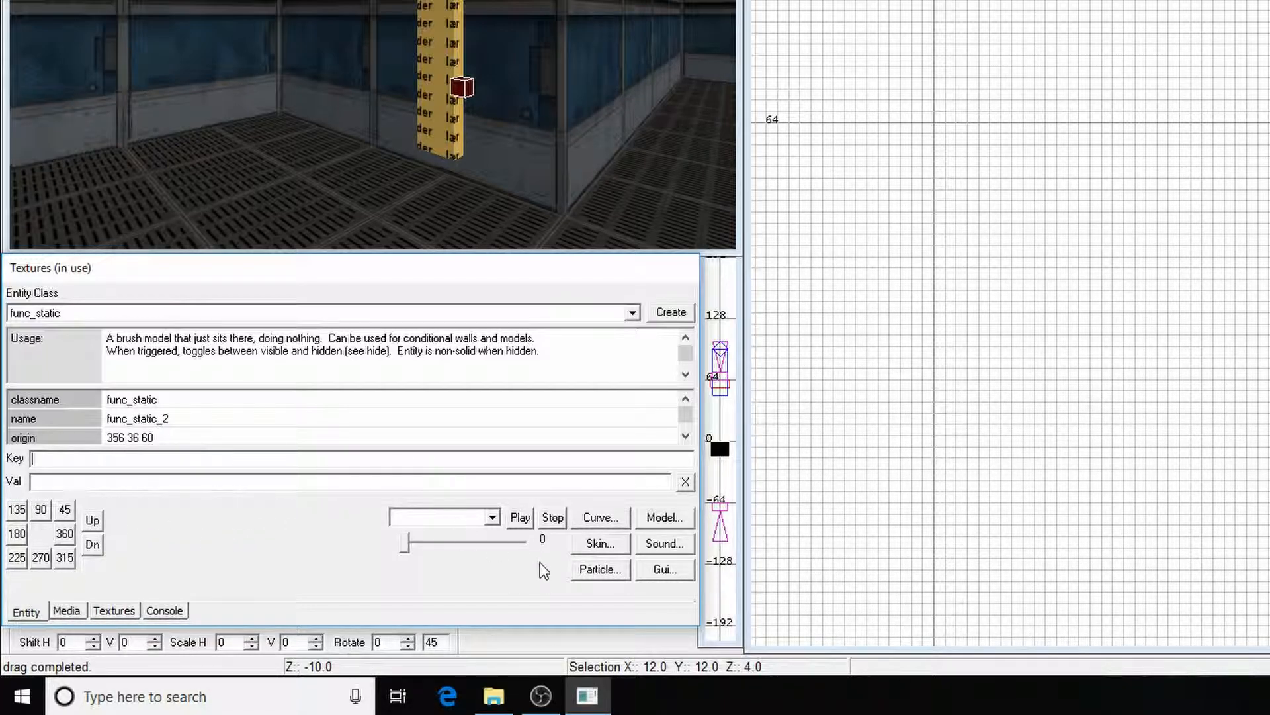
# Assign the model models/mapobjects/mcity/deskcomp/deskcompscreen.lwo to the func_static entity
pyautogui.click(660, 518)
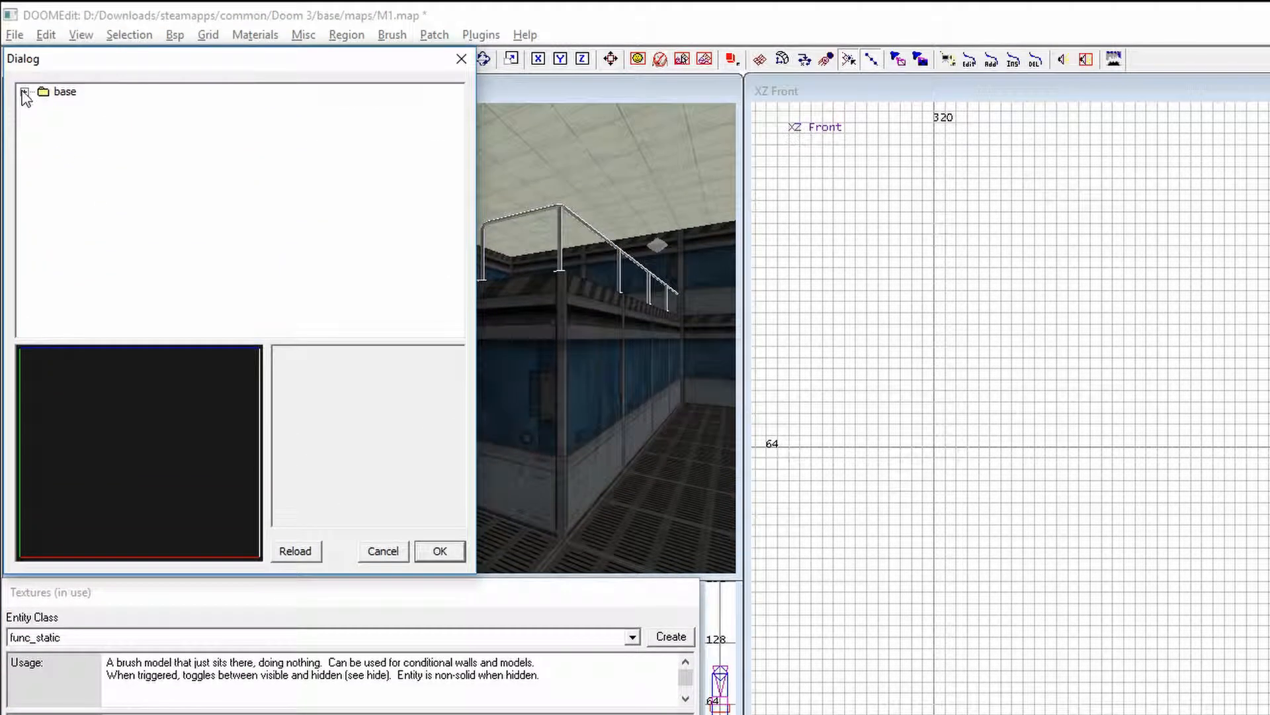
pyautogui.click(25, 92)
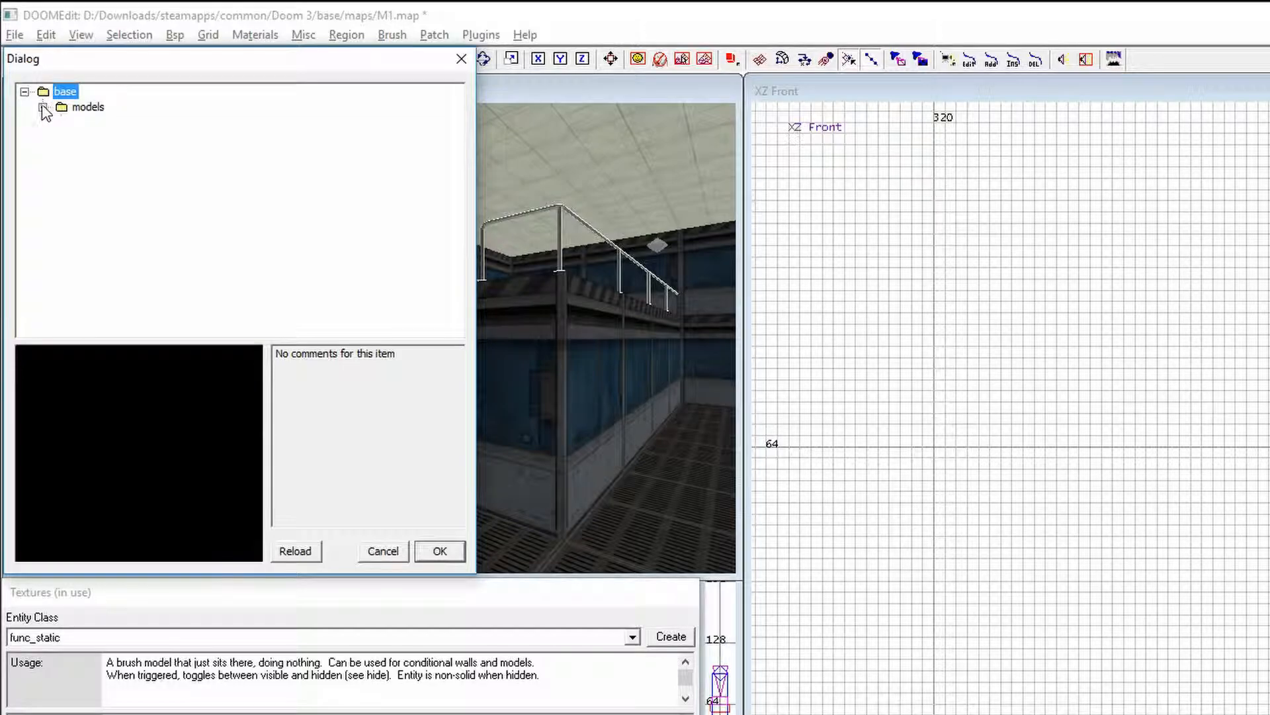
pyautogui.click(43, 107)
pyautogui.click(61, 123)
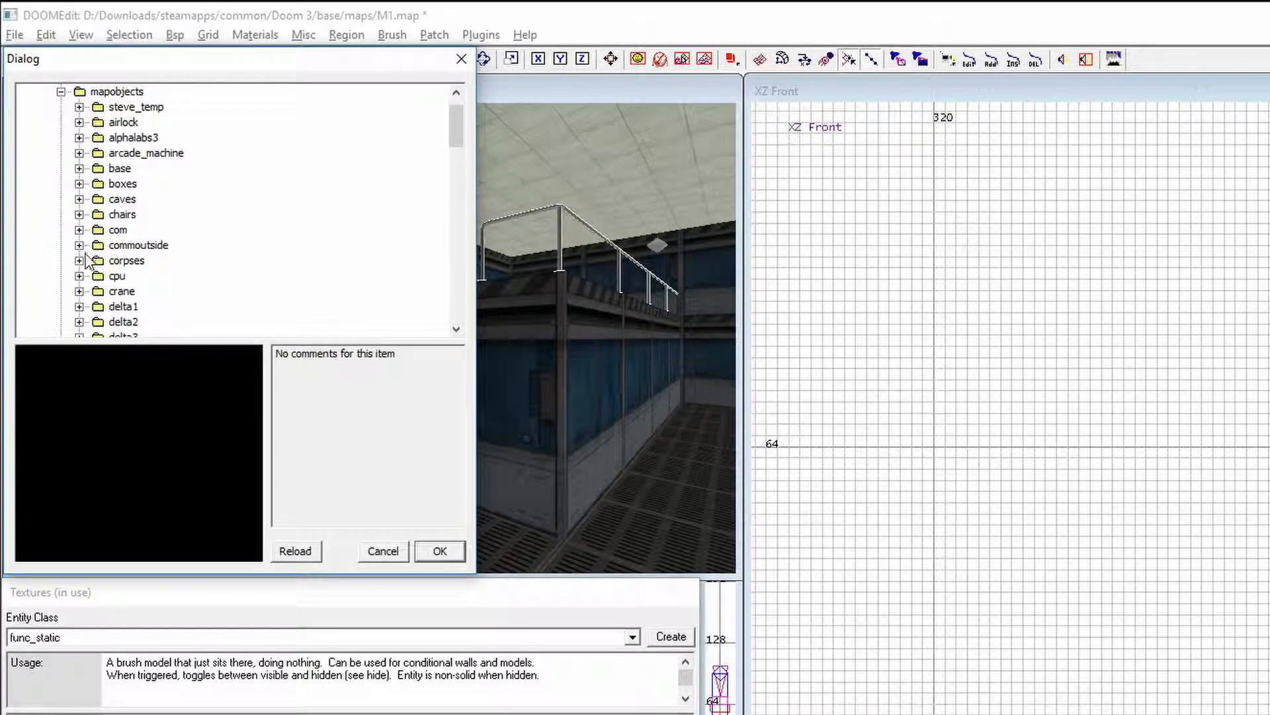
pyautogui.scroll(-5, 77, 291)
pyautogui.scroll(-8, 77, 292)
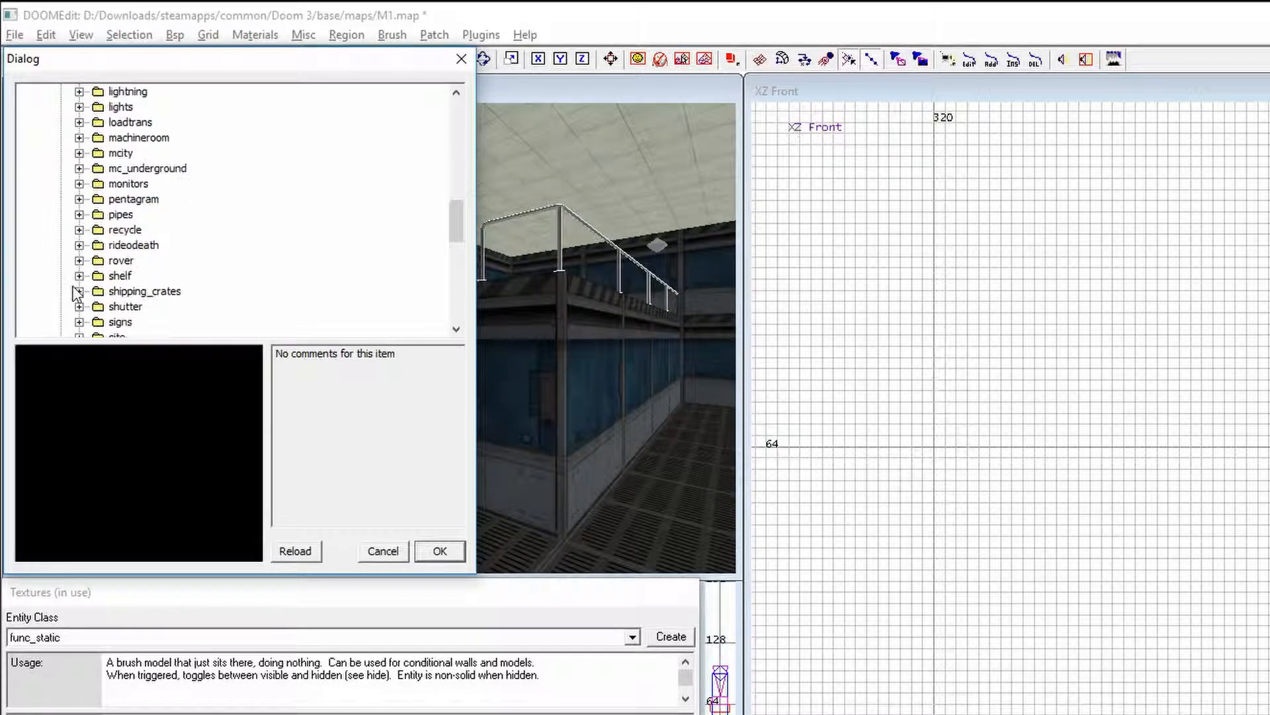
pyautogui.click(79, 153)
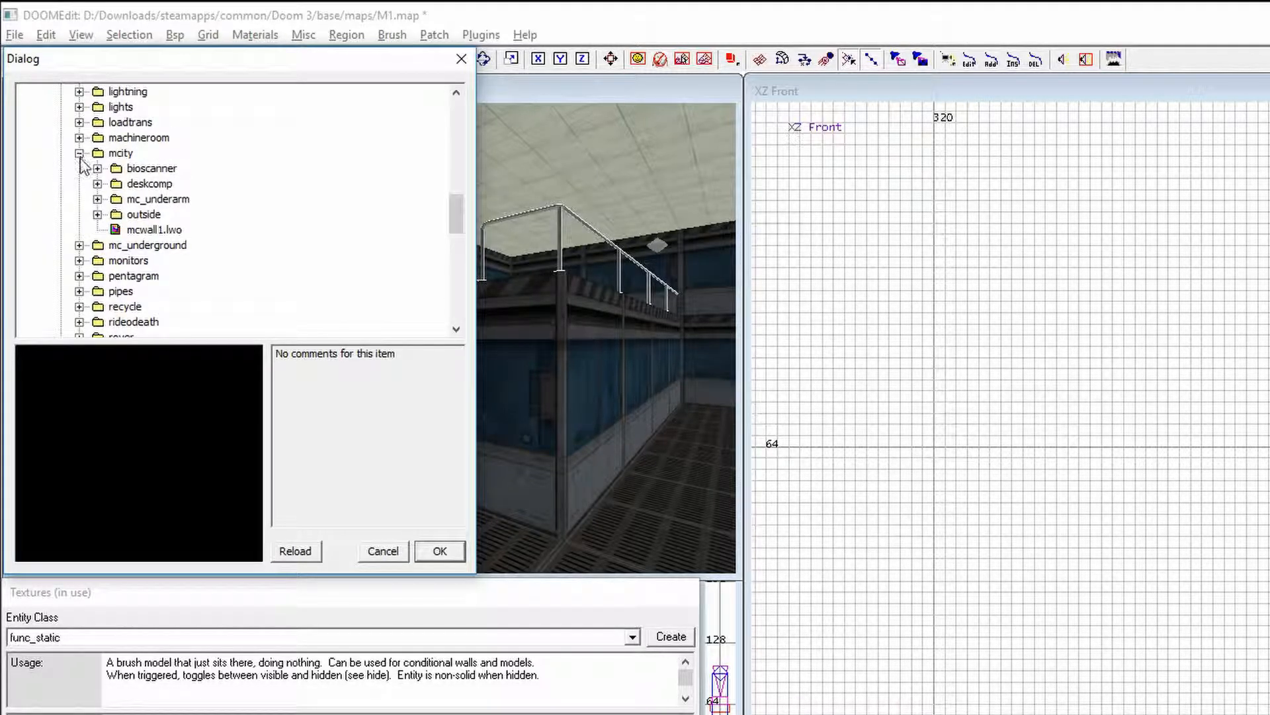
pyautogui.click(98, 184)
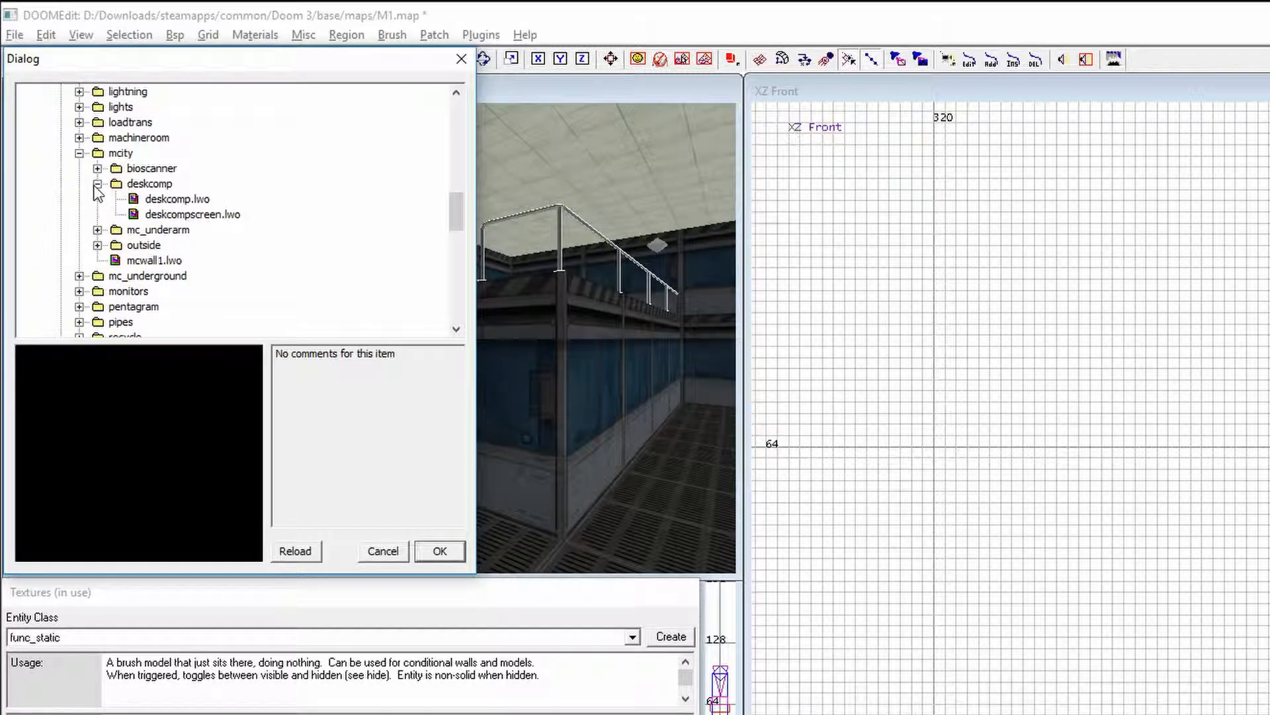
pyautogui.click(139, 214)
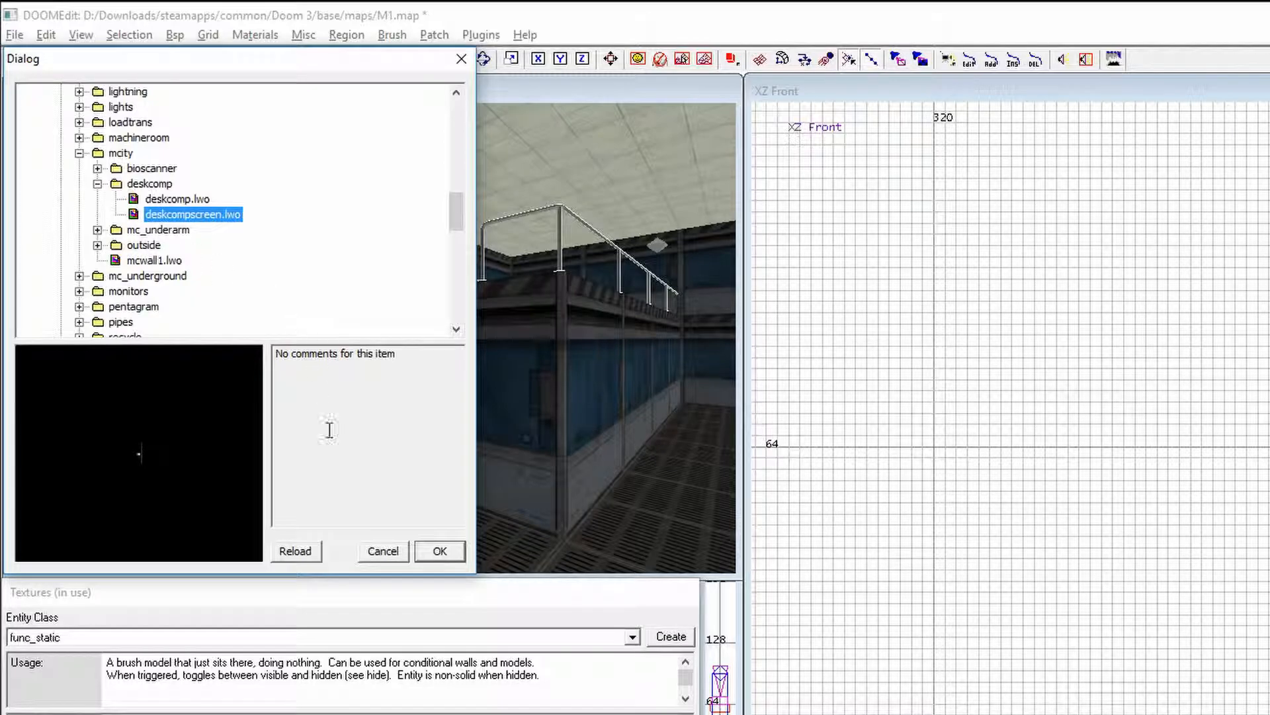
pyautogui.click(430, 551)
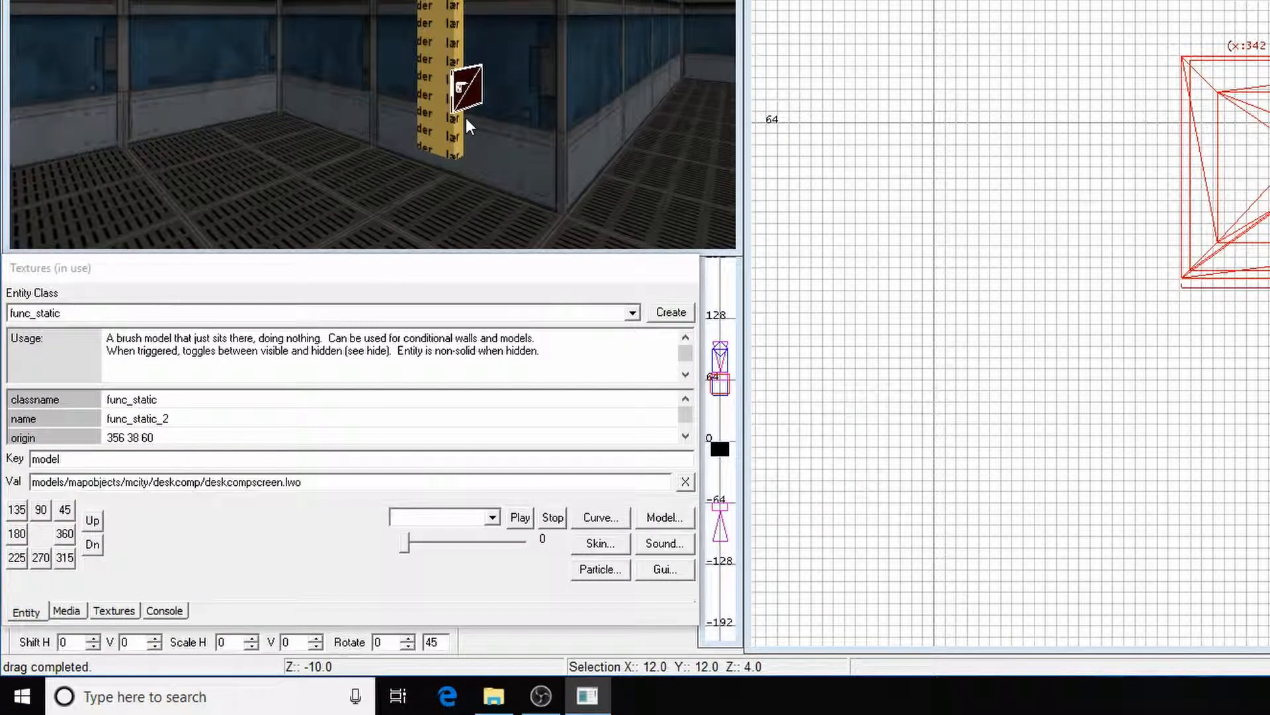
# Rotate the screen model 90 degrees about the z-axis and move it against the wall beside the ladder
pyautogui.press('c')
pyautogui.press('Up')
pyautogui.press('Up')
pyautogui.press('Up')
pyautogui.press('Right')
pyautogui.press('Up')
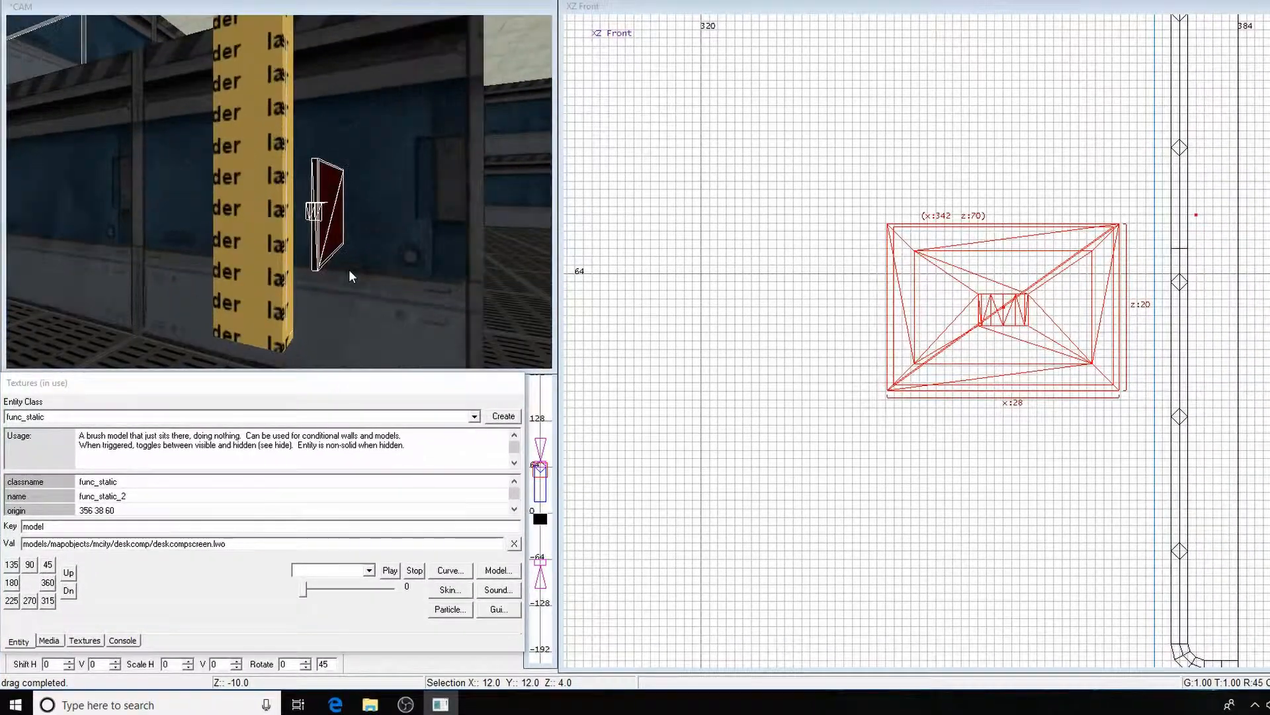
pyautogui.press('Up')
pyautogui.press('Right')
pyautogui.press('Down')
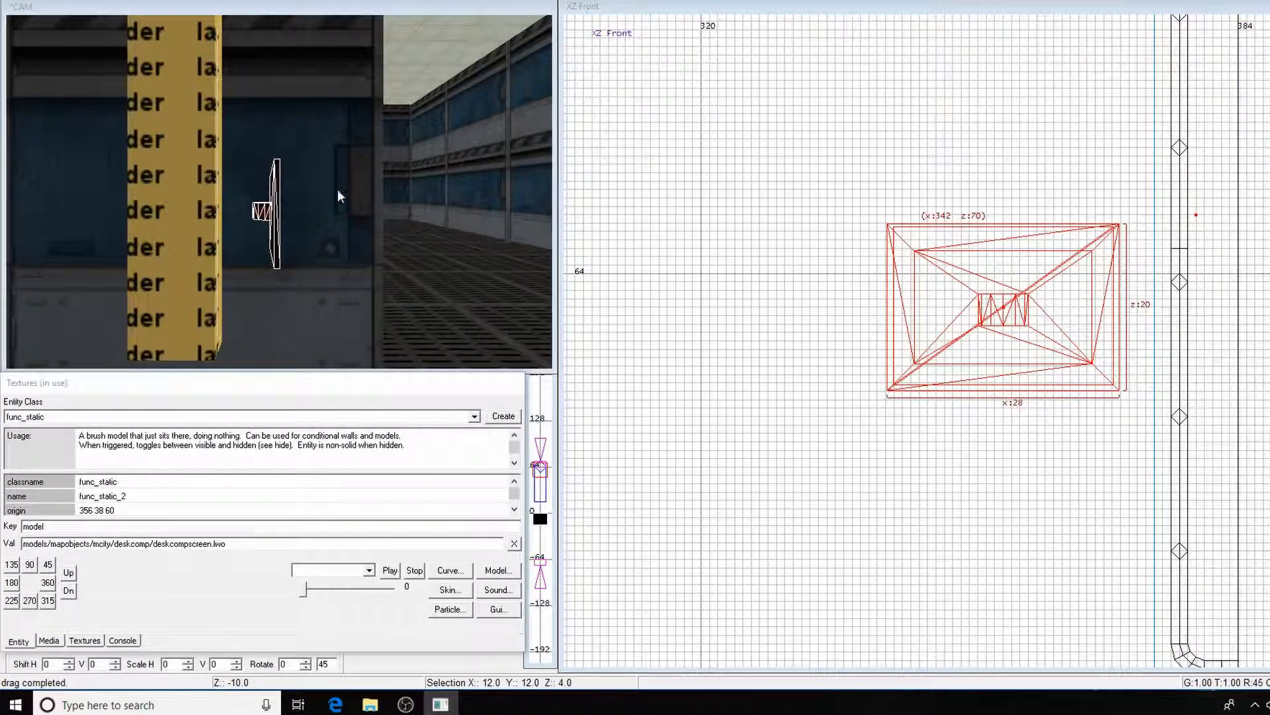
pyautogui.hotkey('ctrl', 'Tab')
pyautogui.moveTo(892, 338); pyautogui.dragTo(787, 328, button='right')
pyautogui.scroll(-5, 918, 350)
pyautogui.hotkey('ctrl', 'Tab')
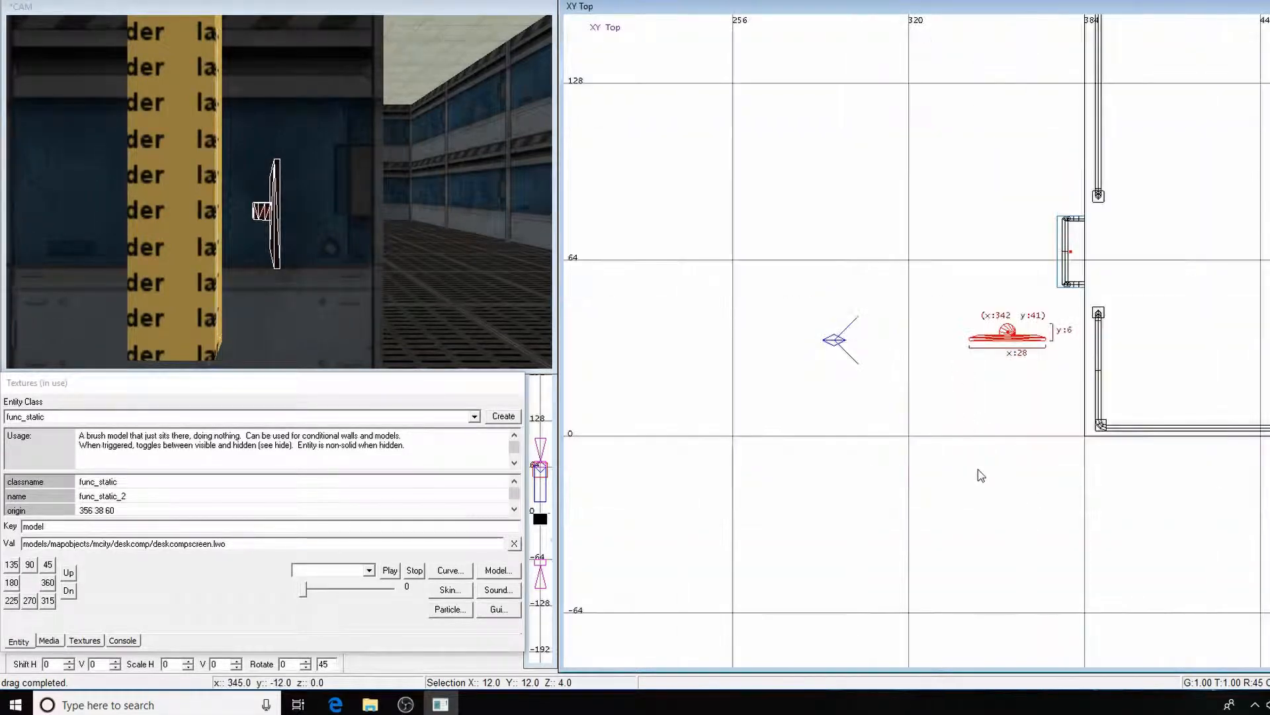
pyautogui.scroll(2, 983, 410)
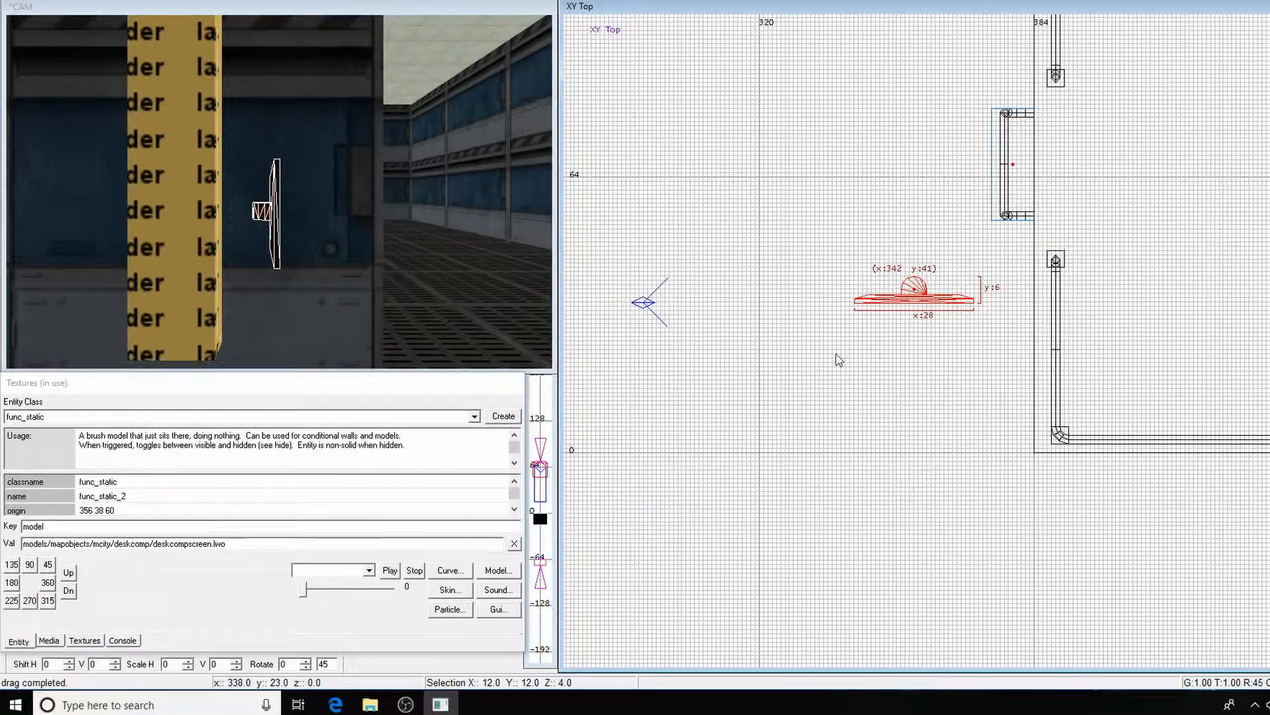
pyautogui.press('3')
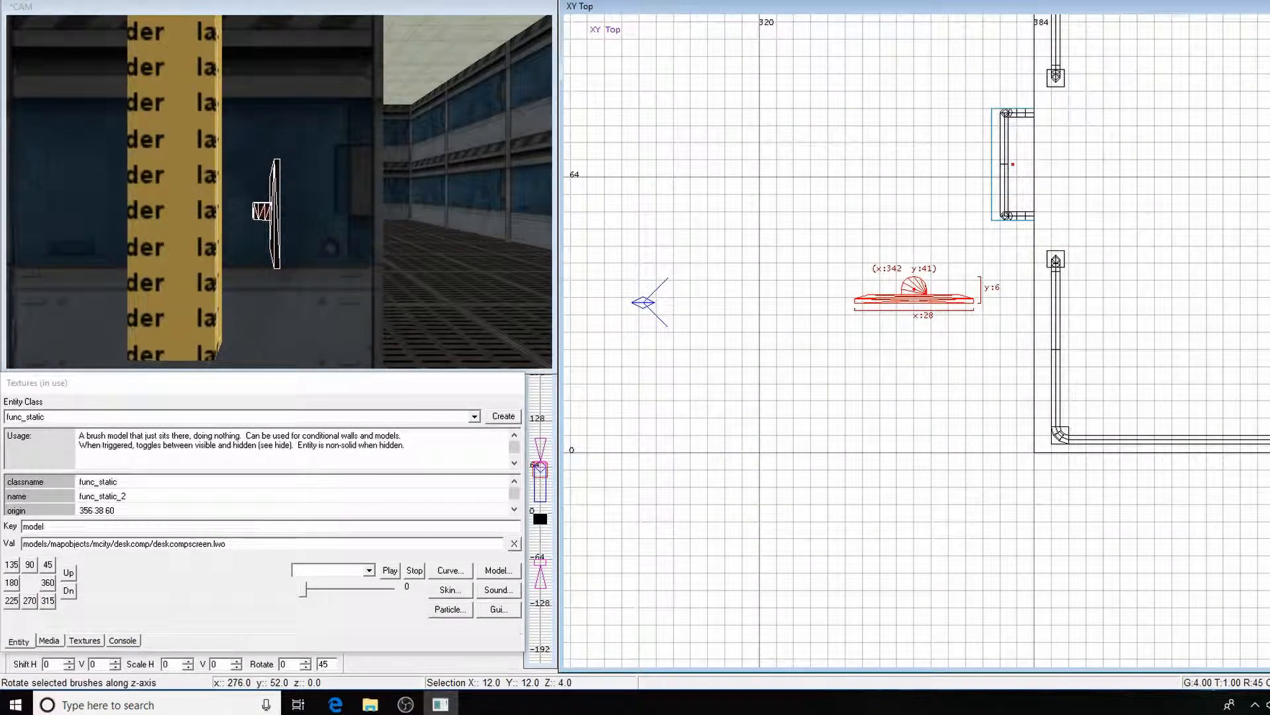
pyautogui.click(157, 0)
pyautogui.moveTo(911, 348); pyautogui.dragTo(835, 317, button='right')
pyautogui.moveTo(829, 274); pyautogui.dragTo(931, 286)
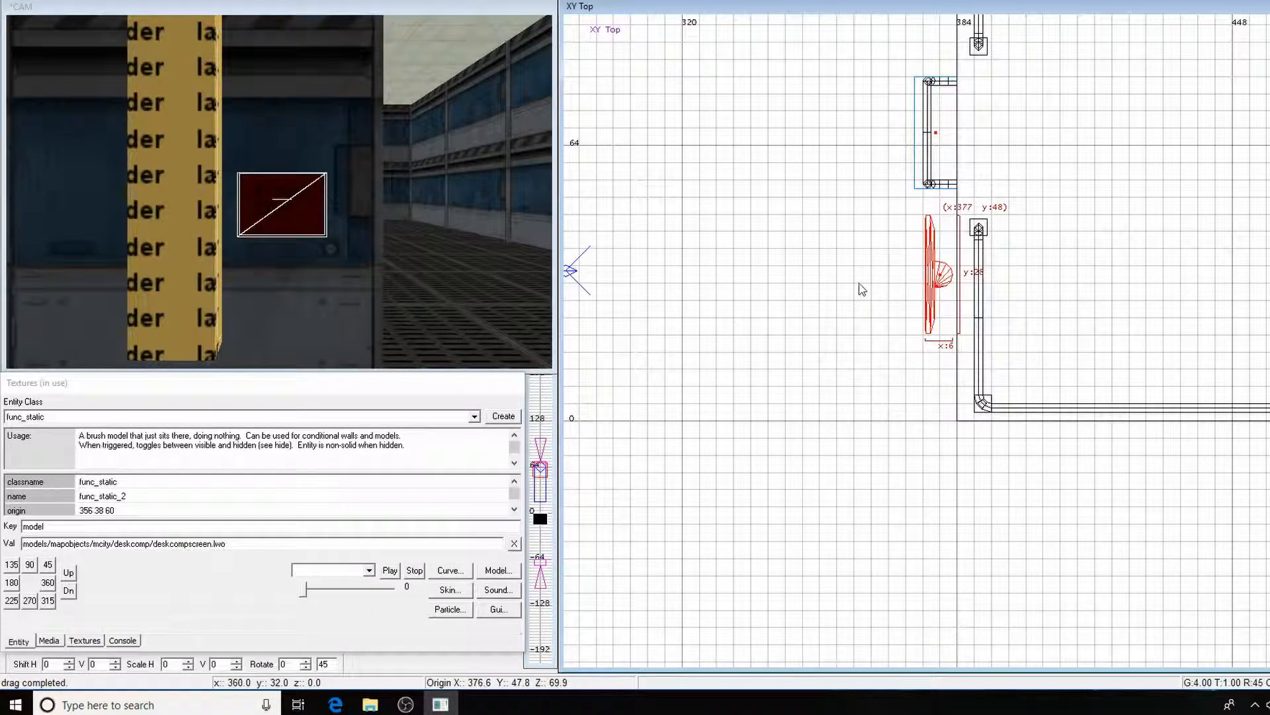
# Raise the screen model in the front view to about height 86 and flush it against the wall
pyautogui.hotkey('ctrl', 'Tab')
pyautogui.moveTo(978, 342); pyautogui.dragTo(966, 255)
pyautogui.press('Up')
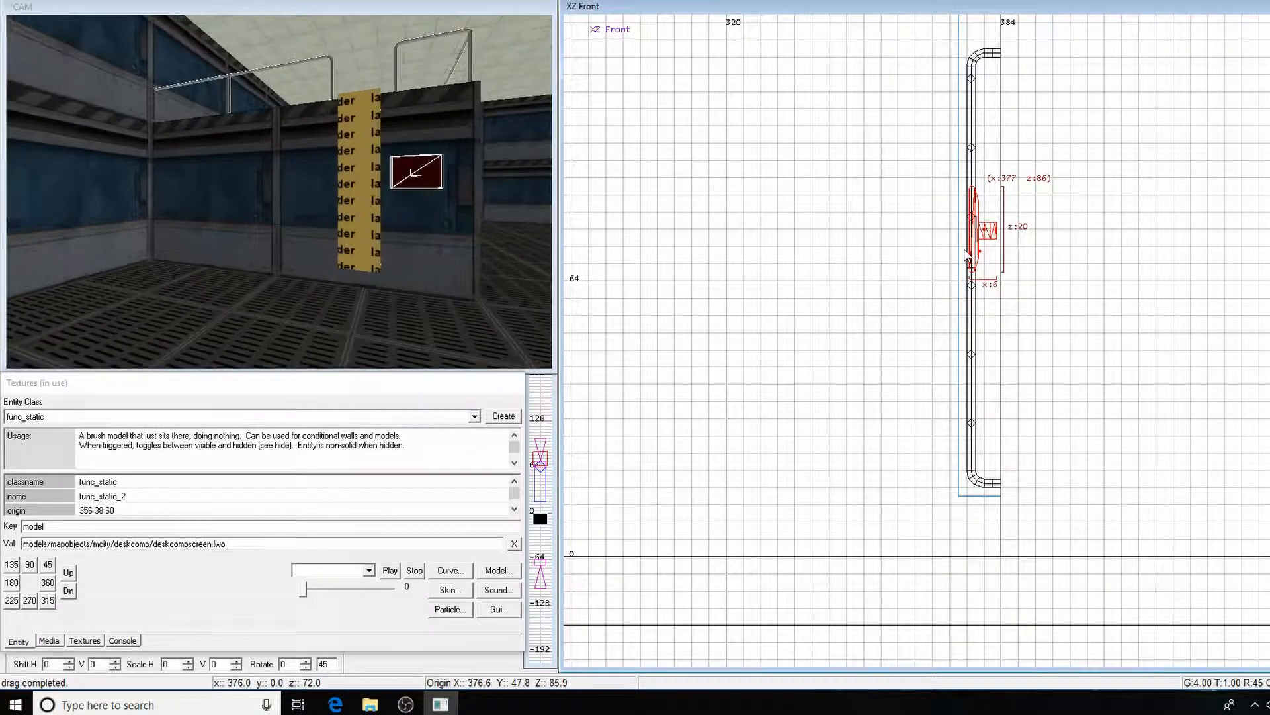
pyautogui.moveTo(991, 242); pyautogui.dragTo(1003, 267)
pyautogui.hotkey('ctrl', 'Tab')
pyautogui.hotkey('ctrl', 'Tab')
pyautogui.scroll(2, 983, 349)
pyautogui.press('Escape')
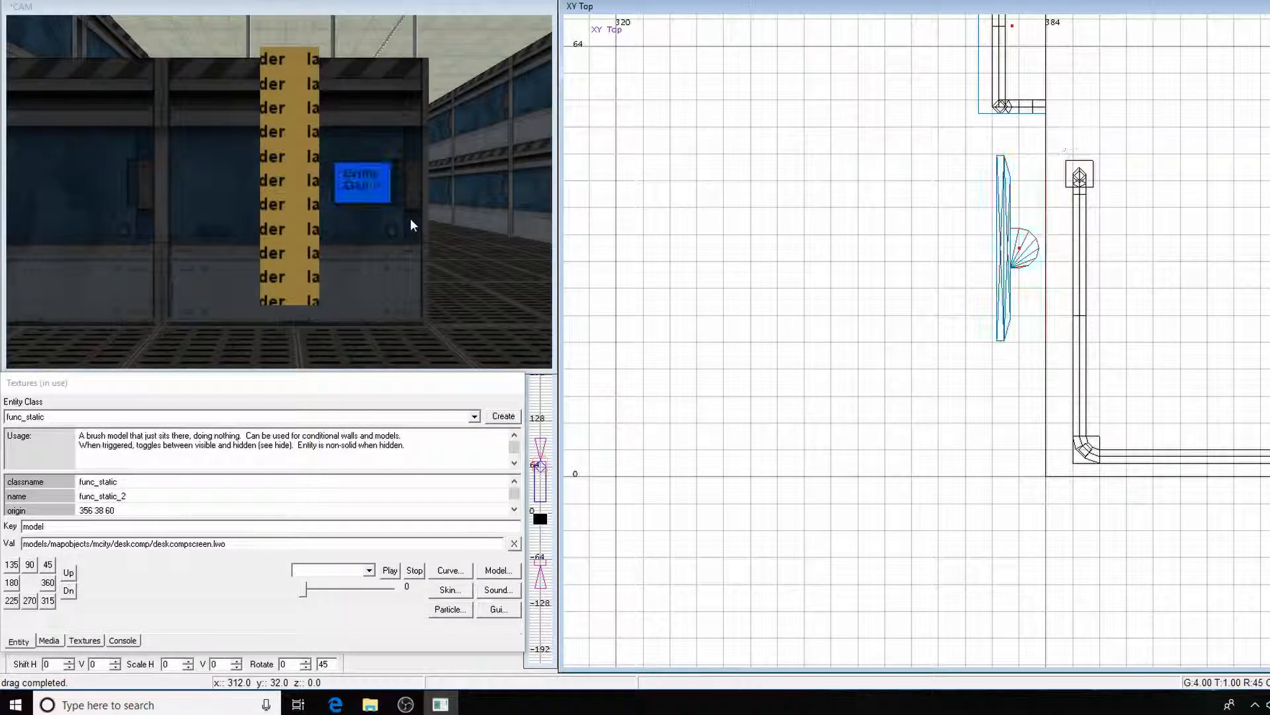
# Select the screen model and clear the key and value fields in its entity properties
pyautogui.keyDown('shift'); pyautogui.click(366, 187); pyautogui.keyUp('shift')
pyautogui.press('Escape')
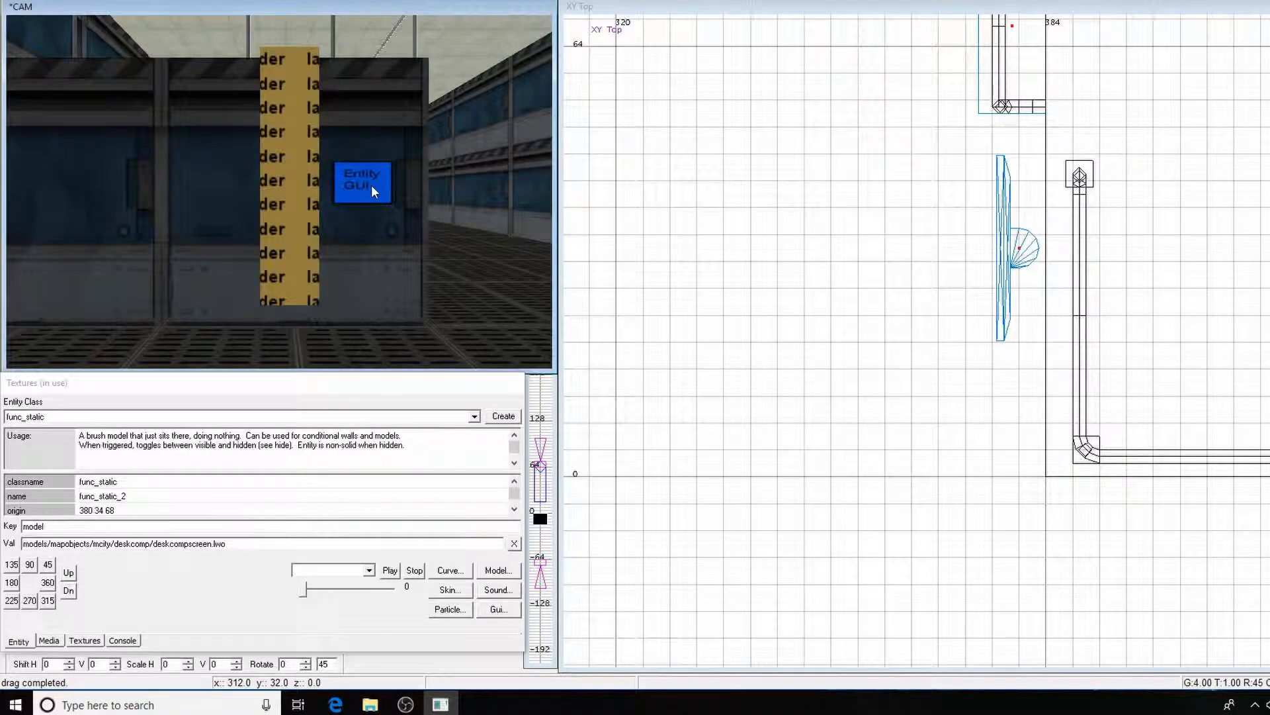
pyautogui.keyDown('shift'); pyautogui.click(372, 191); pyautogui.keyUp('shift')
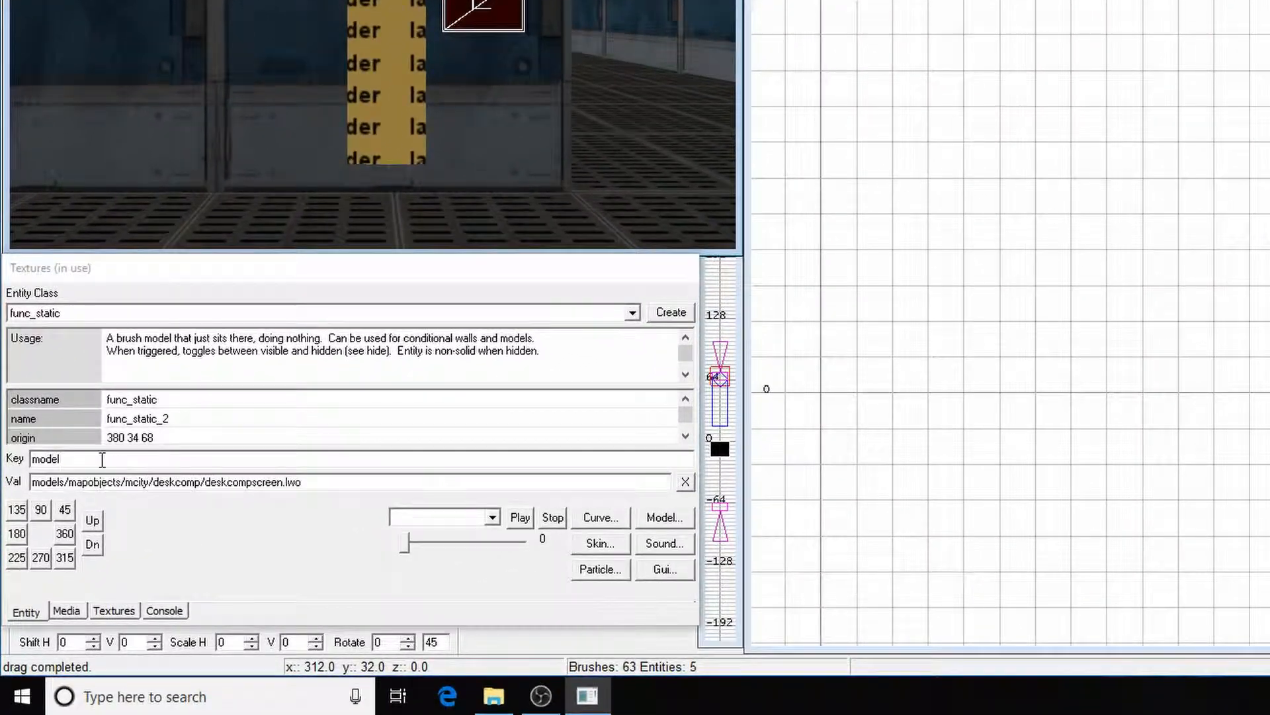
pyautogui.click(102, 458)
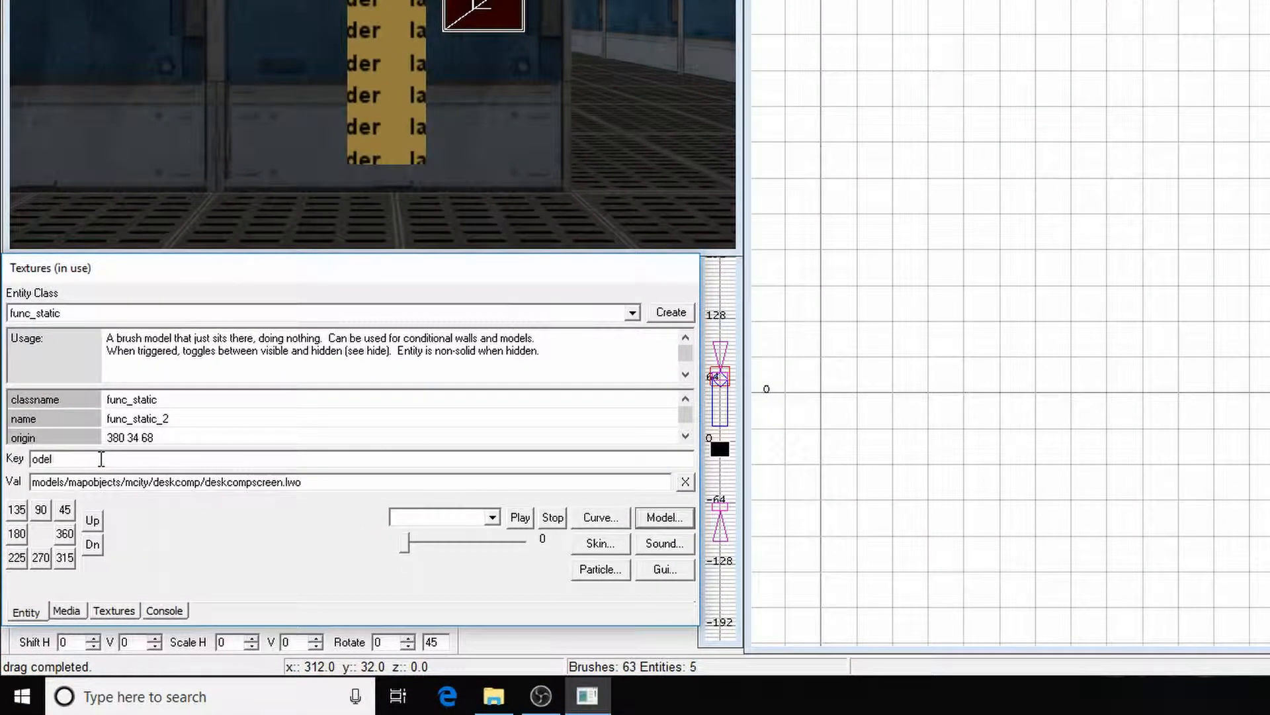
pyautogui.moveTo(323, 482); pyautogui.dragTo(137, 485)
pyautogui.press('Delete')
pyautogui.press('Delete')
pyautogui.press('Delete')
pyautogui.press('Delete')
pyautogui.press('Delete')
pyautogui.press('Delete')
pyautogui.press('Delete')
pyautogui.press('Delete')
pyautogui.press('Delete')
pyautogui.press('Delete')
pyautogui.press('Delete')
pyautogui.press('Delete')
pyautogui.press('Delete')
pyautogui.press('Delete')
pyautogui.press('Delete')
pyautogui.press('Delete')
pyautogui.press('Delete')
pyautogui.press('Delete')
pyautogui.press('Delete')
pyautogui.press('Delete')
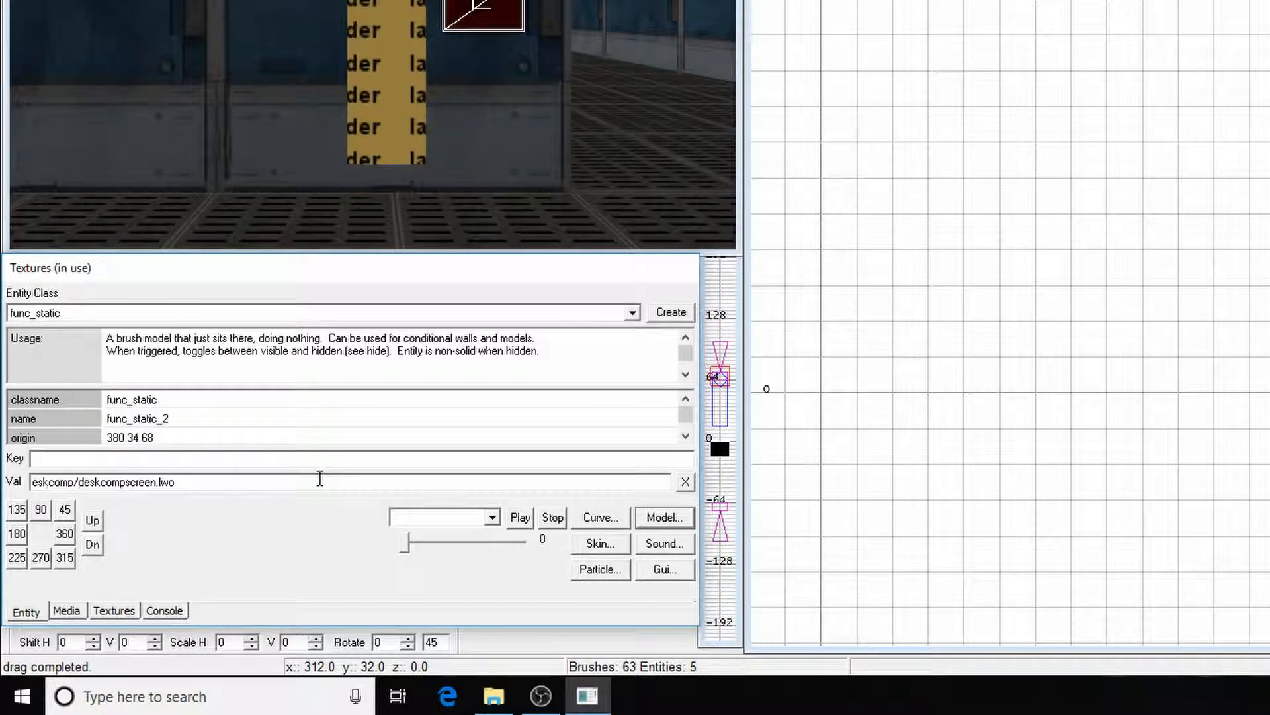
pyautogui.press('Delete')
pyautogui.press('Delete')
pyautogui.press('Delete')
pyautogui.press('Delete')
pyautogui.press('Delete')
pyautogui.press('Delete')
pyautogui.press('Delete')
pyautogui.press('Delete')
pyautogui.press('Delete')
pyautogui.press('Delete')
pyautogui.press('Delete')
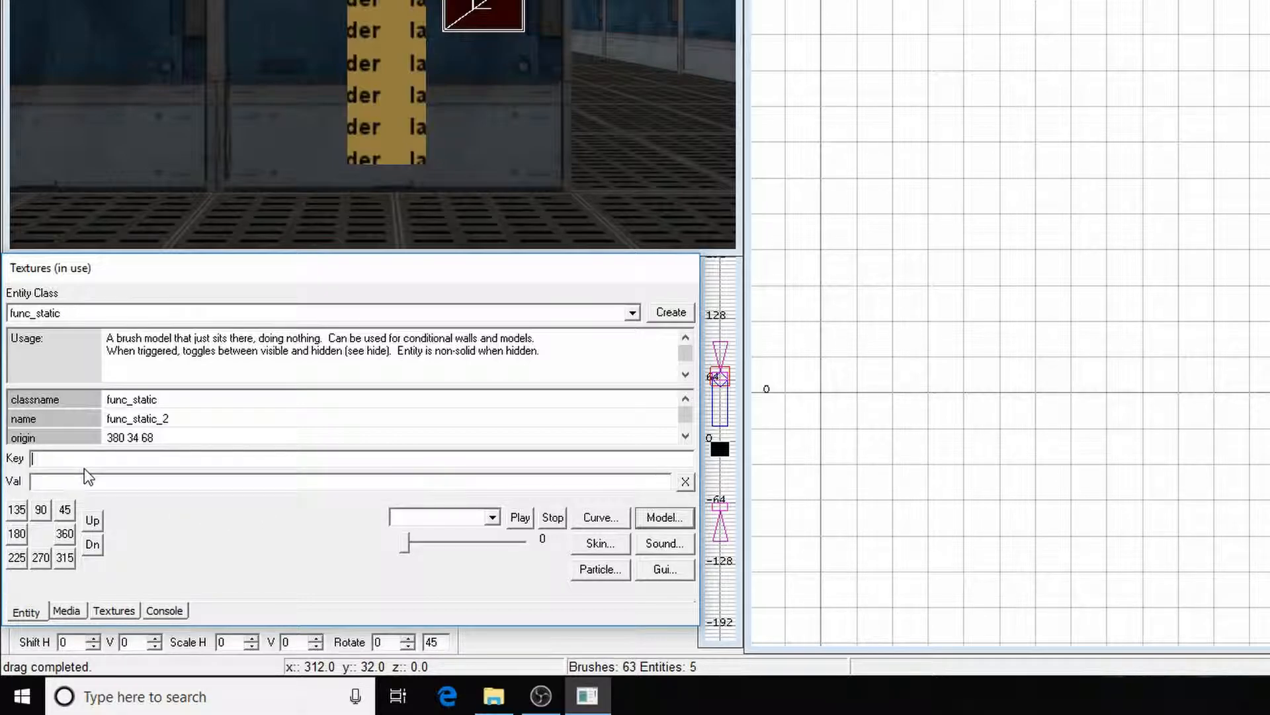
# Assign the GUI guis/alphalabs2/venthatch.gui to the screen model and deselect it
pyautogui.click(661, 572)
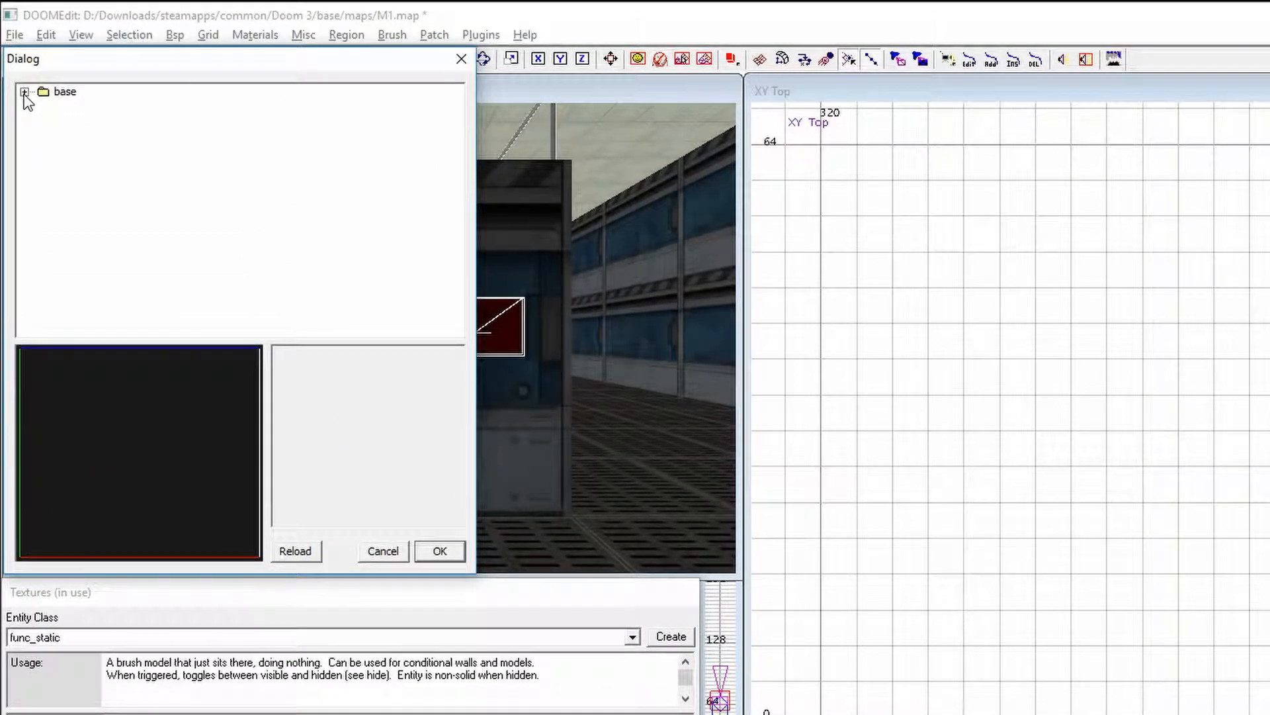
pyautogui.click(24, 92)
pyautogui.click(43, 107)
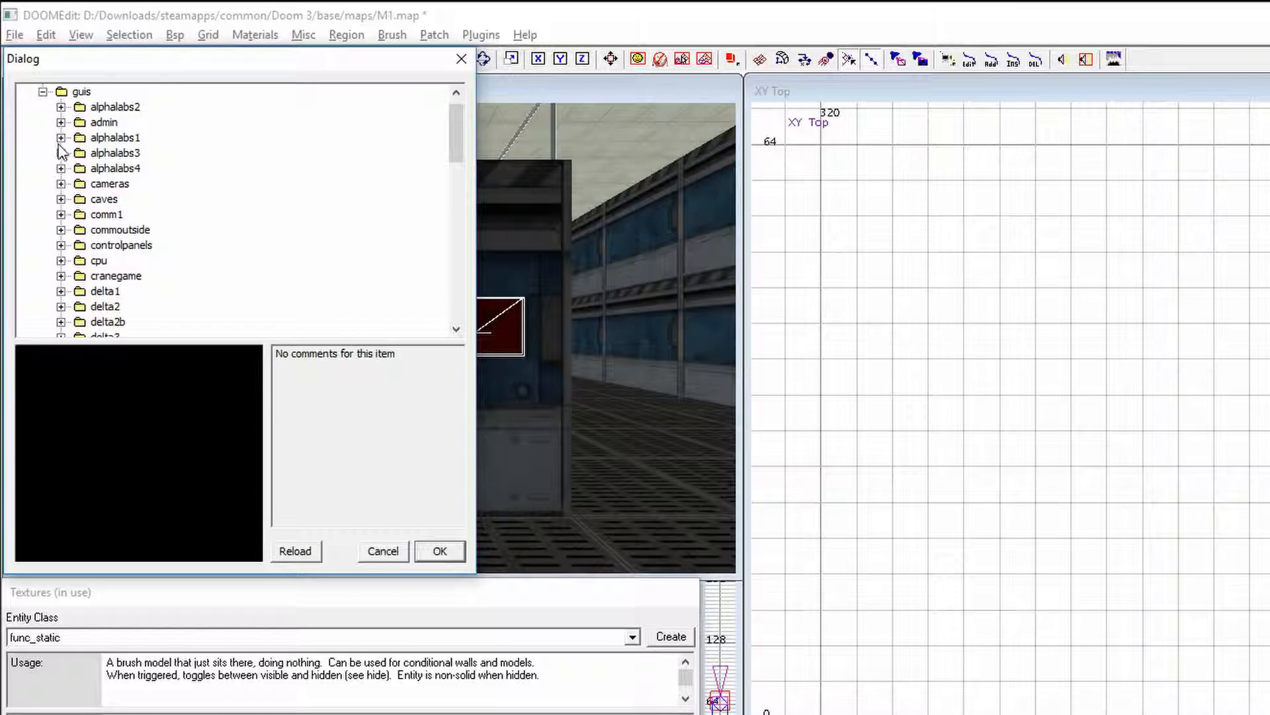
pyautogui.click(61, 107)
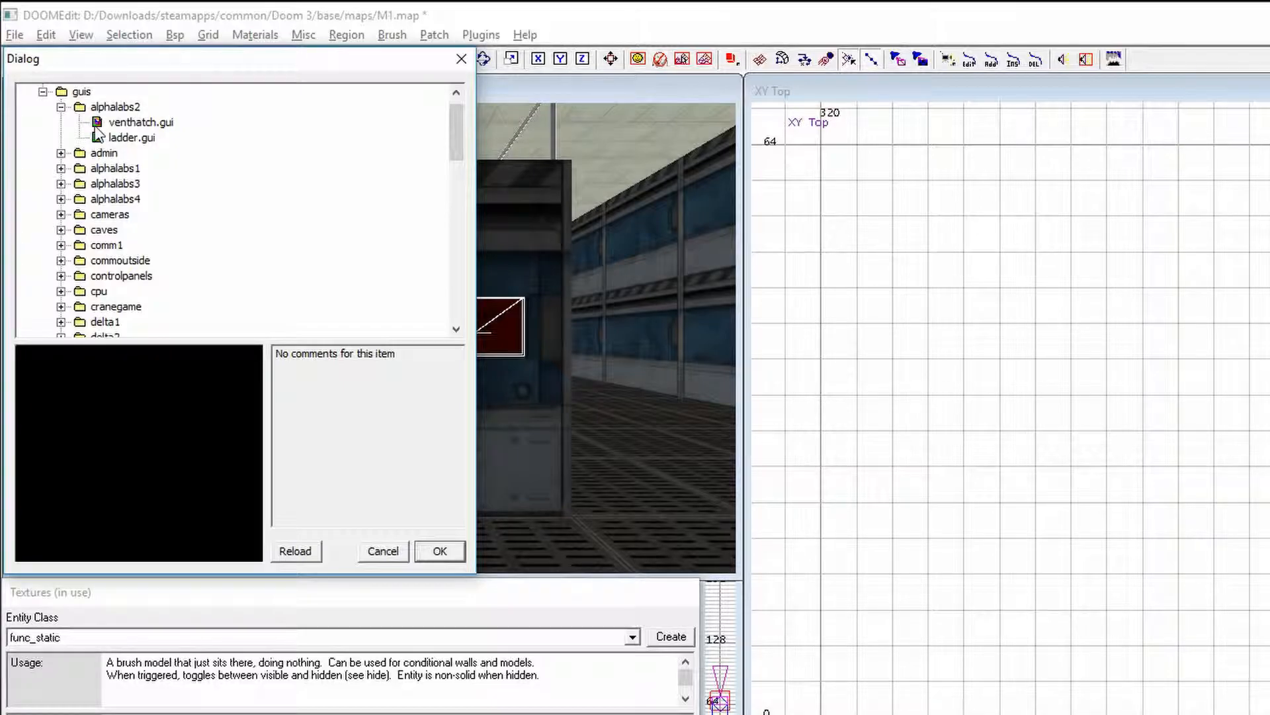
pyautogui.click(140, 121)
pyautogui.click(439, 553)
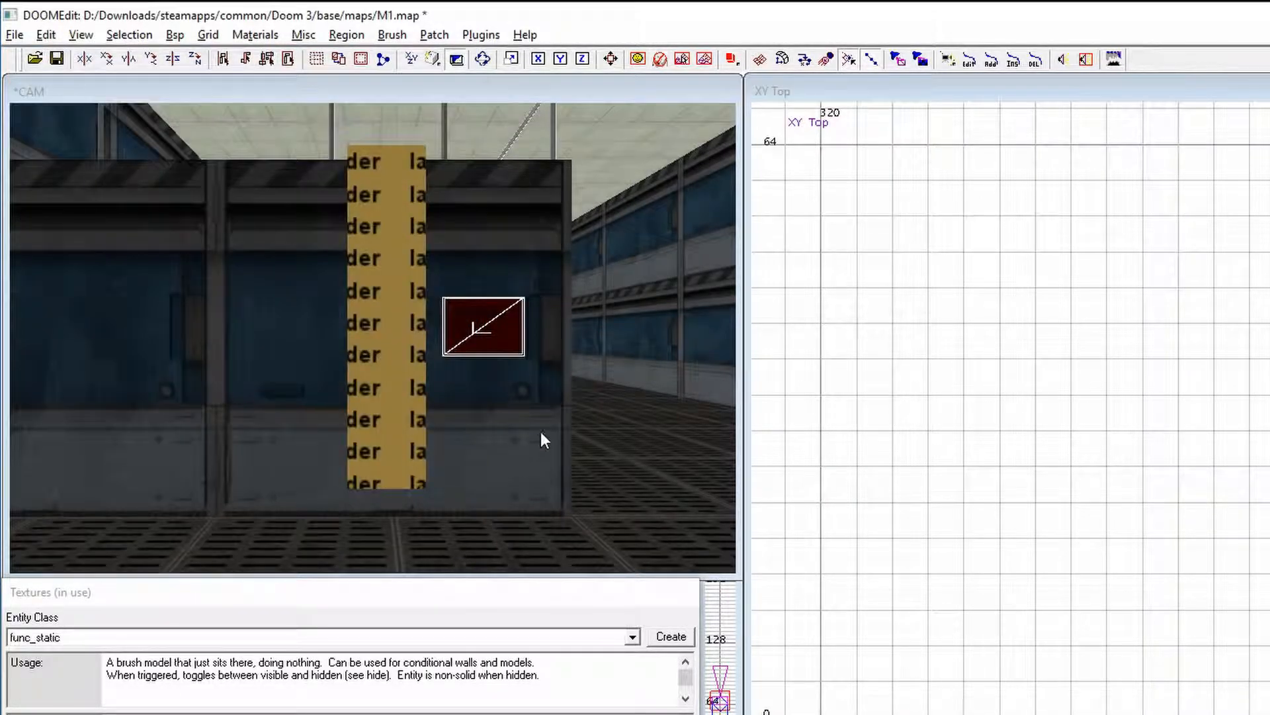
pyautogui.press('Escape')
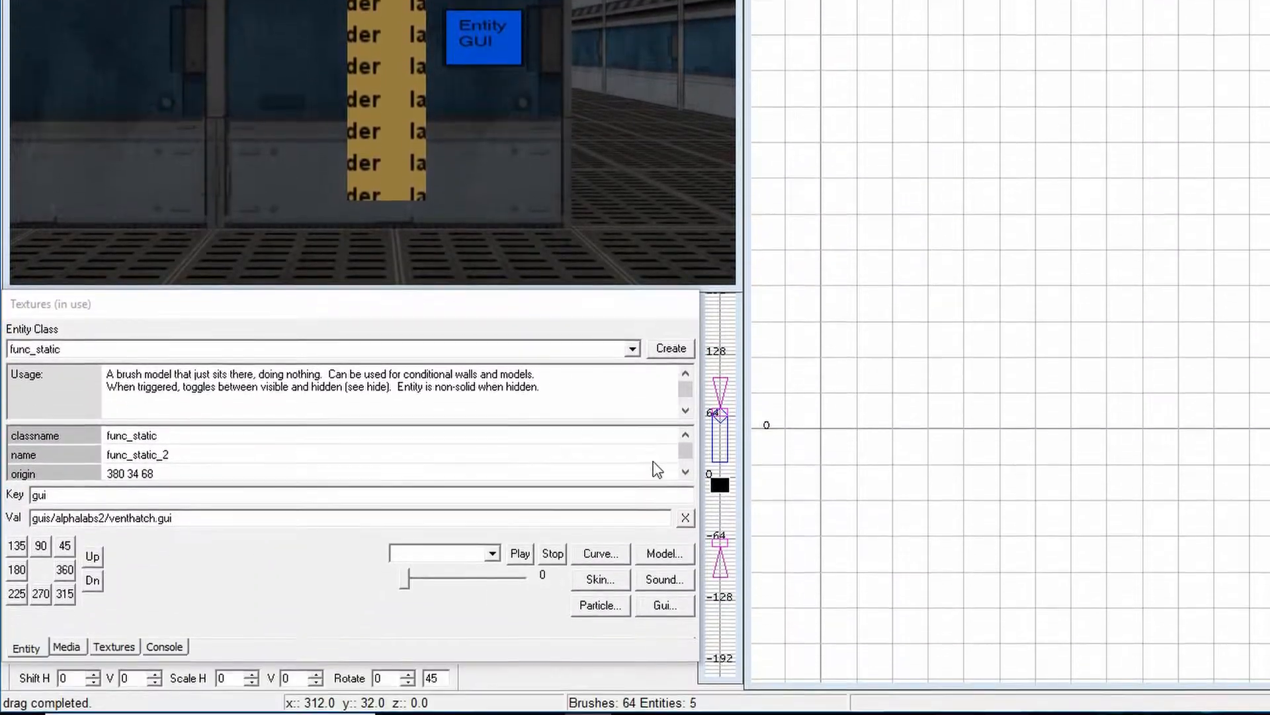
# Nudge the screen model closer to the wall in the top view using a 1-unit grid
pyautogui.moveTo(686, 417); pyautogui.dragTo(685, 427)
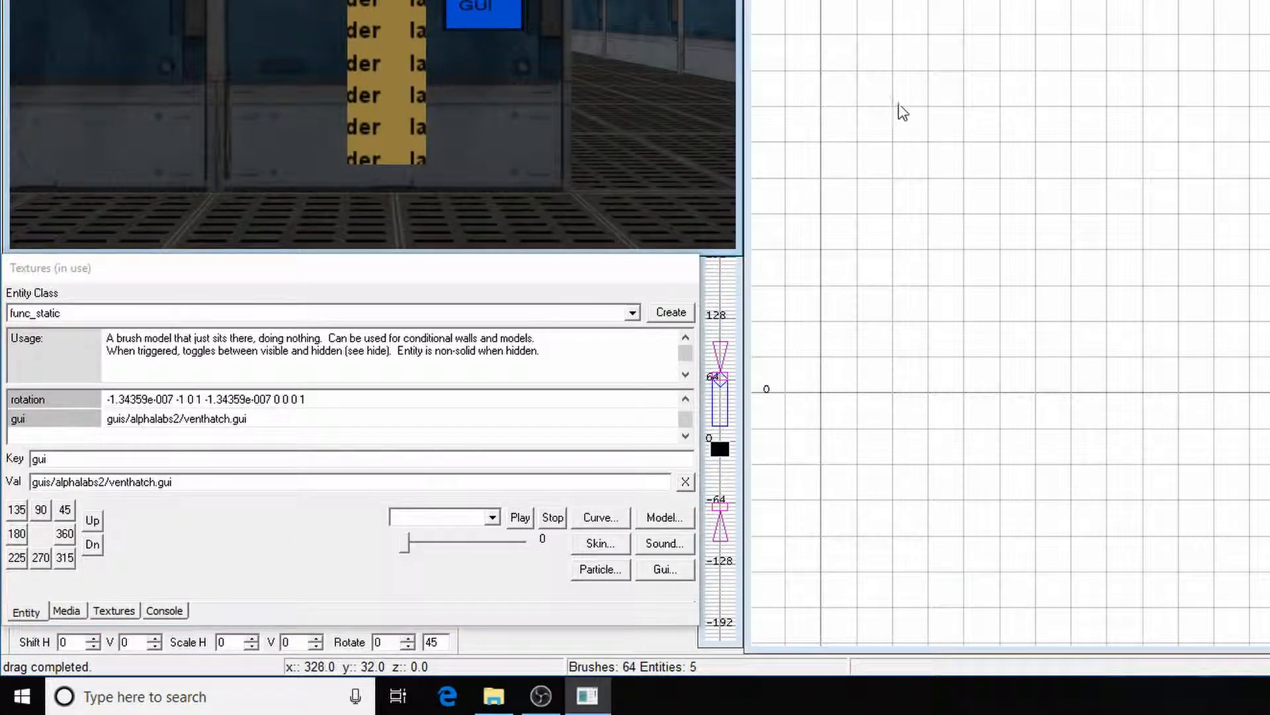
pyautogui.scroll(-3, 836, 258)
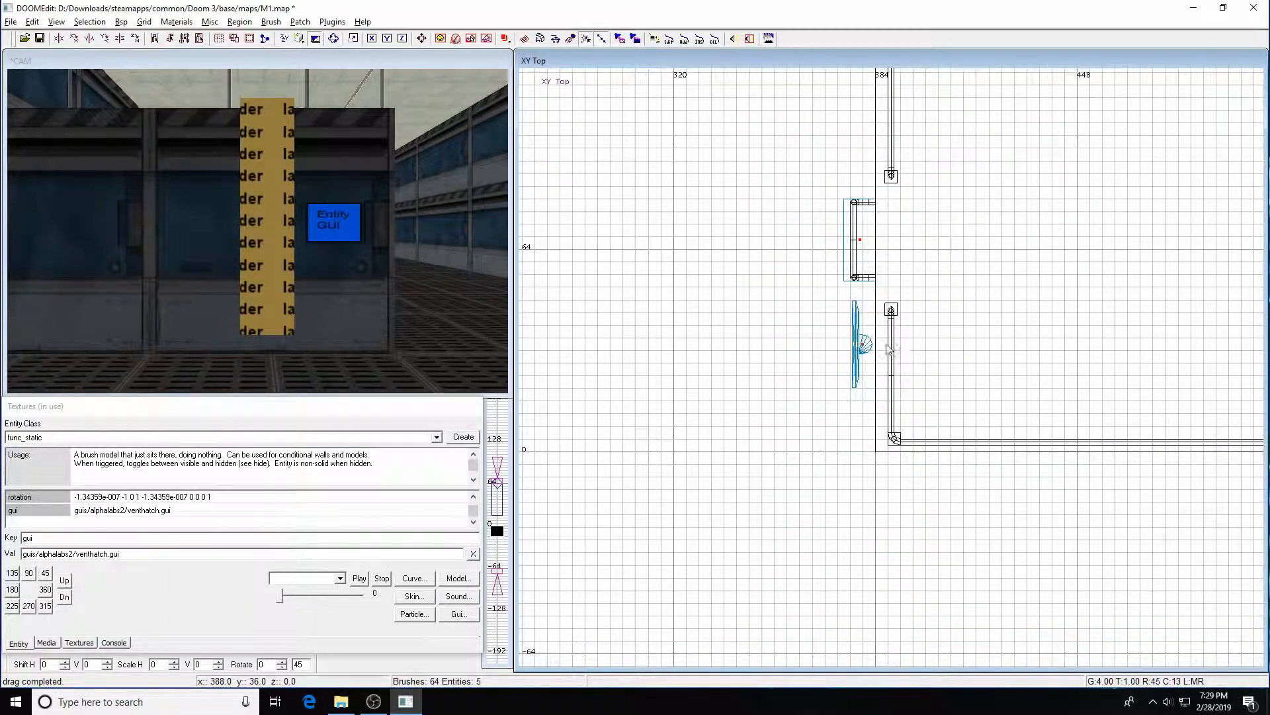
pyautogui.keyDown('shift'); pyautogui.click(863, 345); pyautogui.keyUp('shift')
pyautogui.moveTo(888, 376); pyautogui.dragTo(841, 372, button='right')
pyautogui.scroll(4, 887, 375)
pyautogui.press('1')
pyautogui.moveTo(702, 309); pyautogui.dragTo(706, 309)
pyautogui.click(609, 322)
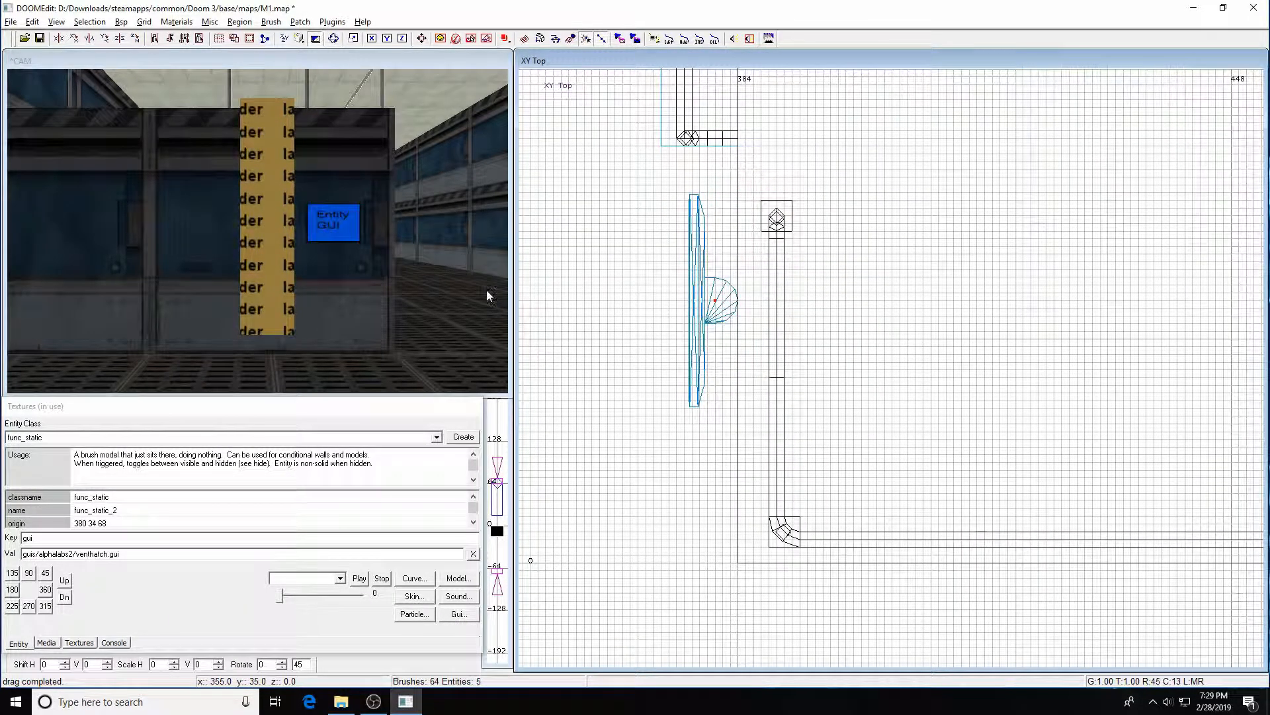
pyautogui.press('4')
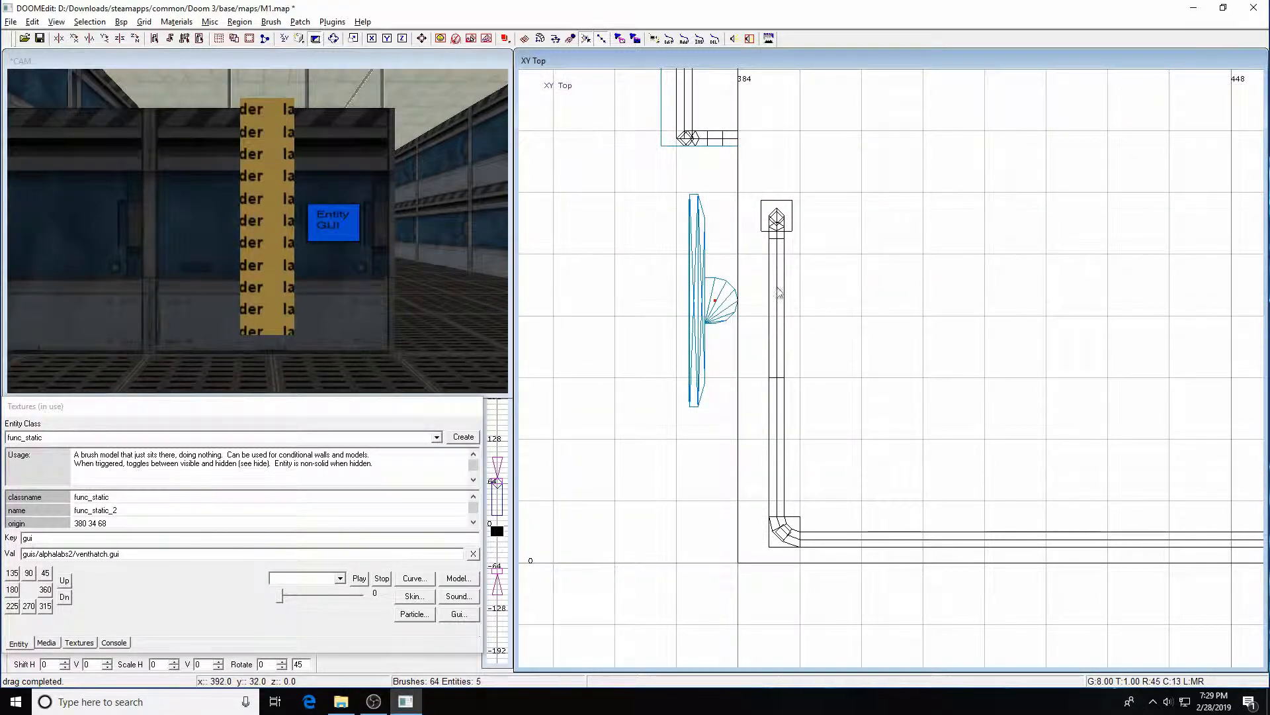
# Browse the Media tab's Textures folders, opening the common folder to look through its materials
pyautogui.scroll(-6, 816, 299)
pyautogui.scroll(-1, 815, 295)
pyautogui.hotkey('ctrl', 'Tab')
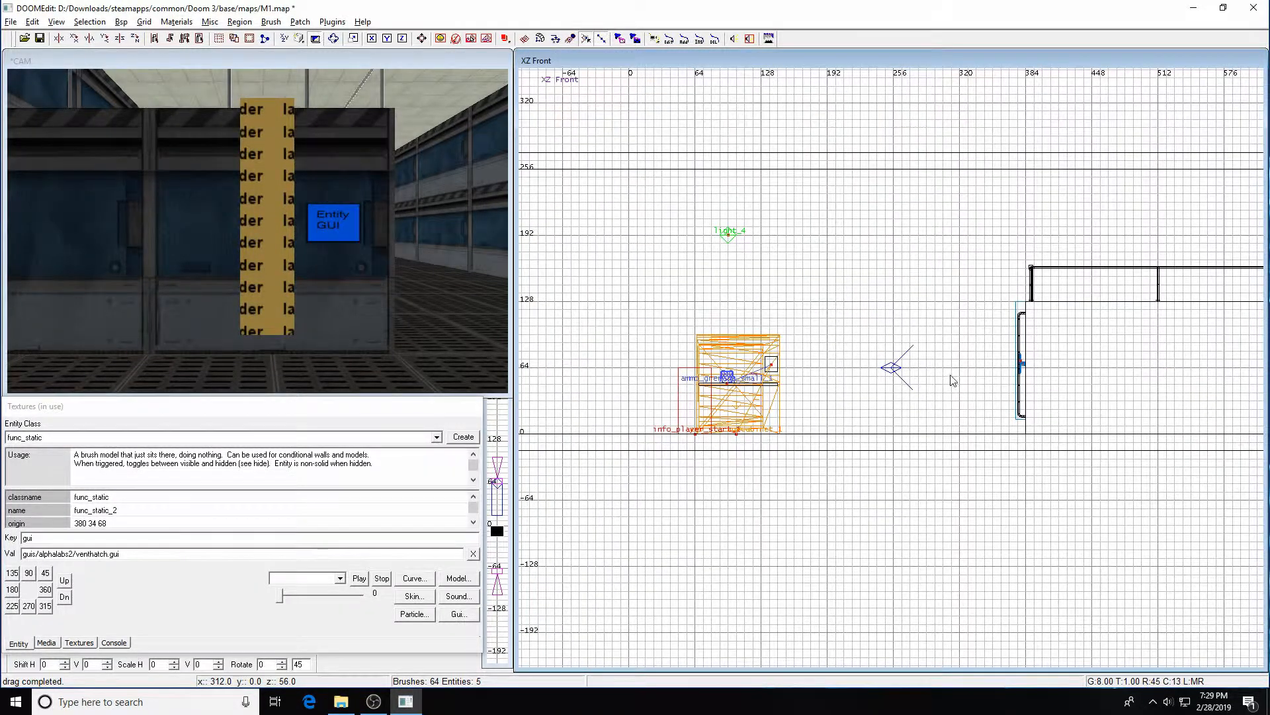
pyautogui.moveTo(953, 376); pyautogui.dragTo(808, 384, button='right')
pyautogui.scroll(2, 952, 376)
pyautogui.click(79, 643)
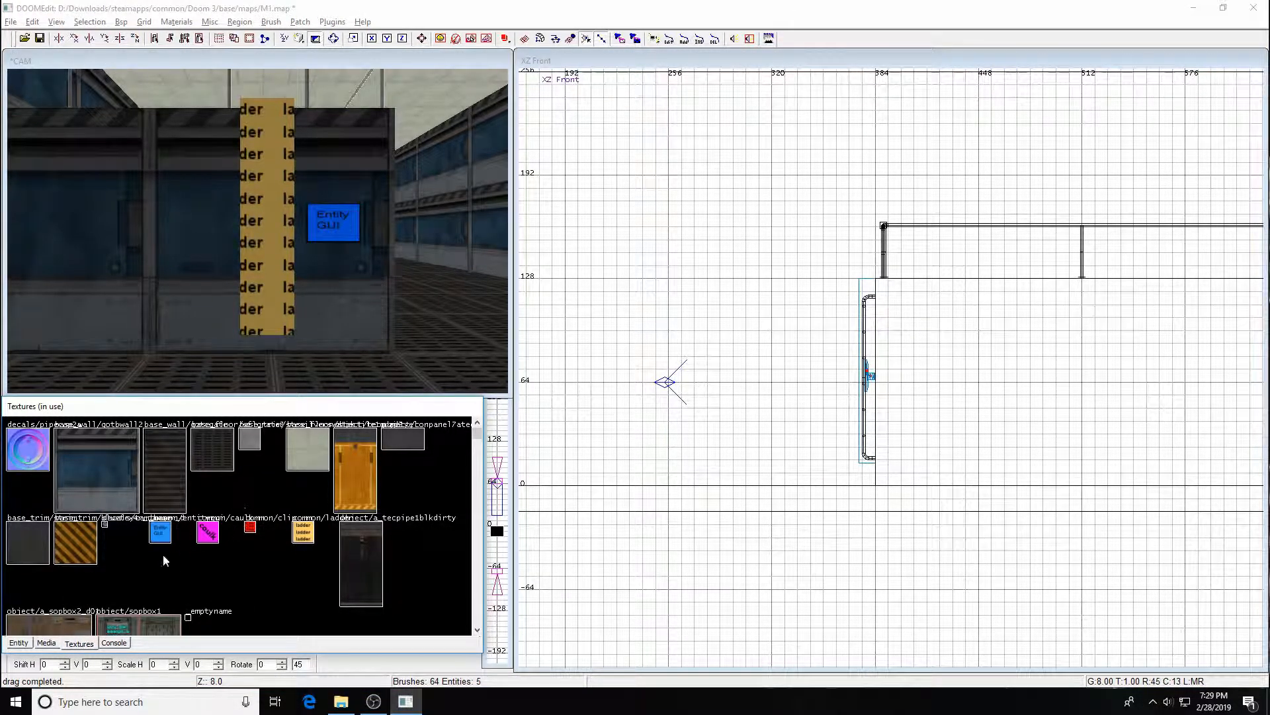
pyautogui.click(46, 642)
pyautogui.click(12, 441)
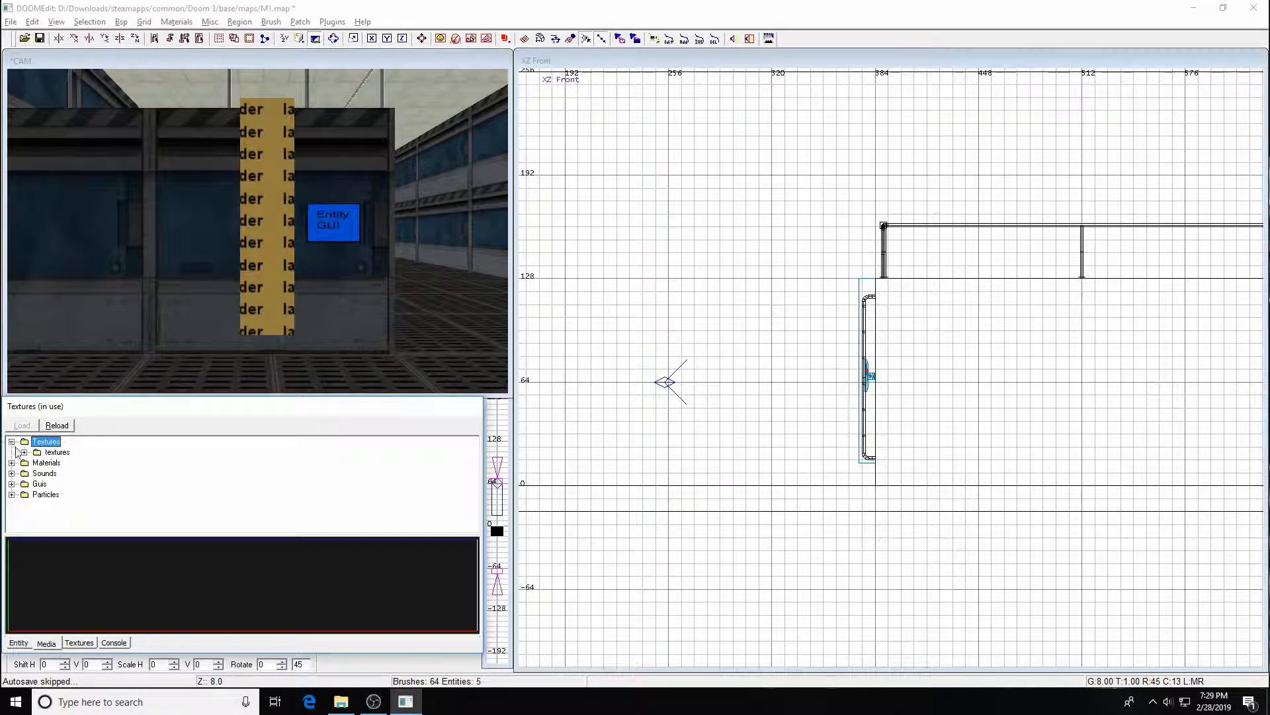
pyautogui.scroll(-2, 82, 493)
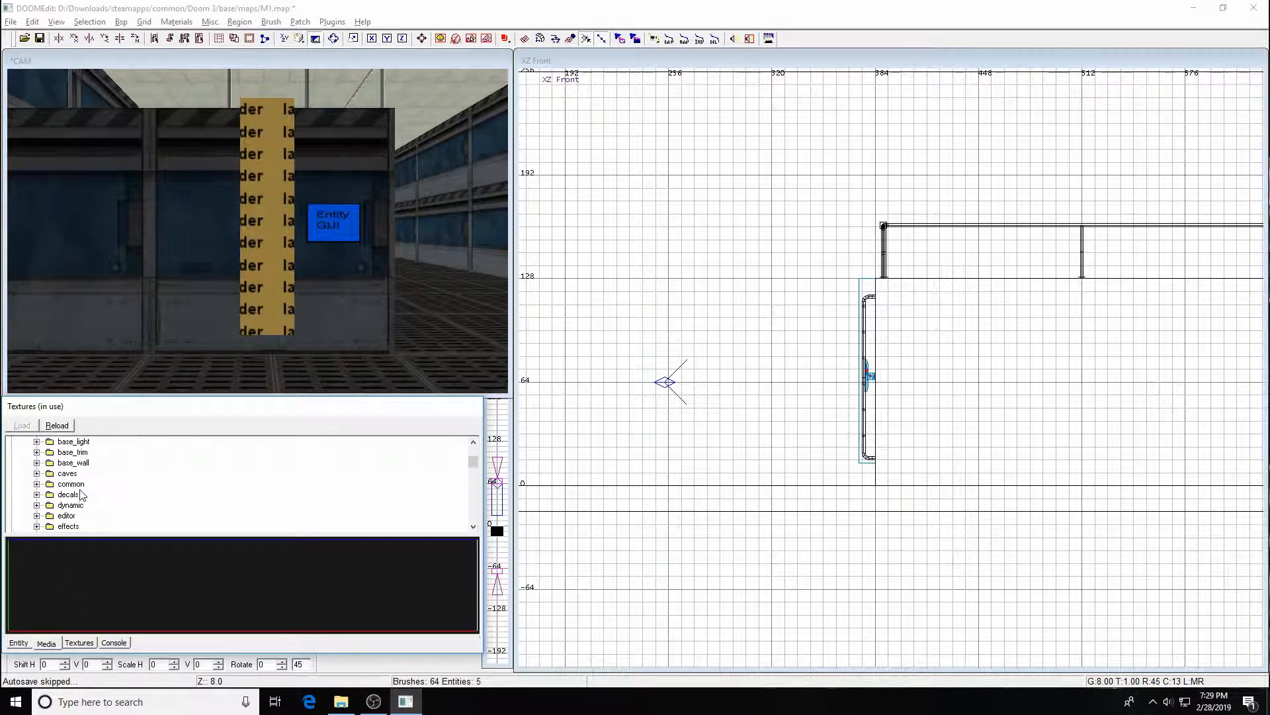
pyautogui.click(36, 484)
pyautogui.scroll(-6, 105, 503)
pyautogui.scroll(-2, 109, 513)
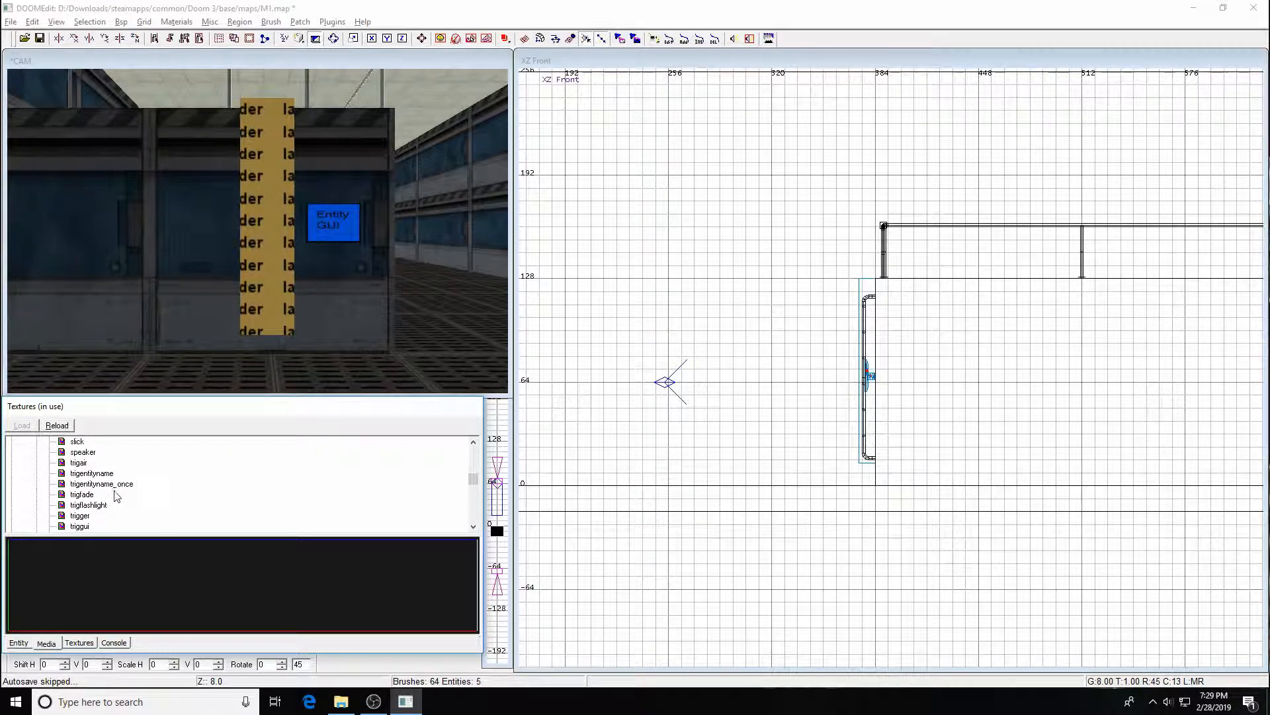
# Pick the trigger material from the common folder and draw a small brush about 16 by 24 units in the front view
pyautogui.click(85, 517)
pyautogui.moveTo(758, 280); pyautogui.dragTo(735, 290, button='right')
pyautogui.moveTo(759, 279); pyautogui.dragTo(795, 317)
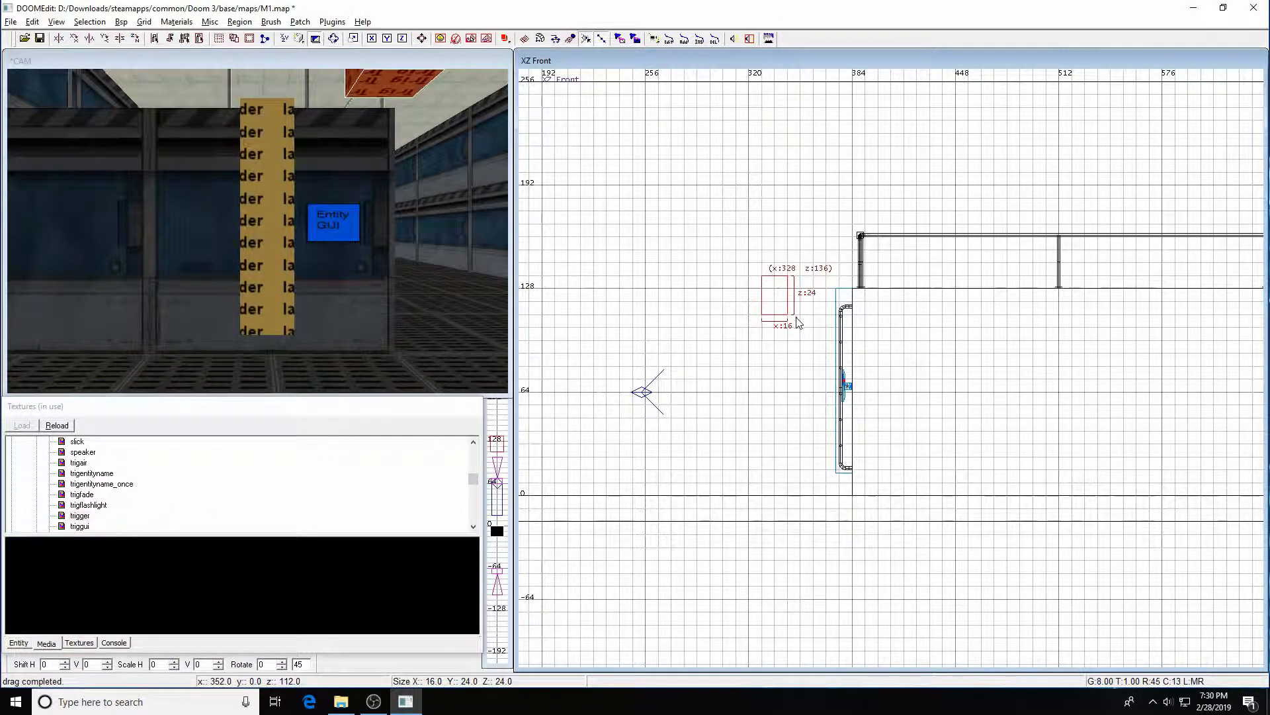
# Reposition the new brush through the side, top and front views, raising it up near the ceiling
pyautogui.hotkey('ctrl', 'Tab')
pyautogui.moveTo(900, 304); pyautogui.dragTo(907, 320)
pyautogui.scroll(-2, 950, 343)
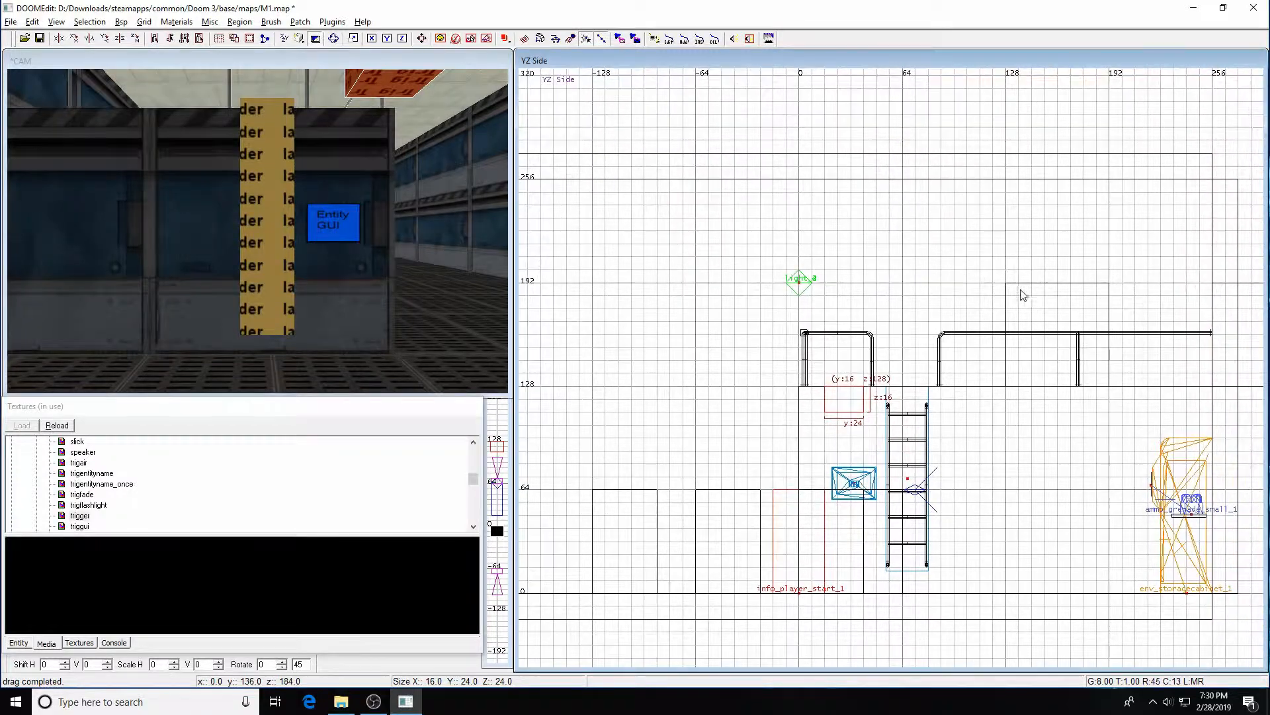
pyautogui.hotkey('ctrl', 'Tab')
pyautogui.moveTo(983, 312)
pyautogui.mouseDown(button='right')
pyautogui.moveTo(966, 306)
pyautogui.moveTo(984, 322)
pyautogui.mouseUp(button='right')
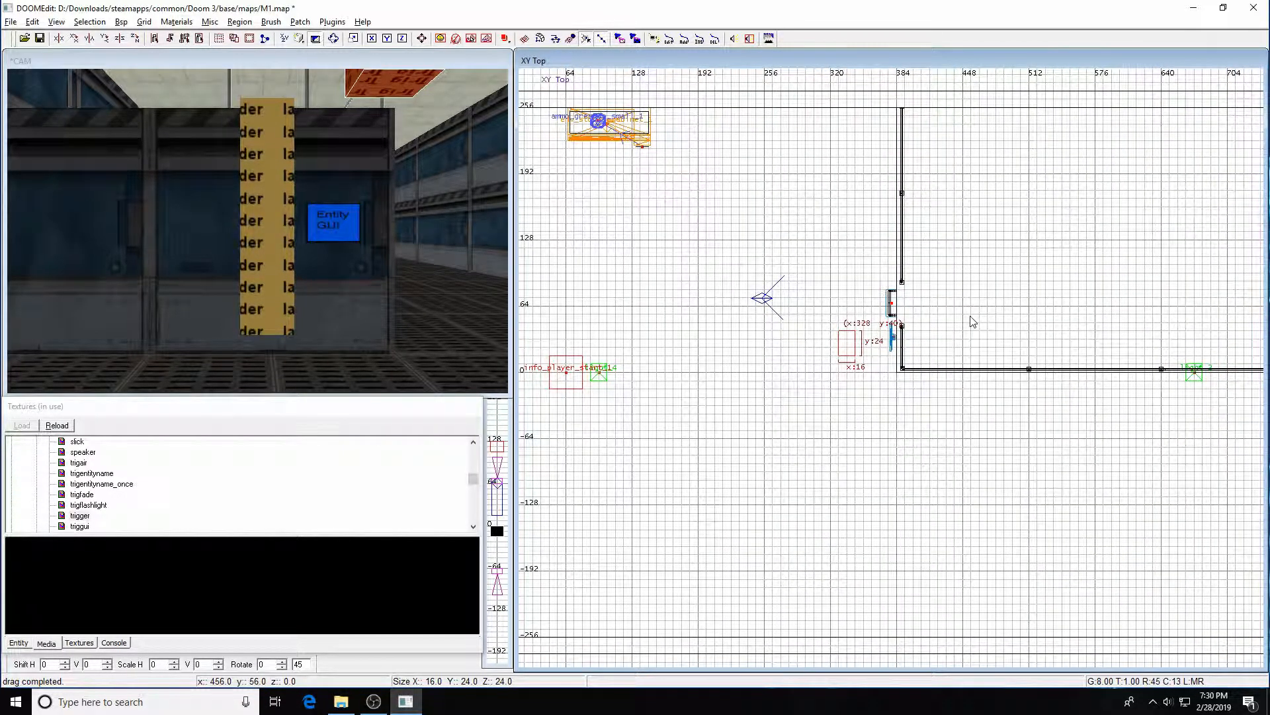
pyautogui.press('Down')
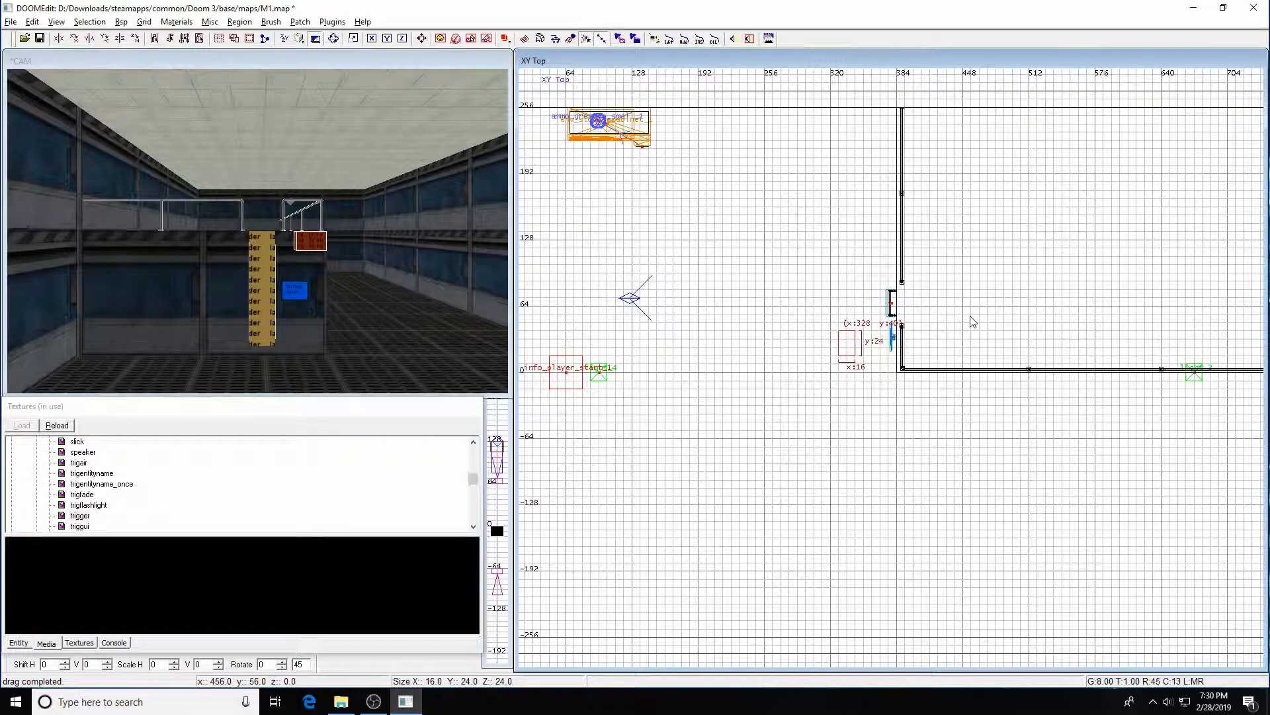
pyautogui.hotkey('ctrl', 'Tab')
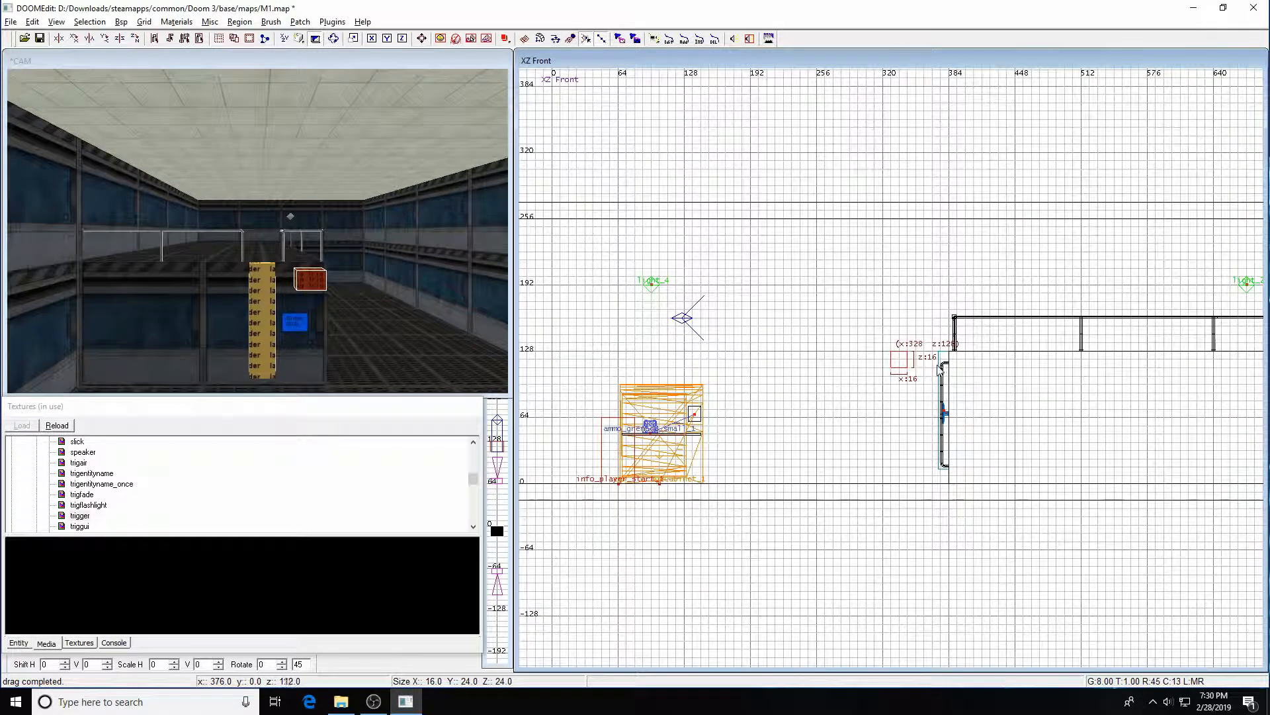
pyautogui.moveTo(905, 368)
pyautogui.mouseDown()
pyautogui.moveTo(836, 291)
pyautogui.moveTo(844, 231)
pyautogui.moveTo(821, 236)
pyautogui.moveTo(816, 295)
pyautogui.mouseUp()
pyautogui.press('d')
pyautogui.press('Left')
pyautogui.press('Right')
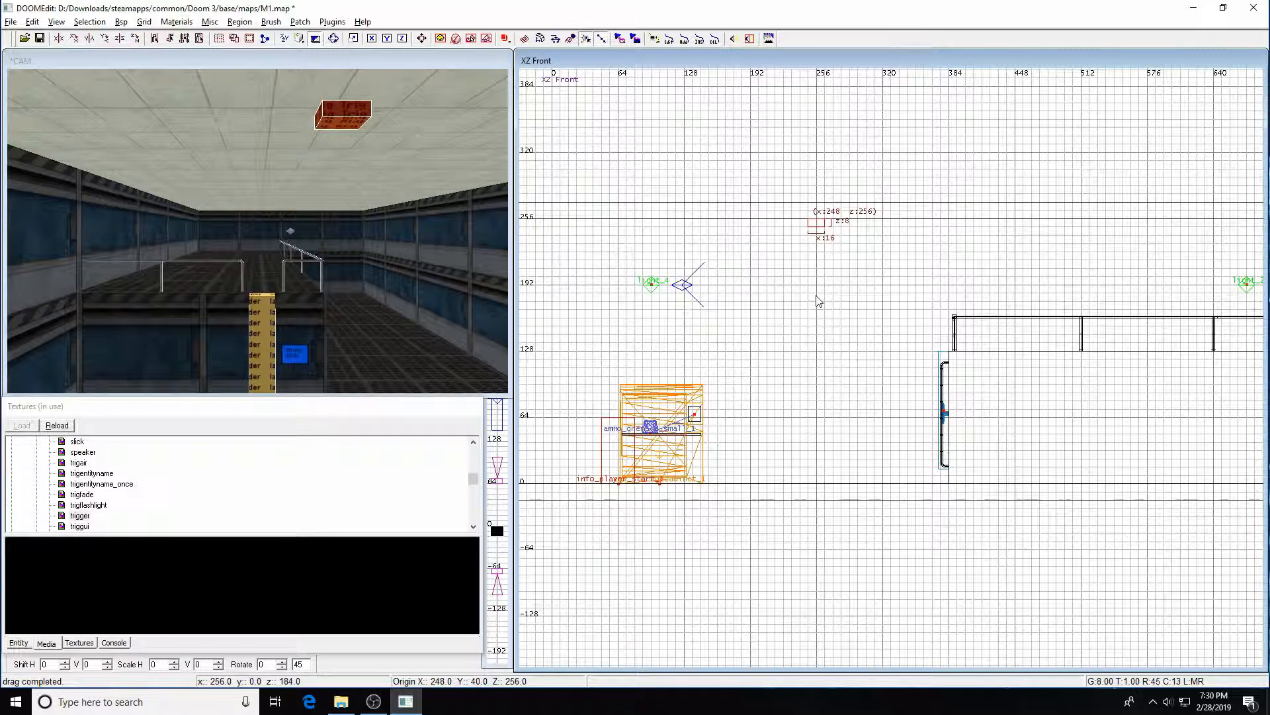
pyautogui.moveTo(838, 280); pyautogui.dragTo(830, 307, button='right')
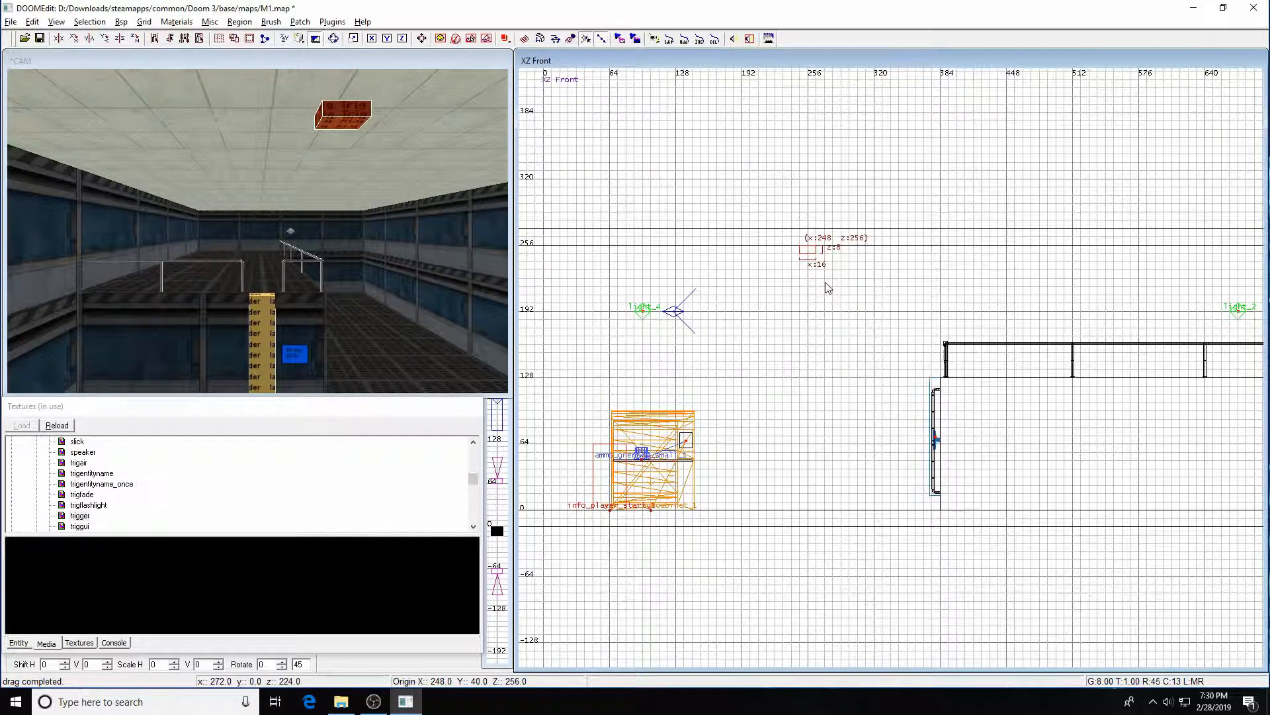
# Convert the brush into a trigger_once entity
pyautogui.rightClick(832, 282)
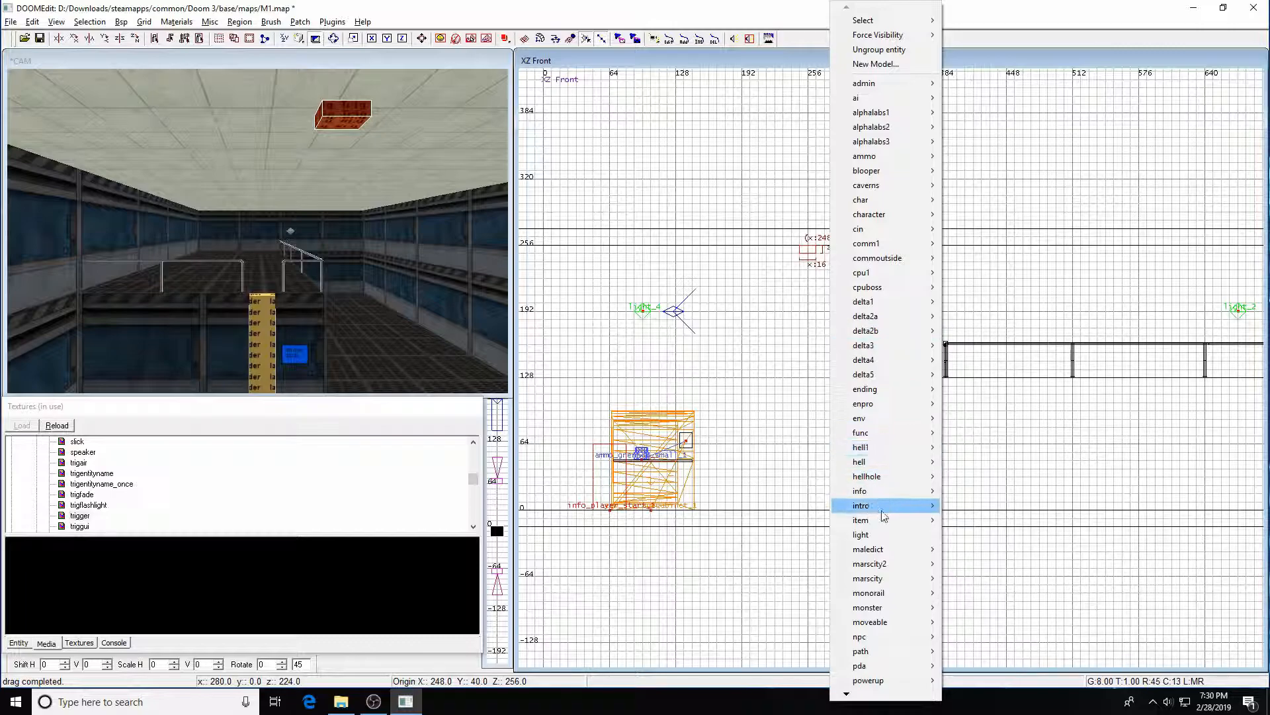
pyautogui.moveTo(846, 696)
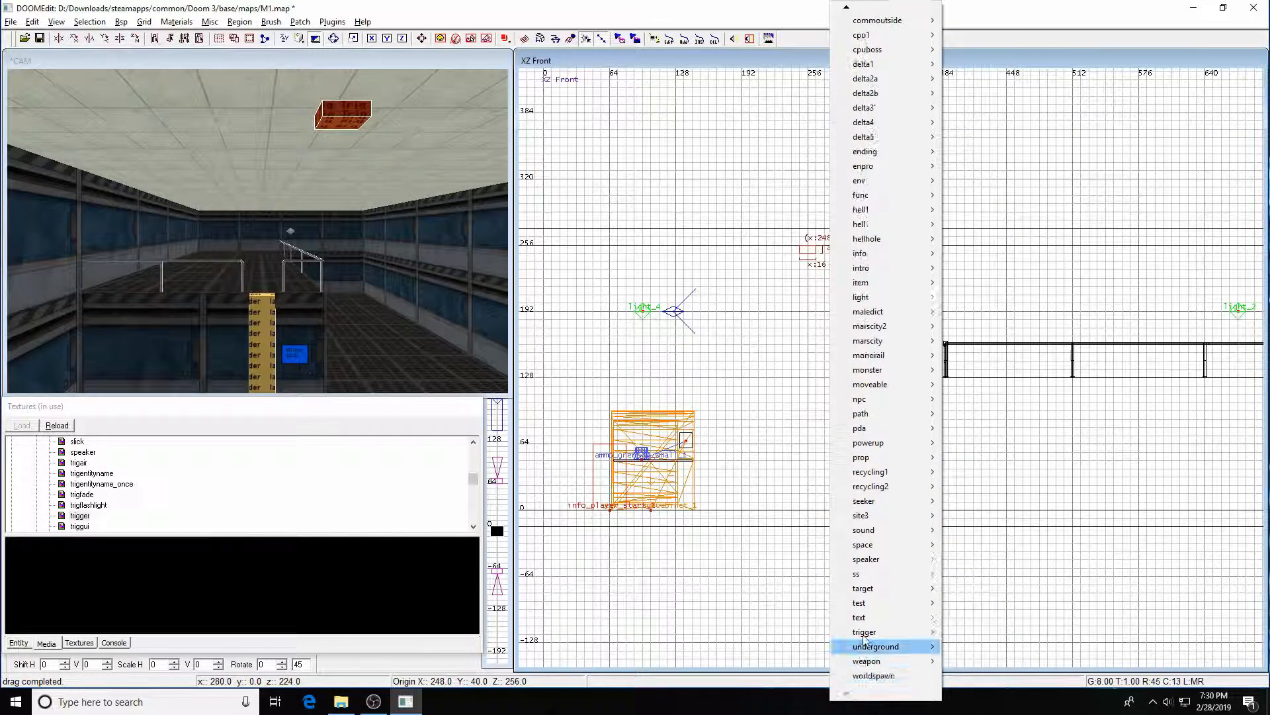
pyautogui.moveTo(884, 632)
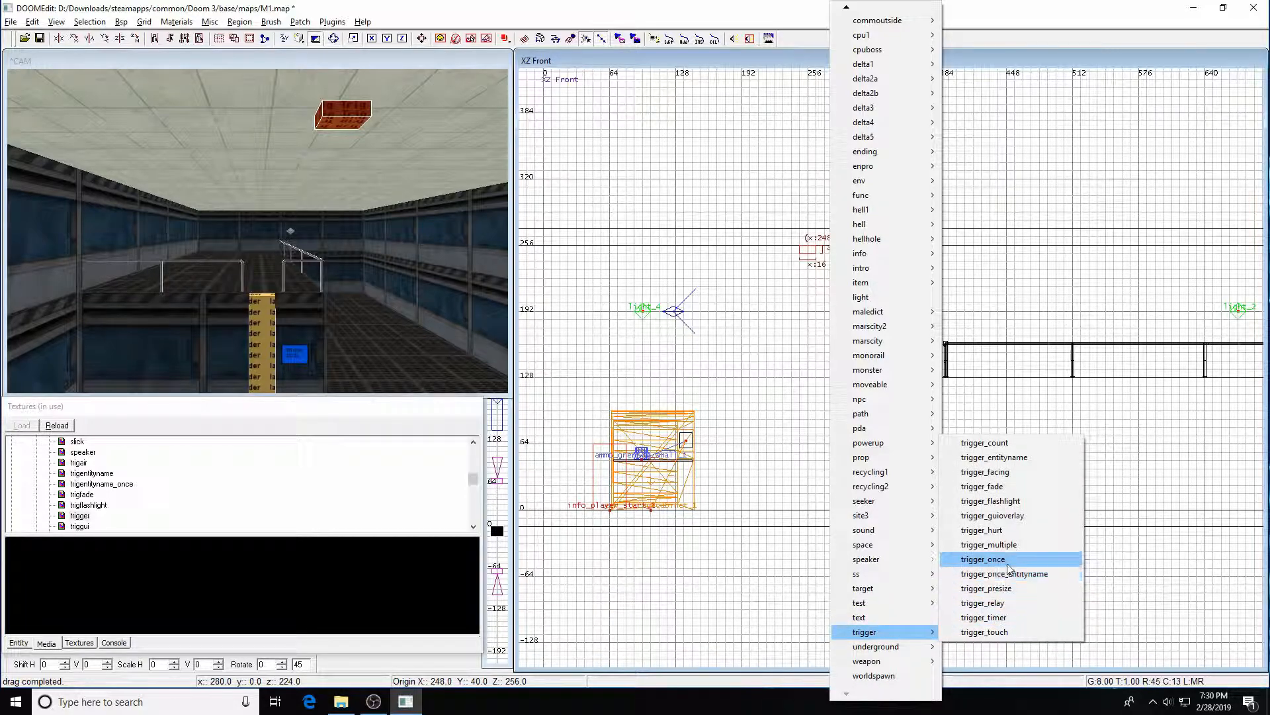
pyautogui.click(973, 559)
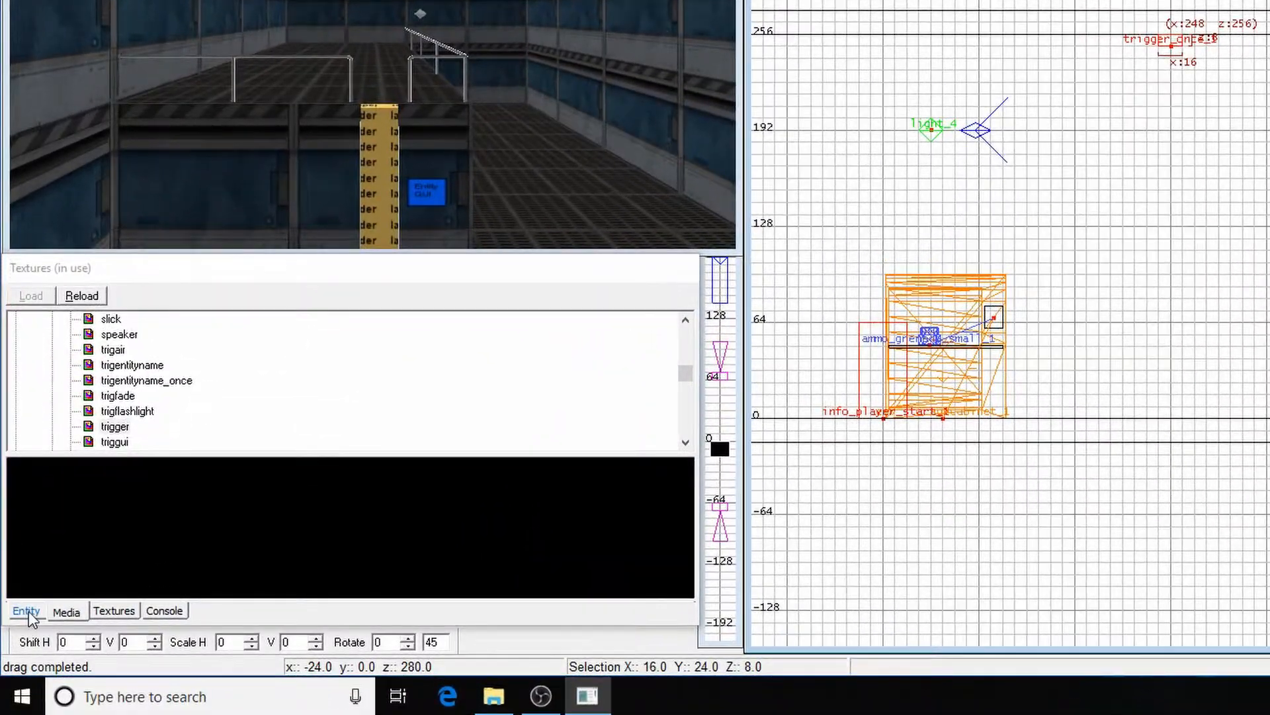
# Open the trigger's entity properties and enter the key call with the value M1
pyautogui.click(18, 643)
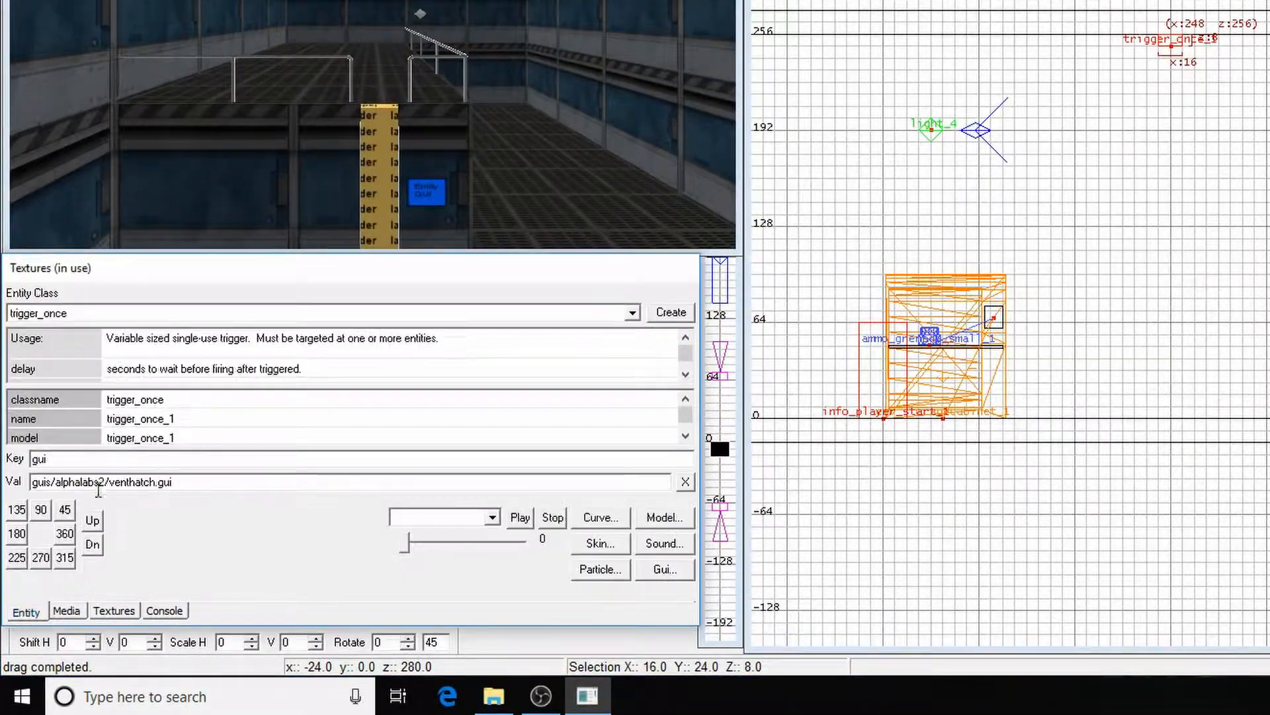
pyautogui.press('Escape')
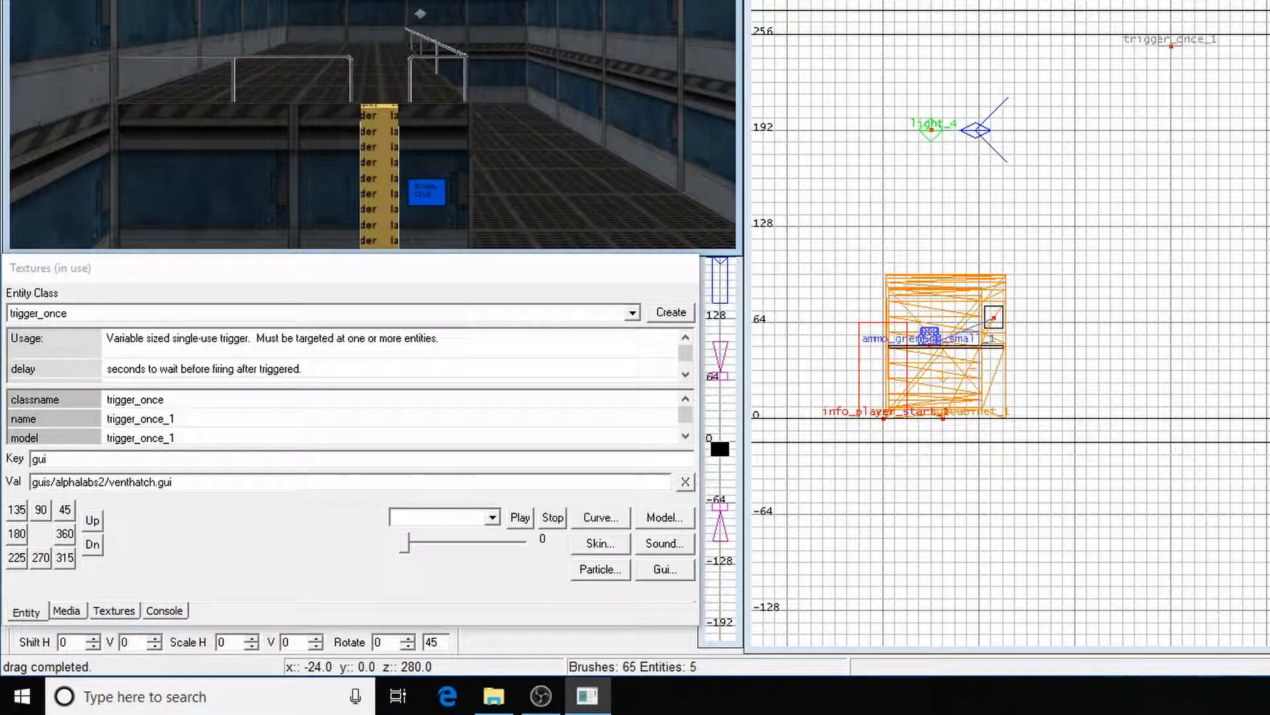
pyautogui.click(80, 457)
pyautogui.press('BackSpace')
pyautogui.press('BackSpace')
pyautogui.press('BackSpace')
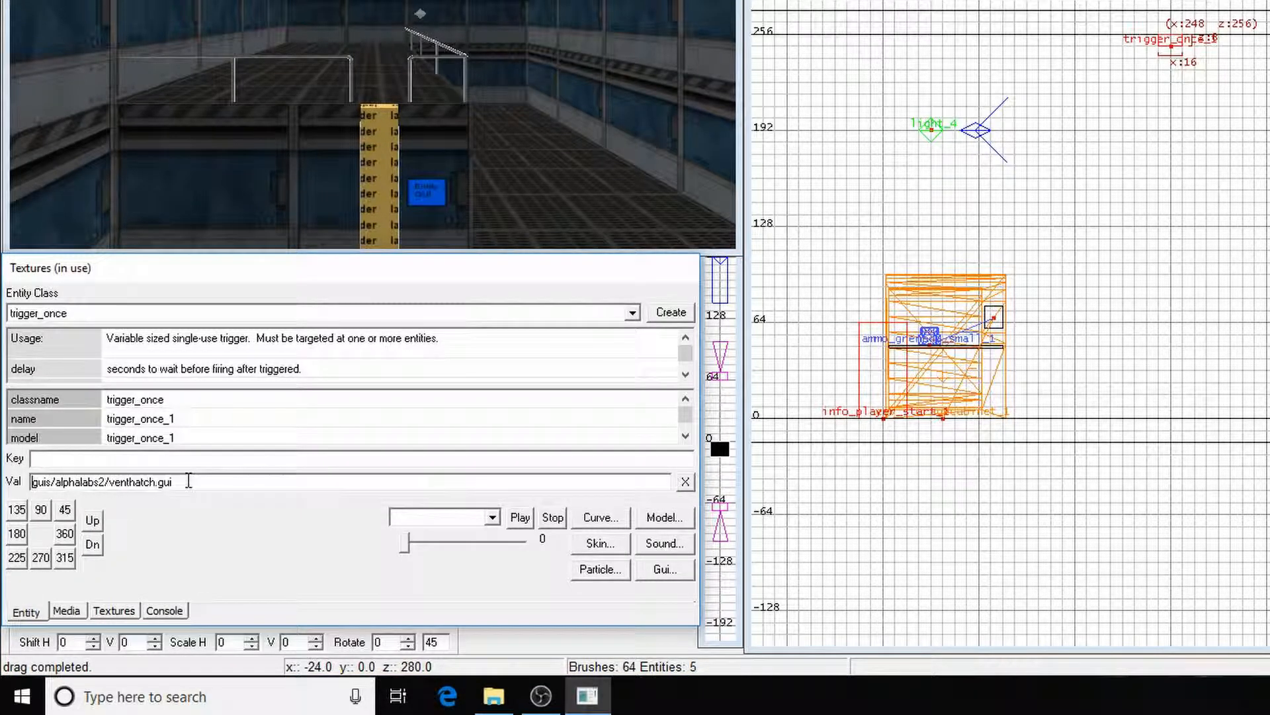
pyautogui.press('BackSpace')
pyautogui.press('BackSpace')
pyautogui.press('BackSpace')
pyautogui.press('BackSpace')
pyautogui.press('BackSpace')
pyautogui.press('BackSpace')
pyautogui.press('BackSpace')
pyautogui.press('BackSpace')
pyautogui.press('BackSpace')
pyautogui.press('BackSpace')
pyautogui.press('BackSpace')
pyautogui.press('BackSpace')
pyautogui.press('BackSpace')
pyautogui.press('BackSpace')
pyautogui.press('BackSpace')
pyautogui.press('BackSpace')
pyautogui.press('BackSpace')
pyautogui.press('BackSpace')
pyautogui.press('BackSpace')
pyautogui.press('BackSpace')
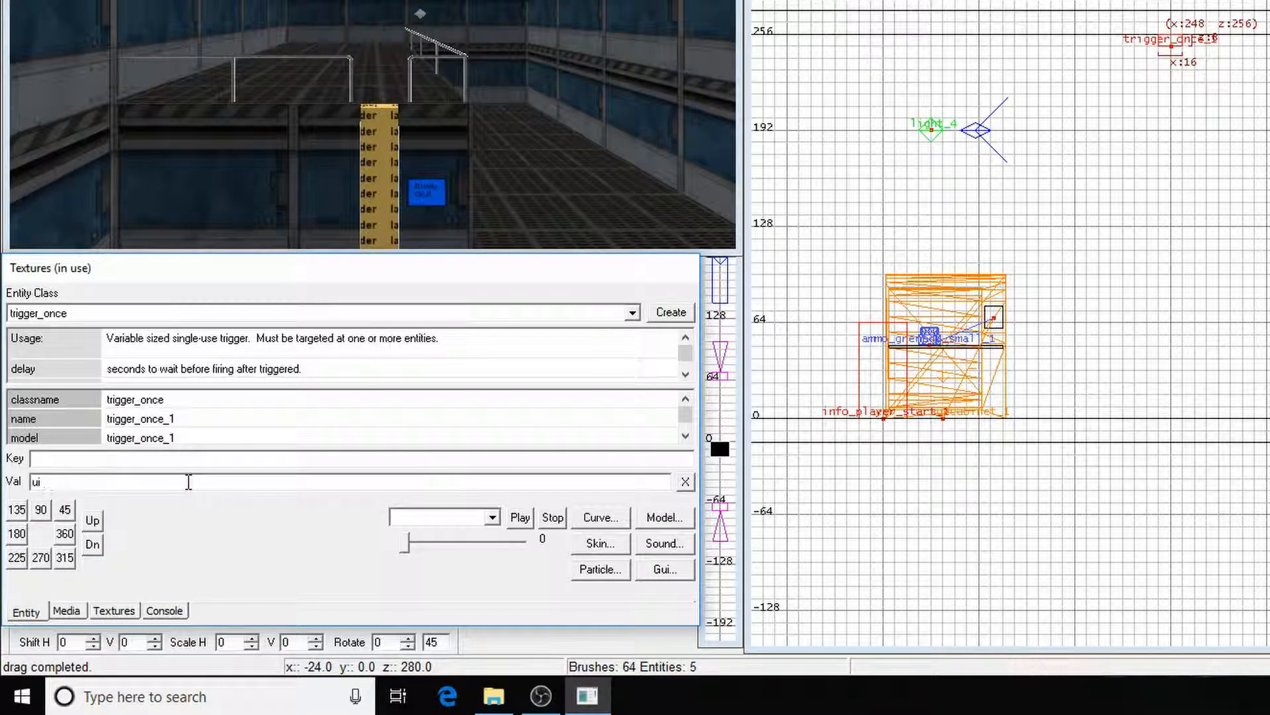
pyautogui.write('call')
pyautogui.press('BackSpace')
pyautogui.press('BackSpace')
pyautogui.write('call1')
pyautogui.write('m')
pyautogui.write('1')
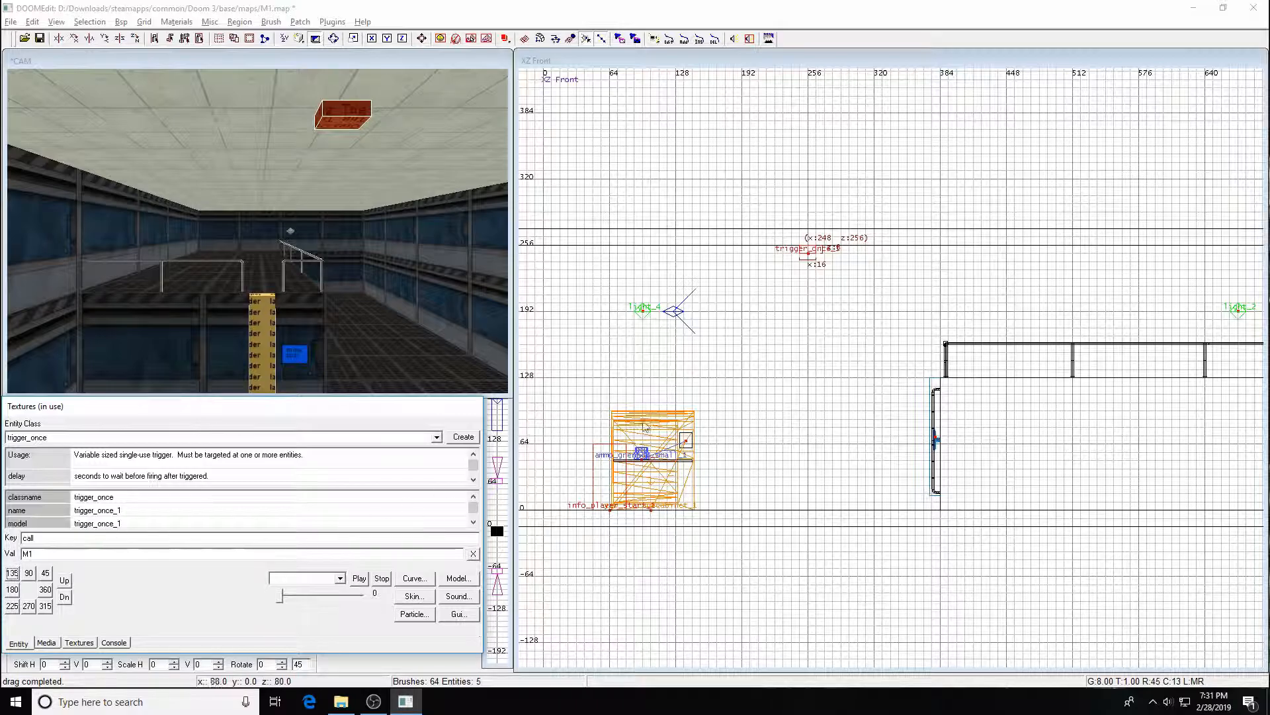
# Zoom in on the trigger in the top view and set the grid to 1 unit
pyautogui.moveTo(743, 312); pyautogui.dragTo(740, 360, button='right')
pyautogui.hotkey('ctrl', 'Tab')
pyautogui.scroll(4, 820, 386)
pyautogui.hotkey('ctrl', 'Tab')
pyautogui.moveTo(855, 398); pyautogui.dragTo(805, 385, button='right')
pyautogui.scroll(3, 863, 401)
pyautogui.press('1')
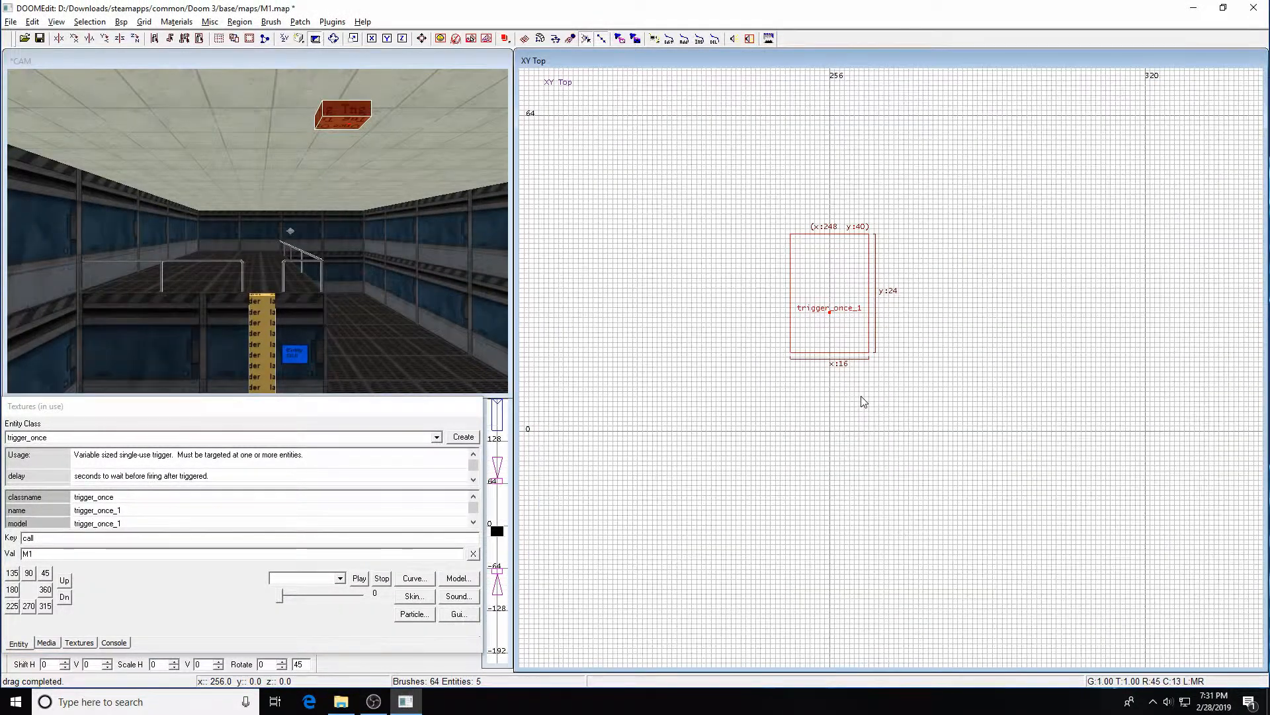
pyautogui.hotkey('shift', 'o')
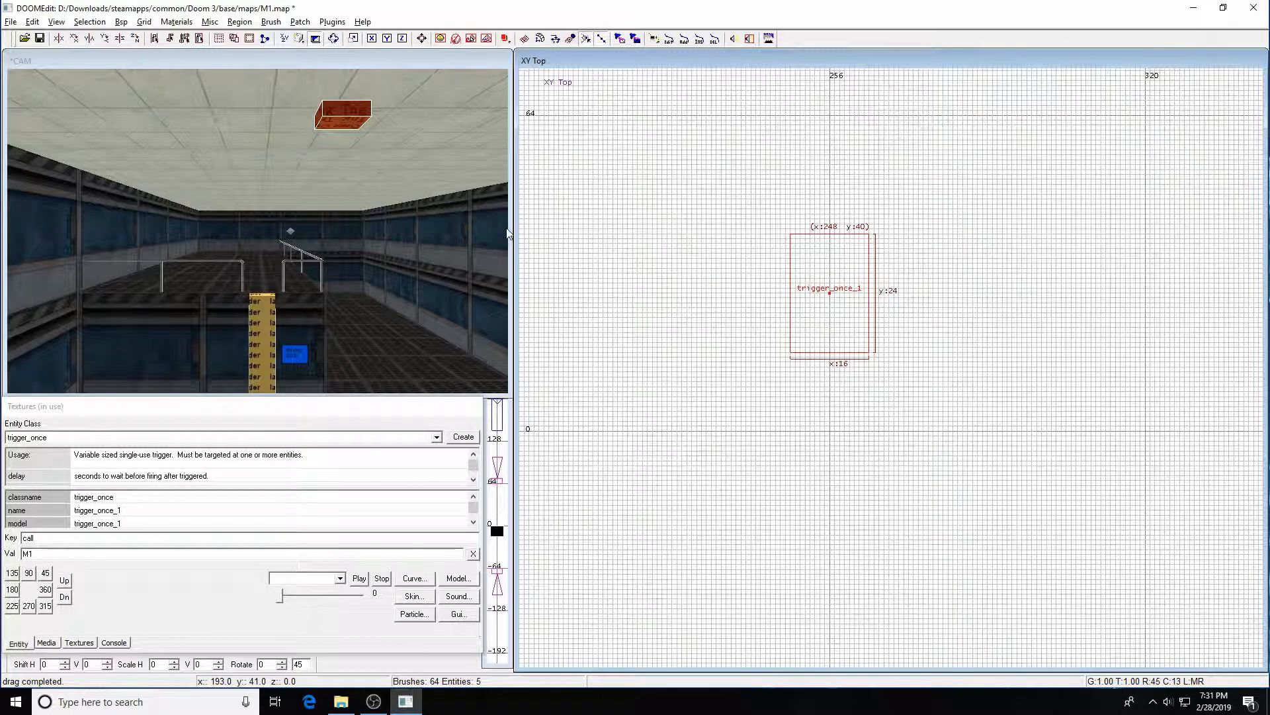
pyautogui.press('Escape')
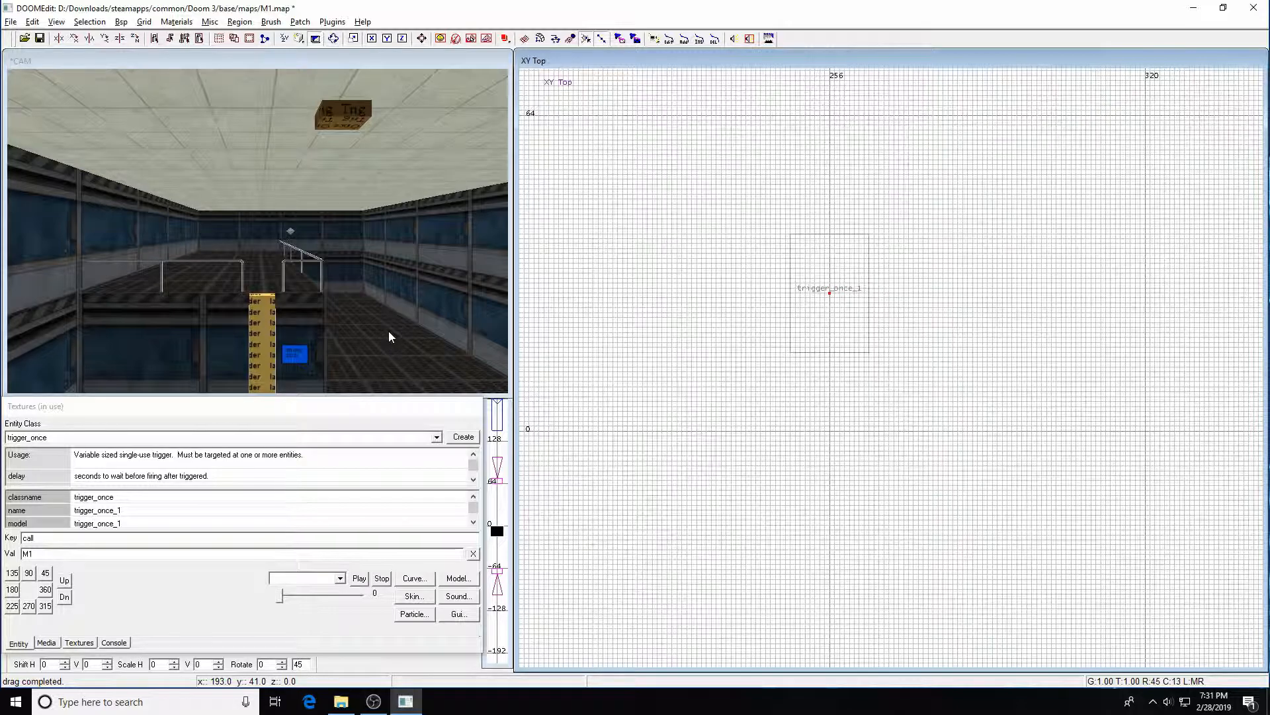
# Select the screen model and the trigger, and connect the trigger so it targets the screen
pyautogui.keyDown('shift'); pyautogui.click(296, 354); pyautogui.keyUp('shift')
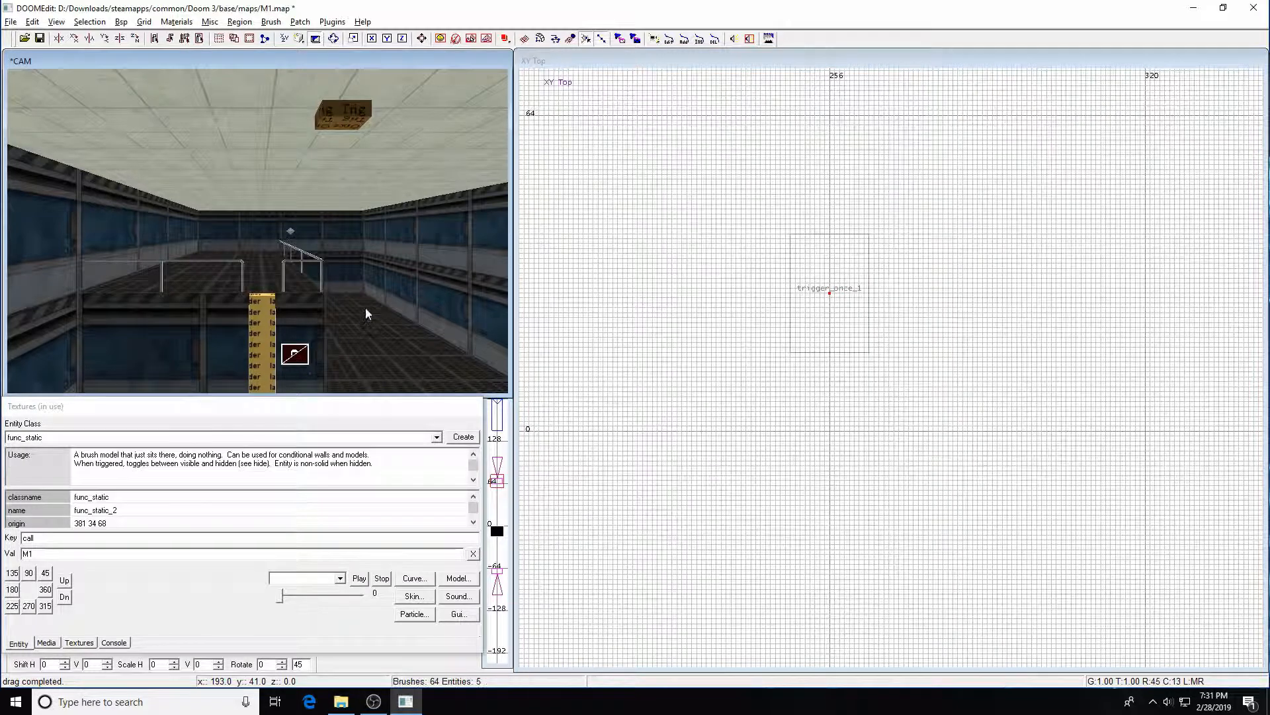
pyautogui.keyDown('shift'); pyautogui.click(340, 117); pyautogui.keyUp('shift')
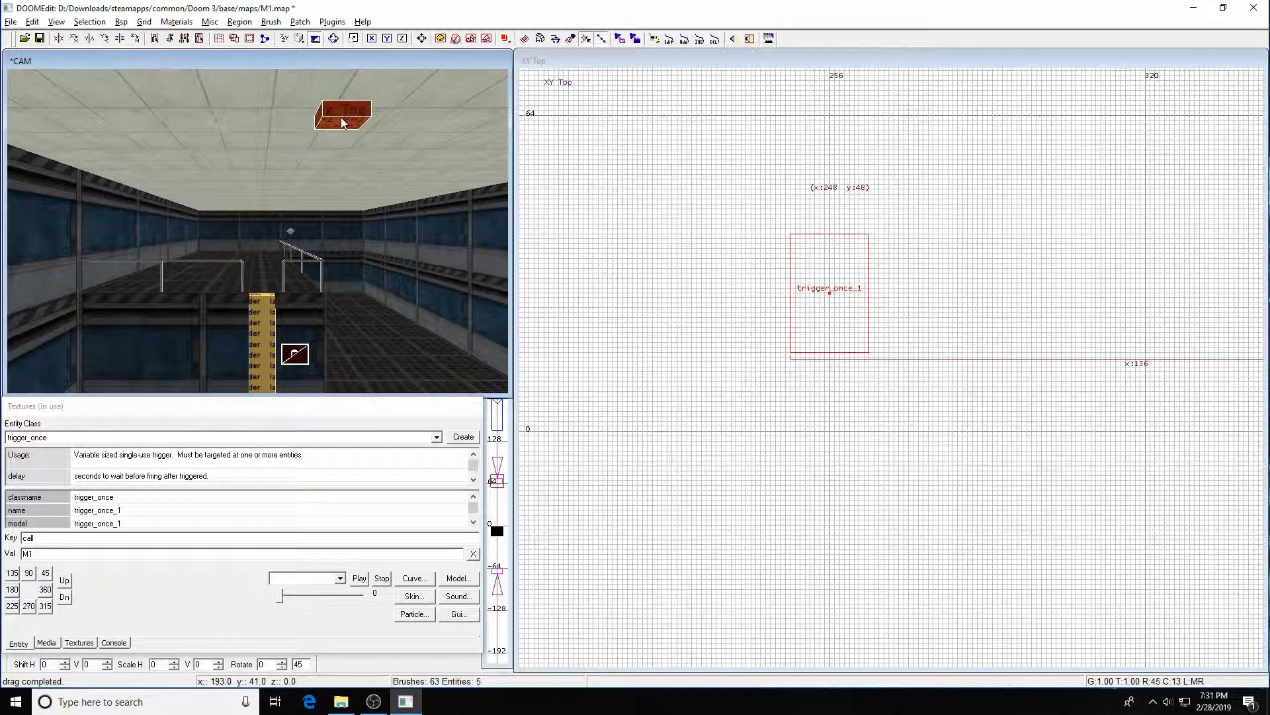
pyautogui.hotkey('ctrl', 'k')
pyautogui.press('Escape')
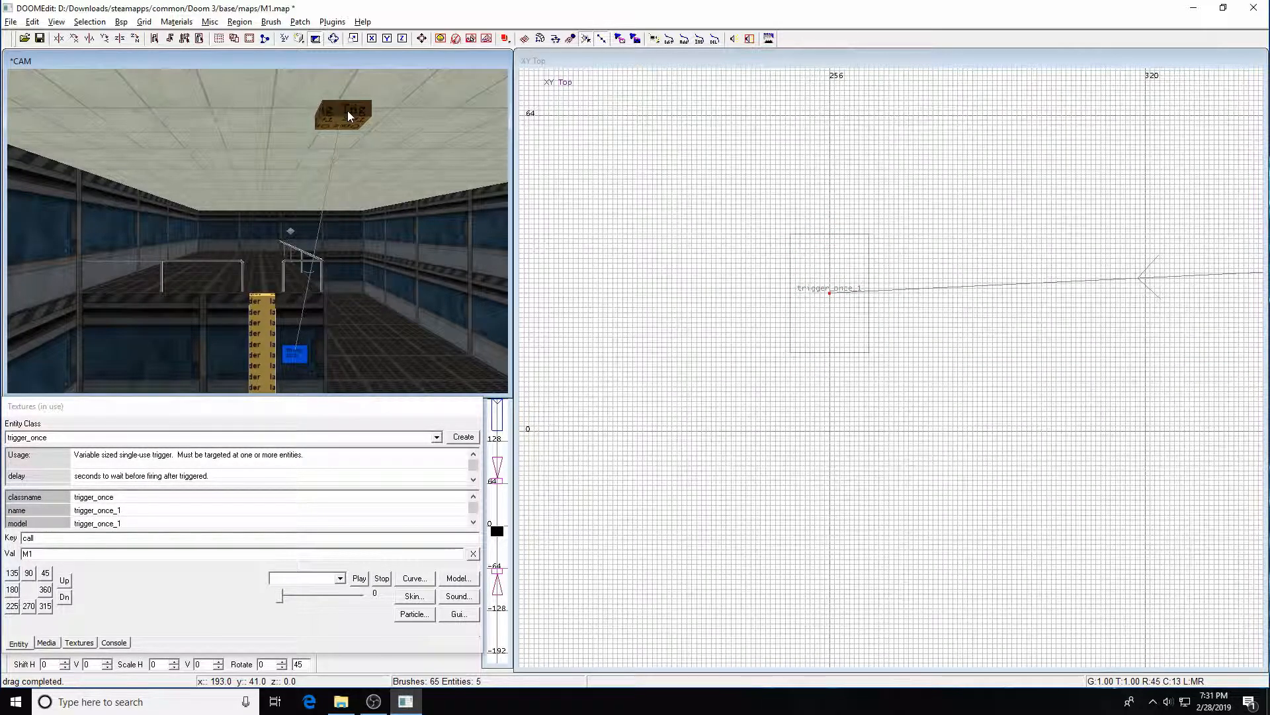
# Reselect the trigger_once and apply the call key with value M1 to its property list
pyautogui.keyDown('shift'); pyautogui.click(353, 118); pyautogui.keyUp('shift')
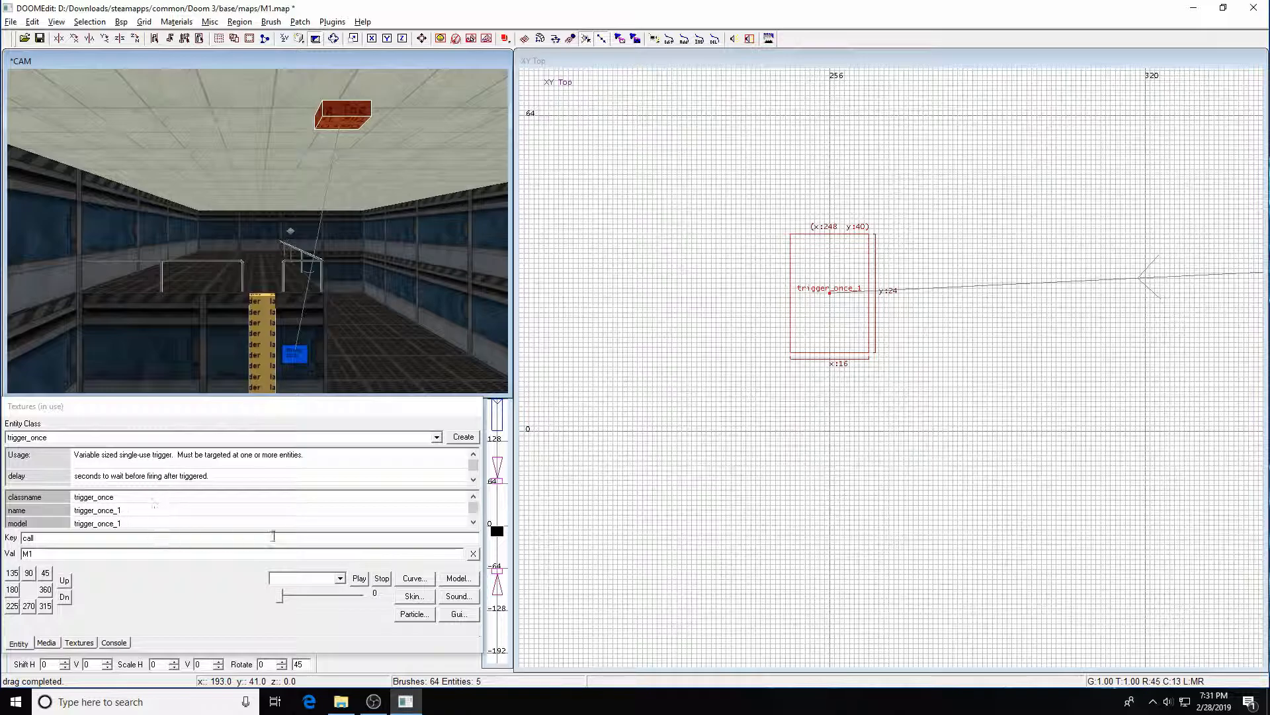
pyautogui.moveTo(474, 508); pyautogui.dragTo(476, 521)
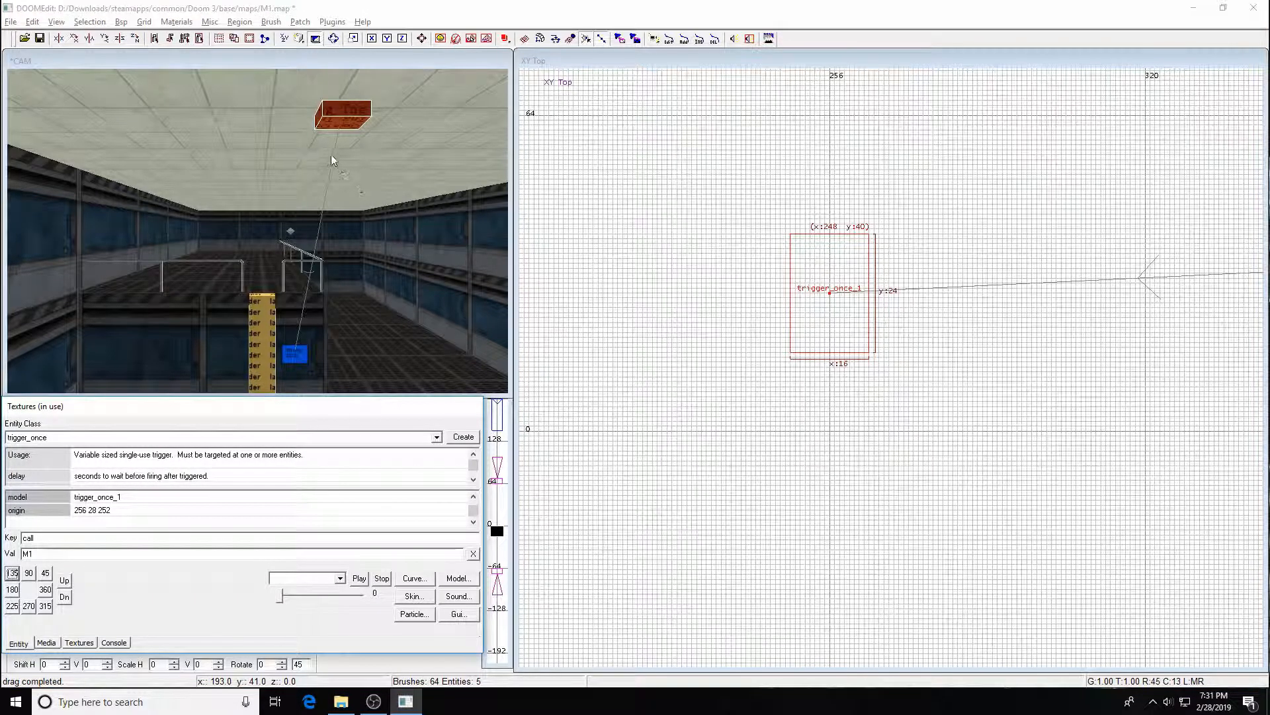
pyautogui.moveTo(473, 511); pyautogui.dragTo(474, 511)
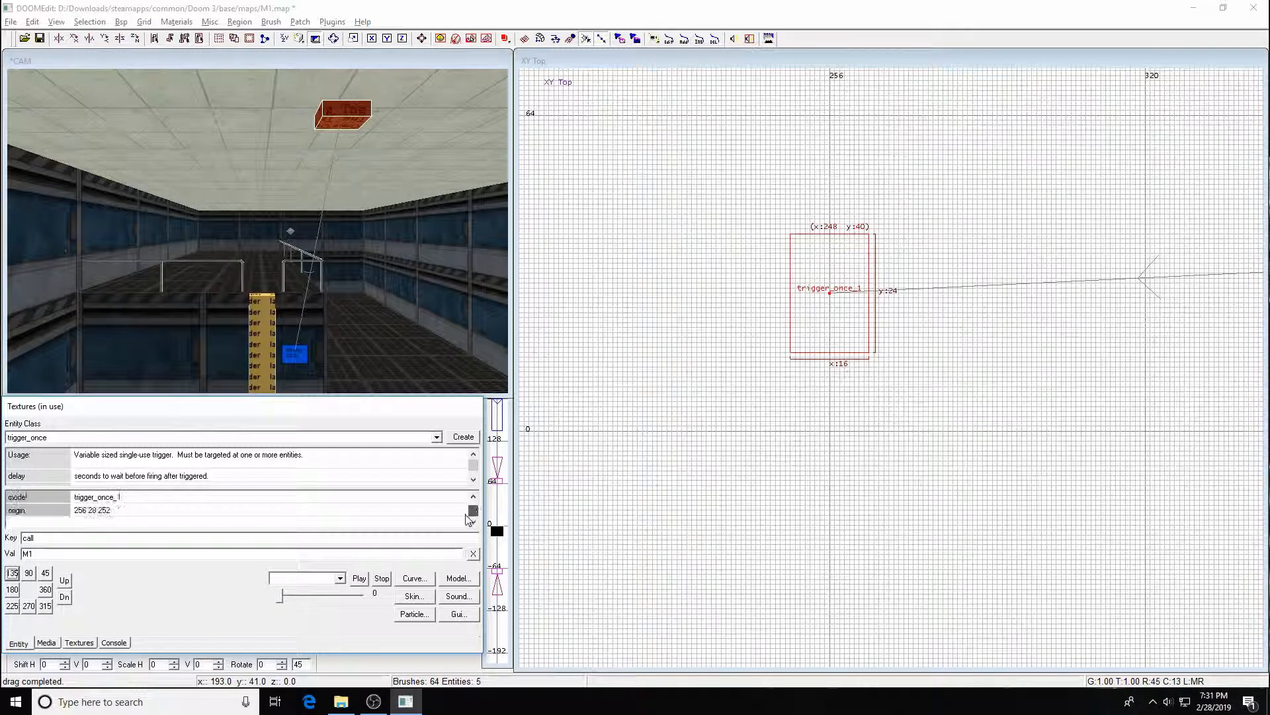
pyautogui.click(357, 125)
pyautogui.keyDown('shift'); pyautogui.click(355, 121); pyautogui.keyUp('shift')
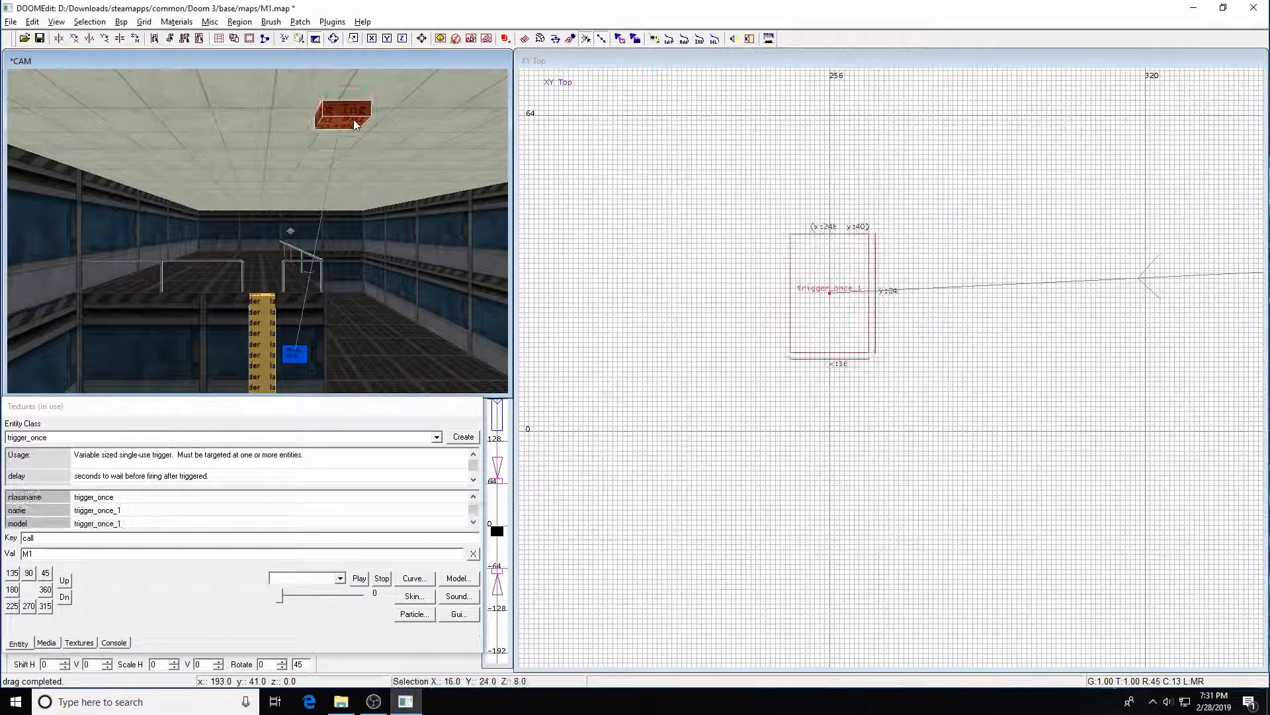
pyautogui.click(74, 537)
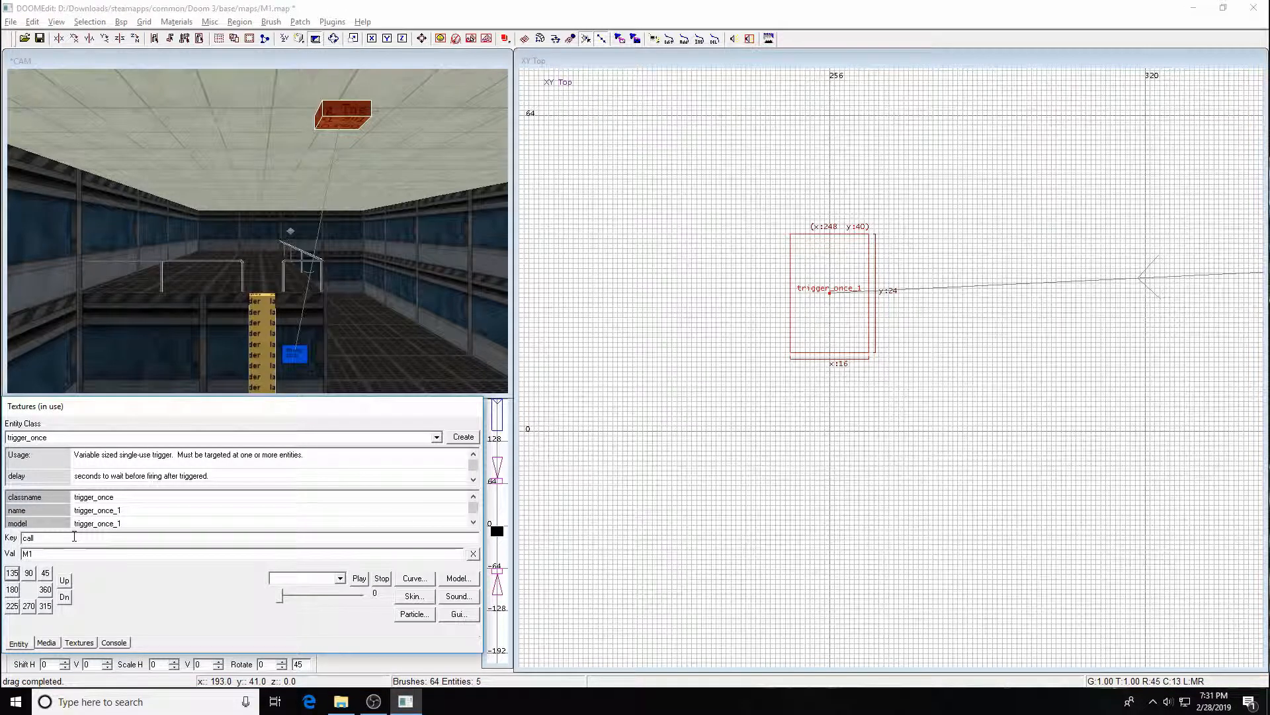
pyautogui.press('Return')
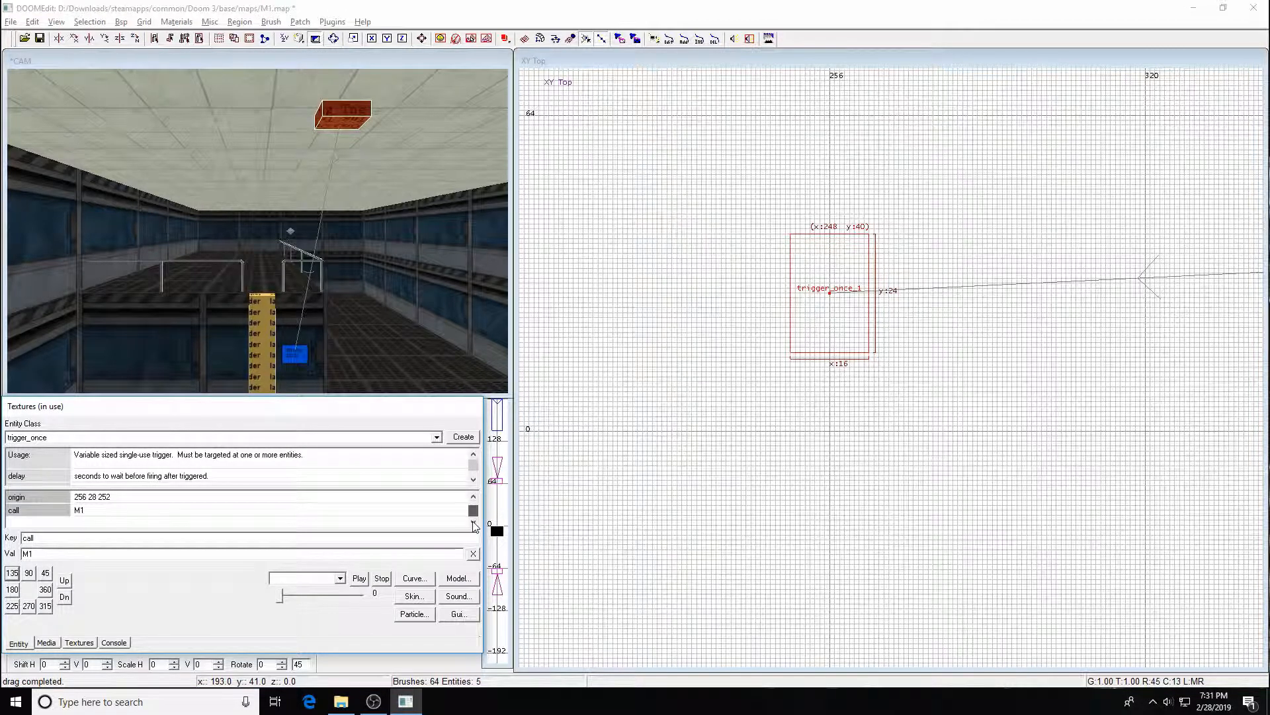
pyautogui.press('Escape')
pyautogui.keyDown('shift'); pyautogui.click(346, 113); pyautogui.keyUp('shift')
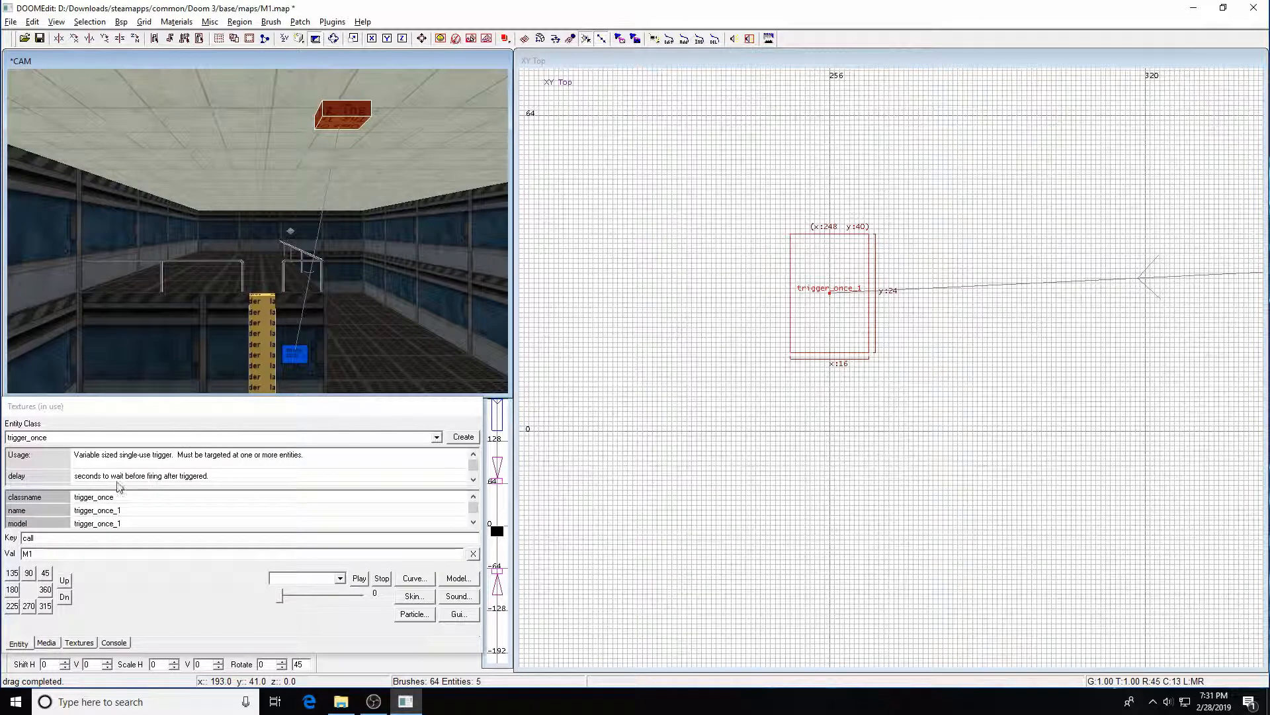
pyautogui.moveTo(472, 510); pyautogui.dragTo(472, 523)
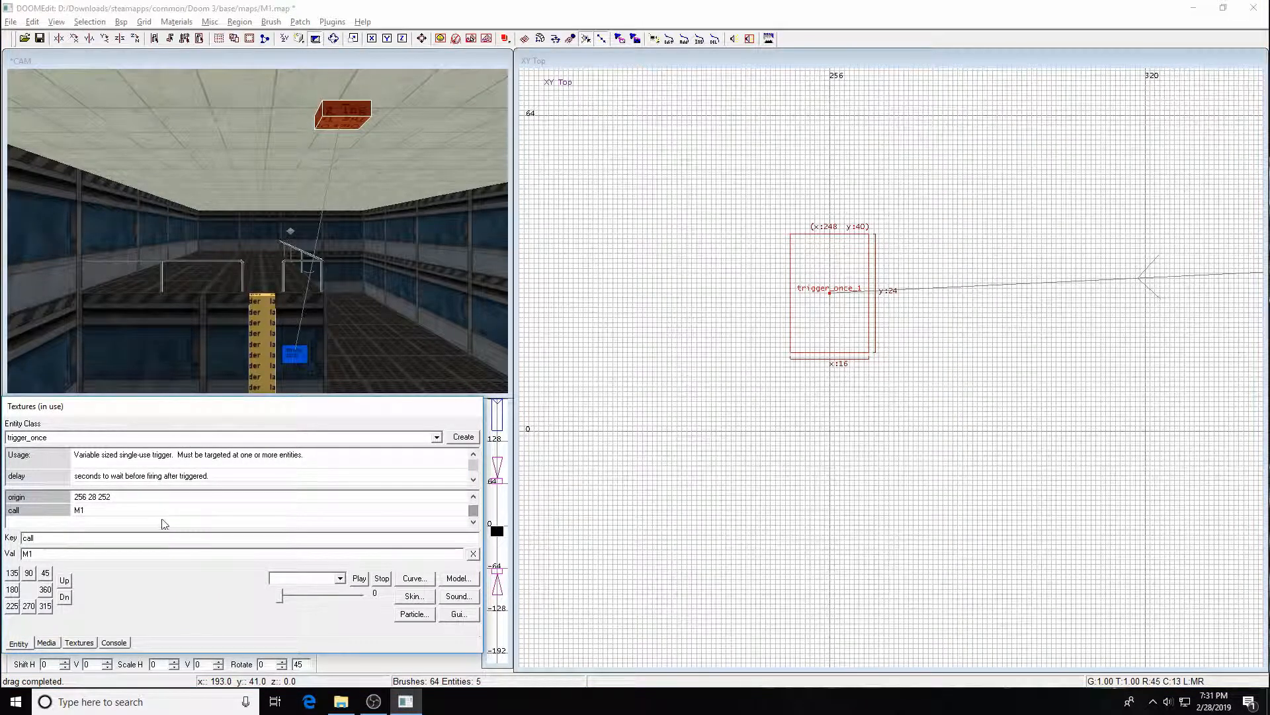
pyautogui.press('Escape')
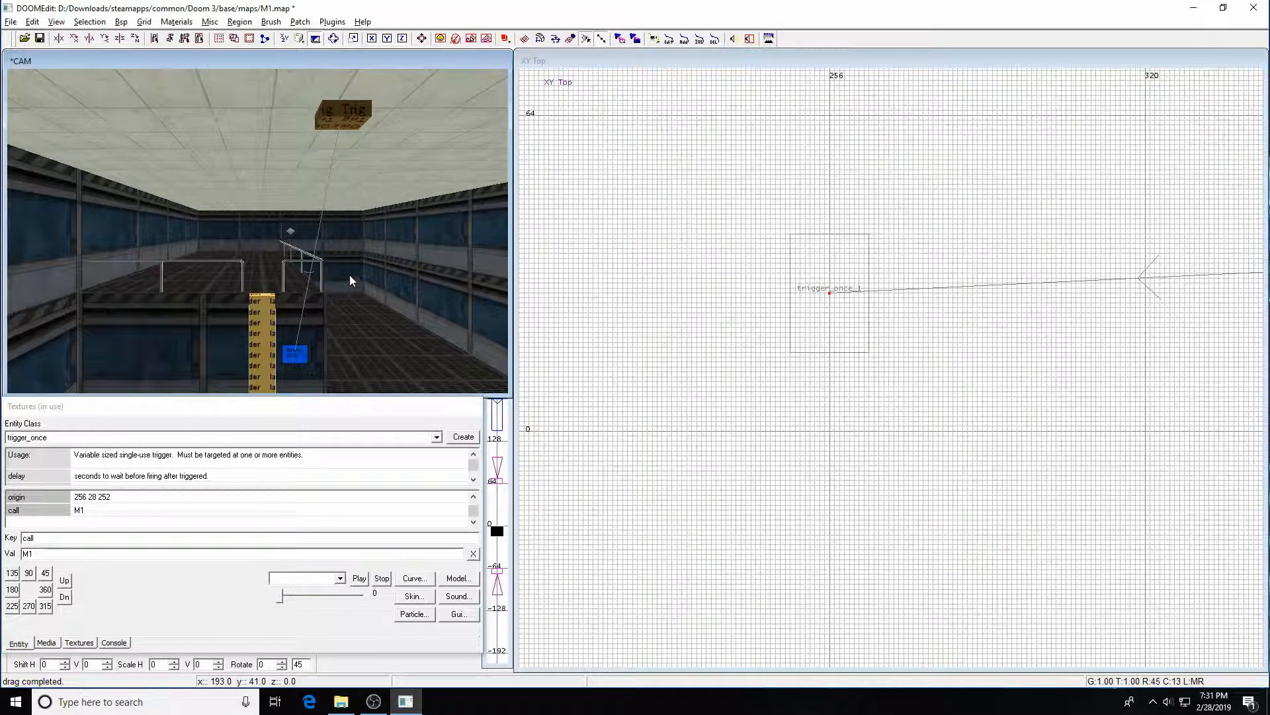
# Inspect the trigger and its link to the screen model in the camera and 2D views
pyautogui.press('Left')
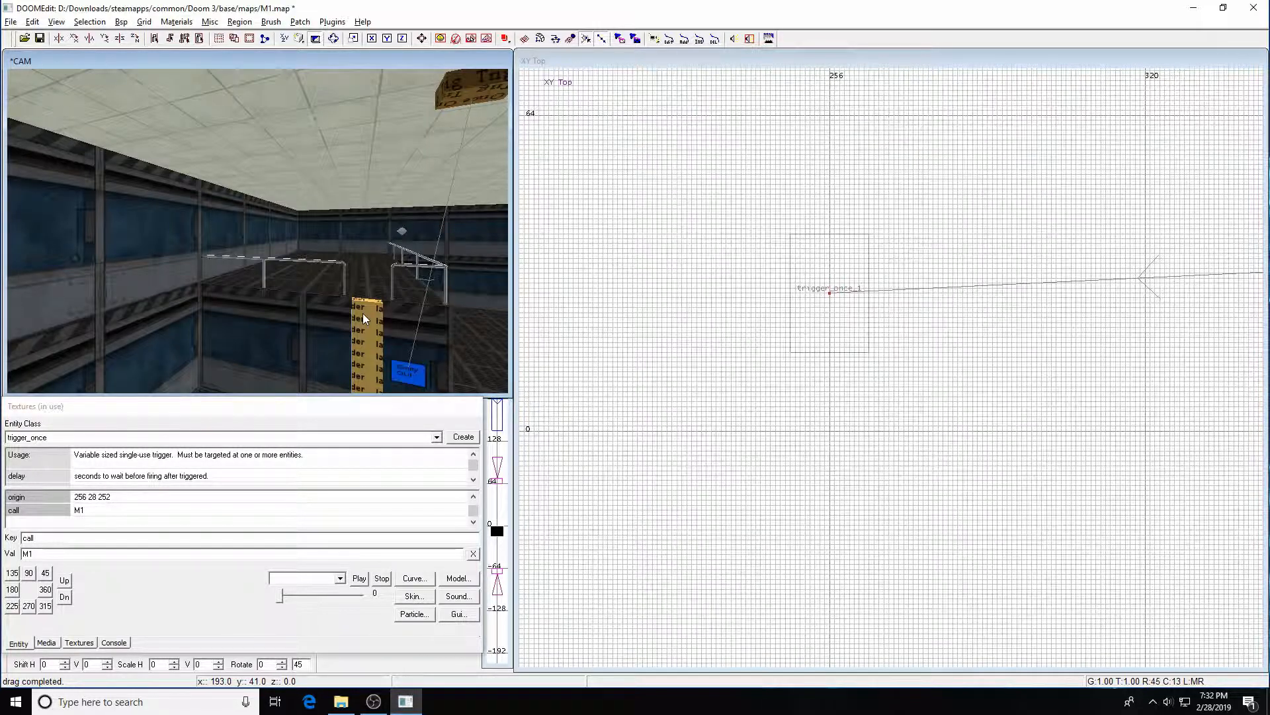
pyautogui.press('c')
pyautogui.press('c')
pyautogui.press('Right')
pyautogui.press('Up')
pyautogui.press('Up')
pyautogui.press('Up')
pyautogui.press('Left')
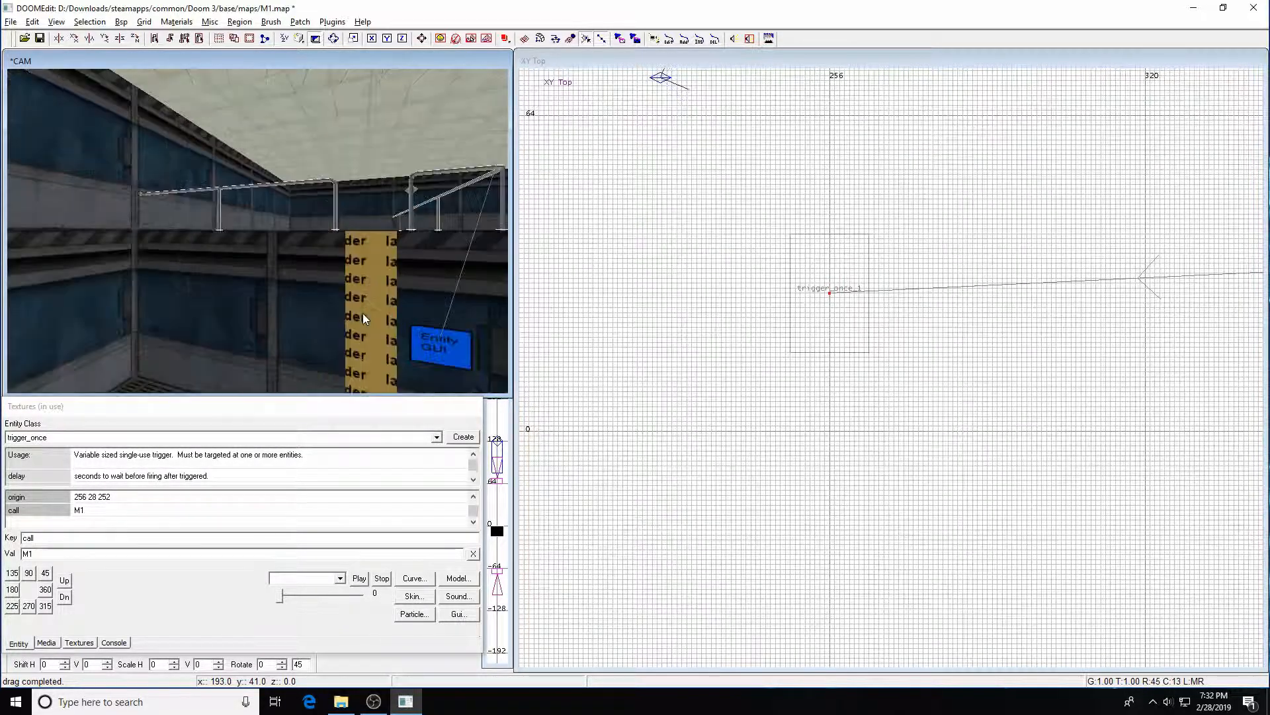
pyautogui.press('c')
pyautogui.click(859, 316)
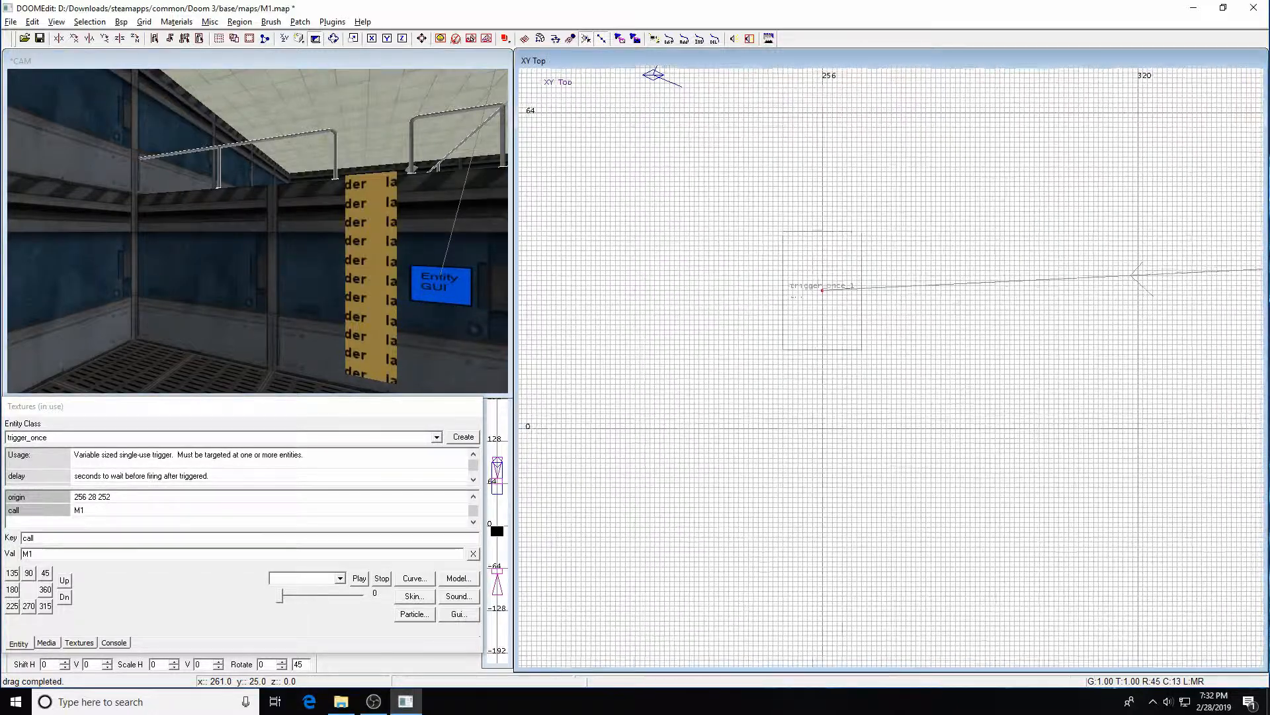
pyautogui.hotkey('ctrl', 'Tab')
pyautogui.hotkey('ctrl', 'Tab')
pyautogui.moveTo(886, 310); pyautogui.dragTo(894, 248, button='right')
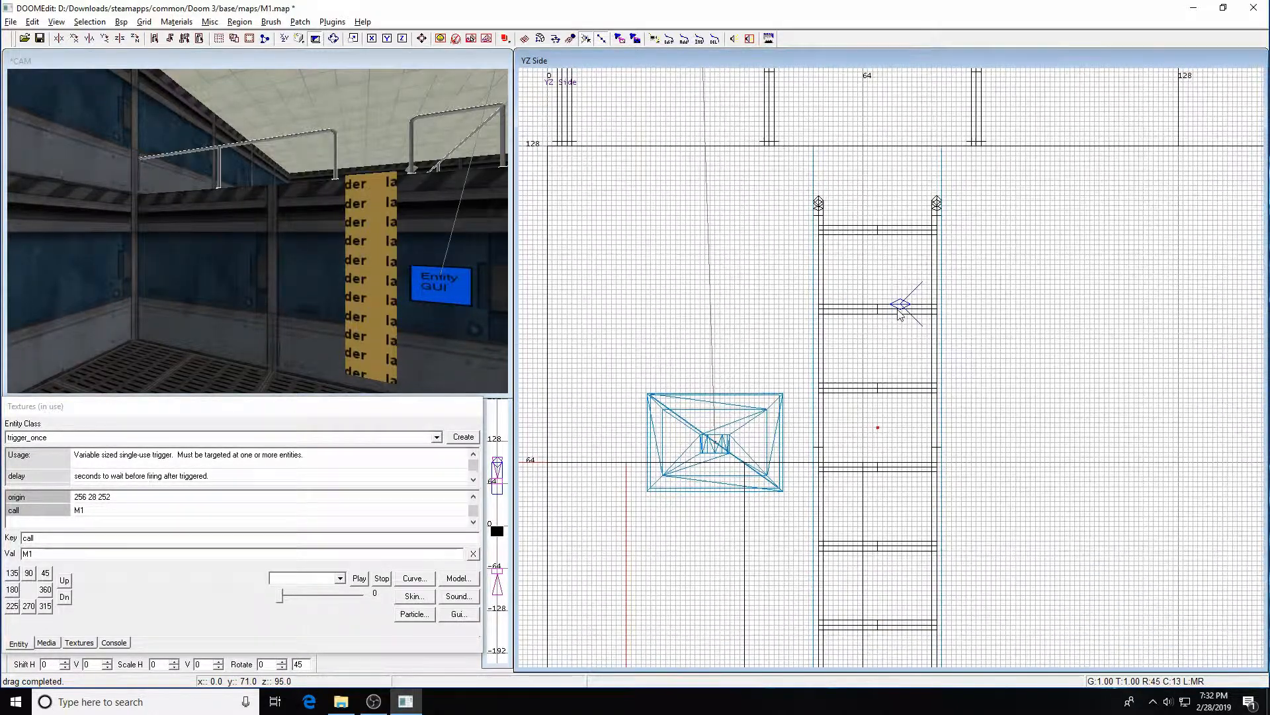
pyautogui.scroll(-3, 929, 385)
pyautogui.hotkey('ctrl', 'Tab')
pyautogui.scroll(-4, 955, 405)
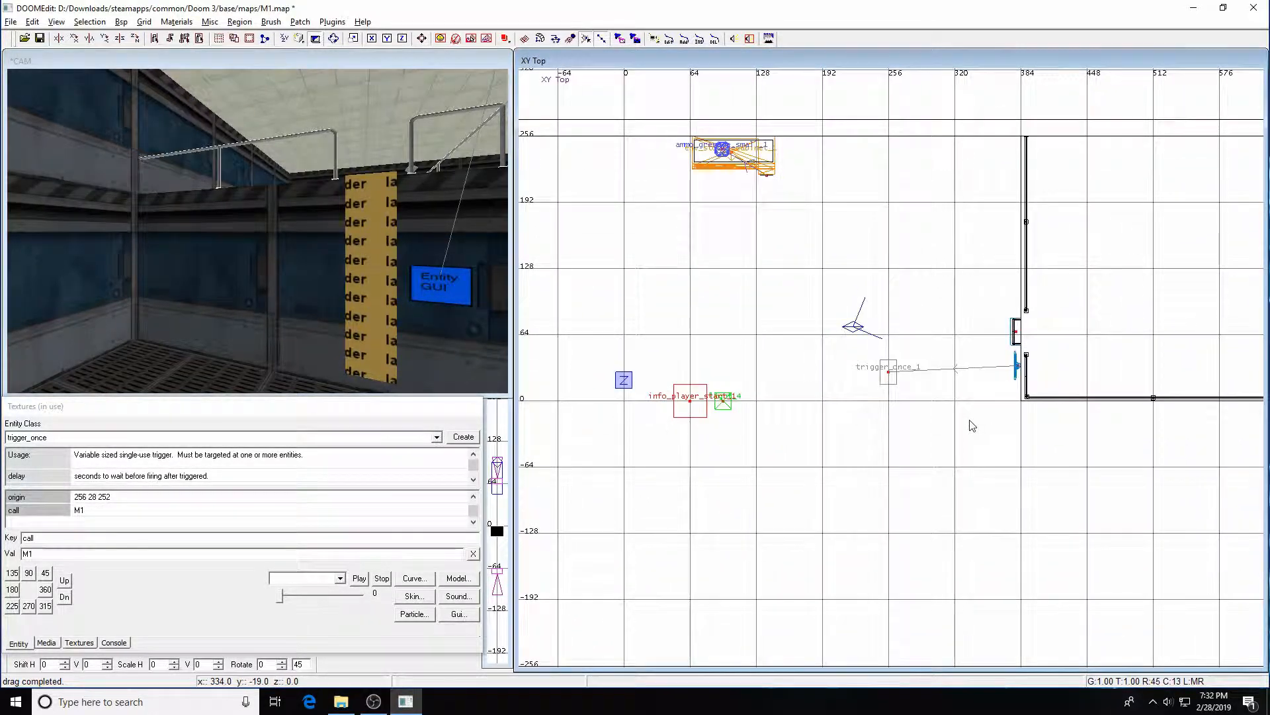
# Set the grid to 8 units and create a speaker entity near the trigger in the top view
pyautogui.press('4')
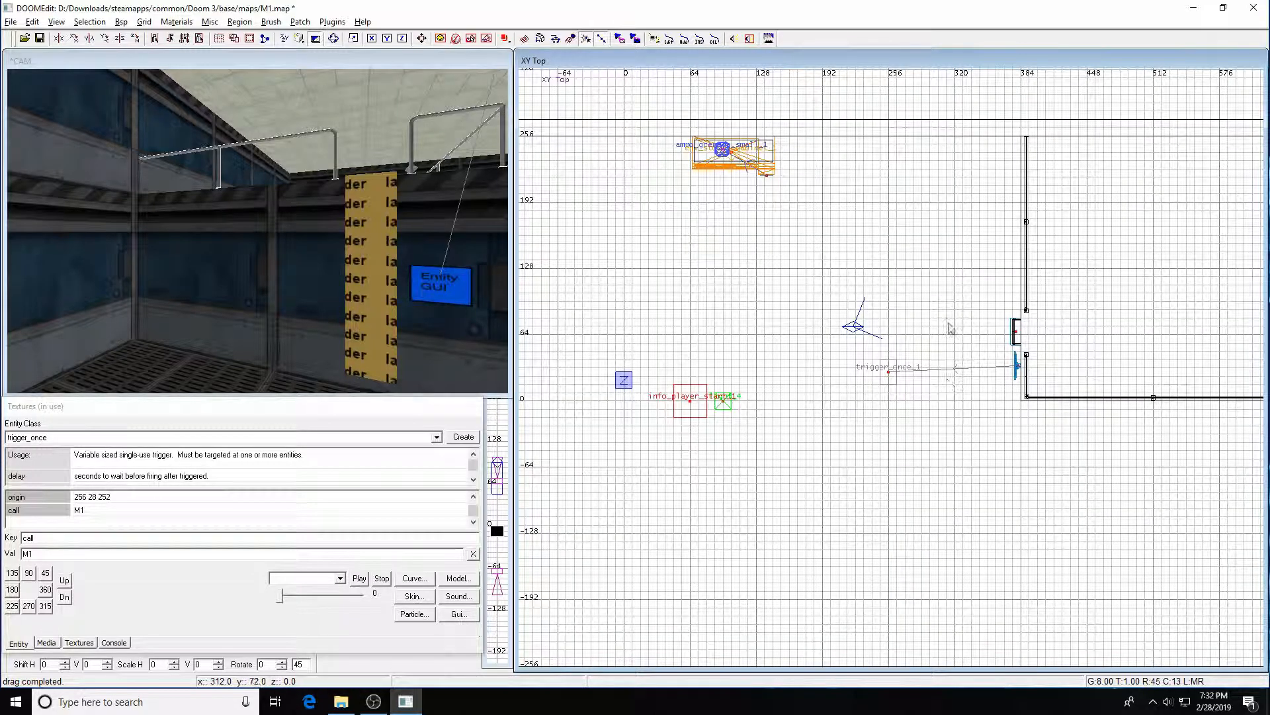
pyautogui.rightClick(922, 288)
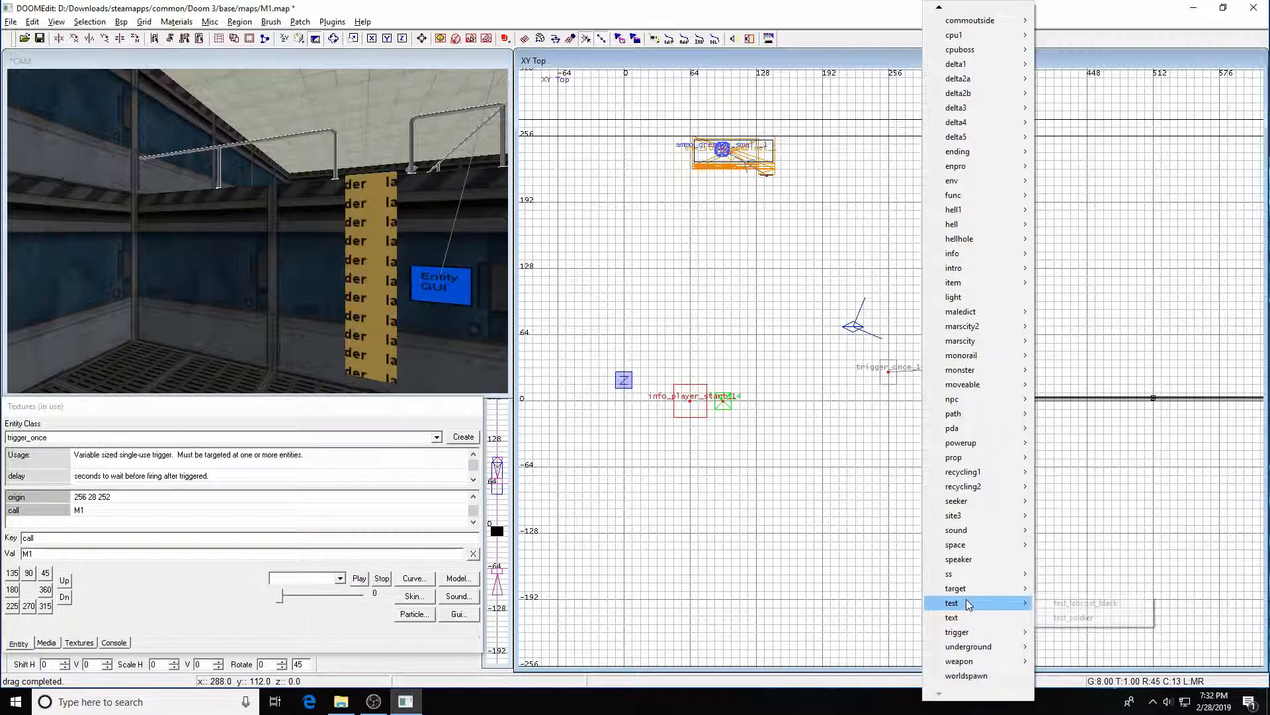
pyautogui.click(960, 559)
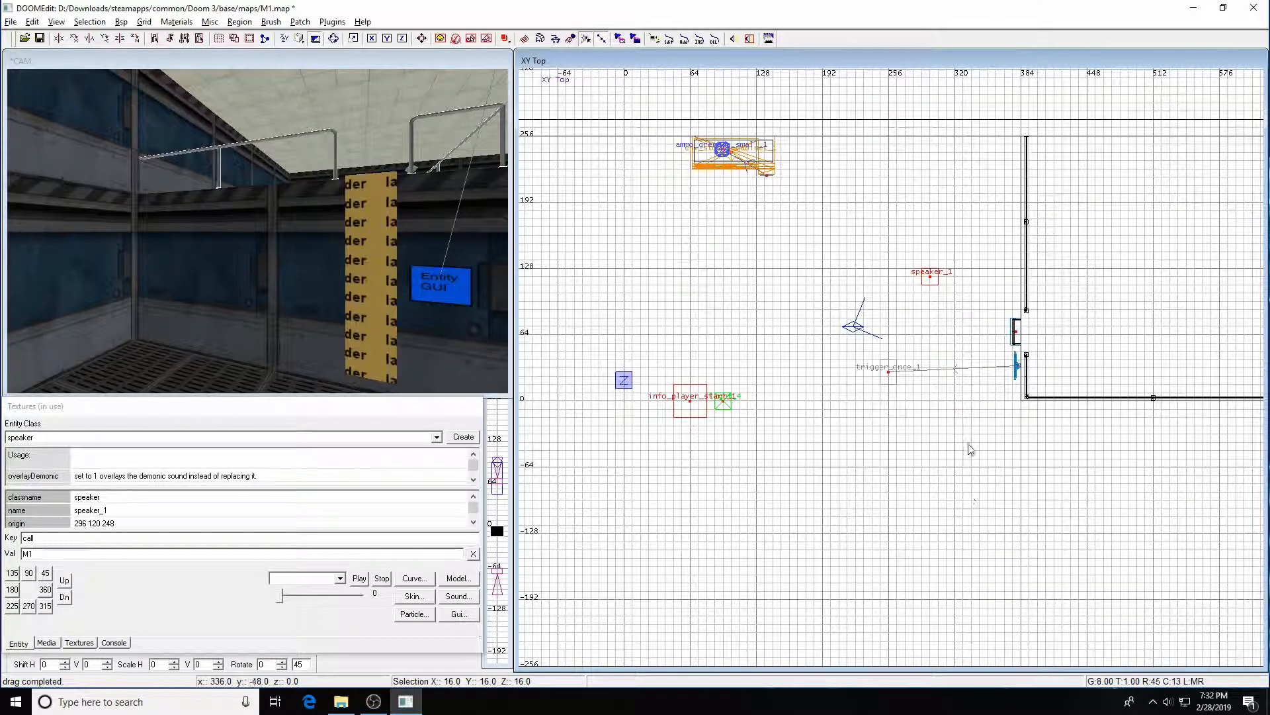
# Move the speaker close to the top of the ladder and switch the 2D view to the front view
pyautogui.scroll(-2, 1012, 403)
pyautogui.scroll(-3, 1019, 400)
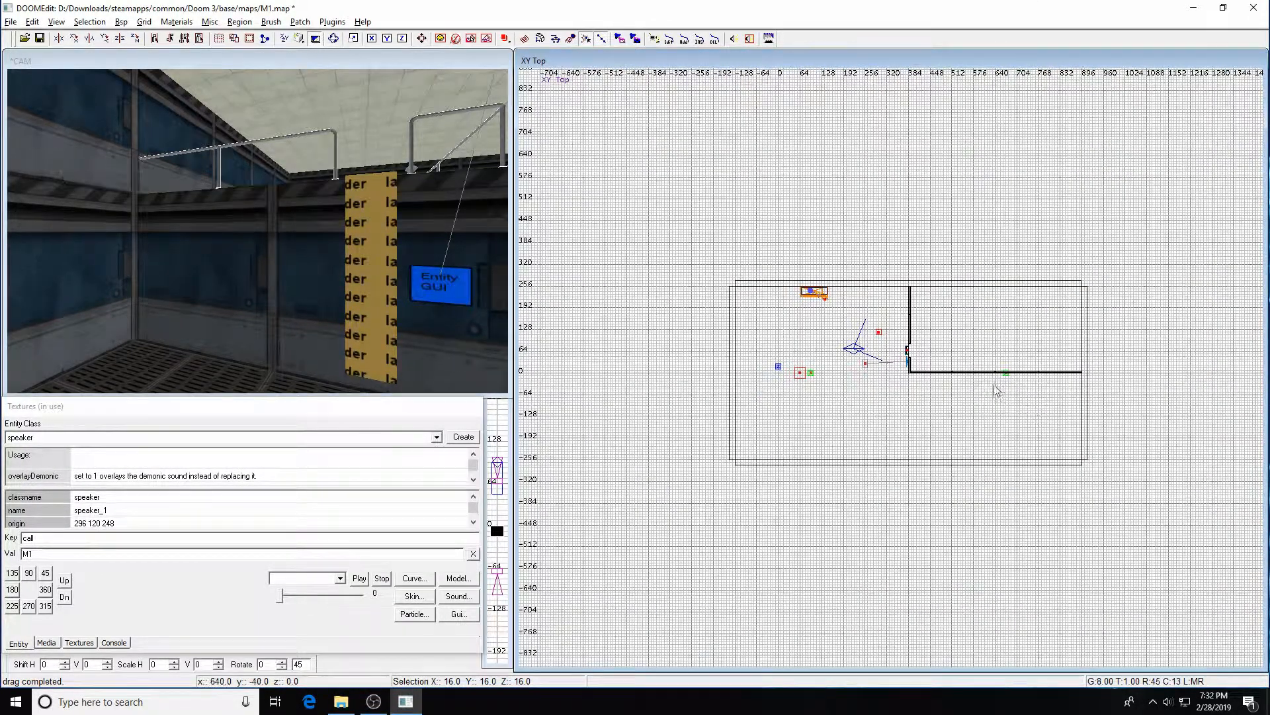
pyautogui.scroll(6, 995, 387)
pyautogui.moveTo(841, 200); pyautogui.dragTo(915, 407)
pyautogui.hotkey('ctrl', 'Tab')
pyautogui.press('Escape')
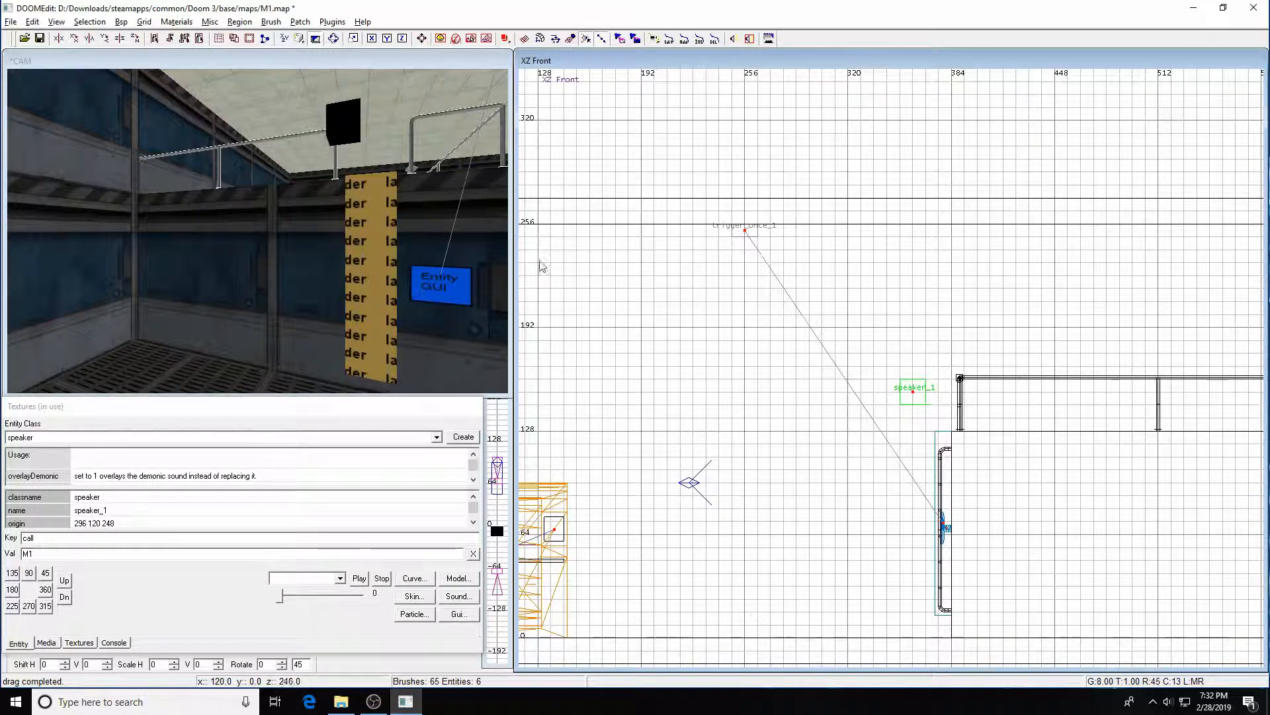
# Select the speaker in the camera view and clear the leftover key and value fields
pyautogui.keyDown('shift'); pyautogui.click(345, 140); pyautogui.keyUp('shift')
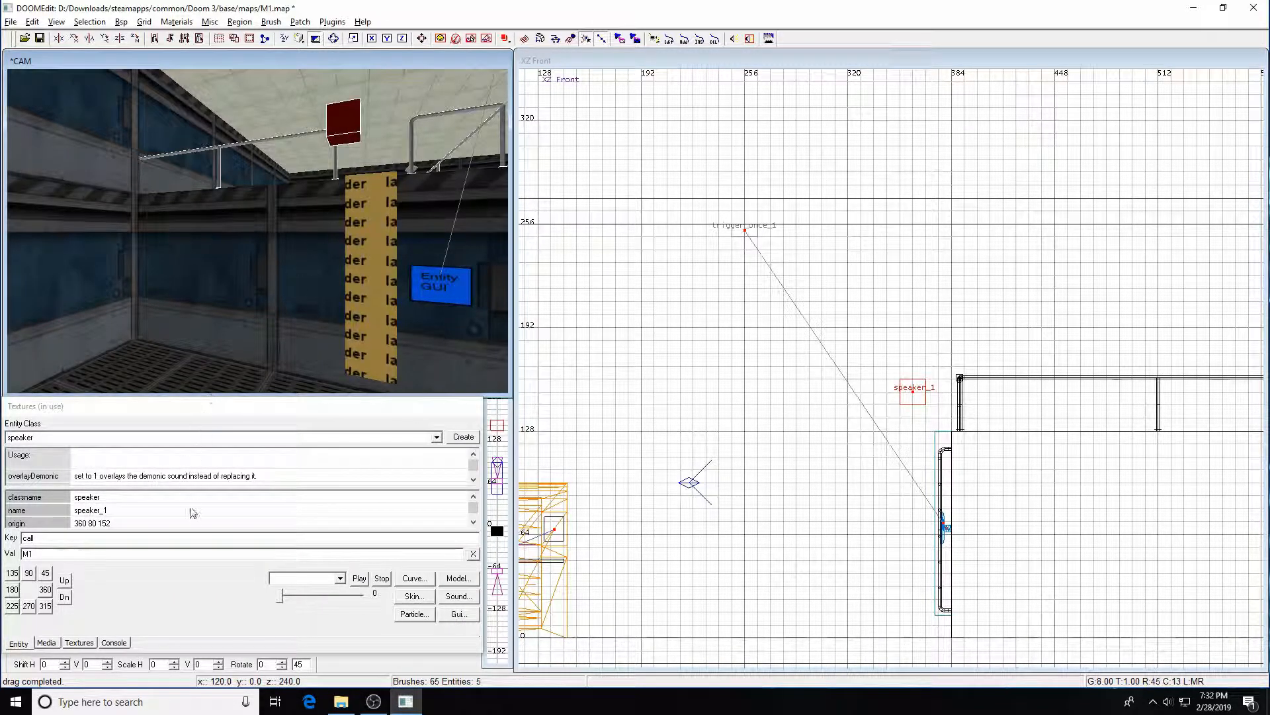
pyautogui.click(45, 539)
pyautogui.press('Delete')
pyautogui.press('Delete')
pyautogui.press('Delete')
pyautogui.press('Delete')
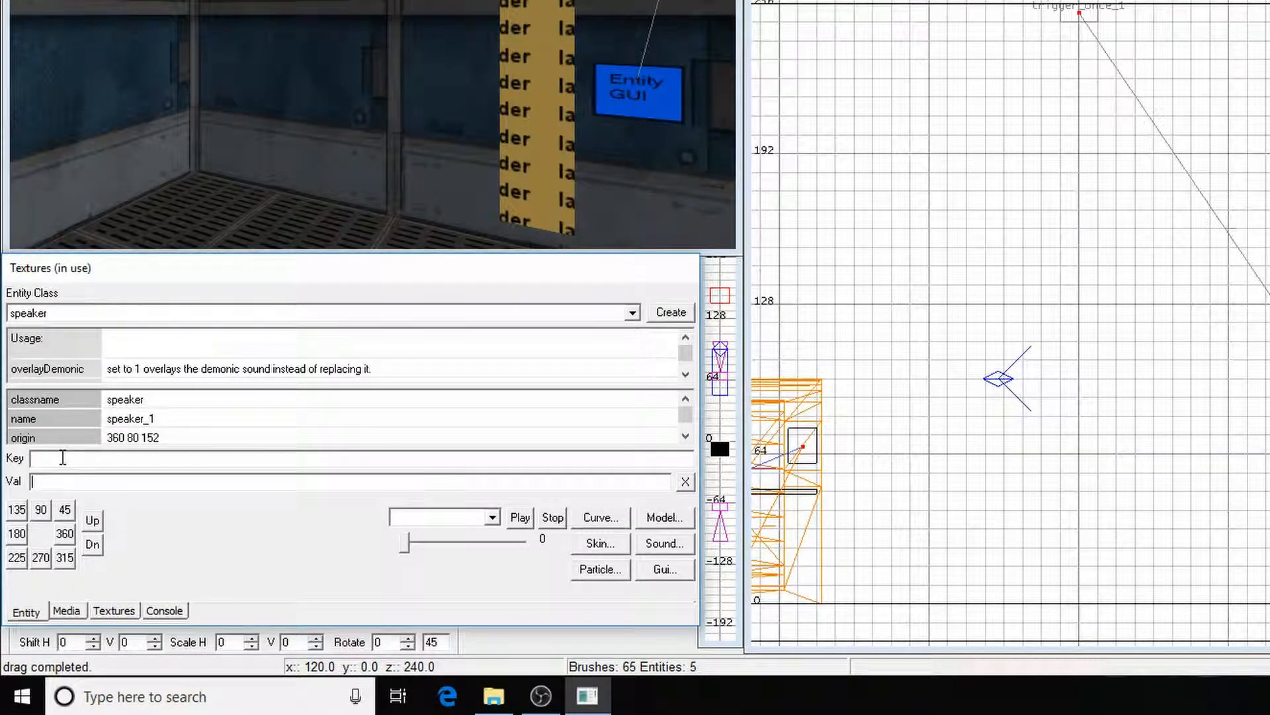
# Assign the sound shader a2_mfs_secretladder from sound/alpha_labs21.sndshd to the speaker
pyautogui.click(663, 542)
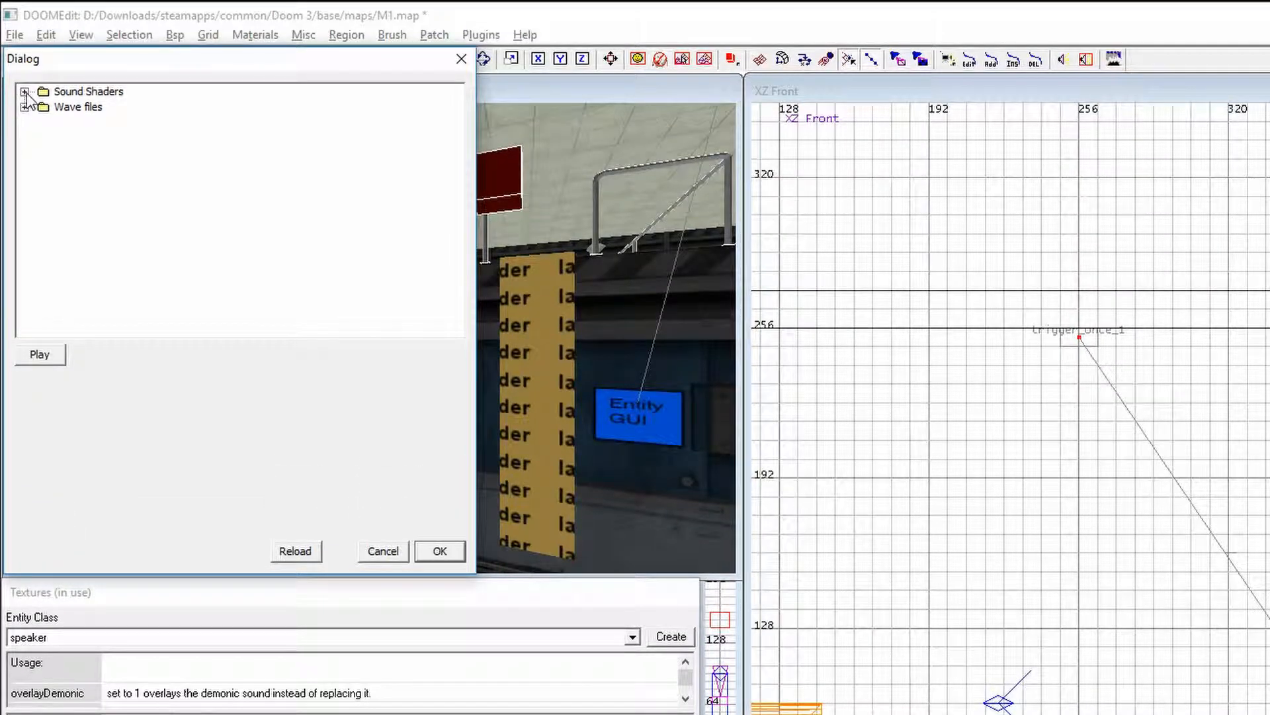
pyautogui.click(24, 91)
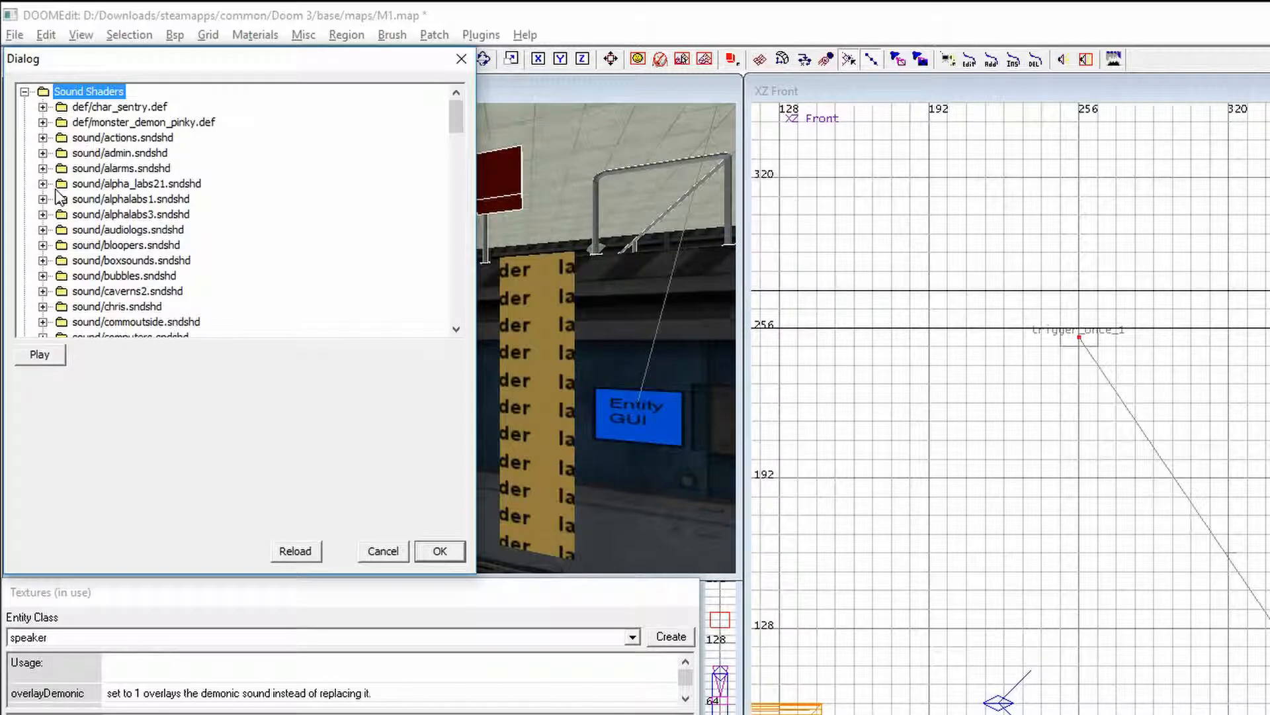
pyautogui.scroll(-1, 61, 202)
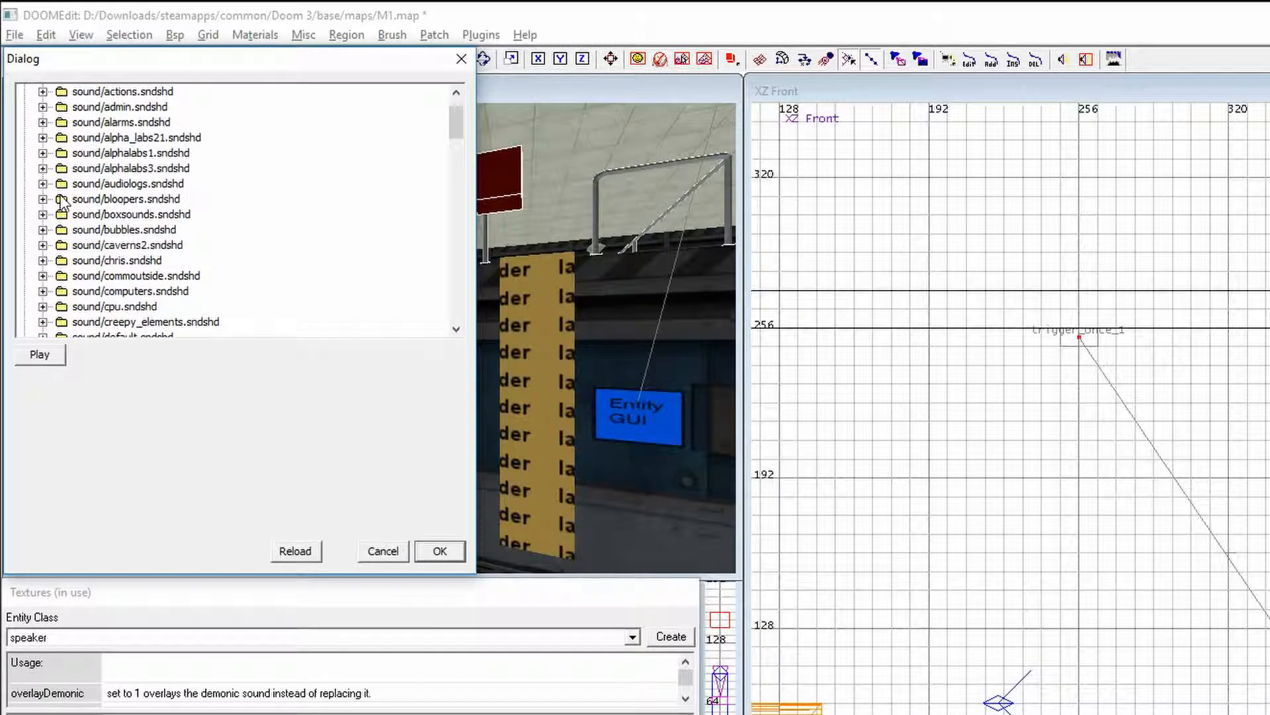
pyautogui.click(118, 139)
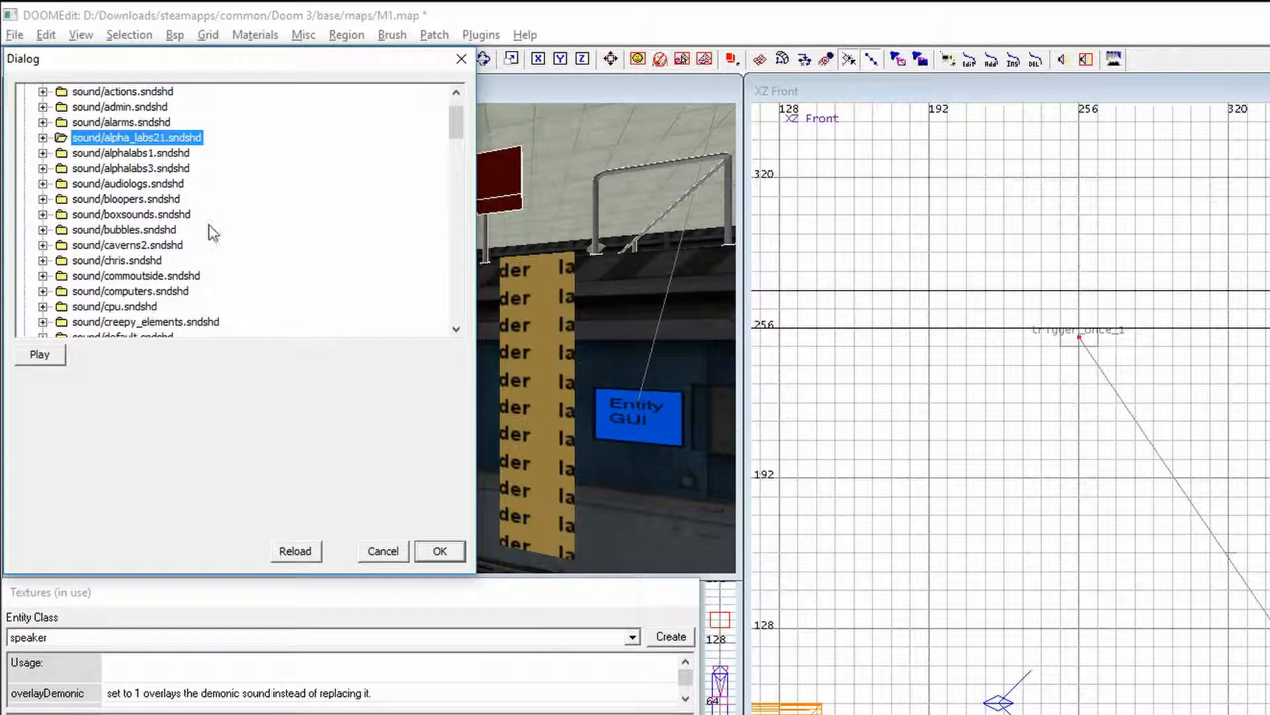
pyautogui.click(42, 138)
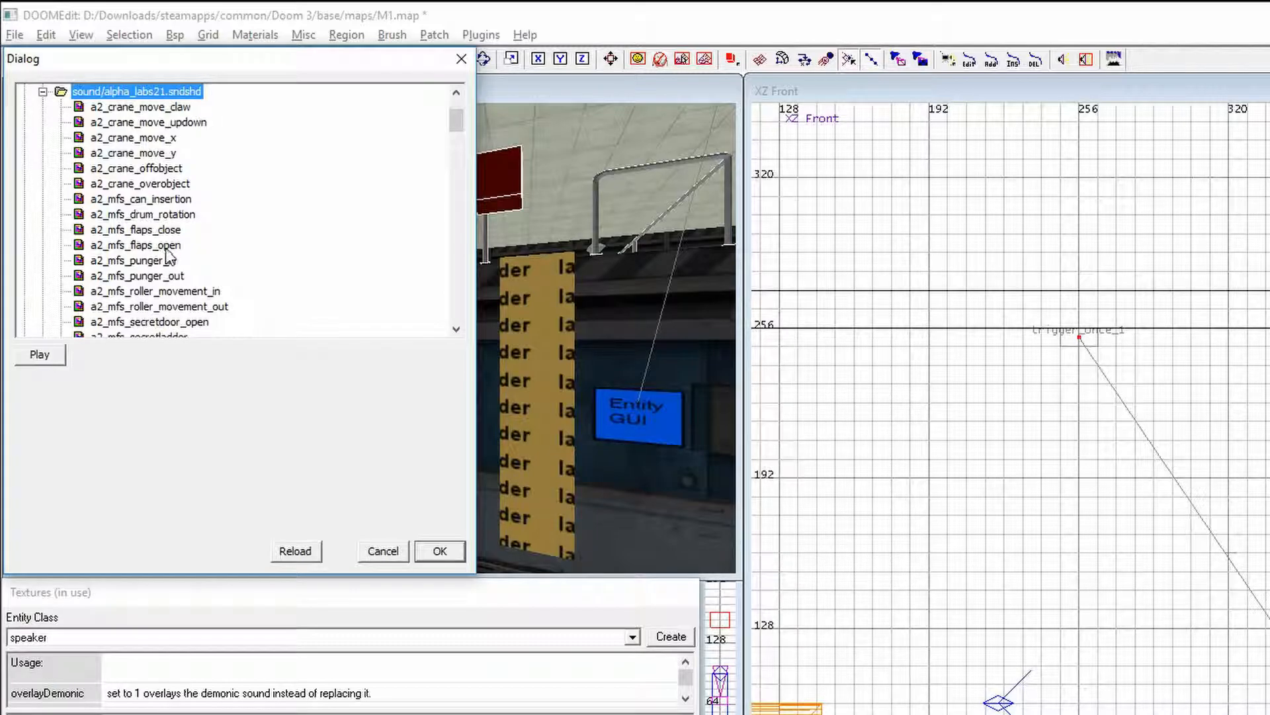
pyautogui.scroll(-2, 170, 266)
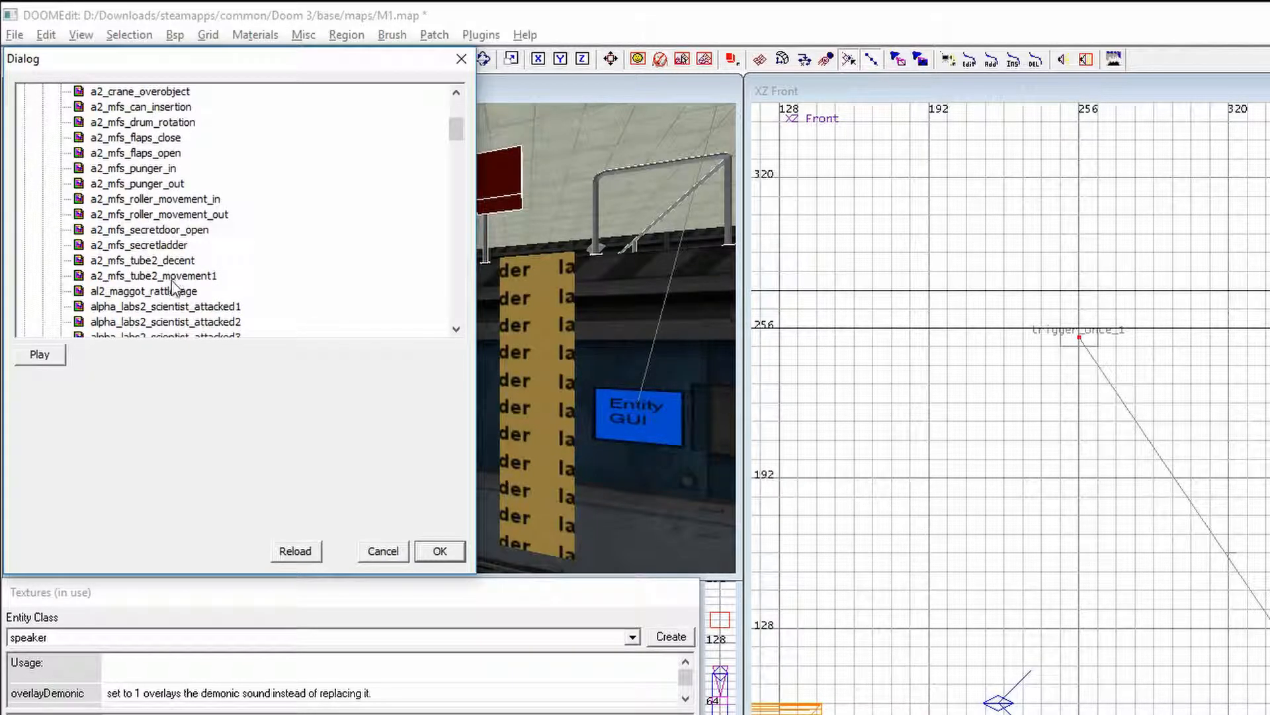
pyautogui.click(153, 246)
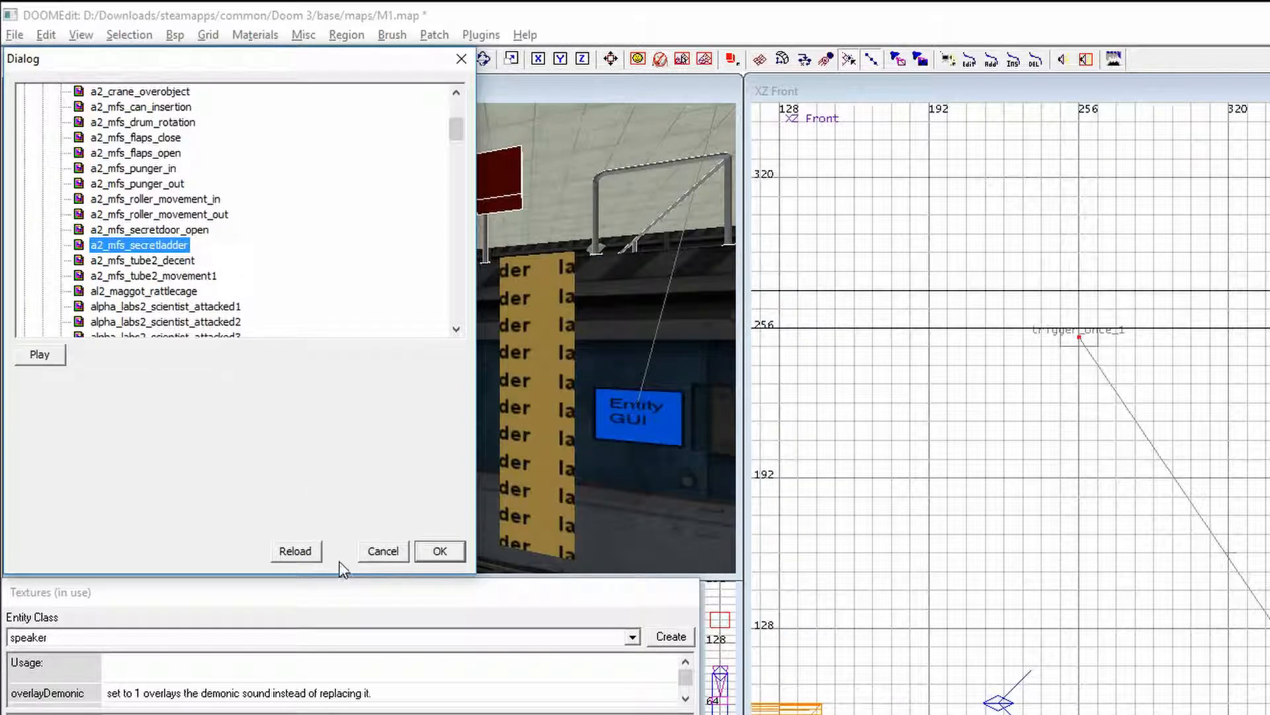
pyautogui.click(430, 552)
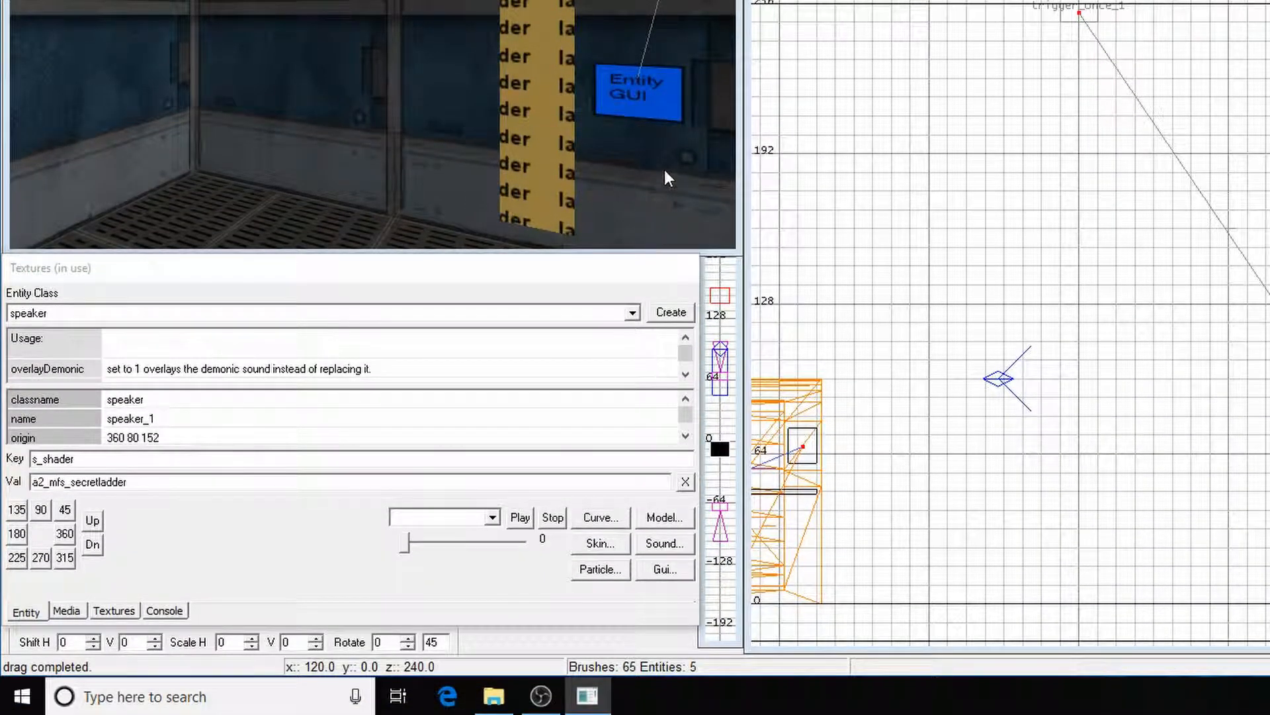
pyautogui.moveTo(678, 415); pyautogui.dragTo(679, 421)
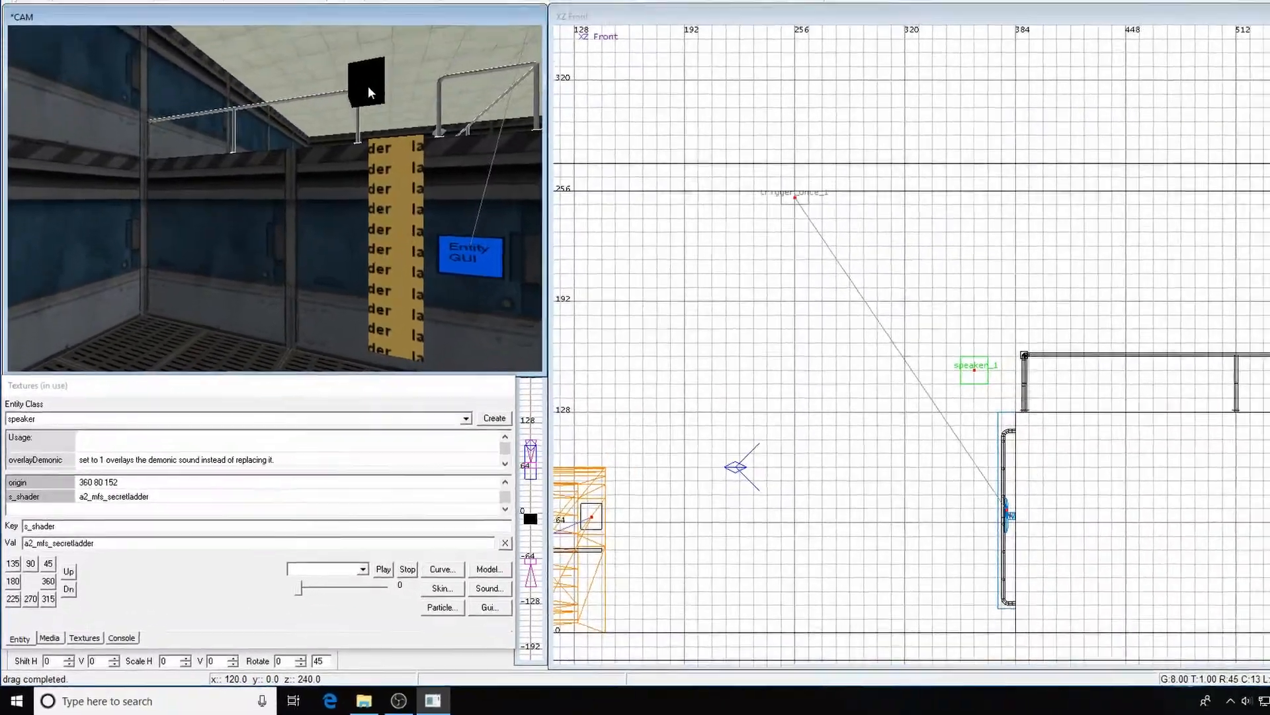
# Preview the speaker's sound from the camera view, then deselect it
pyautogui.keyDown('shift'); pyautogui.click(368, 85); pyautogui.keyUp('shift')
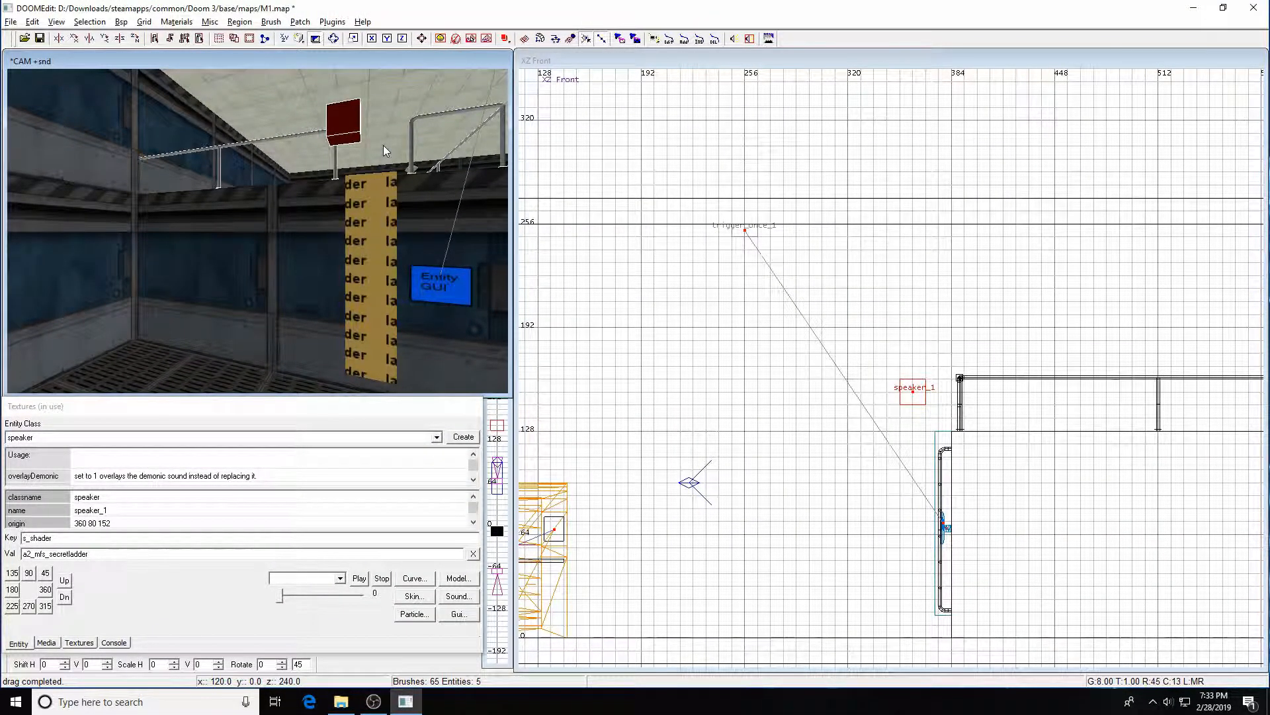
pyautogui.press('Escape')
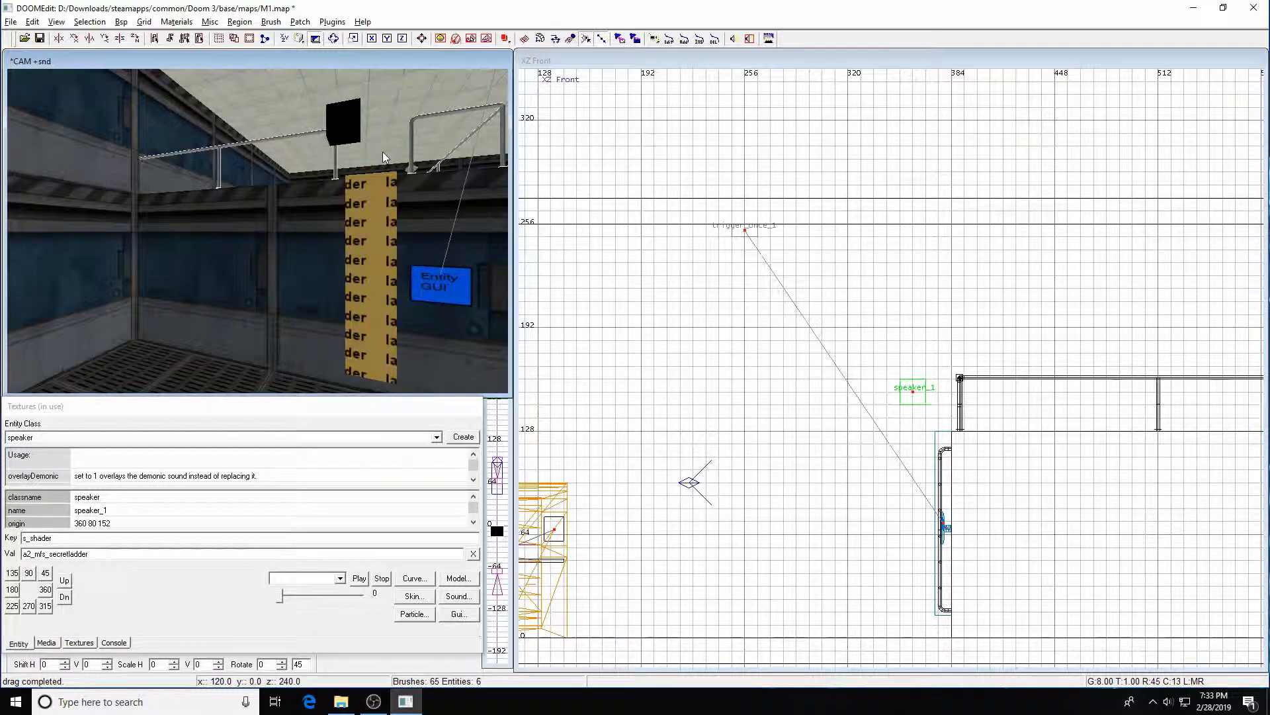
pyautogui.keyDown('shift'); pyautogui.click(354, 130); pyautogui.keyUp('shift')
pyautogui.press('F9')
pyautogui.press('F9')
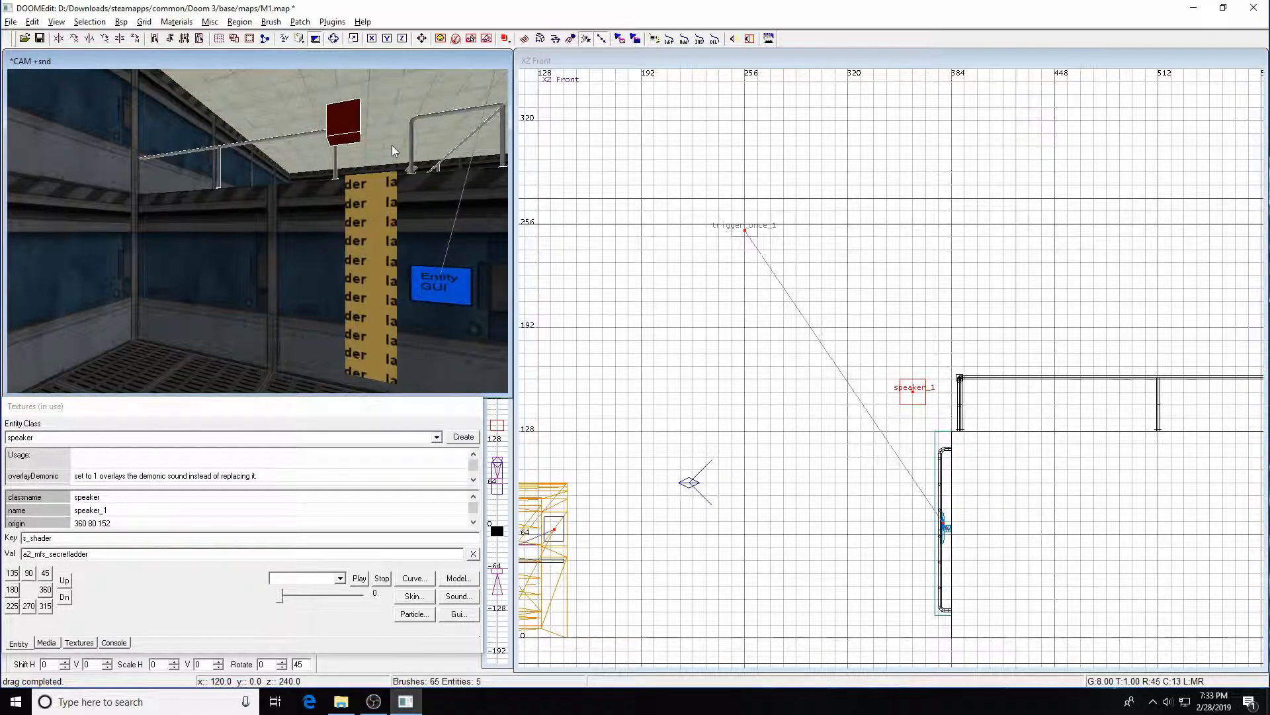
pyautogui.press('Escape')
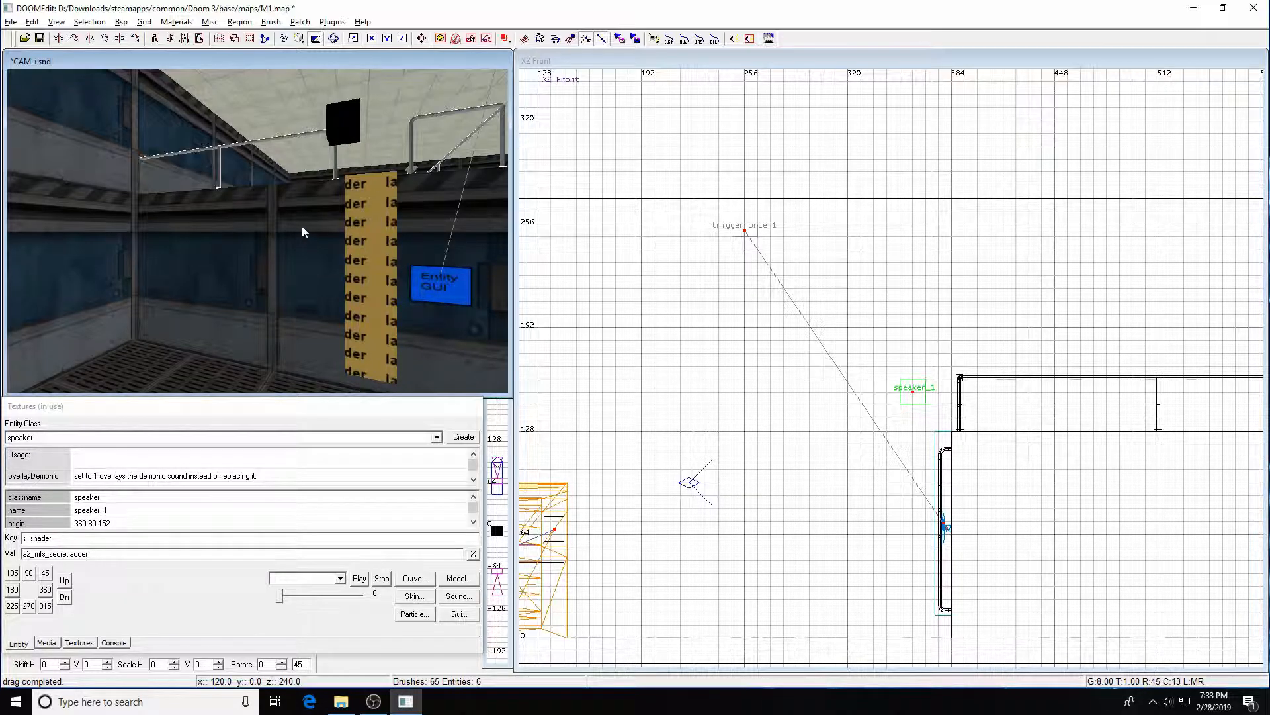
# Add the key s_waitfortrigger with value 1 to the speaker
pyautogui.keyDown('shift'); pyautogui.click(337, 123); pyautogui.keyUp('shift')
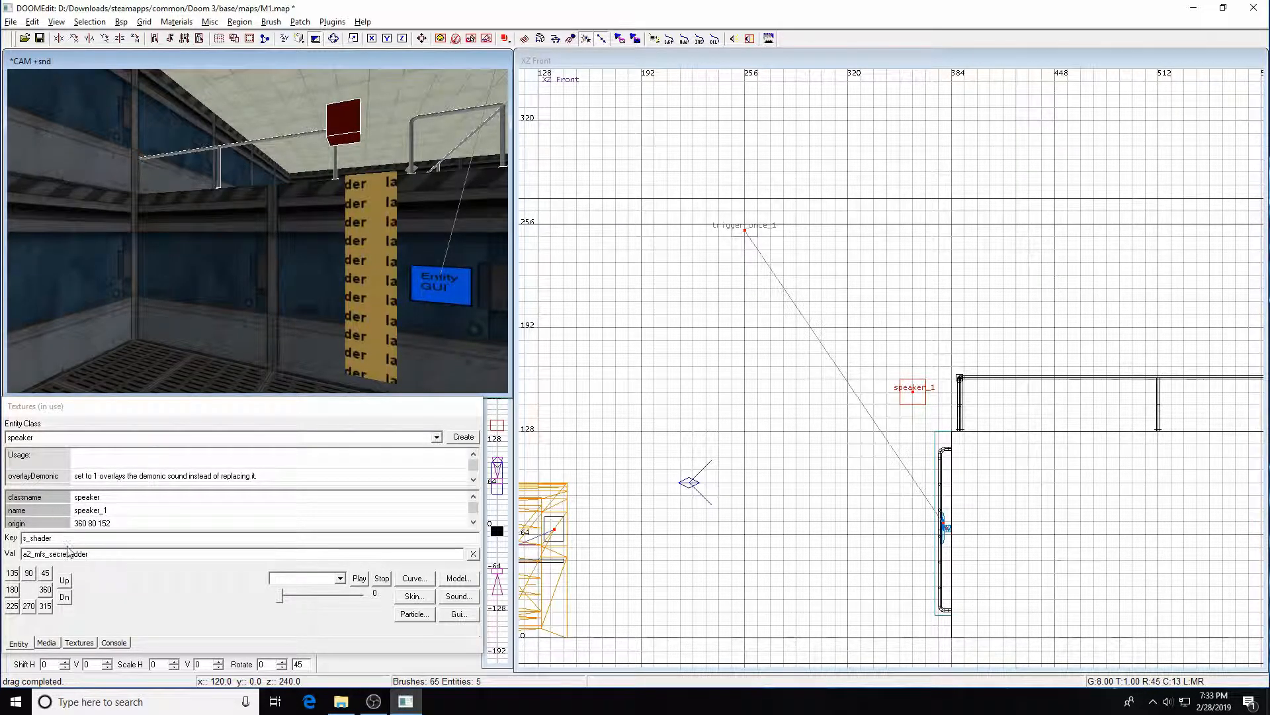
pyautogui.click(71, 535)
pyautogui.press('Home')
pyautogui.press('Delete')
pyautogui.press('Delete')
pyautogui.press('Delete')
pyautogui.press('Delete')
pyautogui.press('Delete')
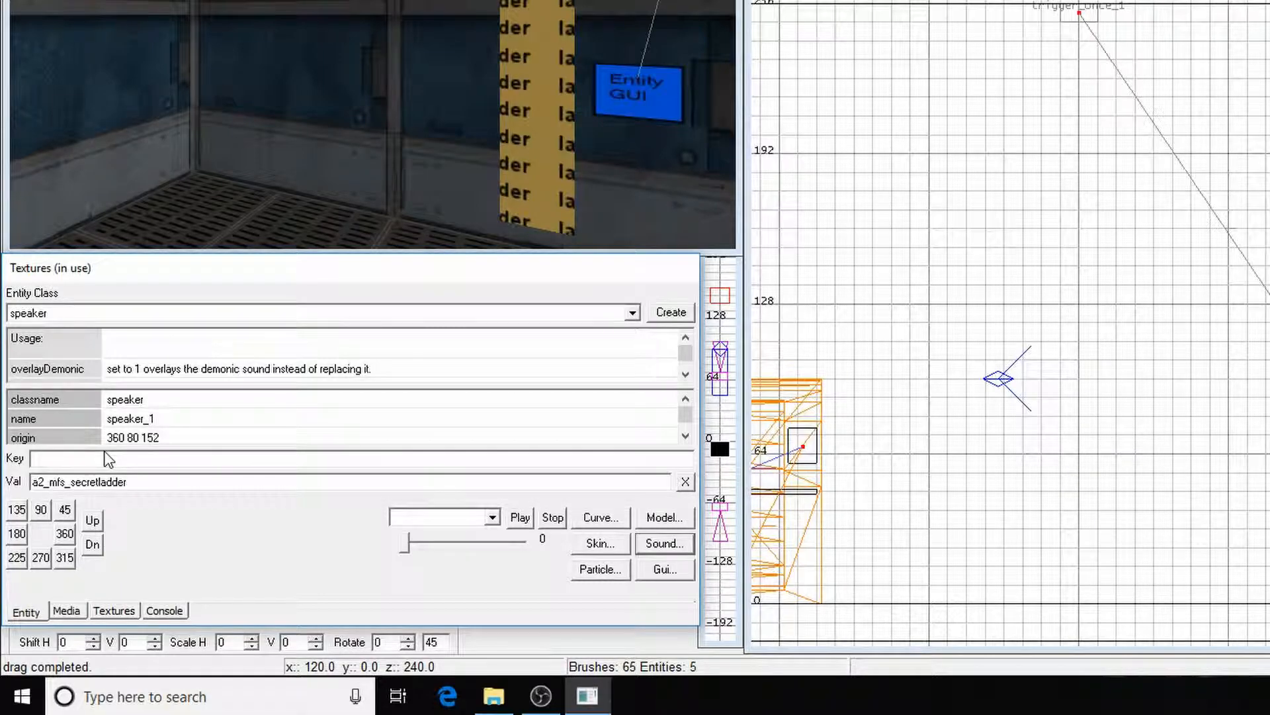
pyautogui.write('s_waitfortrigger')
pyautogui.click(181, 483)
pyautogui.press('Delete')
pyautogui.press('Delete')
pyautogui.press('Delete')
pyautogui.press('Delete')
pyautogui.press('Delete')
pyautogui.press('Delete')
pyautogui.press('Delete')
pyautogui.press('Delete')
pyautogui.press('Delete')
pyautogui.press('Delete')
pyautogui.press('Delete')
pyautogui.press('Delete')
pyautogui.press('Delete')
pyautogui.press('Delete')
pyautogui.press('Delete')
pyautogui.press('Delete')
pyautogui.press('Delete')
pyautogui.press('Delete')
pyautogui.press('Delete')
pyautogui.write('1')
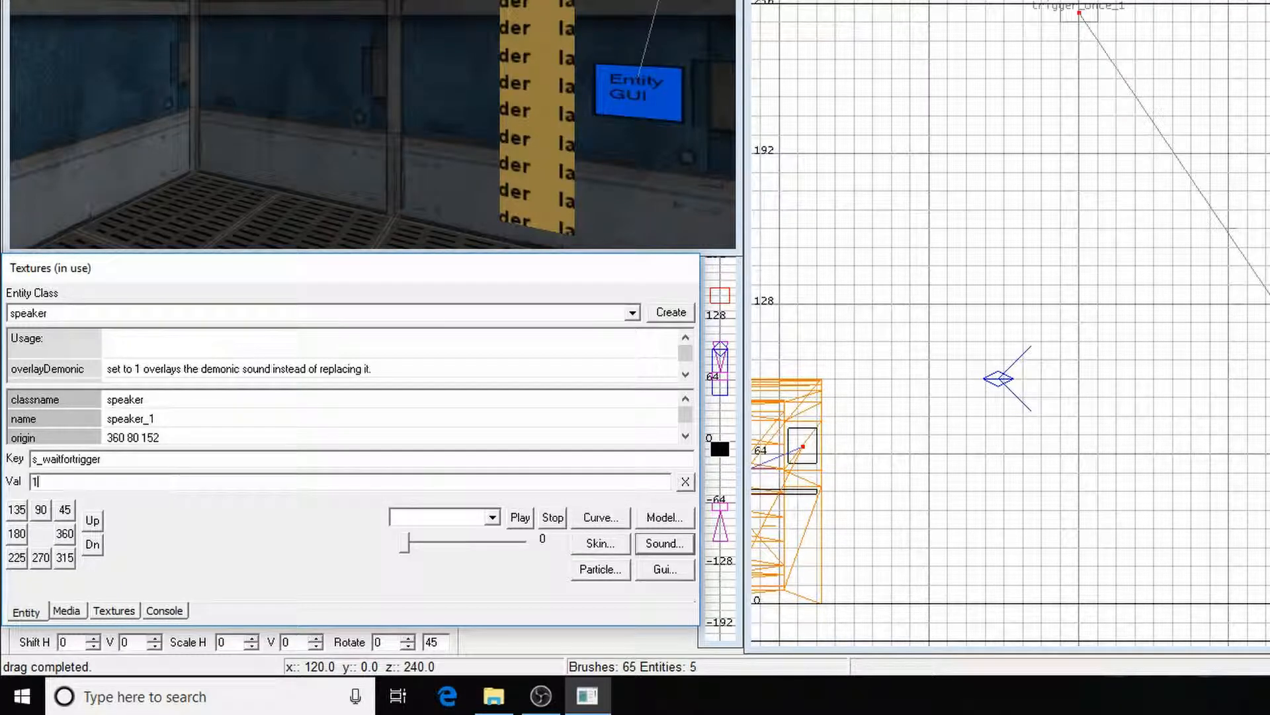
pyautogui.click(686, 436)
pyautogui.click(685, 437)
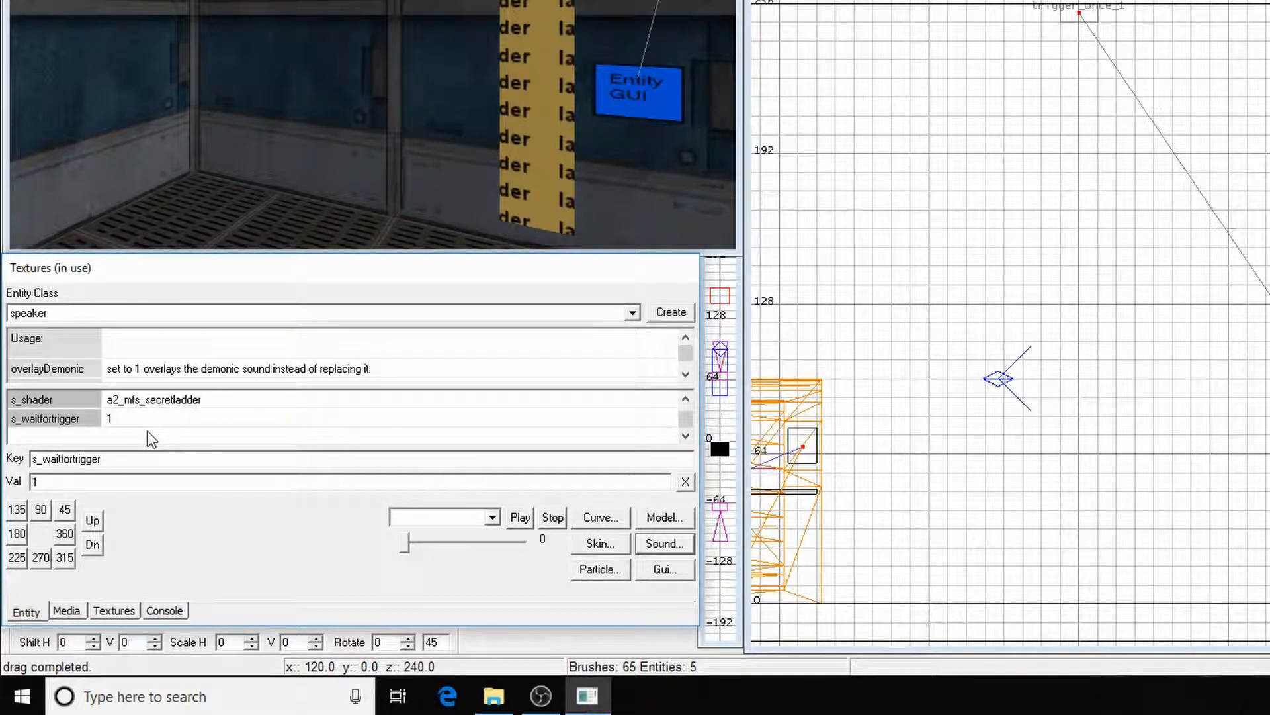
# Look around the speaker, ladder and screen in the camera view
pyautogui.click(444, 122)
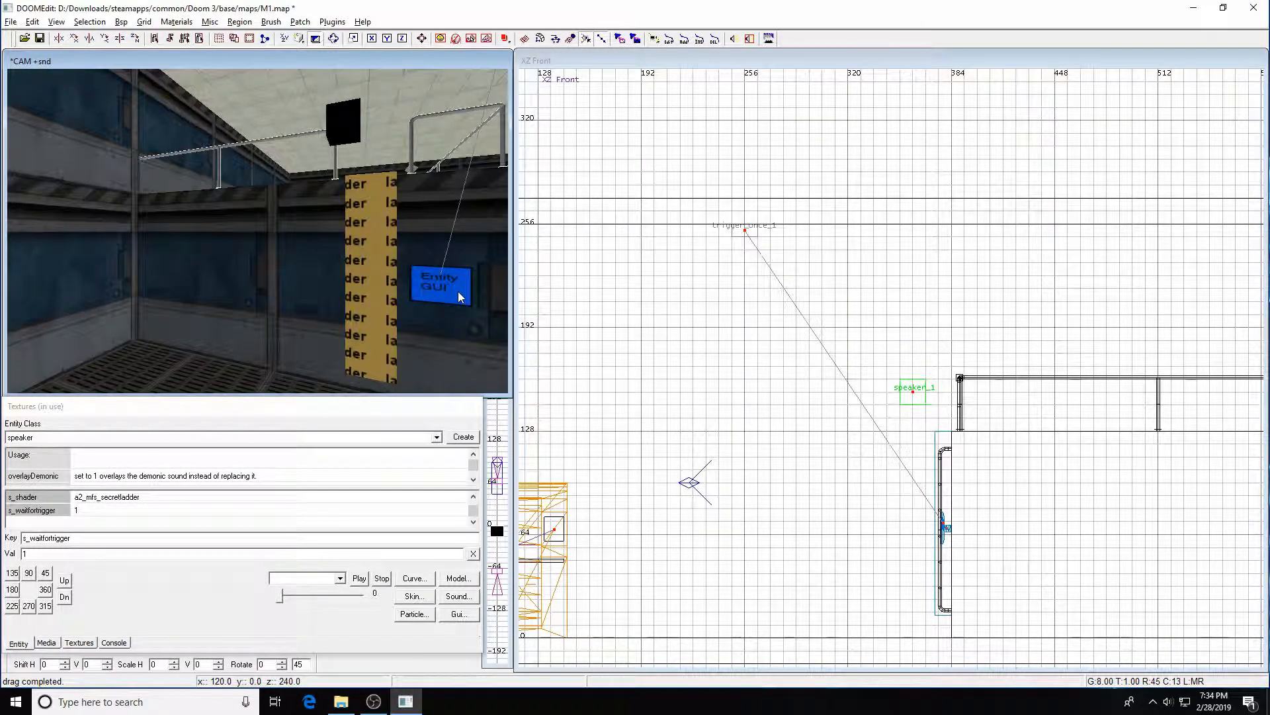
pyautogui.press('Right')
pyautogui.press('a')
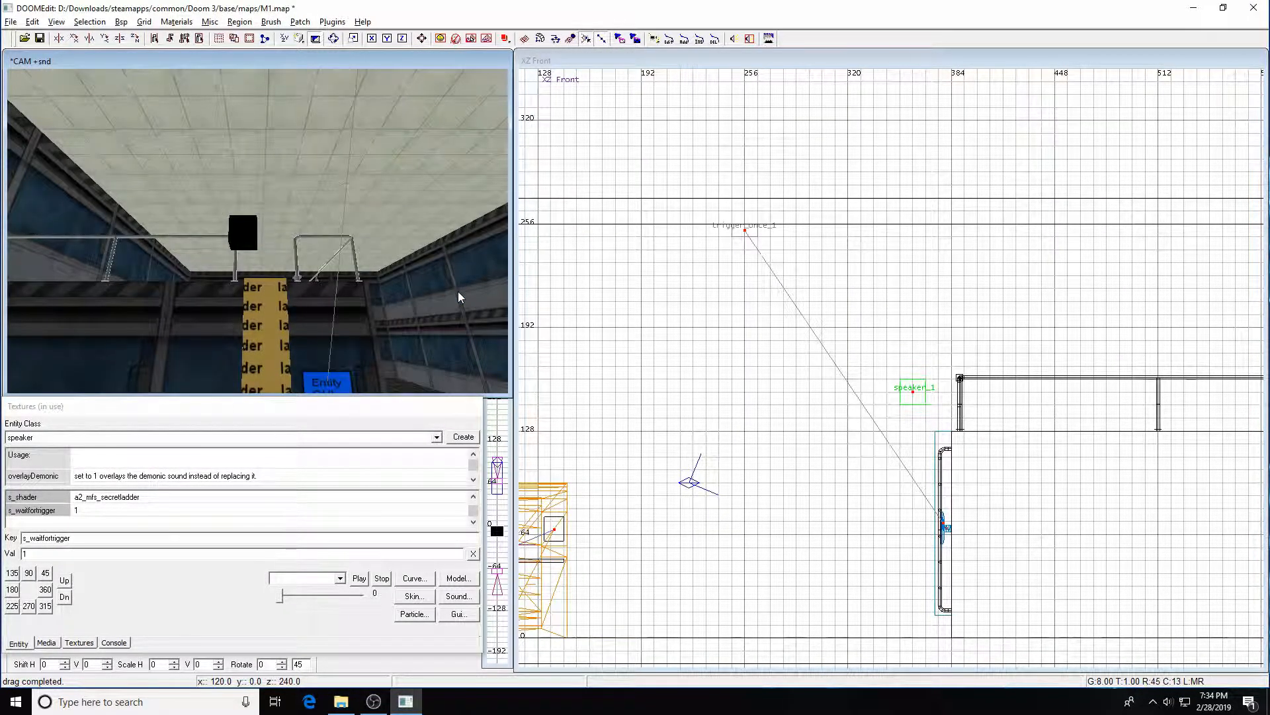
pyautogui.press('z')
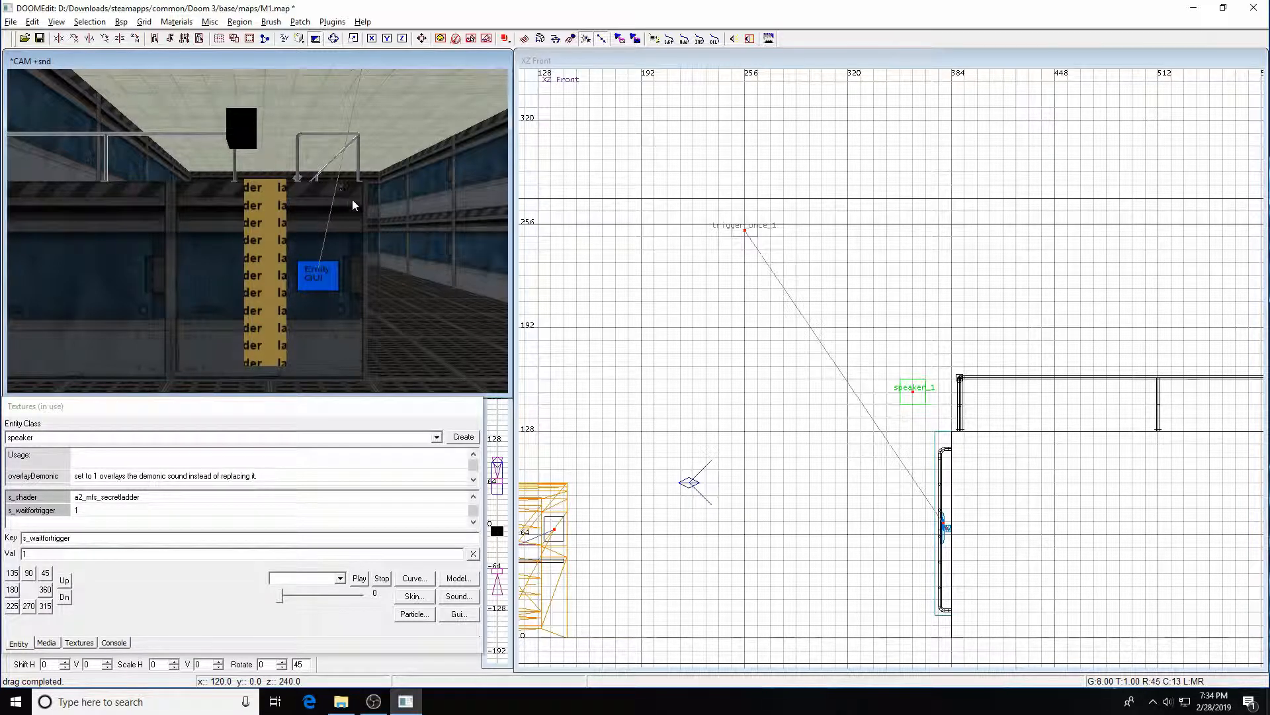
pyautogui.keyDown('shift'); pyautogui.click(257, 142); pyautogui.keyUp('shift')
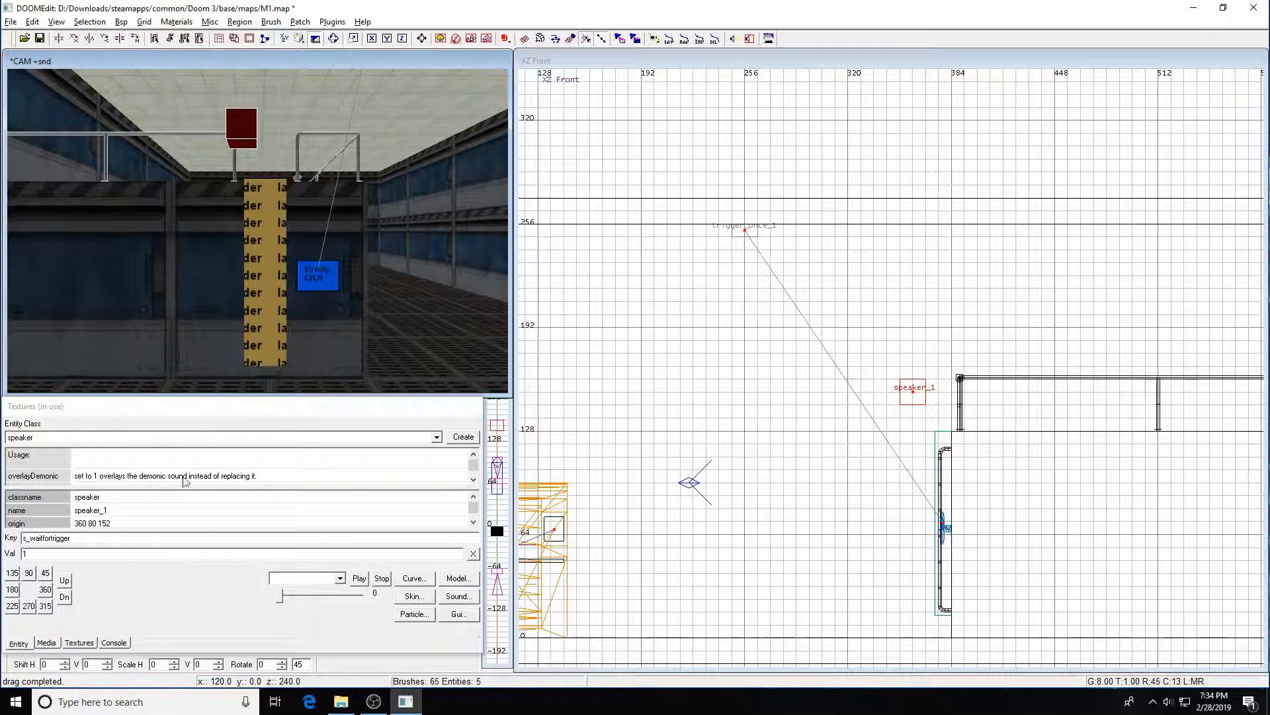
pyautogui.scroll(-1, 439, 507)
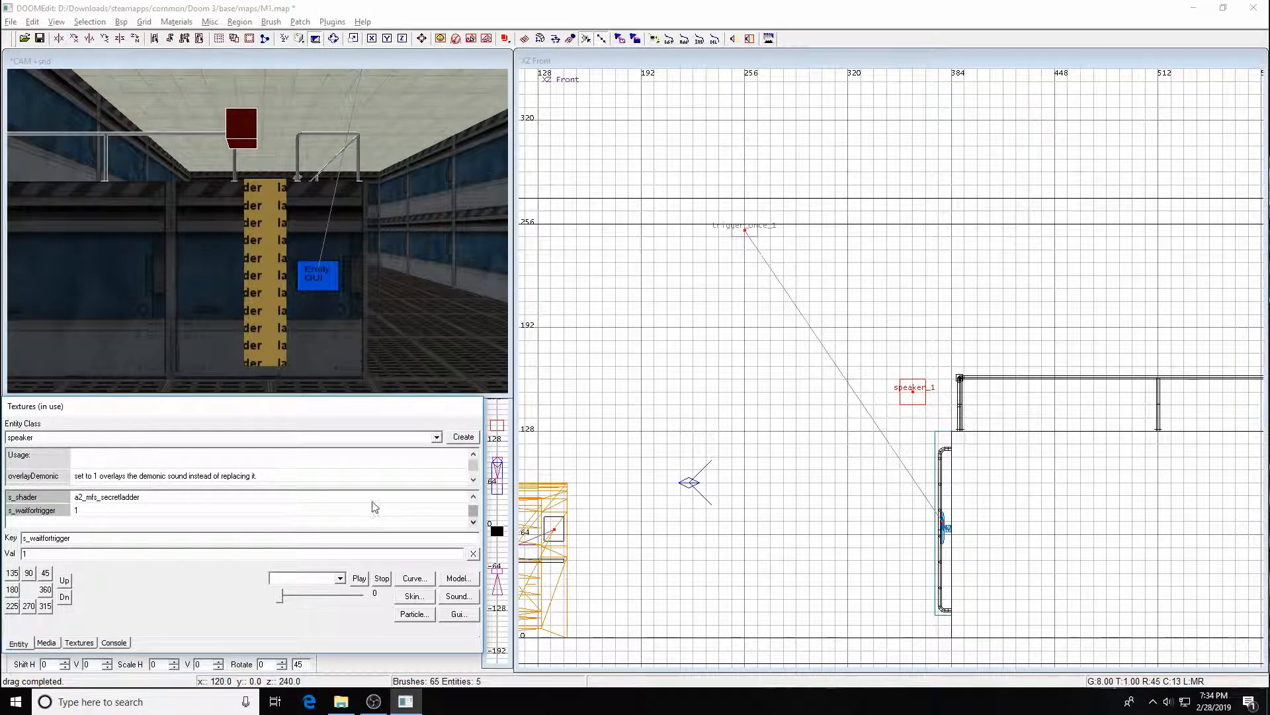
pyautogui.click(353, 321)
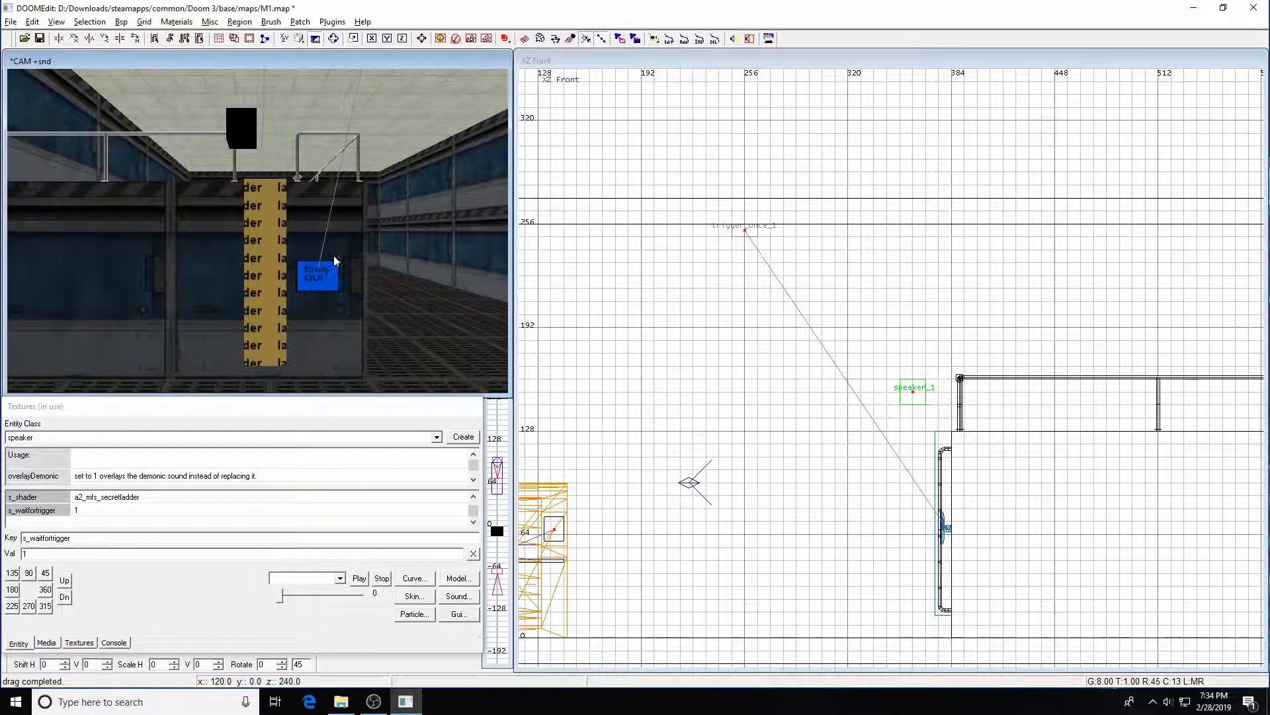
pyautogui.press('Right')
pyautogui.press('Right')
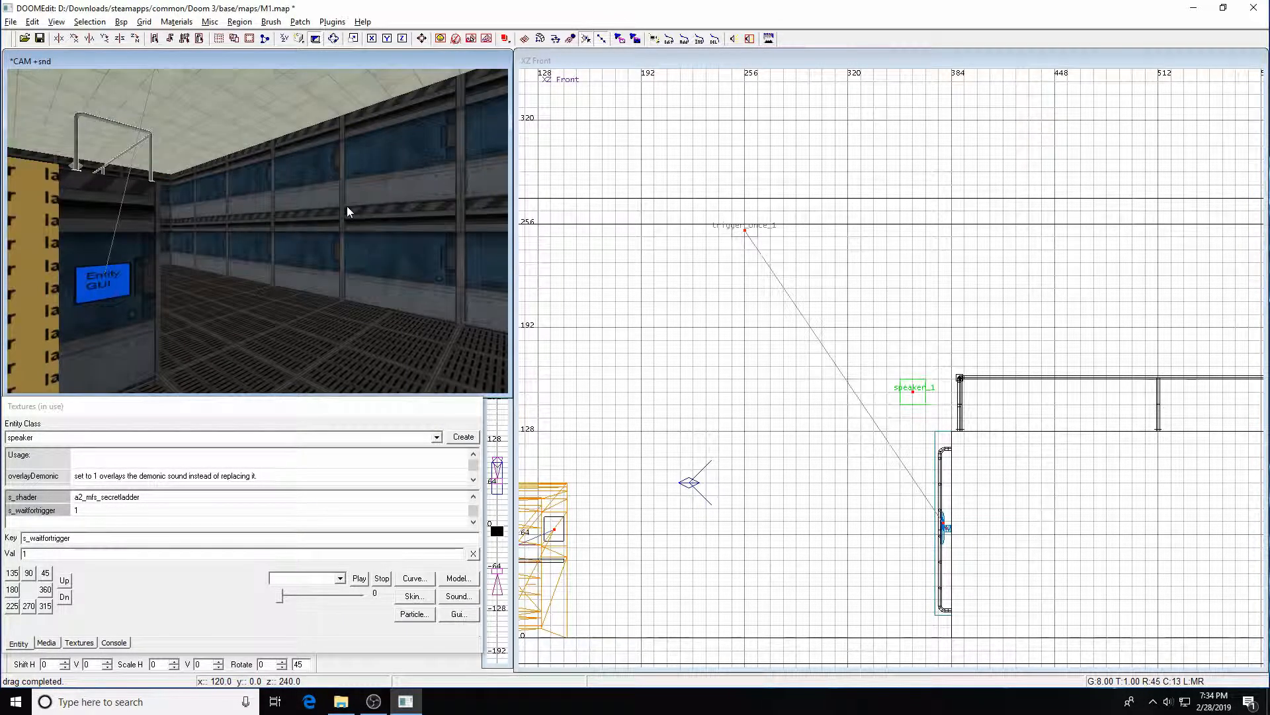
pyautogui.press('Up')
pyautogui.press('Up')
pyautogui.press('Down')
pyautogui.press('Down')
pyautogui.press('Down')
pyautogui.press('Down')
pyautogui.press('Left')
pyautogui.press('Left')
pyautogui.press('Right')
pyautogui.press('Right')
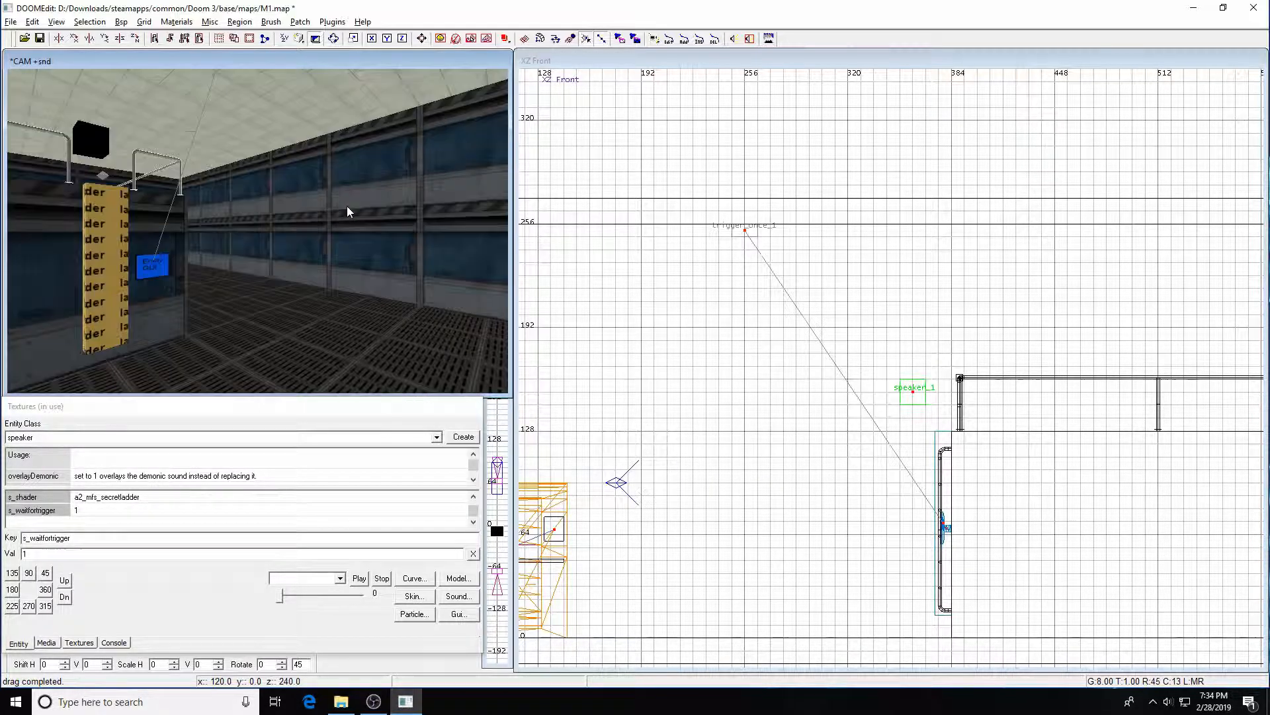
pyautogui.press('Up')
pyautogui.press('Up')
pyautogui.press('Up')
pyautogui.press('Left')
pyautogui.press('Left')
pyautogui.press('Left')
pyautogui.press('Left')
pyautogui.press('Down')
pyautogui.press('Down')
pyautogui.press('Down')
pyautogui.press('Right')
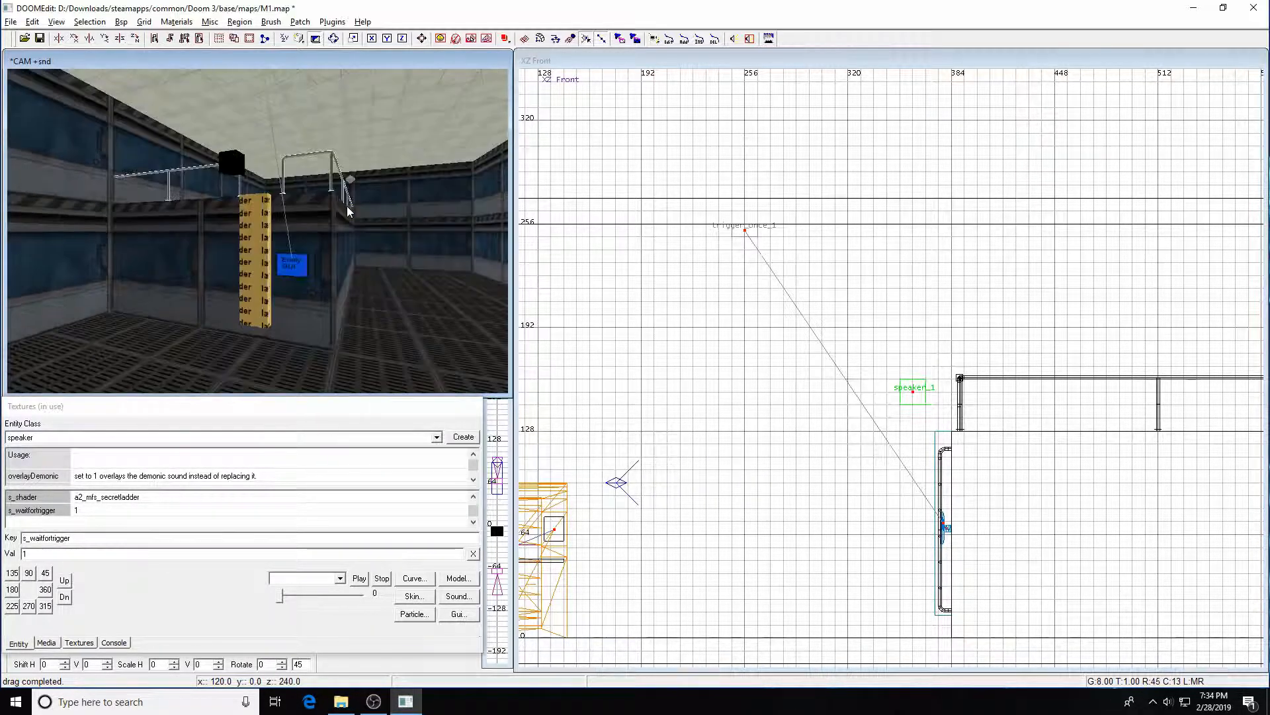
pyautogui.press('pageup')
pyautogui.press('pageup')
pyautogui.press('pageup')
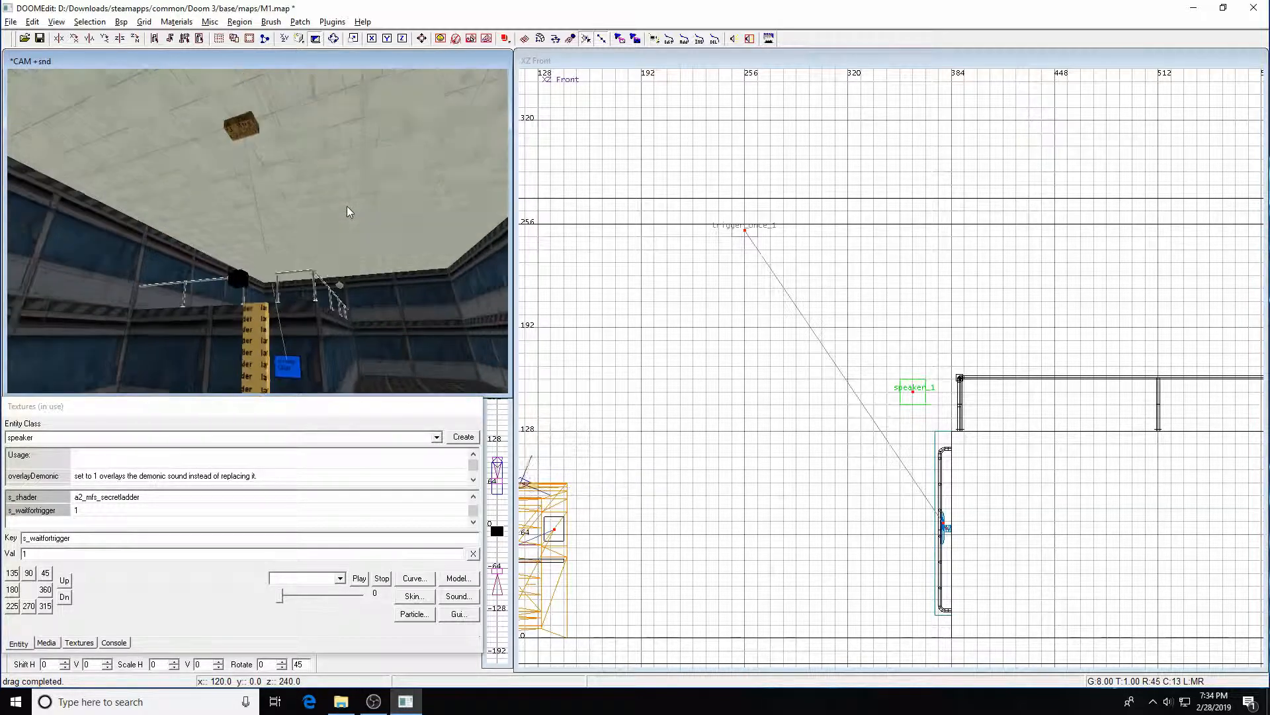
pyautogui.press('z')
pyautogui.press('a')
pyautogui.press('Down')
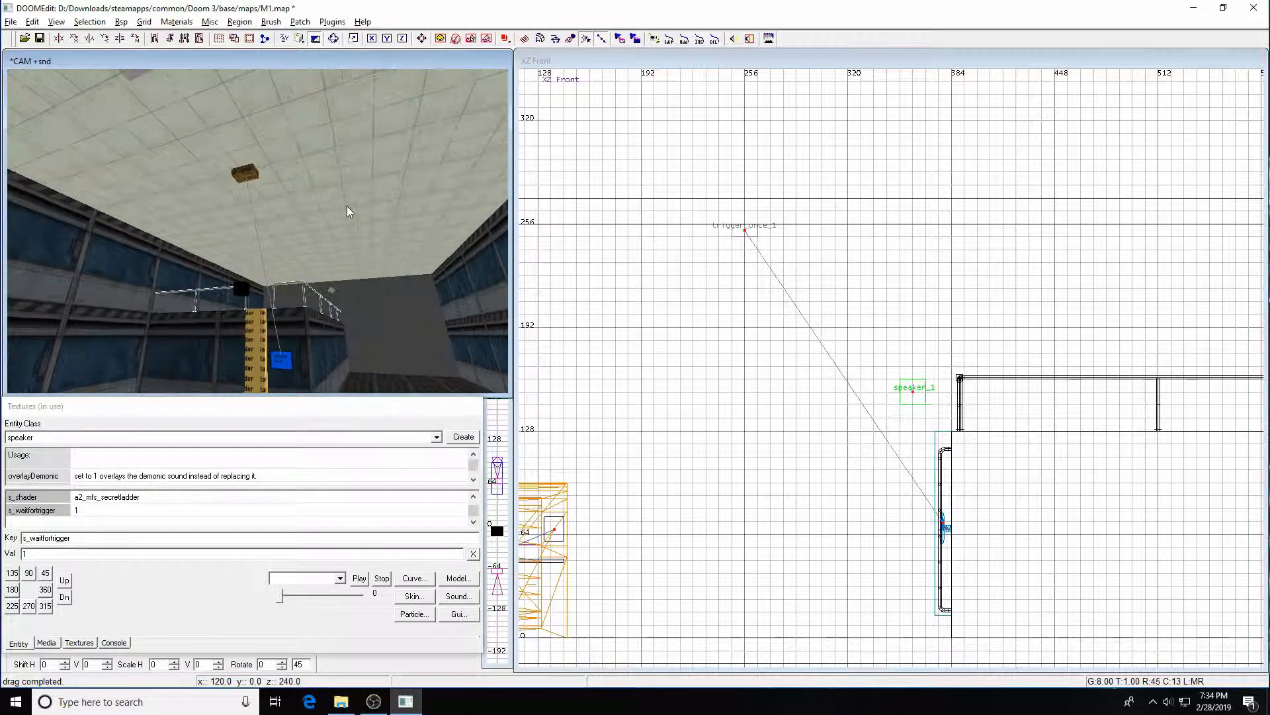
# Look around the speaker, screen and ladder in the camera view, selecting and deselecting them
pyautogui.press('z')
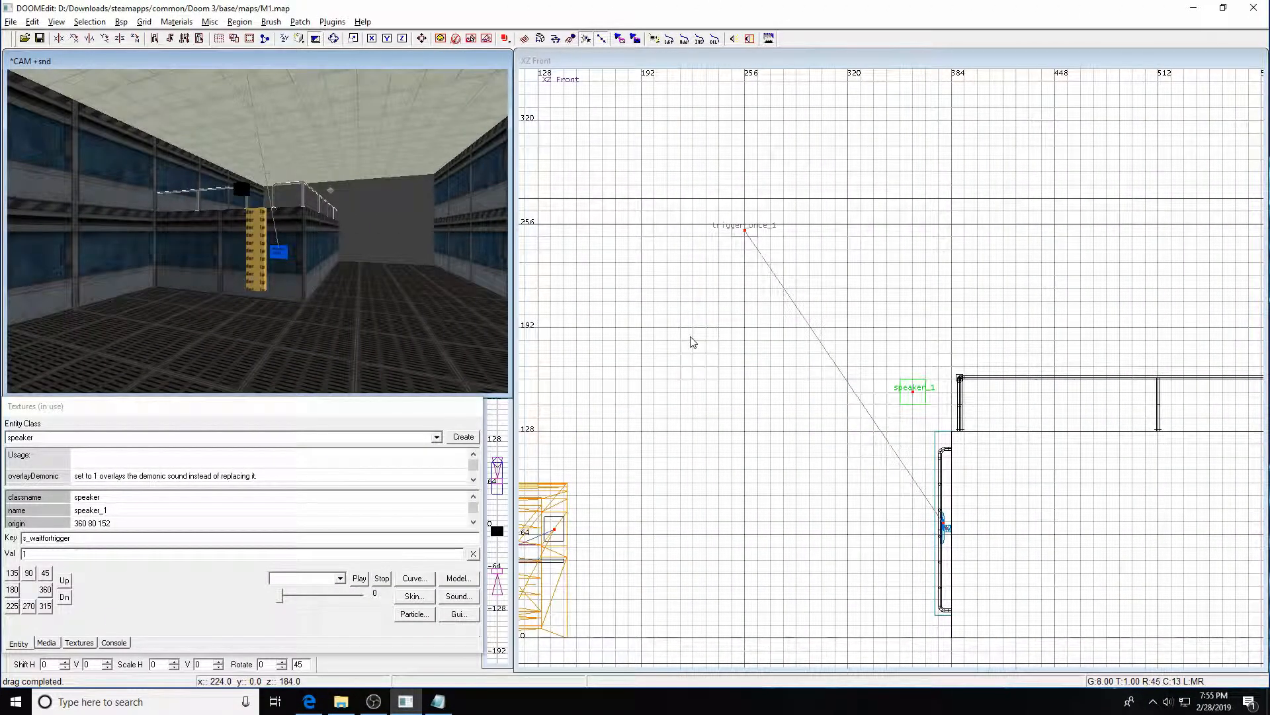
pyautogui.press('Up')
pyautogui.press('Up')
pyautogui.press('Up')
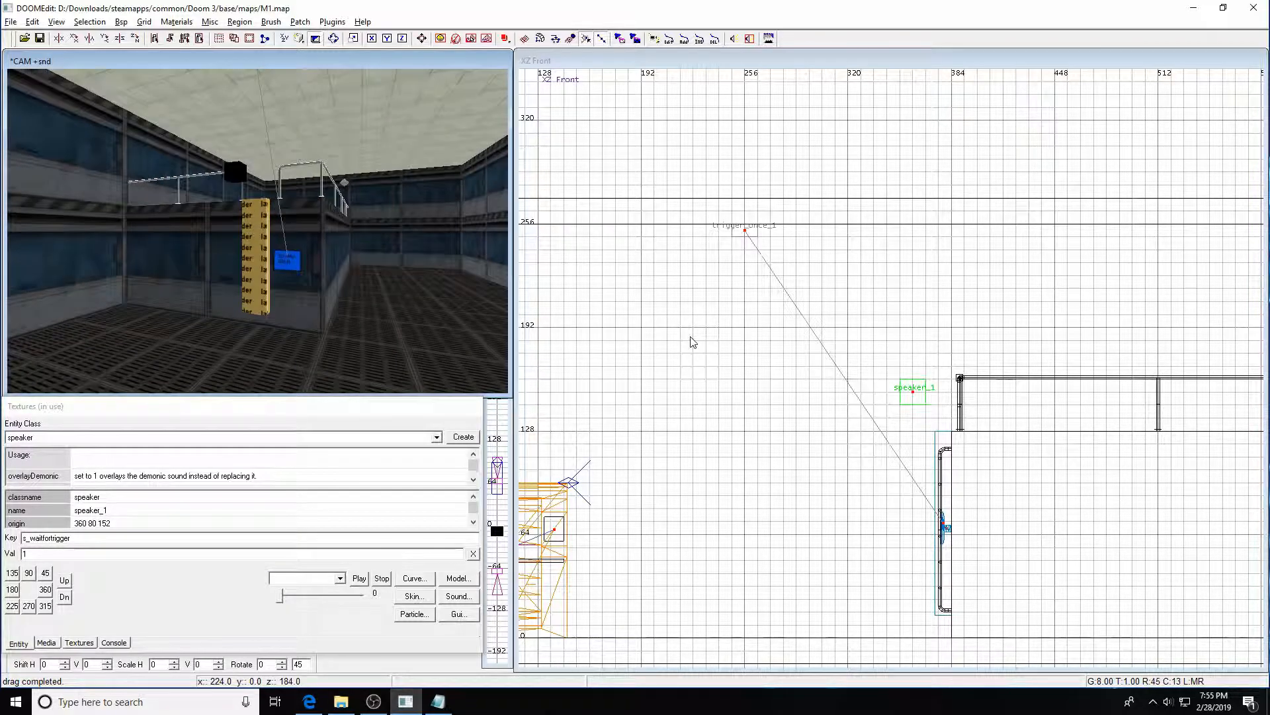
pyautogui.press('Right')
pyautogui.press('Up')
pyautogui.press('Up')
pyautogui.press('Left')
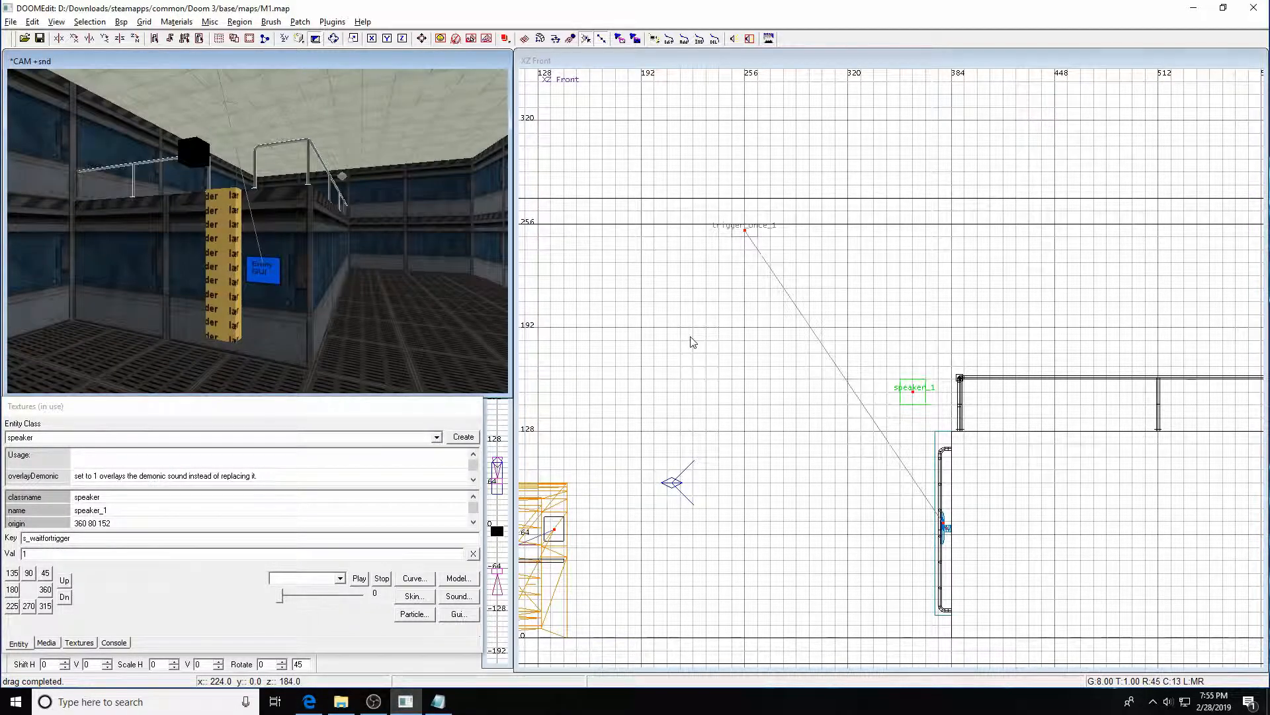
pyautogui.press('Down')
pyautogui.press('Left')
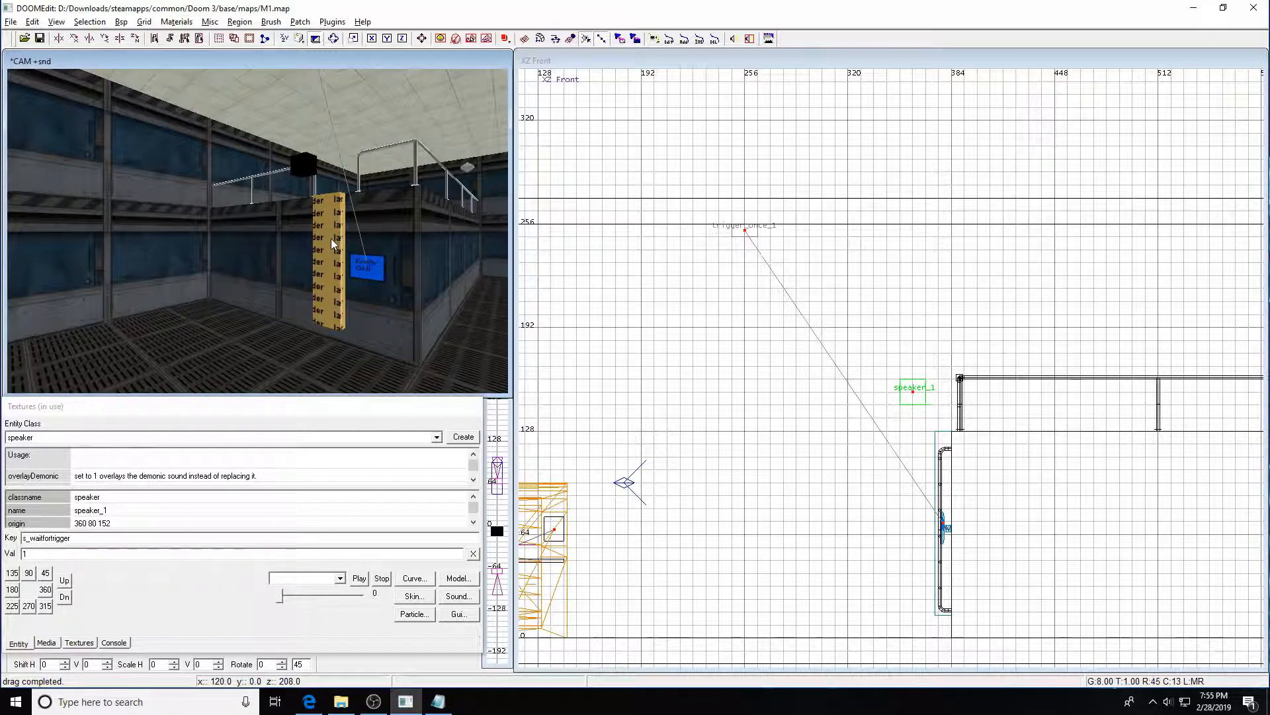
pyautogui.click(308, 173)
pyautogui.scroll(1, 809, 334)
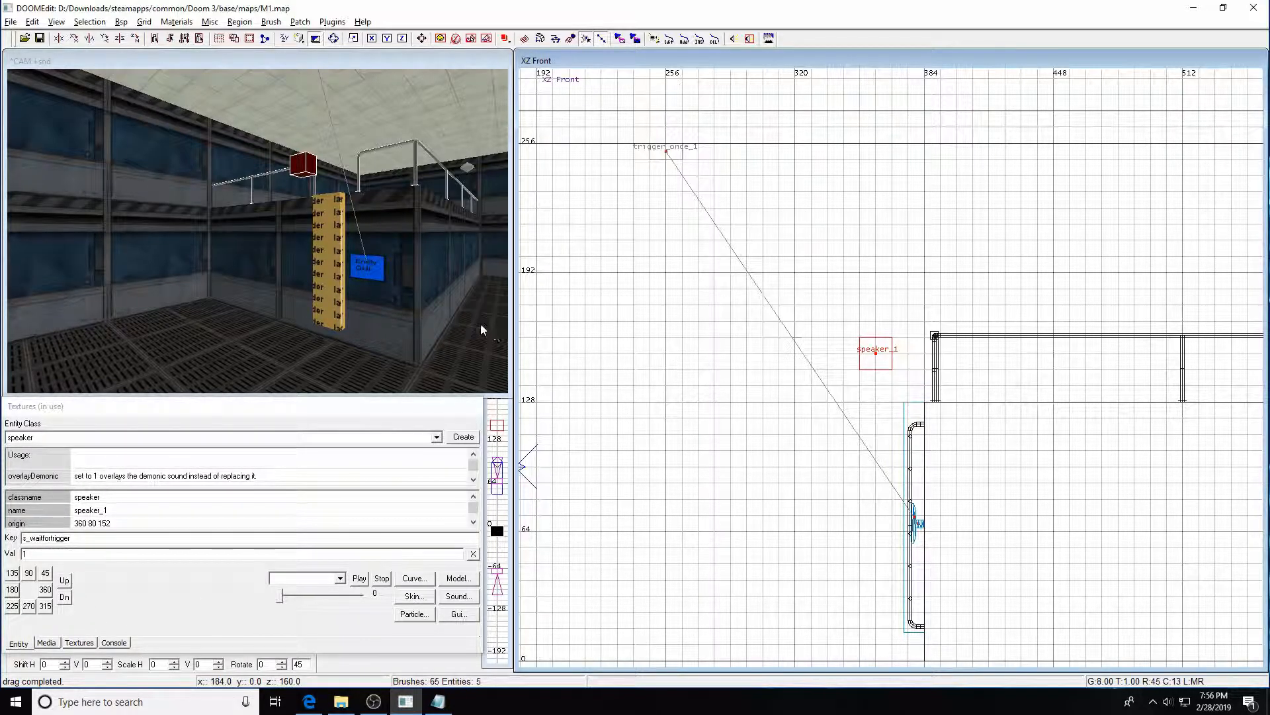
pyautogui.press('Escape')
pyautogui.keyDown('shift'); pyautogui.click(325, 291); pyautogui.keyUp('shift')
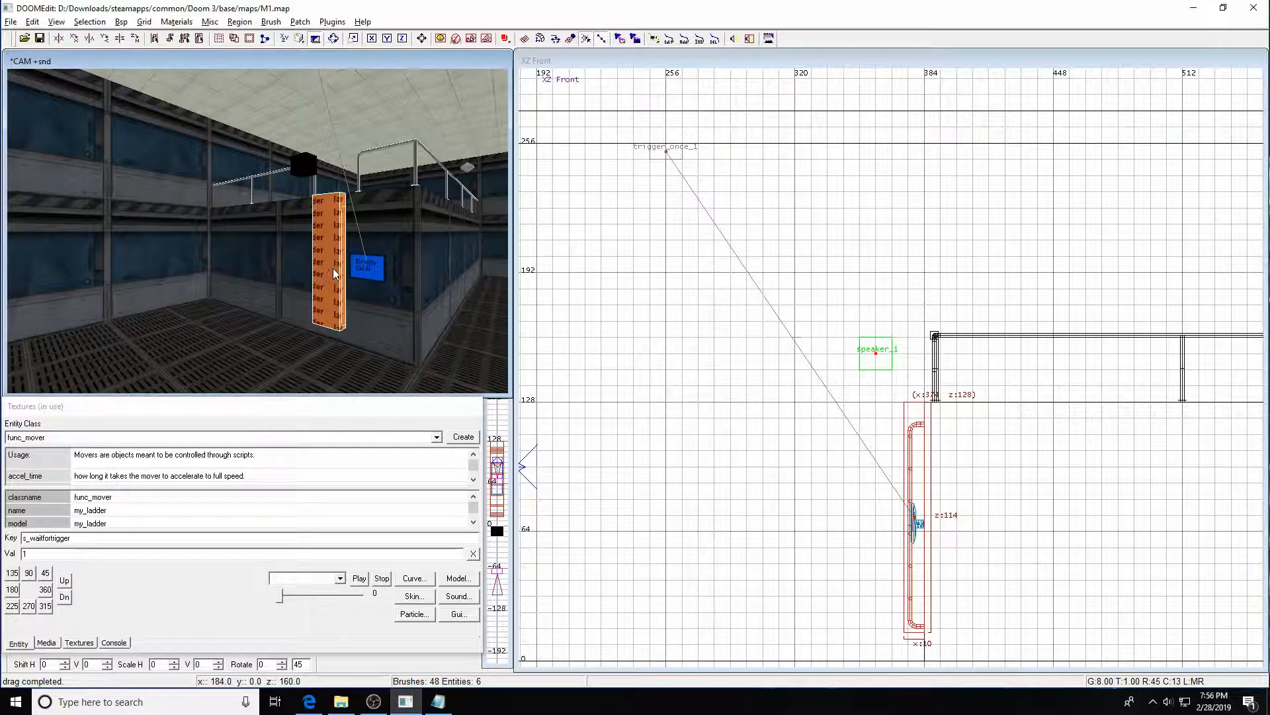
pyautogui.press('Escape')
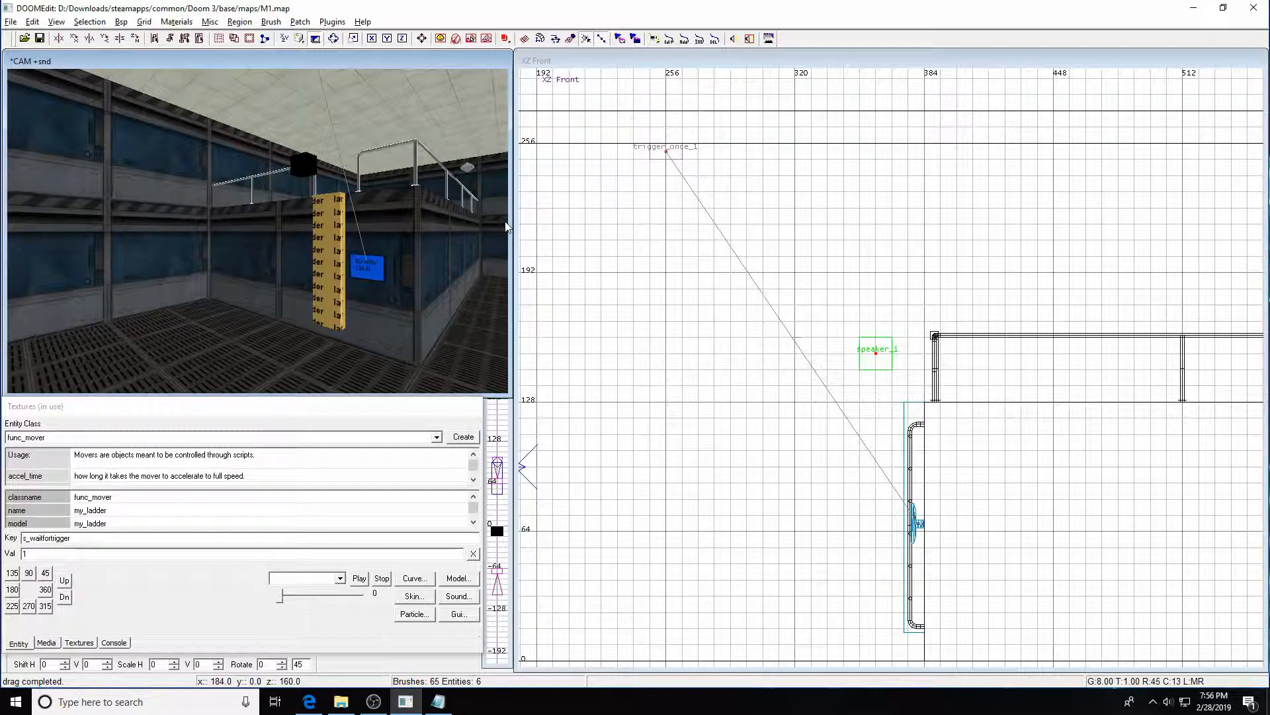
# Switch to the M1 script in Notepad and set the setup_objects ladder move to DOWN, 138
pyautogui.click(1194, 8)
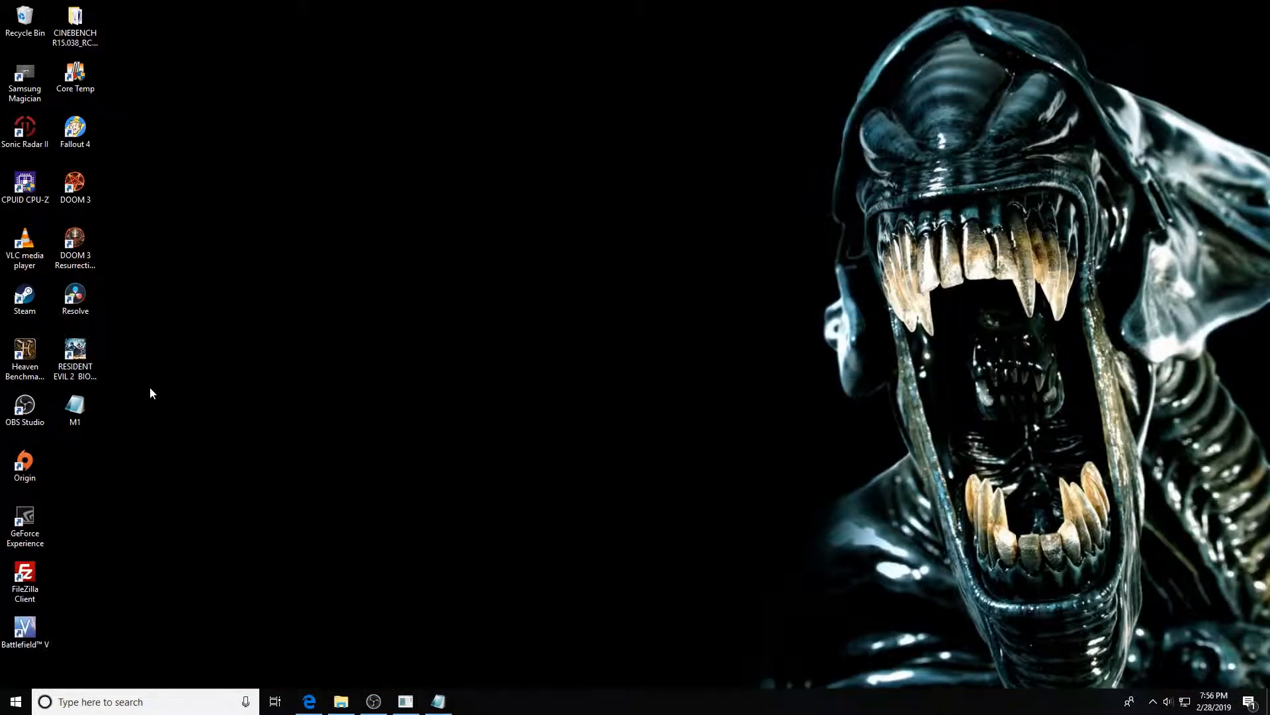
pyautogui.doubleClick(77, 410)
pyautogui.moveTo(346, 32); pyautogui.dragTo(397, 62)
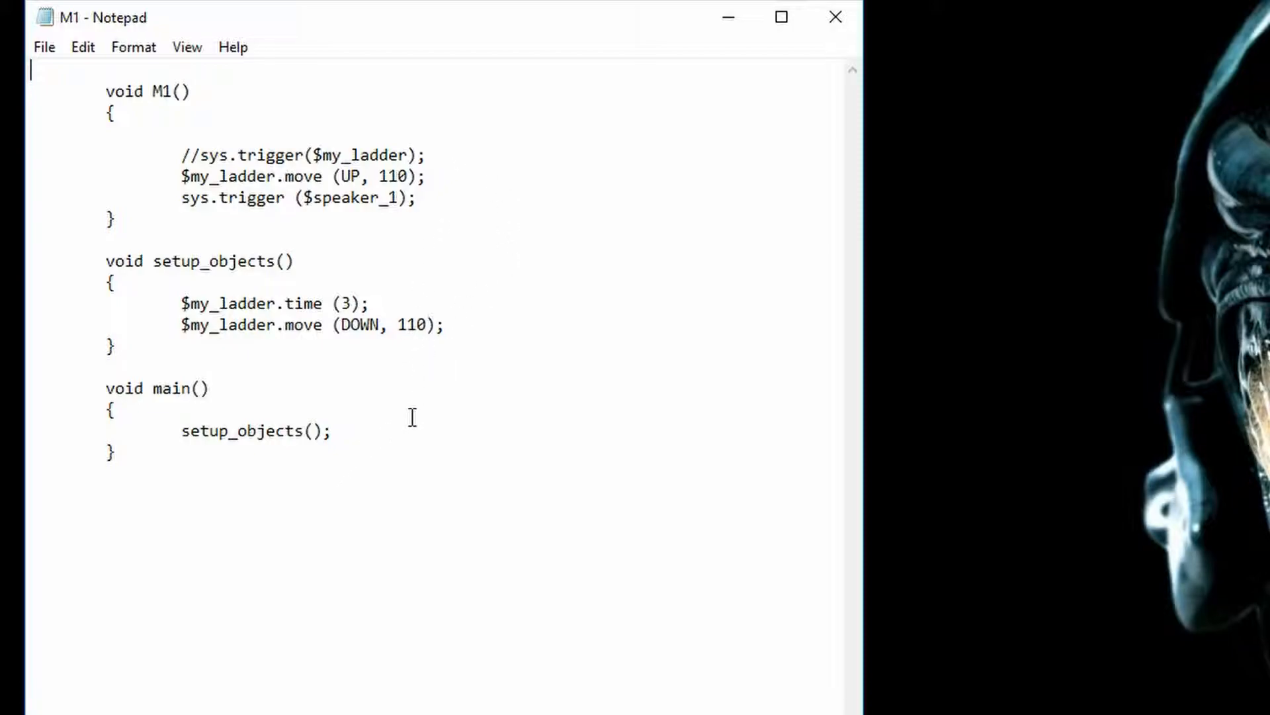
pyautogui.moveTo(480, 28)
pyautogui.mouseDown()
pyautogui.moveTo(425, 29)
pyautogui.moveTo(463, 30)
pyautogui.mouseUp()
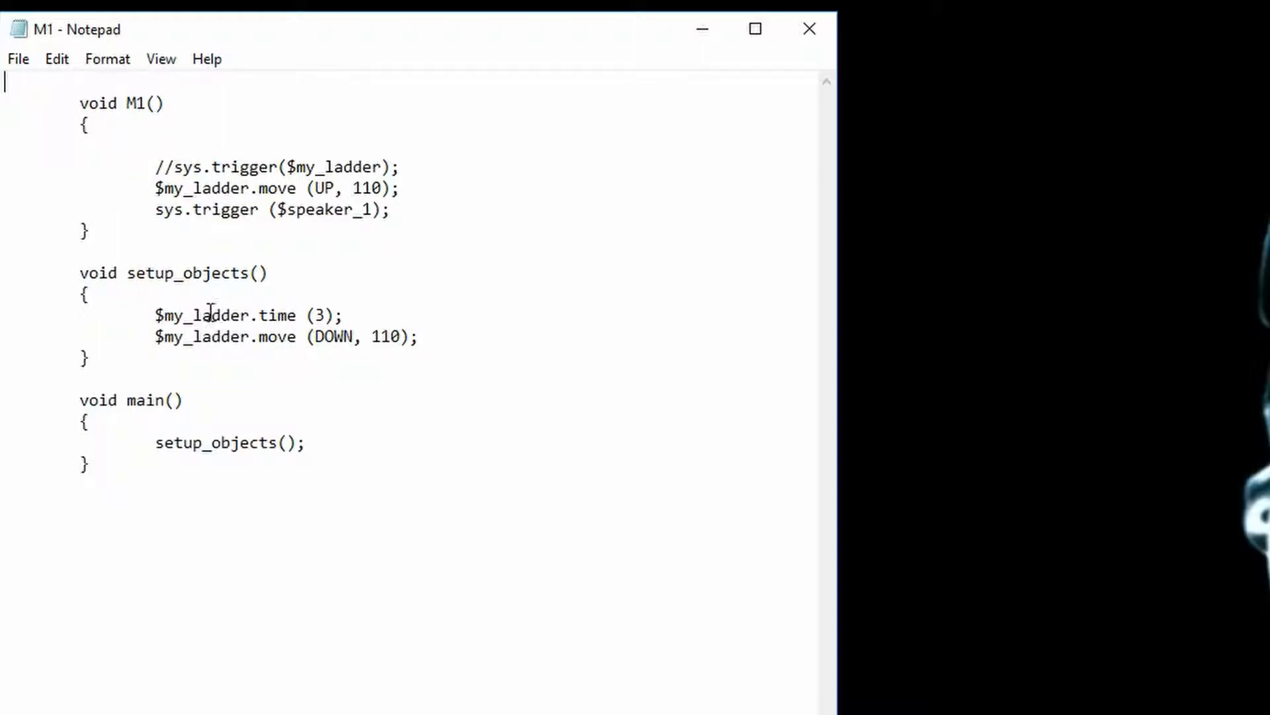
pyautogui.moveTo(80, 273); pyautogui.dragTo(250, 274)
pyautogui.click(128, 274)
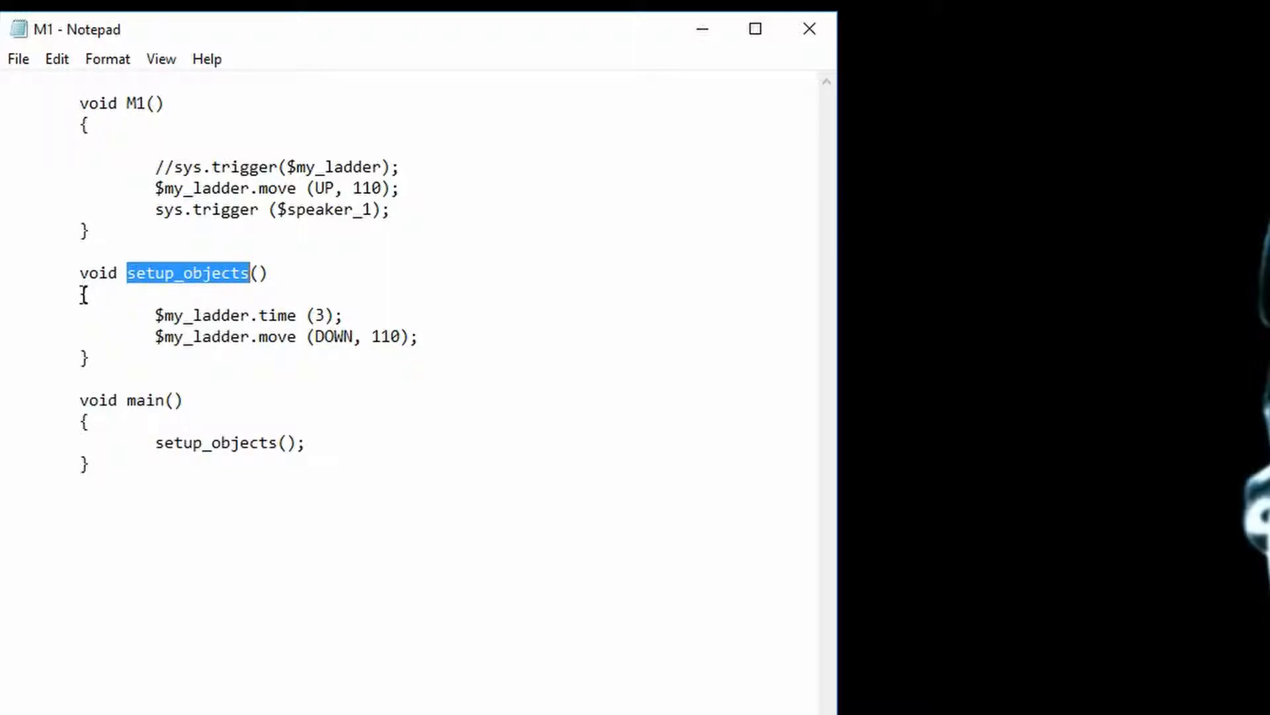
pyautogui.click(85, 295)
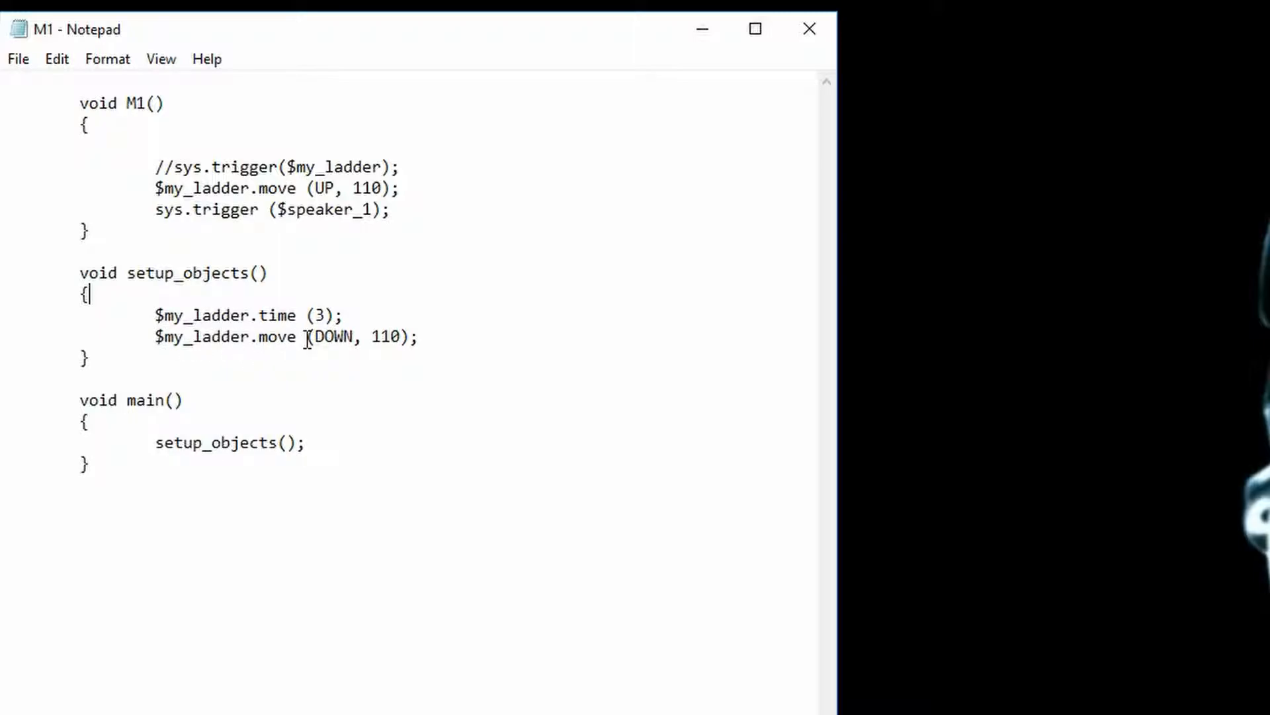
pyautogui.click(400, 337)
pyautogui.press('BackSpace')
pyautogui.press('BackSpace')
pyautogui.press('BackSpace')
pyautogui.write('138')
pyautogui.click(437, 344)
# Set the ladder move in the M1 function to UP, 138
pyautogui.moveTo(78, 273); pyautogui.dragTo(426, 363)
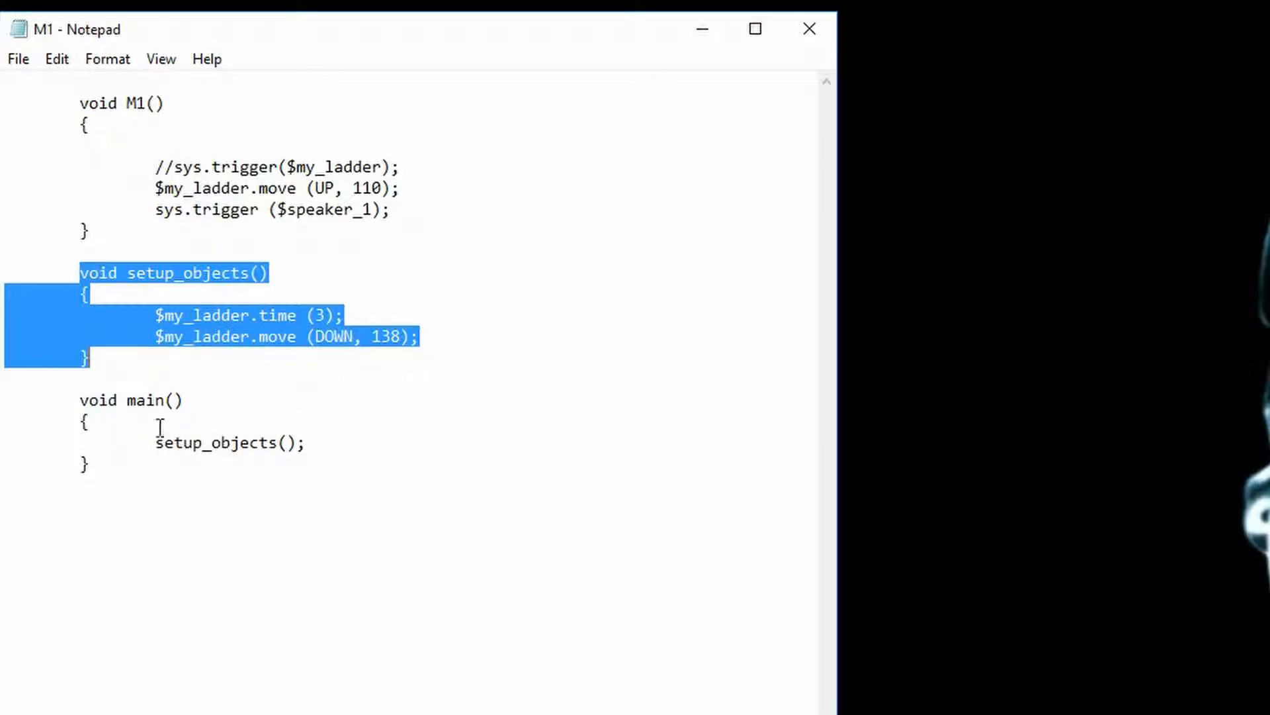
pyautogui.click(343, 391)
pyautogui.moveTo(68, 397); pyautogui.dragTo(119, 471)
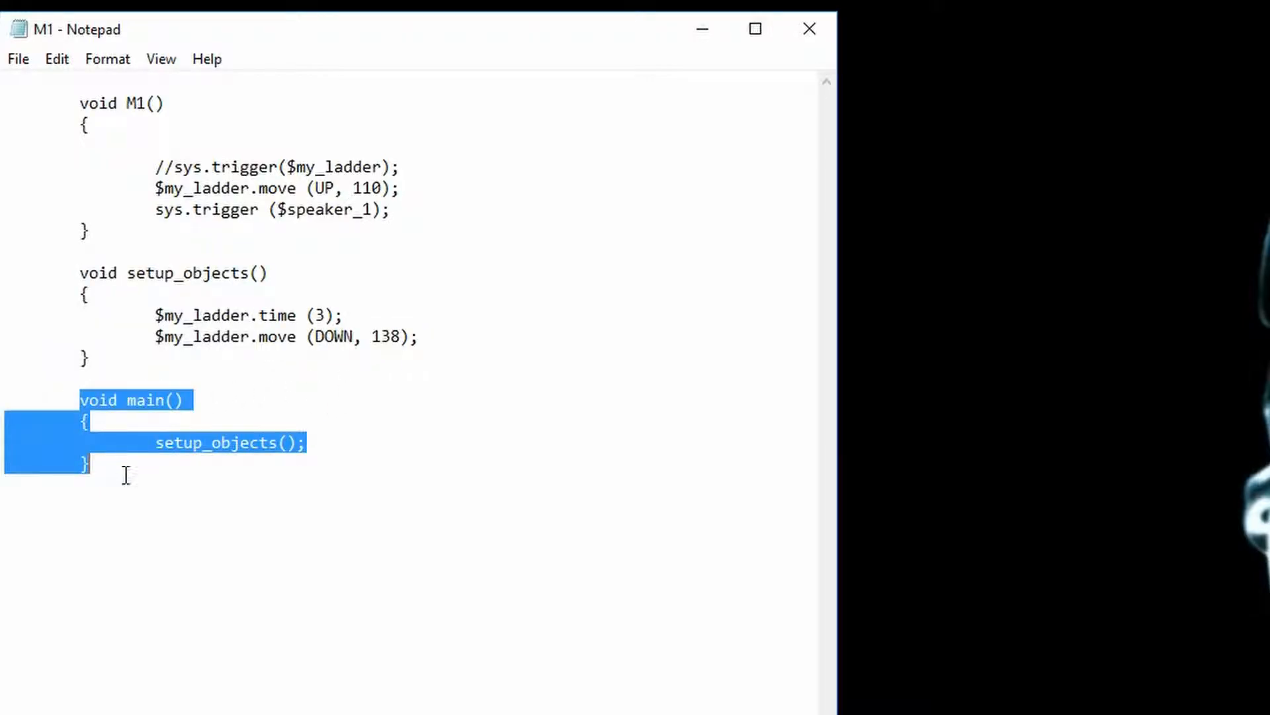
pyautogui.click(331, 419)
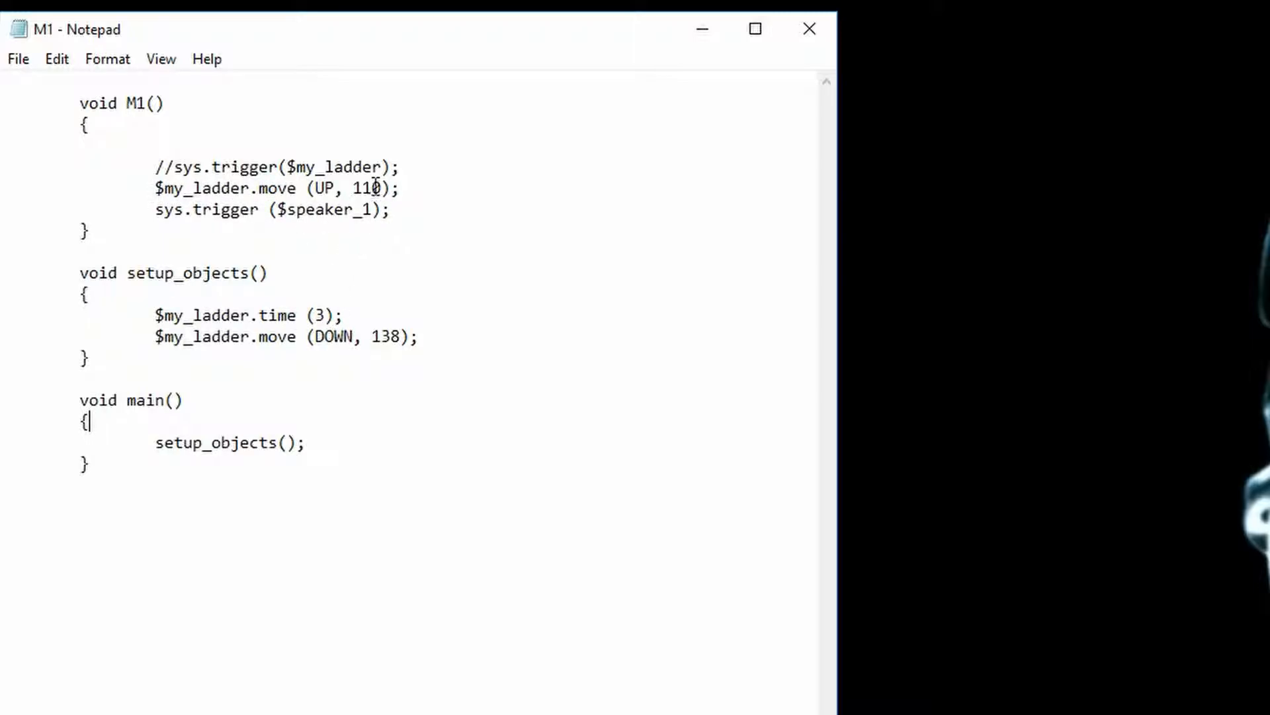
pyautogui.press('BackSpace')
pyautogui.press('BackSpace')
pyautogui.press('BackSpace')
pyautogui.write('138')
# Save the script file
pyautogui.moveTo(154, 210); pyautogui.dragTo(261, 210)
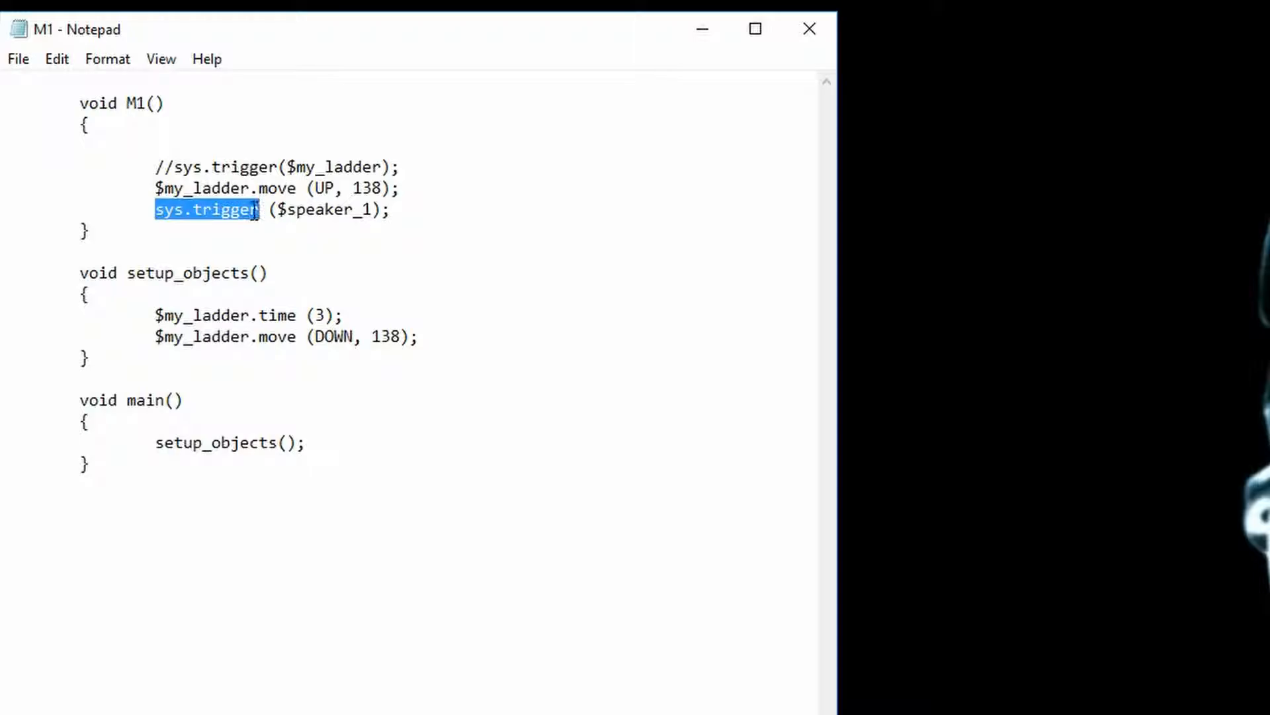
pyautogui.click(213, 241)
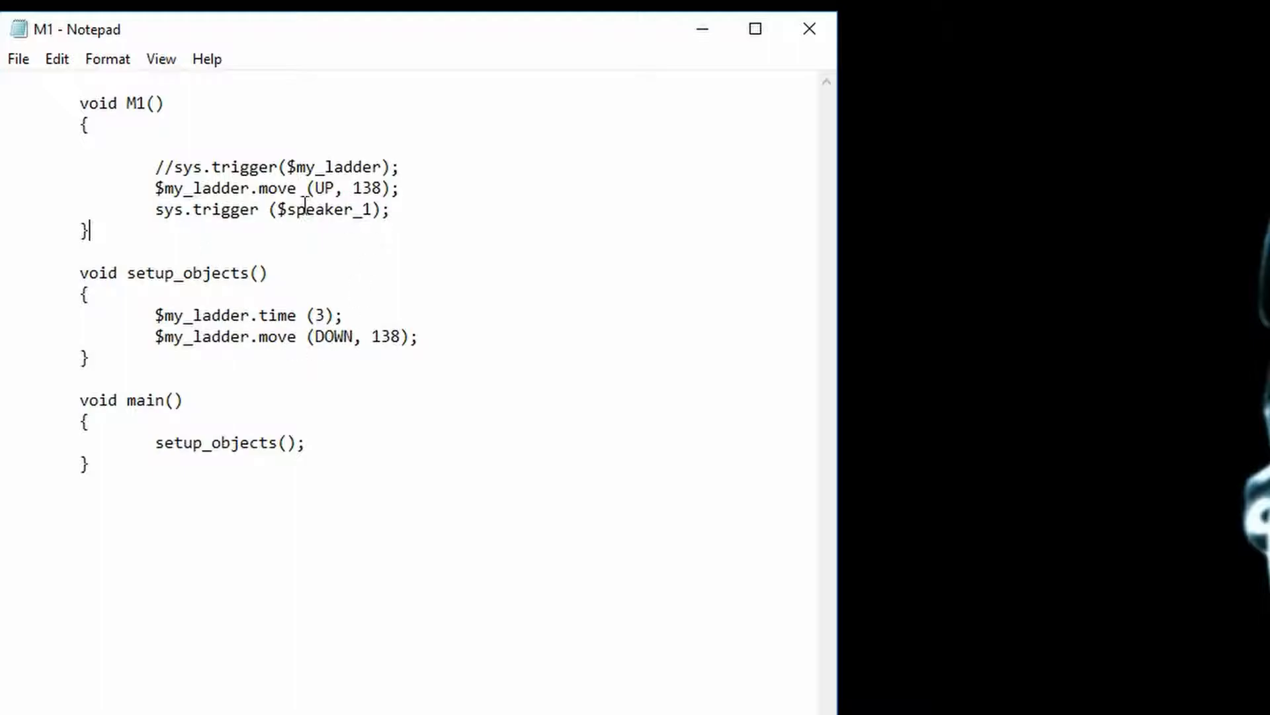
pyautogui.click(18, 59)
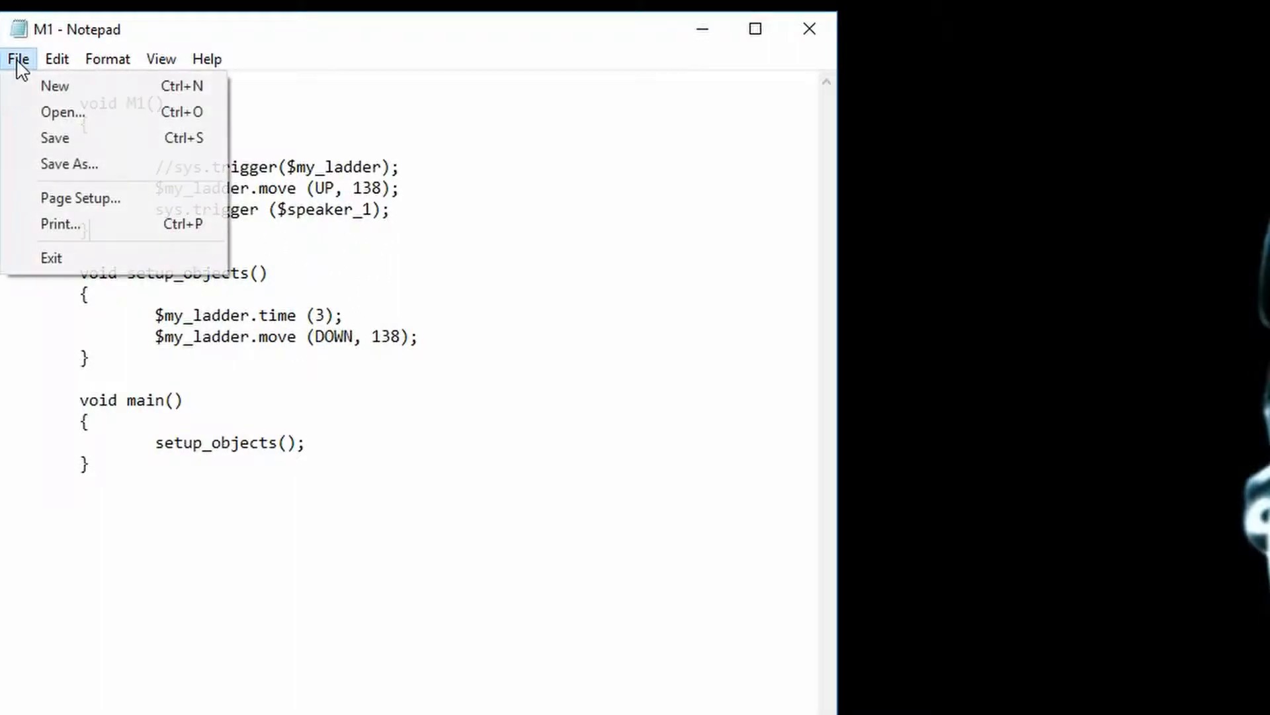
pyautogui.click(66, 138)
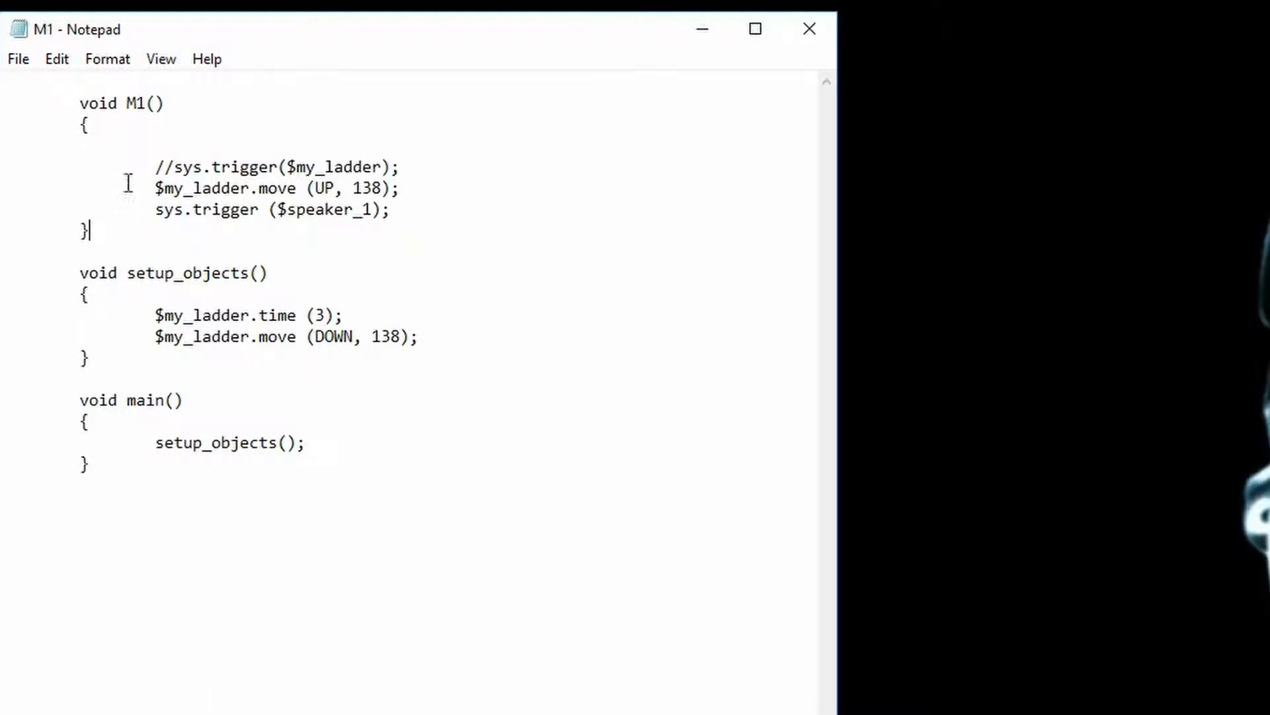
# Save the script as M1.script on the Desktop, replacing the existing file, and close Notepad
pyautogui.click(20, 59)
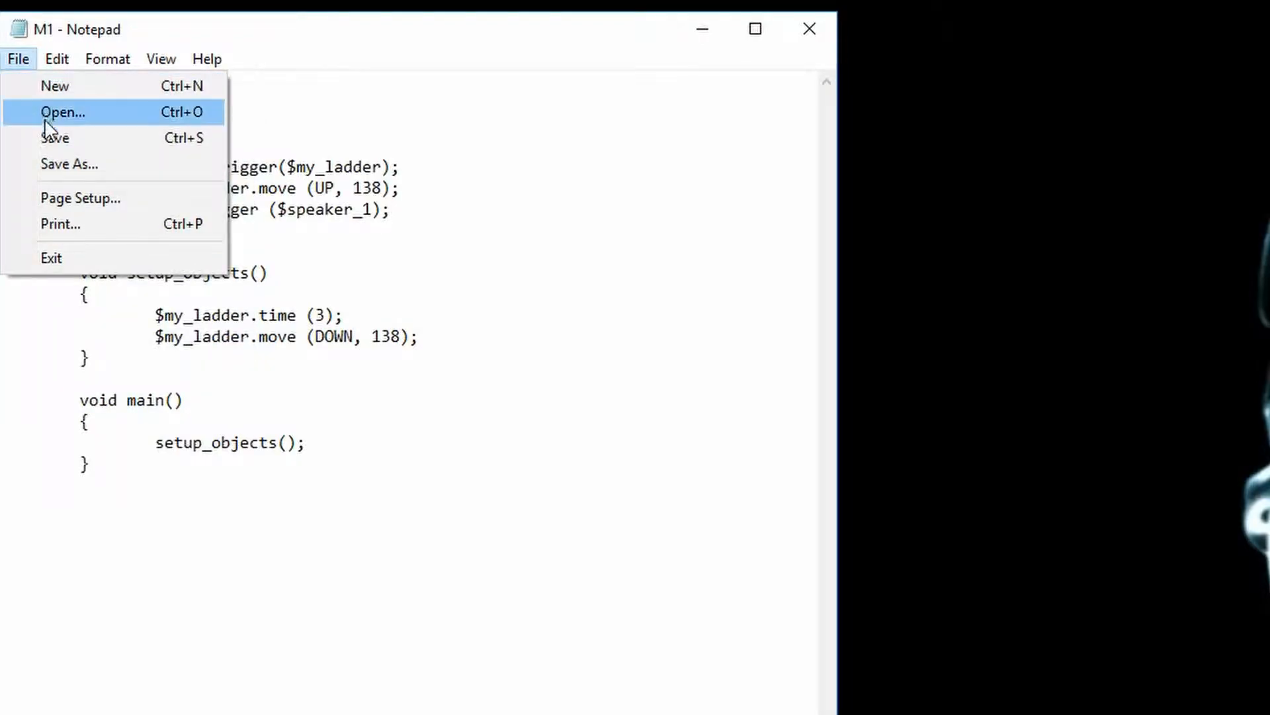
pyautogui.click(53, 167)
pyautogui.click(201, 587)
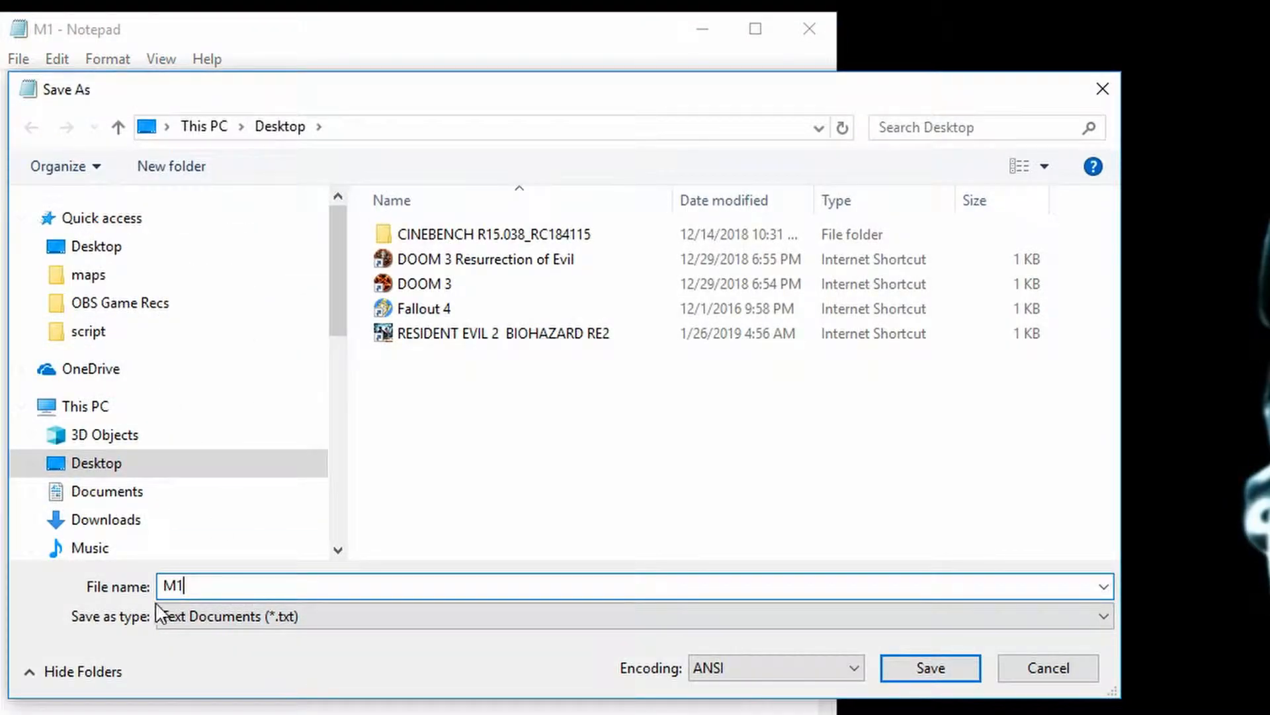
pyautogui.write('.')
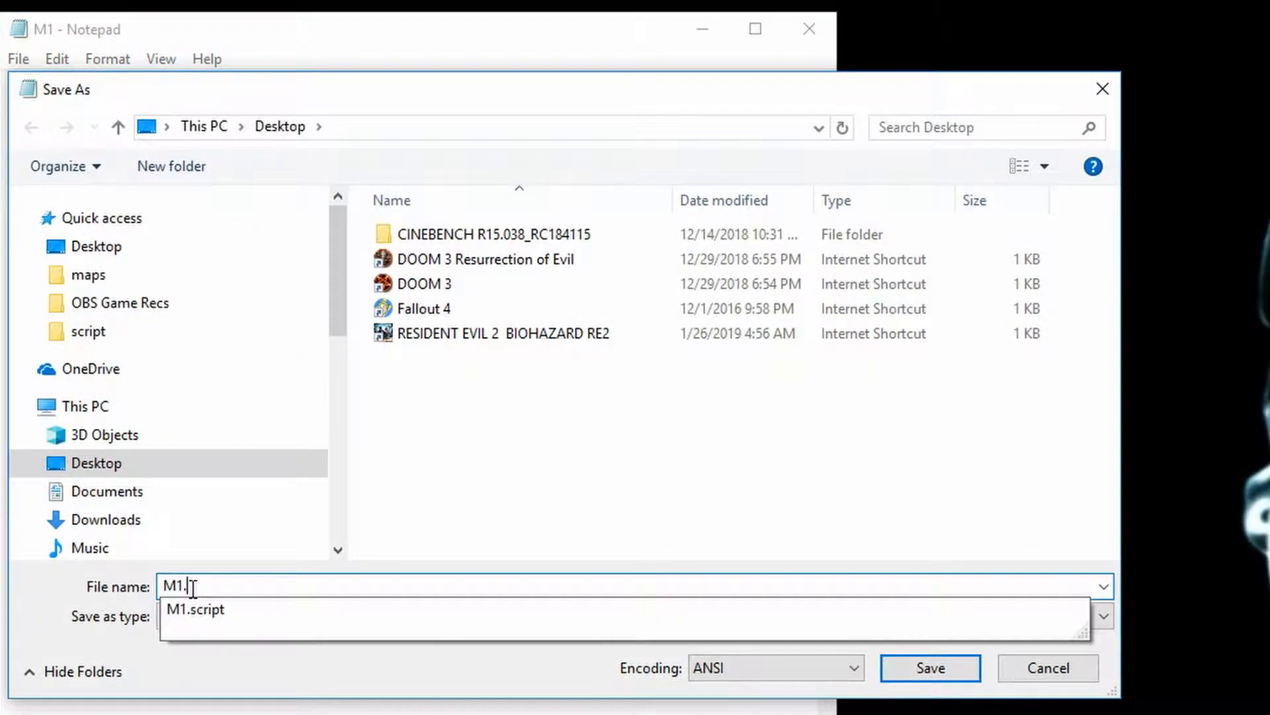
pyautogui.write('script')
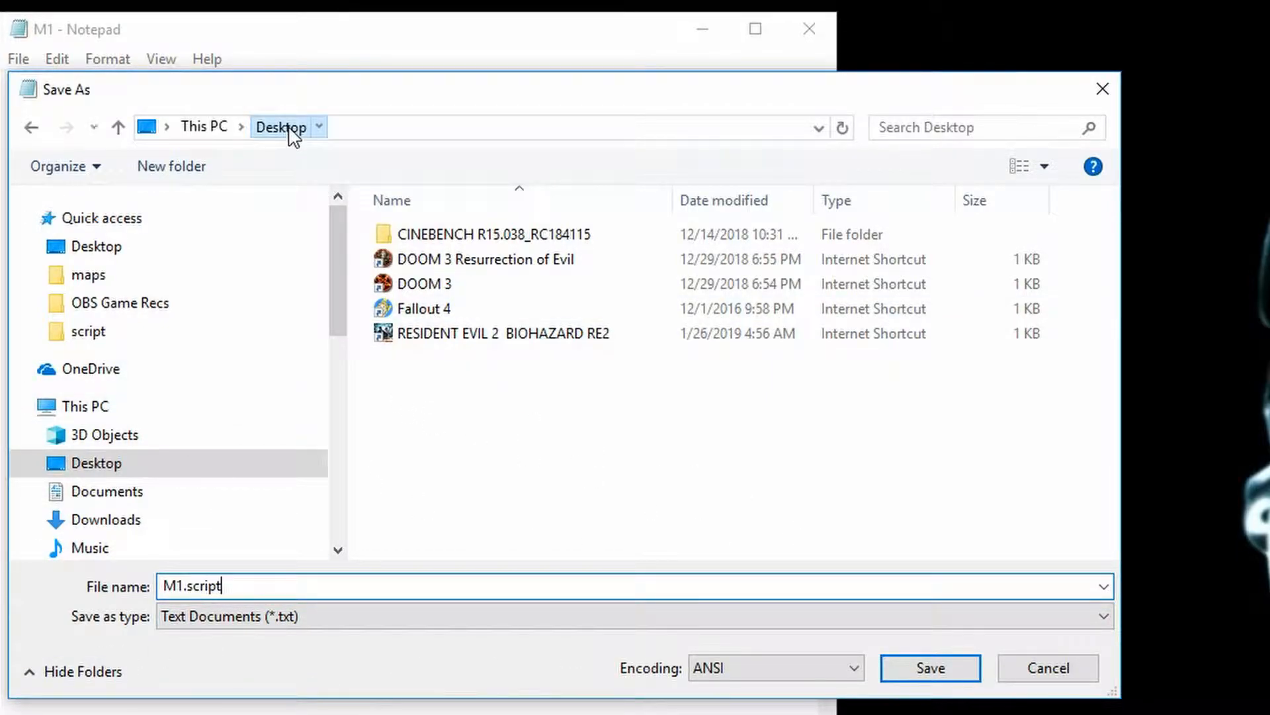
pyautogui.click(930, 668)
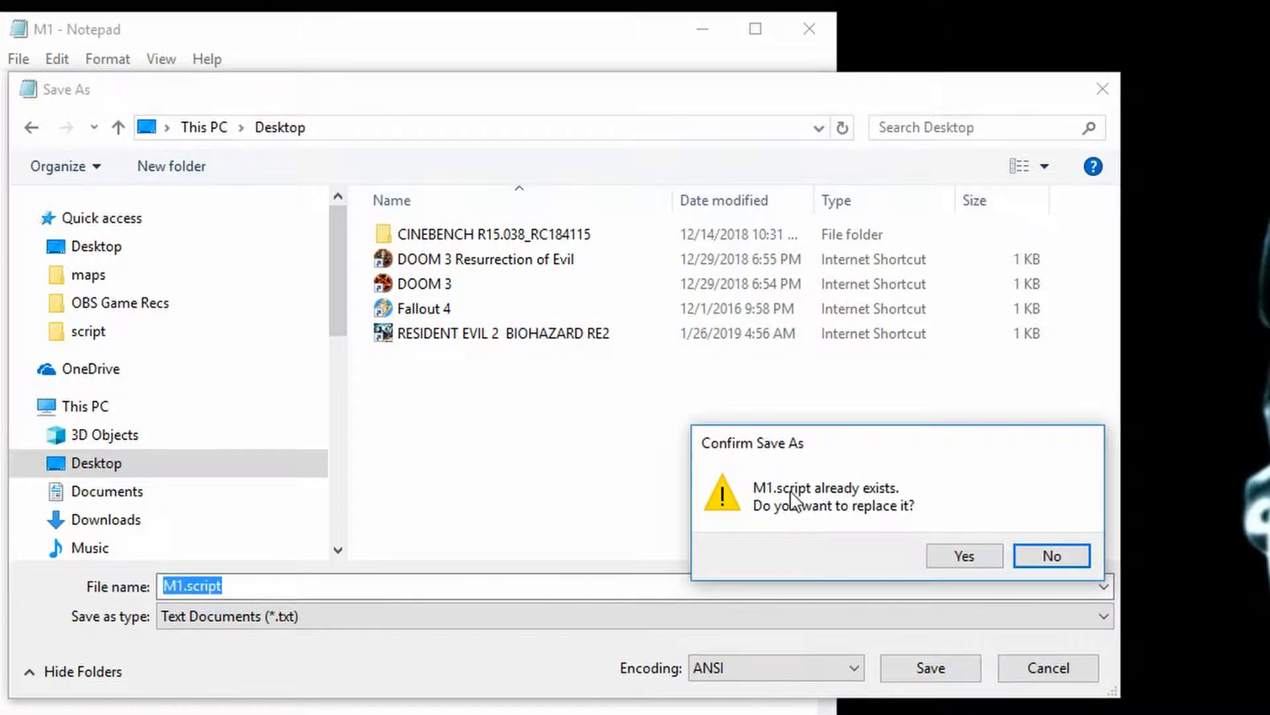
pyautogui.click(948, 561)
pyautogui.click(809, 28)
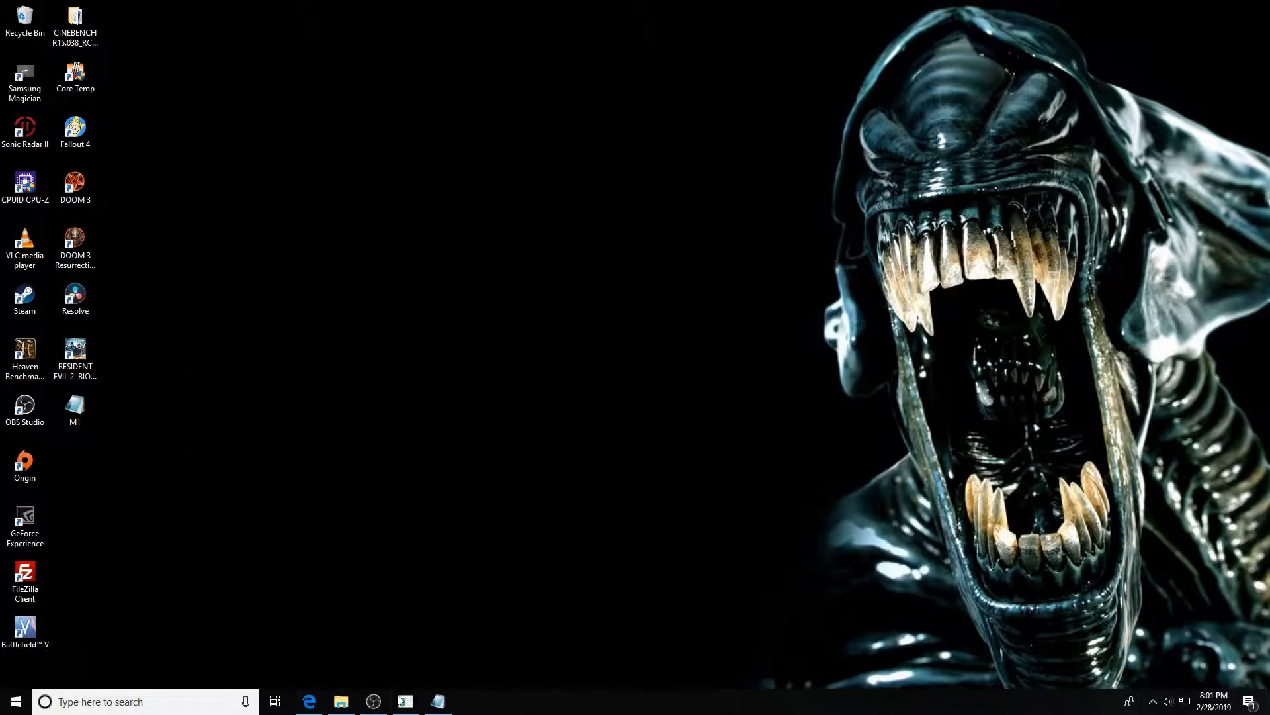
# In File Explorer, open the Doom 3 base/maps folder and move the M1 script from the desktop into it
pyautogui.click(340, 701)
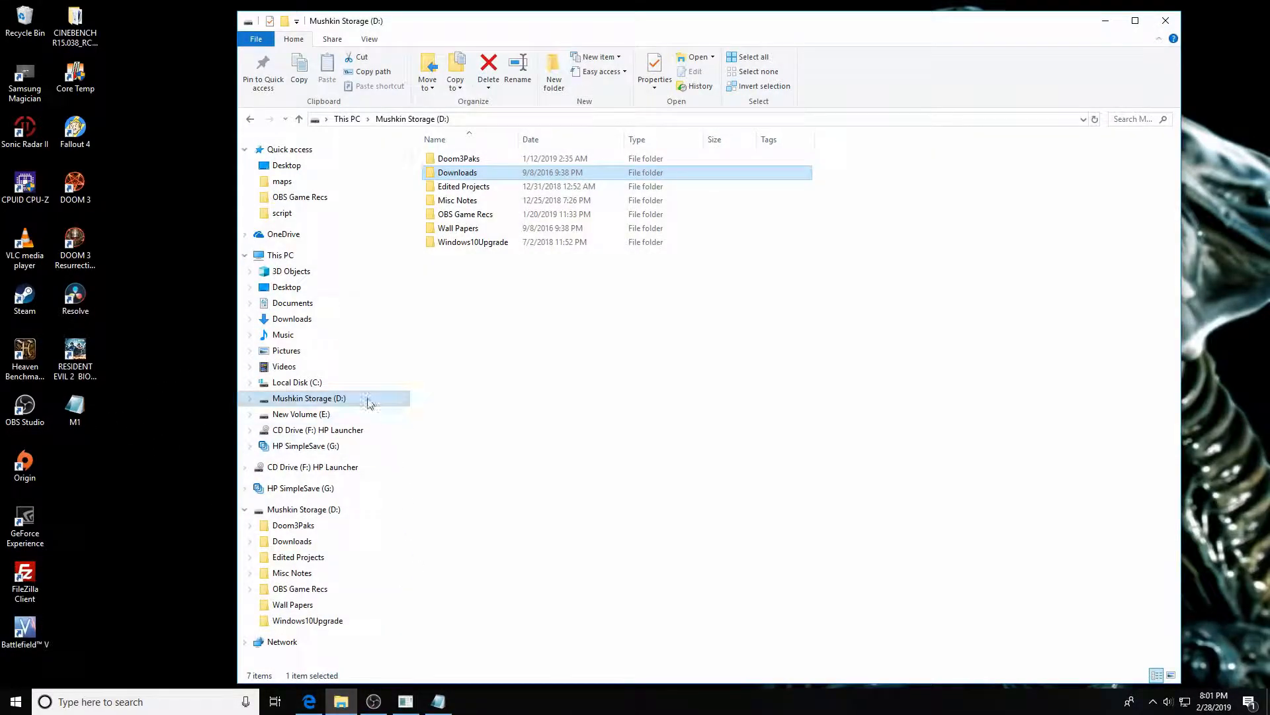
pyautogui.doubleClick(463, 171)
pyautogui.doubleClick(464, 170)
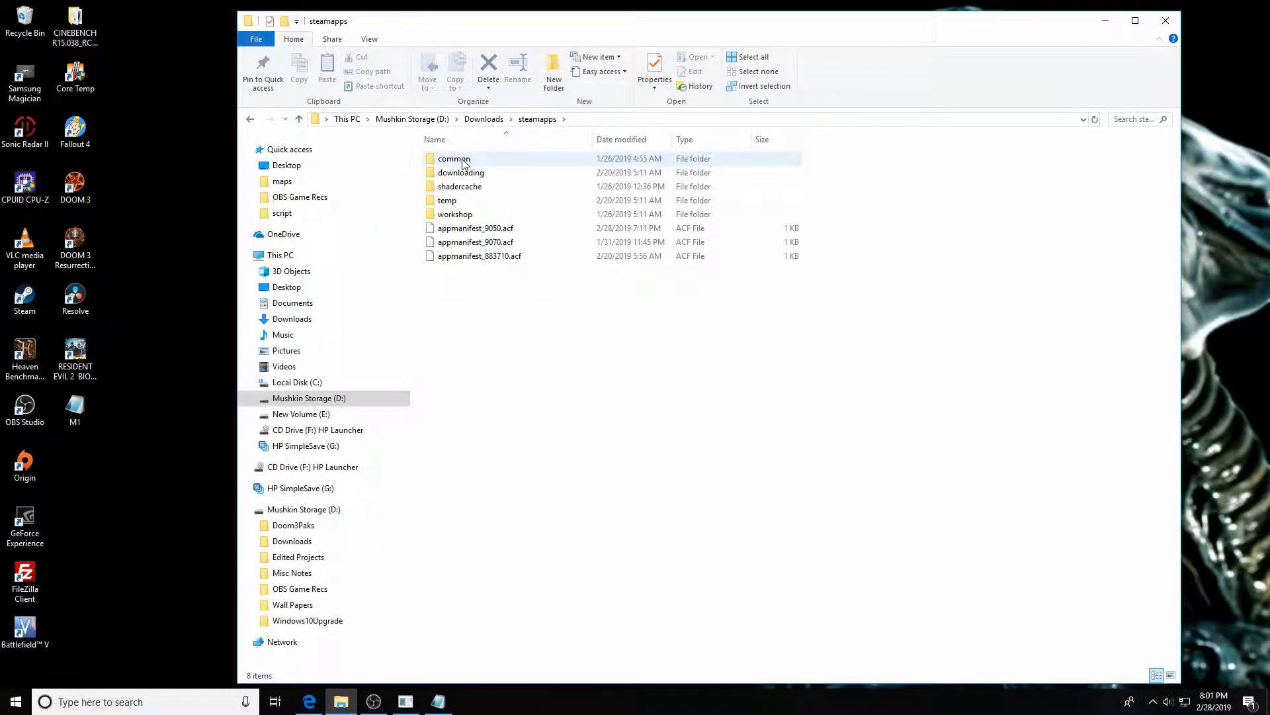
pyautogui.doubleClick(465, 162)
pyautogui.doubleClick(467, 160)
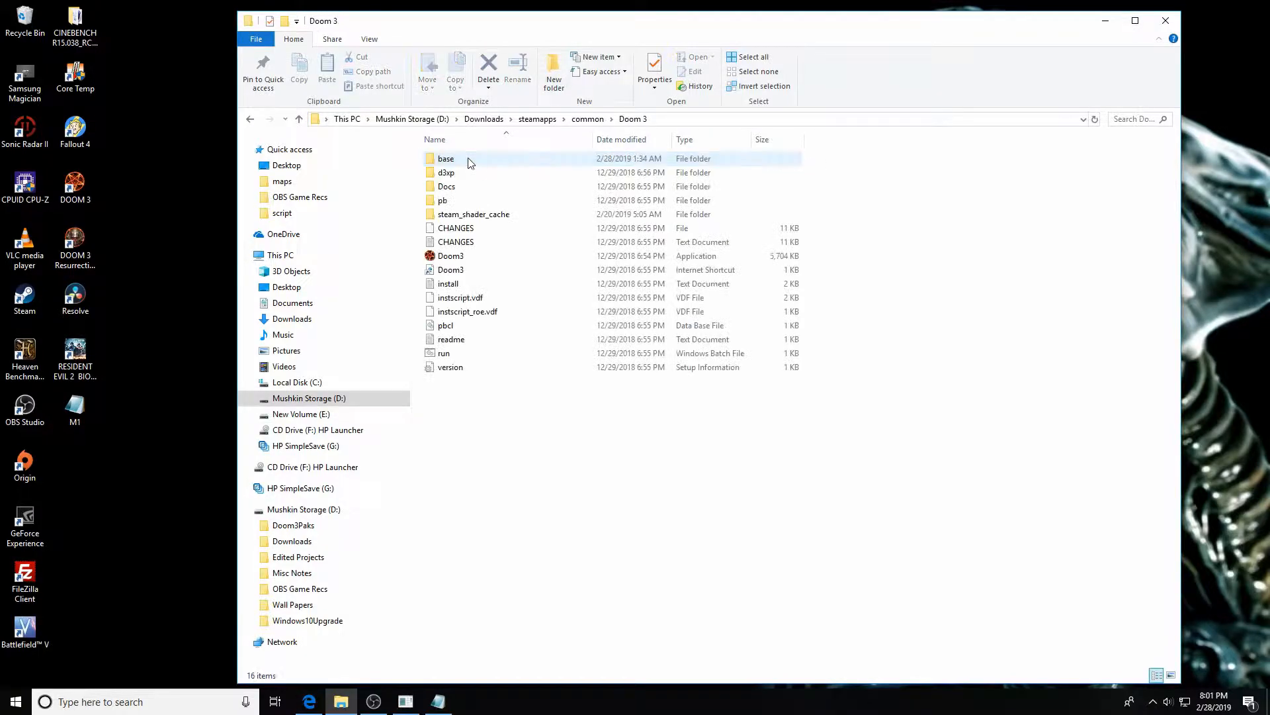
pyautogui.doubleClick(468, 161)
pyautogui.doubleClick(455, 159)
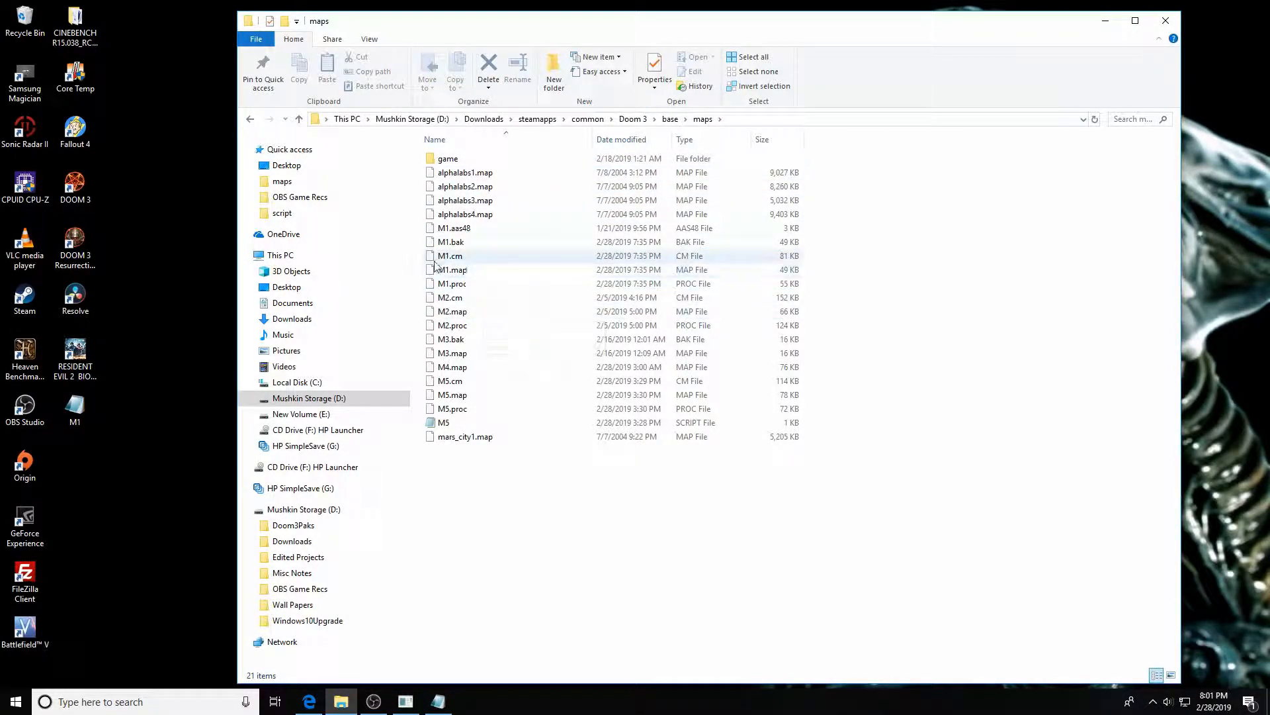
pyautogui.click(518, 260)
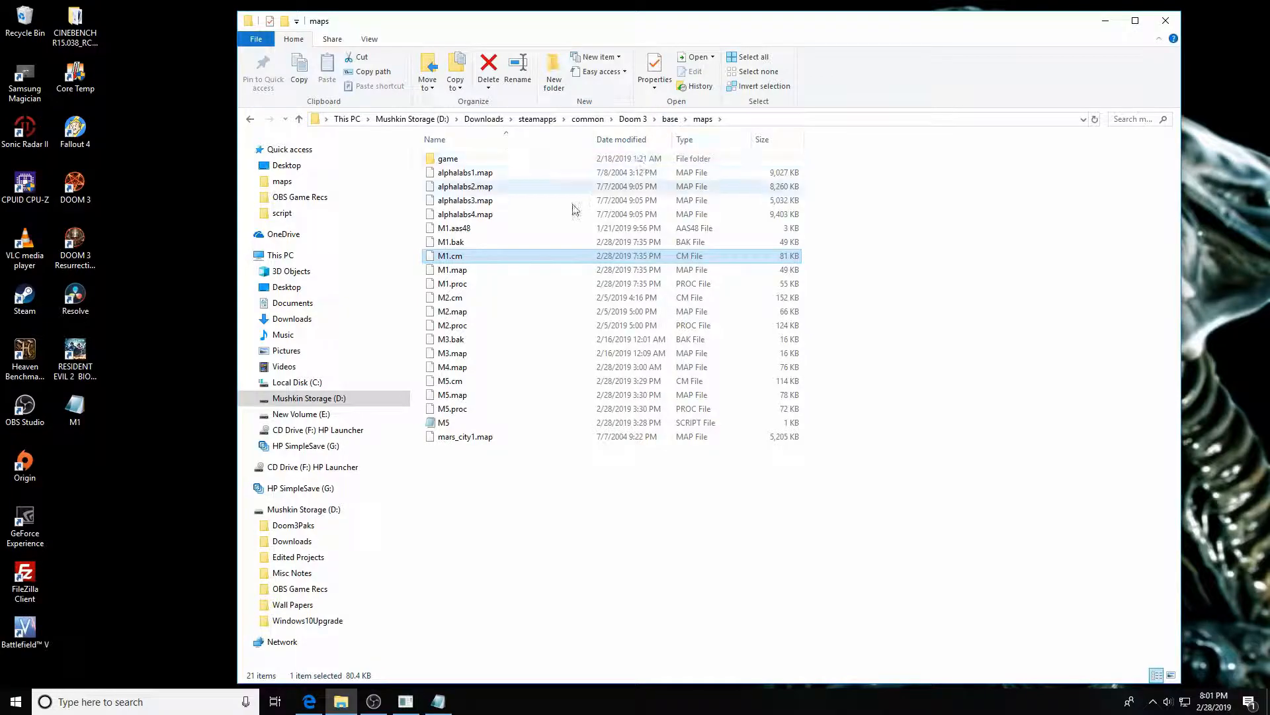
pyautogui.rightClick(519, 258)
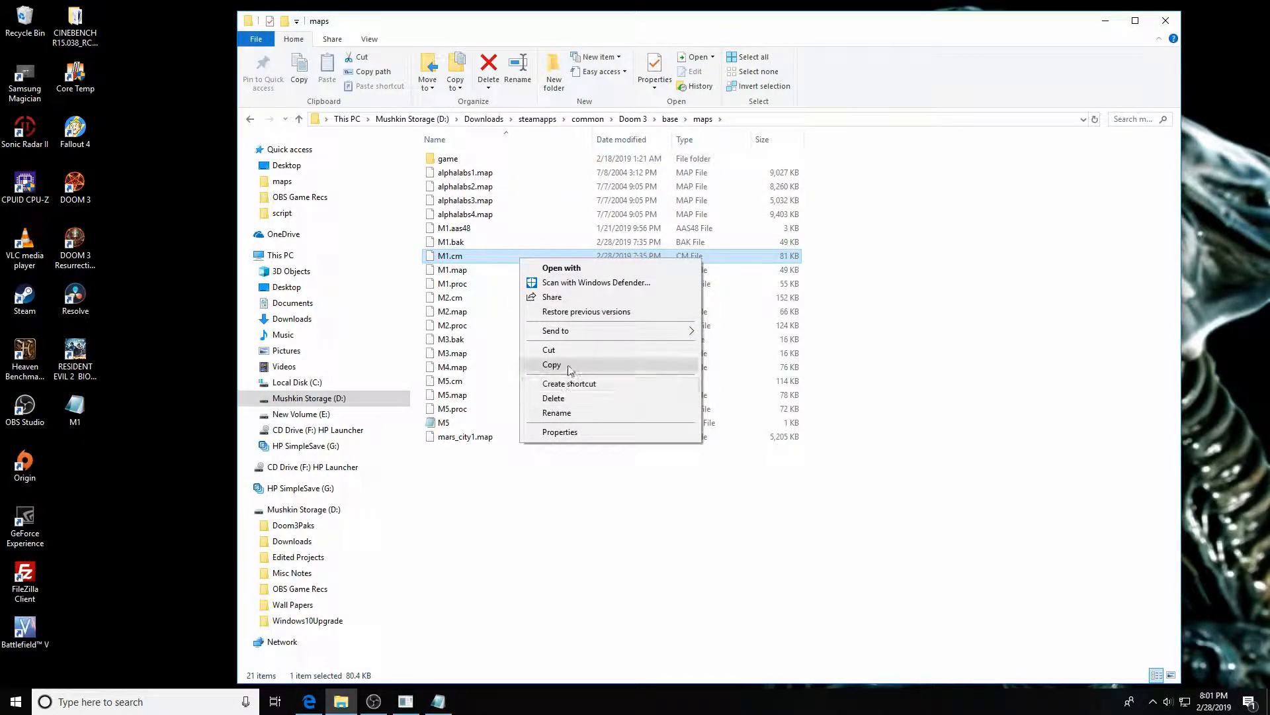
pyautogui.click(527, 483)
pyautogui.moveTo(78, 416); pyautogui.dragTo(496, 297)
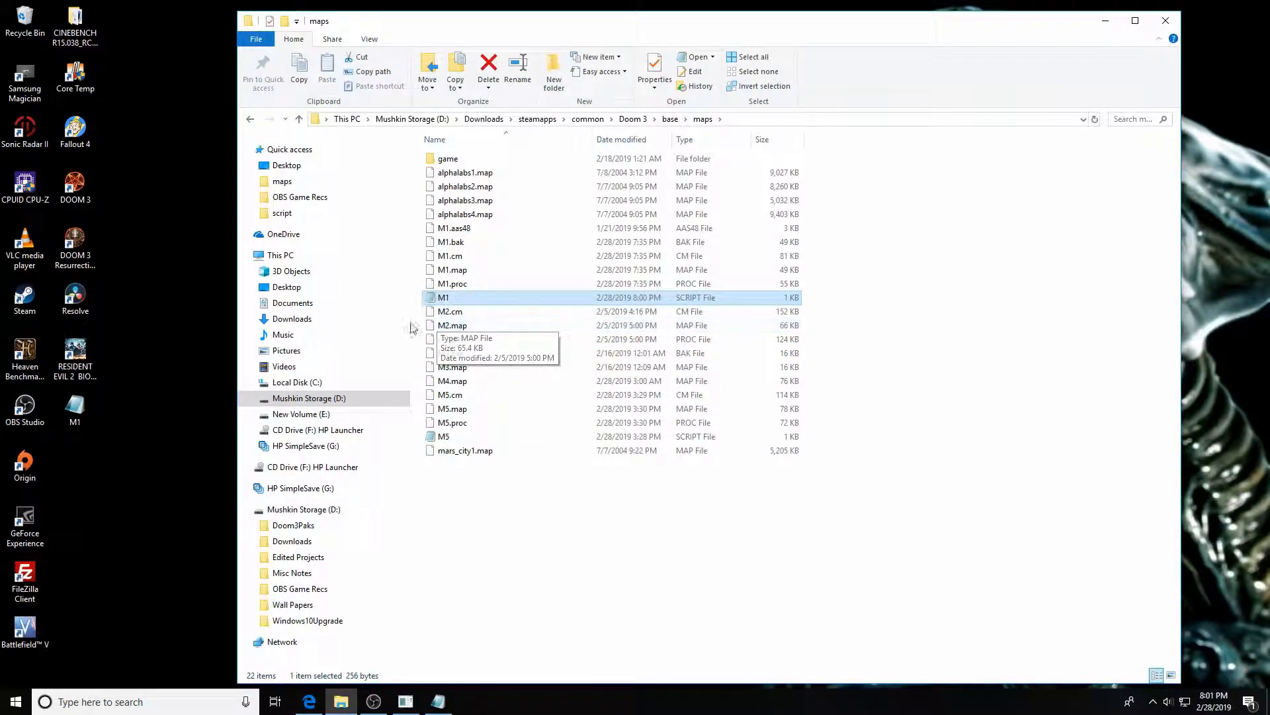
# Open the M1 script in the maps folder to review its contents, then close it
pyautogui.doubleClick(443, 299)
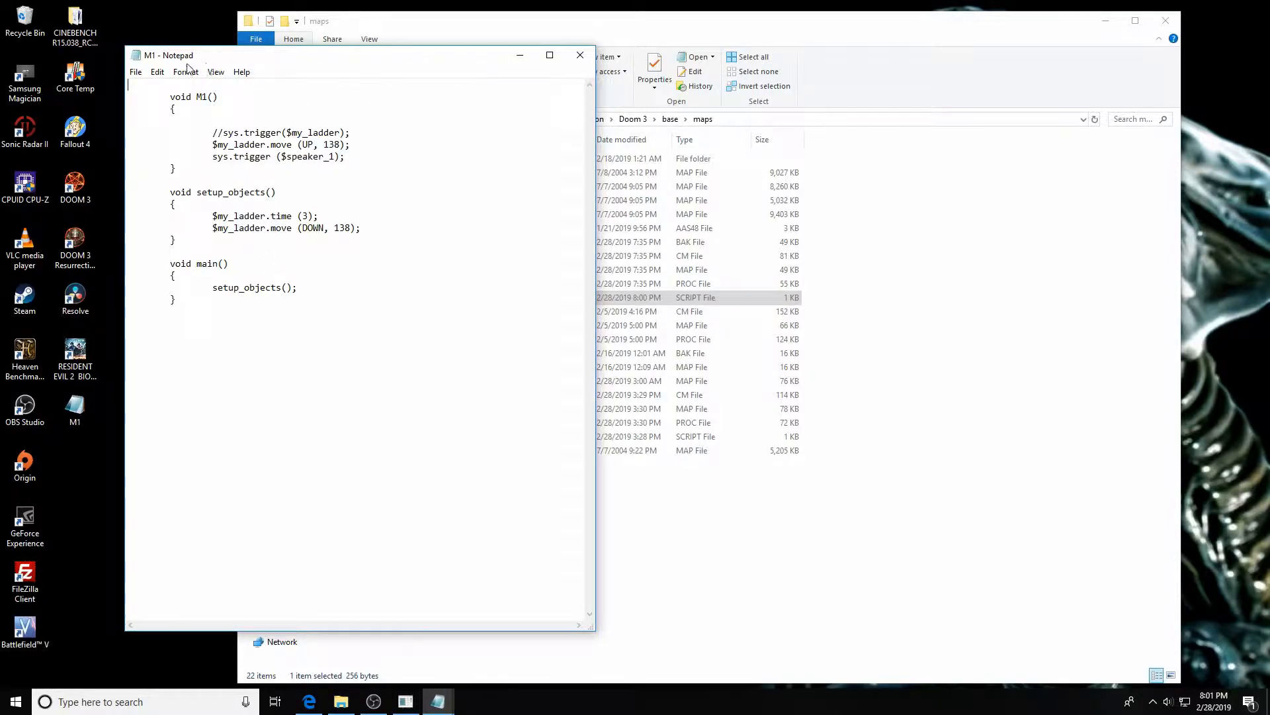
pyautogui.click(579, 60)
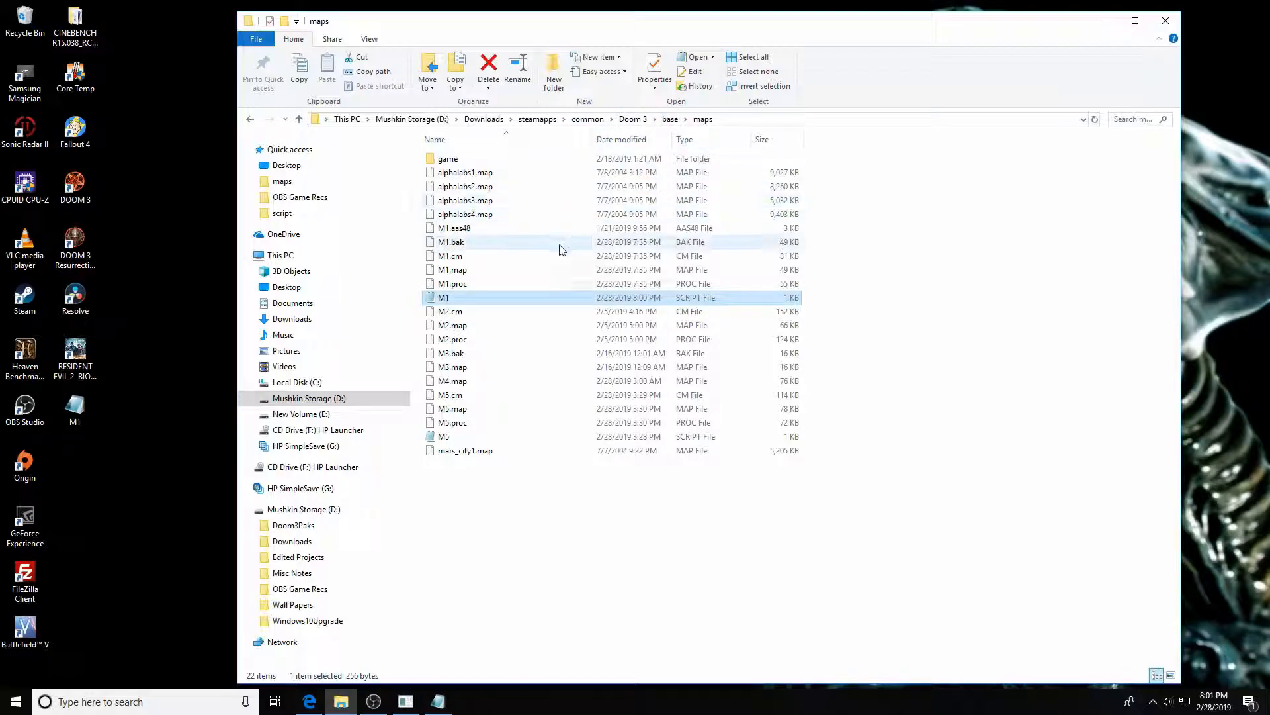
pyautogui.click(843, 465)
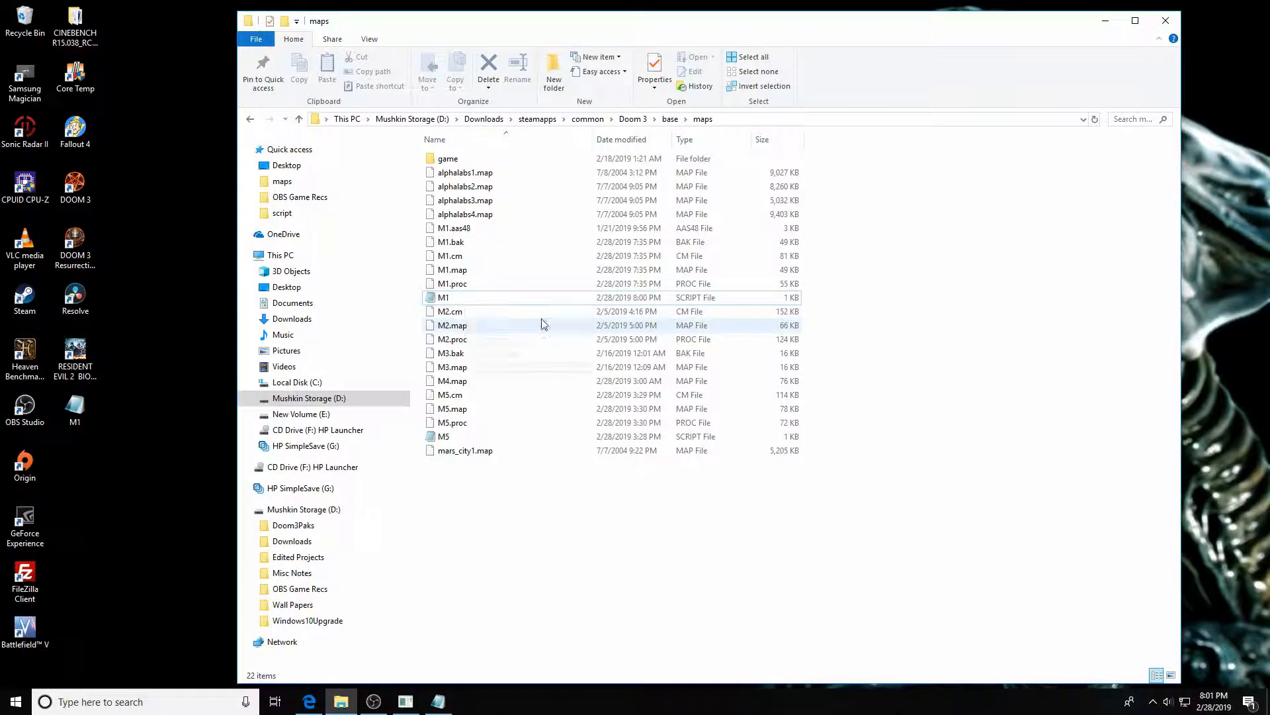
# Minimize the file window, switch to the Doom 3 game and load map m1 from the console
pyautogui.click(1105, 23)
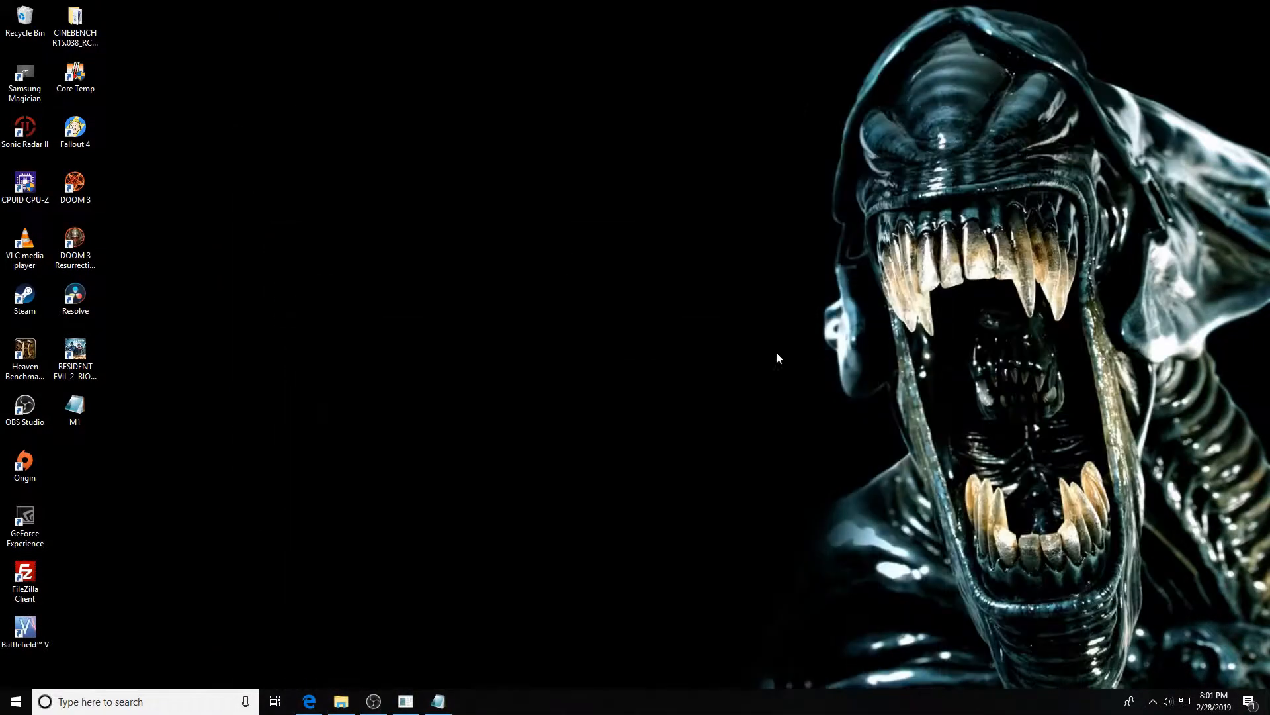
pyautogui.click(406, 701)
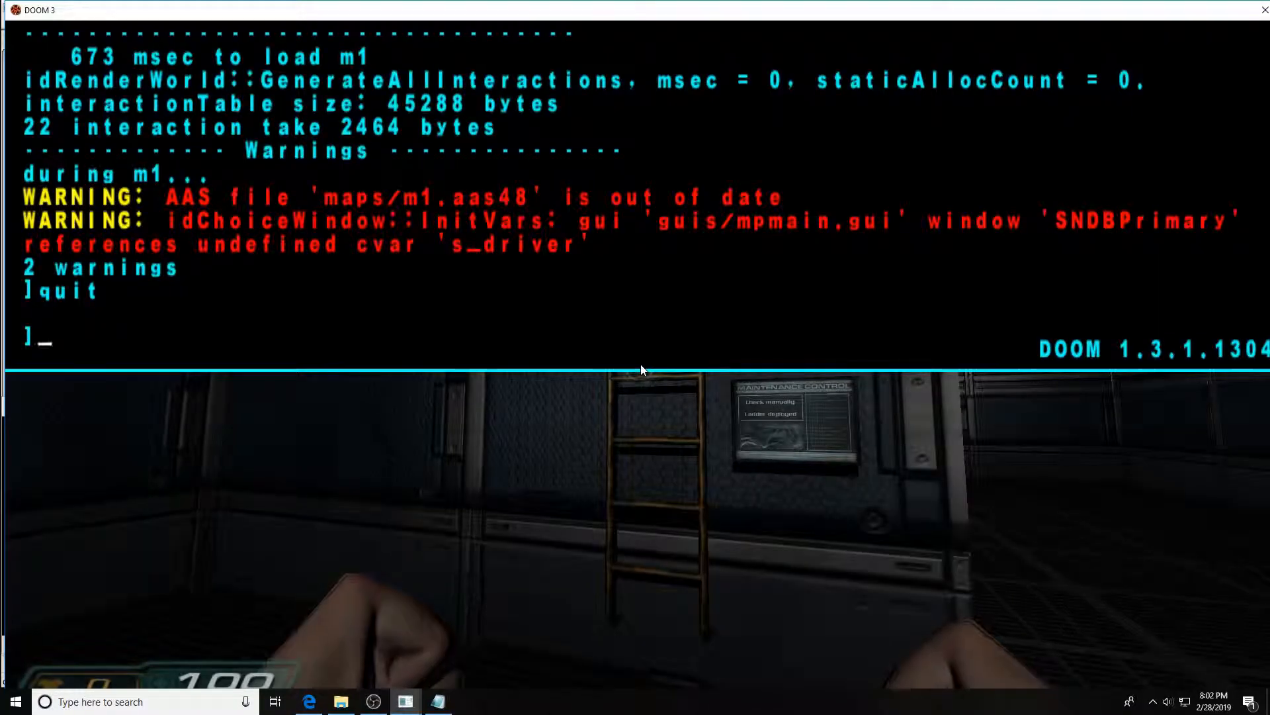
pyautogui.write('map m1')
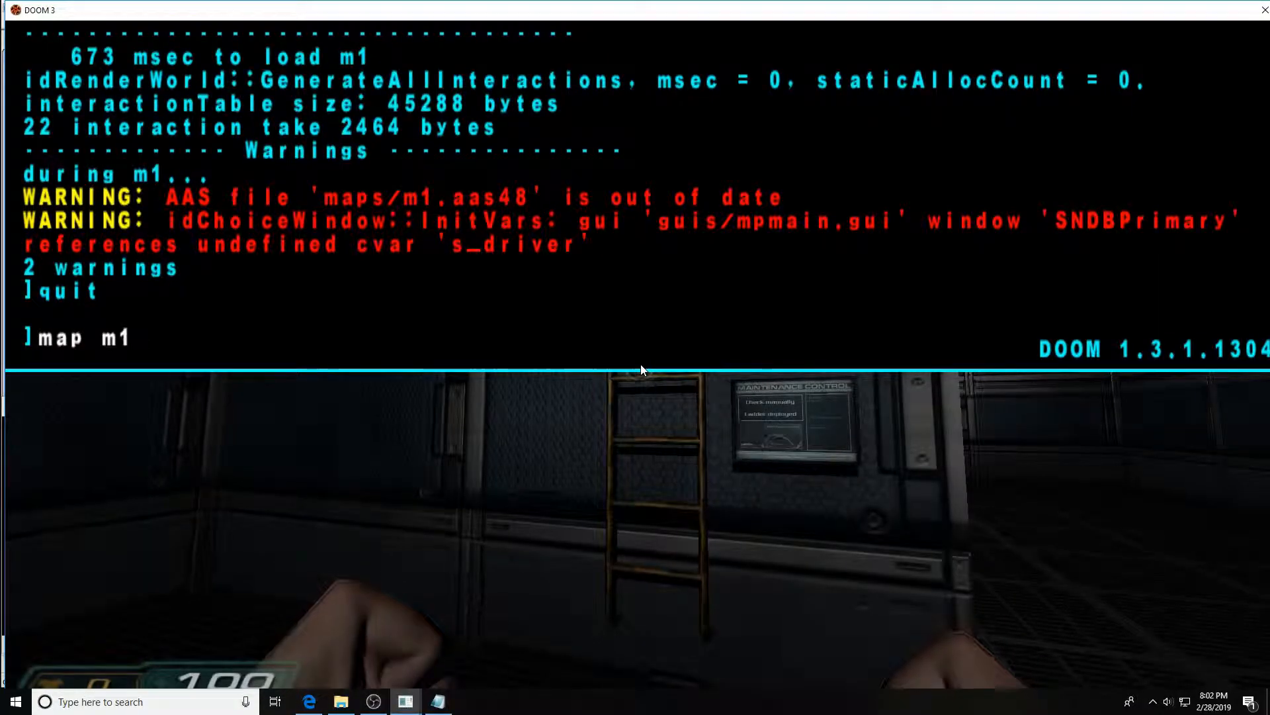
pyautogui.press('Return')
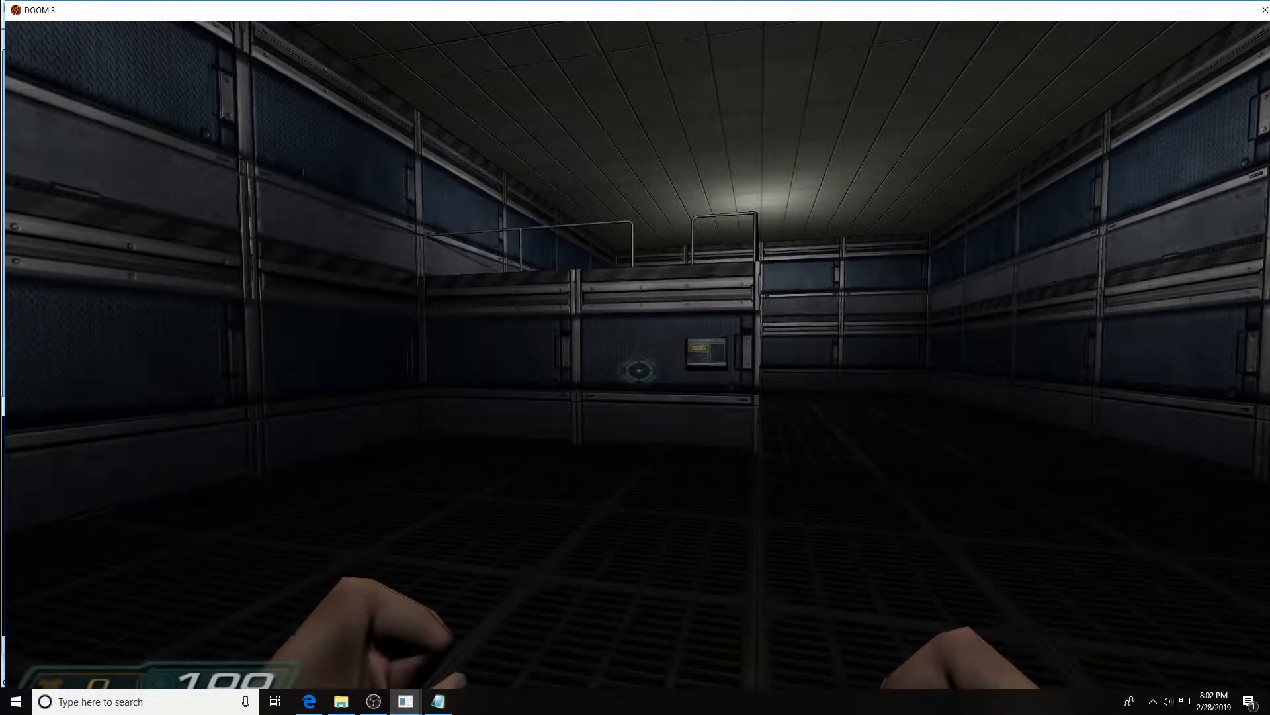
# Walk to the maintenance panel, activate Open Main Vent Hatch, and step back to watch the ladder move
pyautogui.press('w')
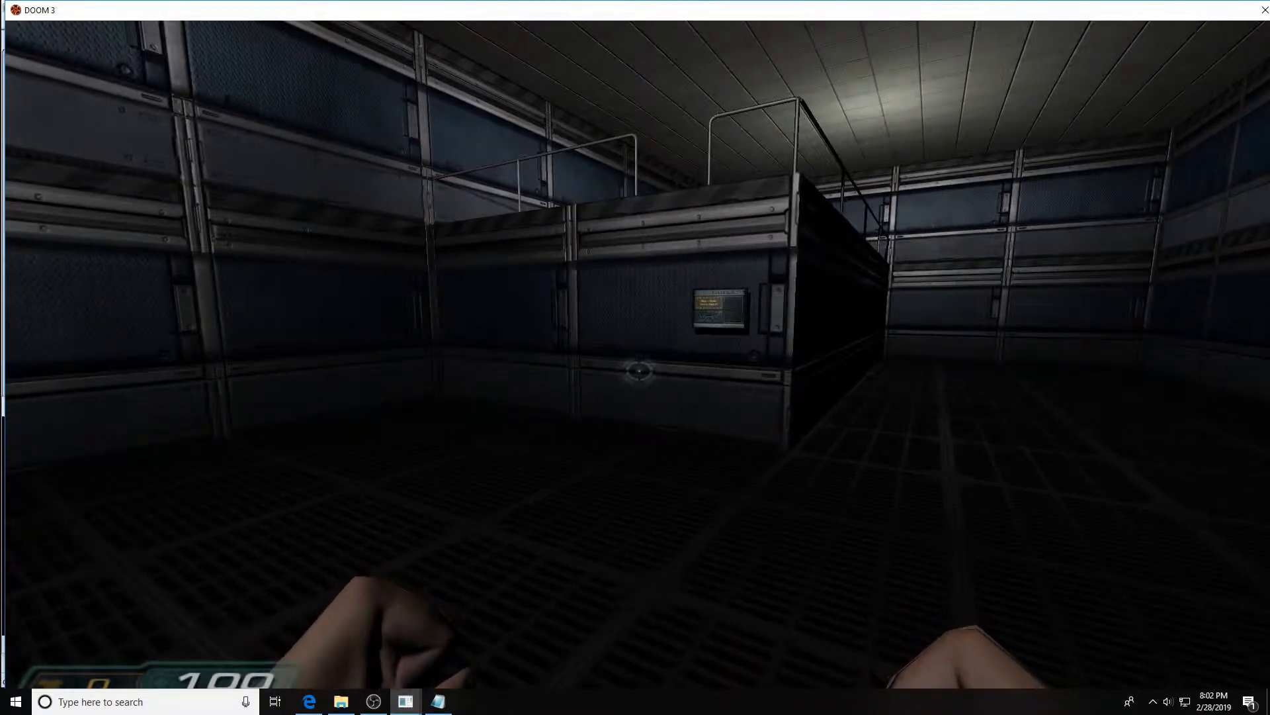
pyautogui.press('w')
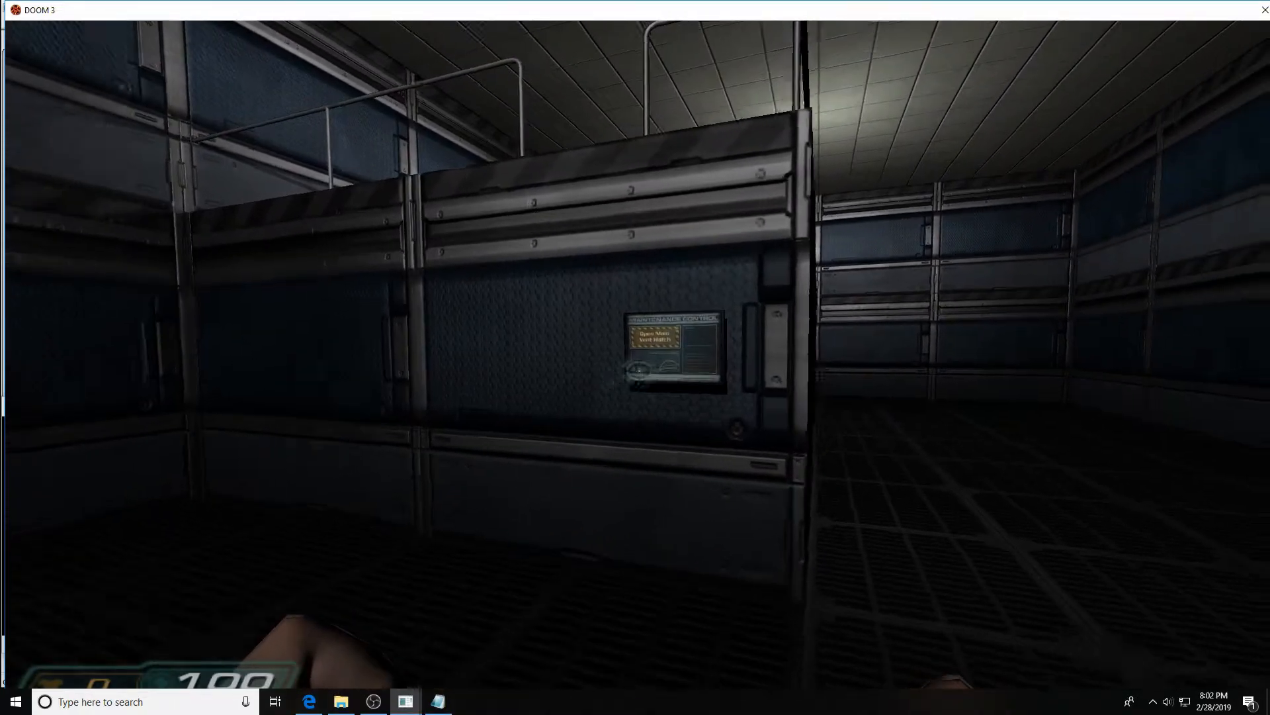
pyautogui.press('w')
pyautogui.press('s')
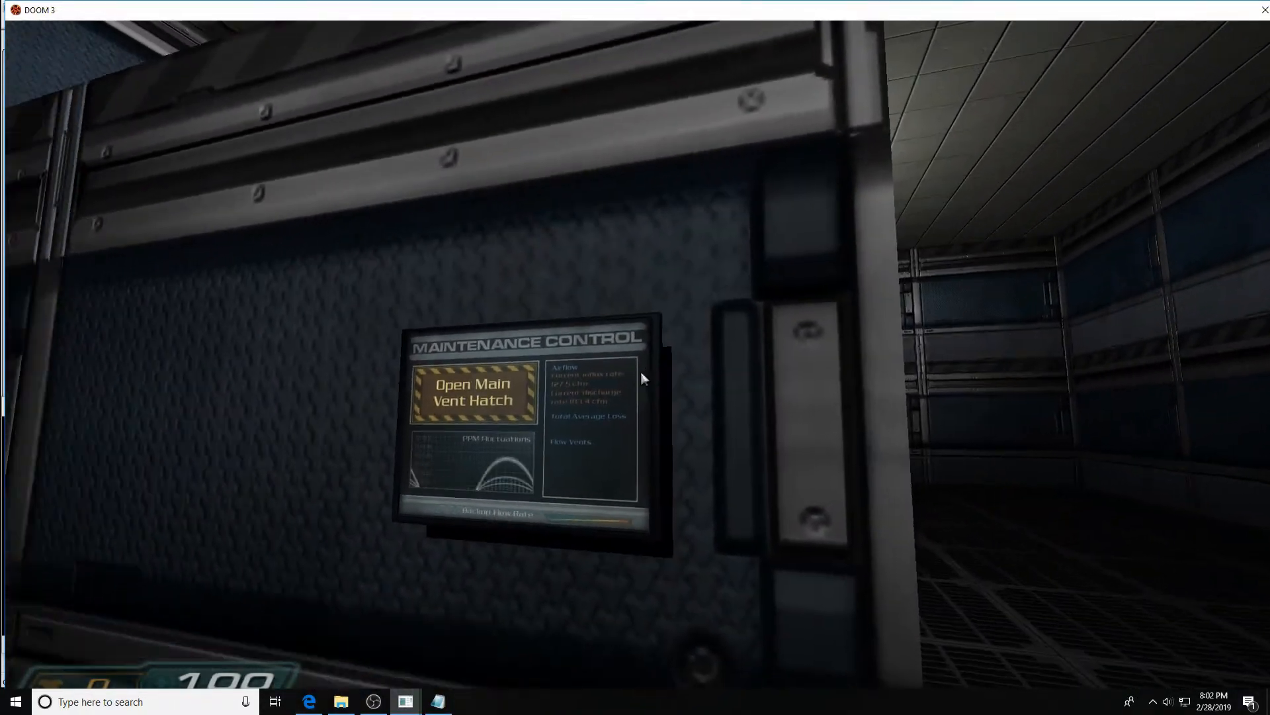
pyautogui.press('w')
pyautogui.press('w')
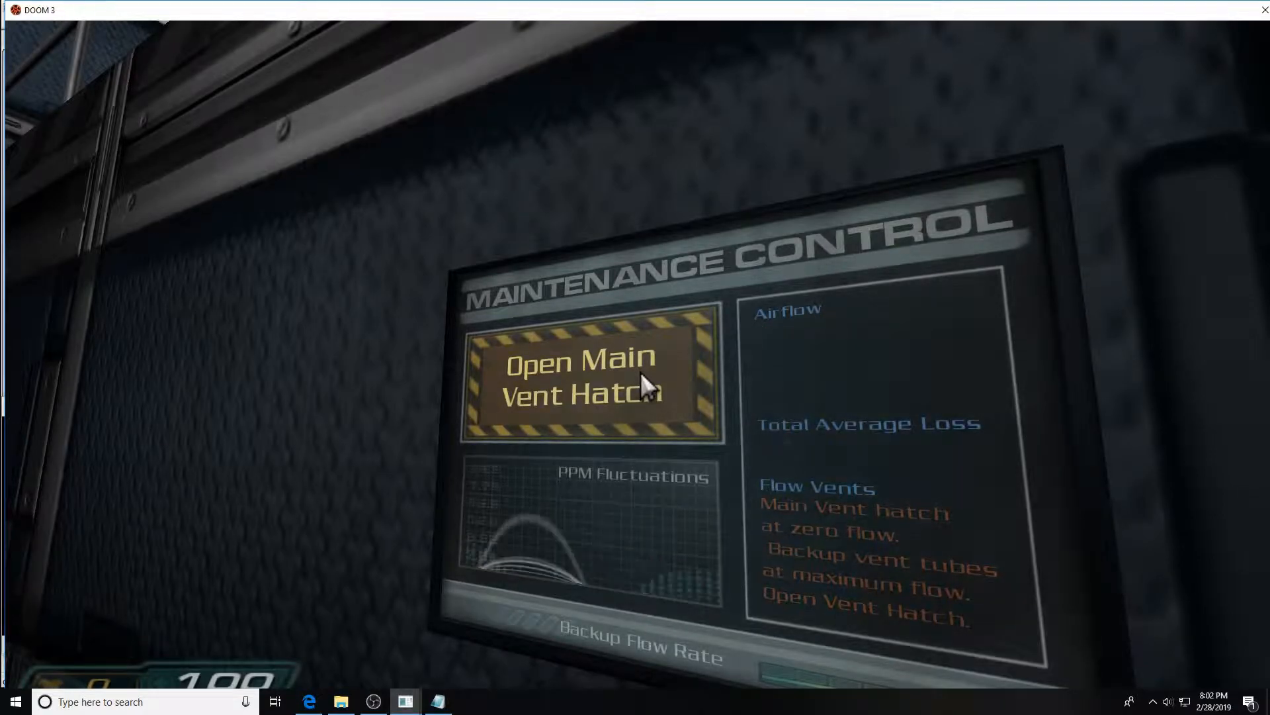
pyautogui.click(640, 371)
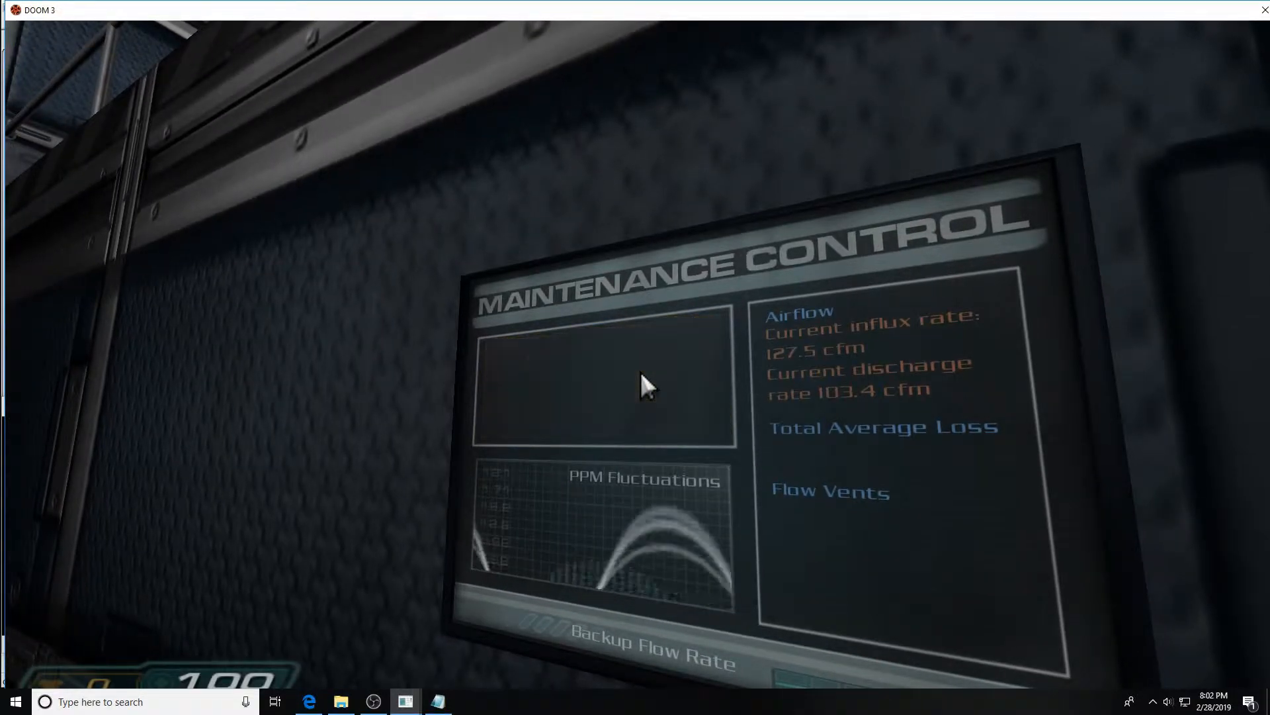
pyautogui.press('s')
pyautogui.press('s')
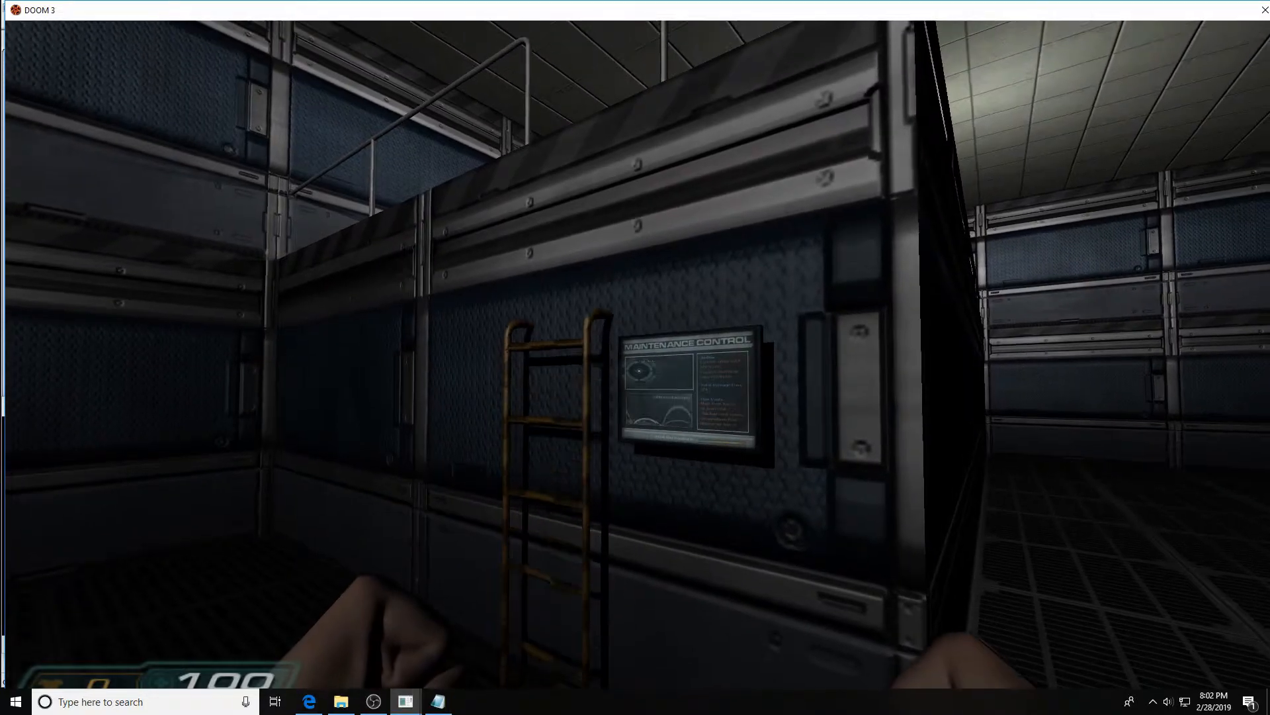
pyautogui.press('a')
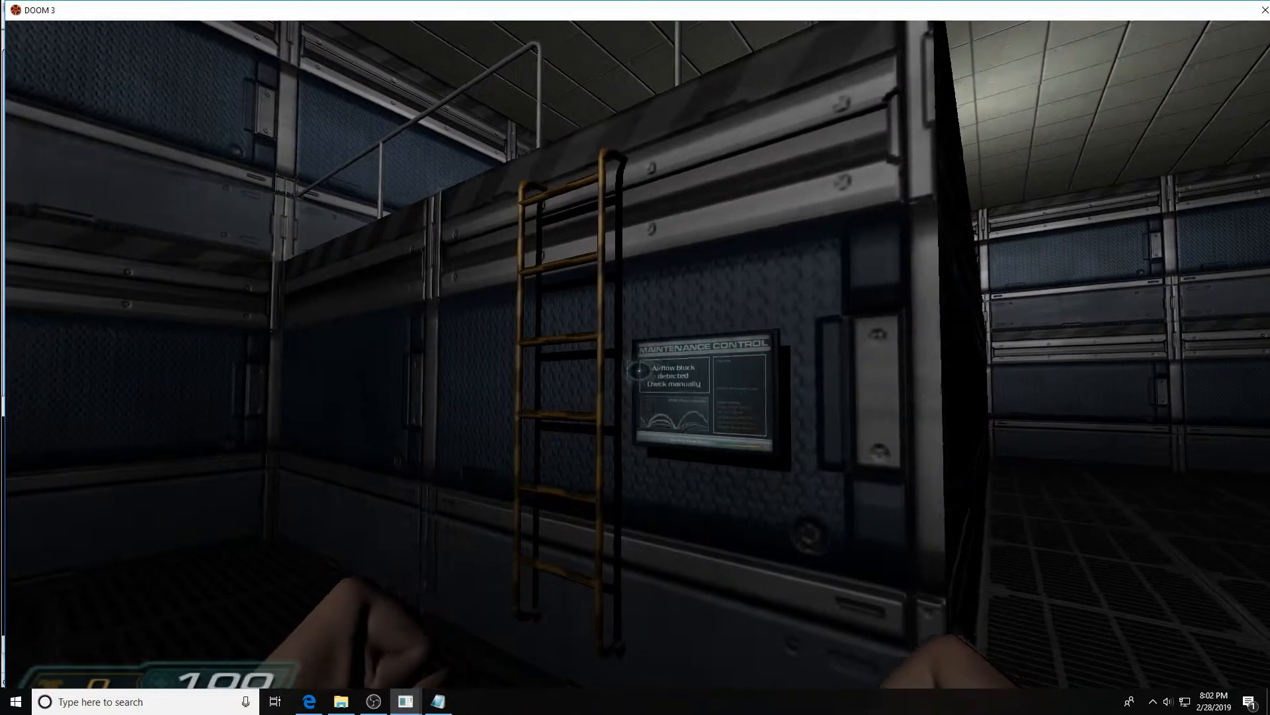
pyautogui.press('w')
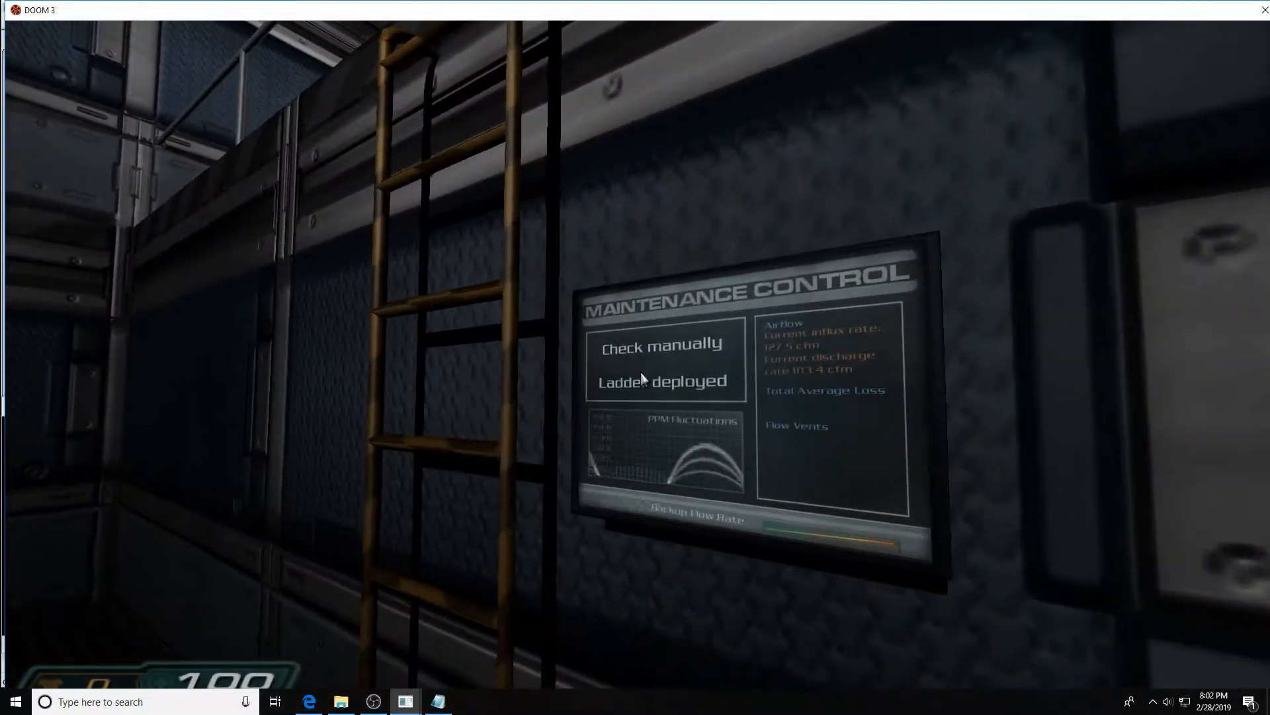
# Reload the map from the console command history
pyautogui.press('`')
pyautogui.press('Up')
pyautogui.press('Up')
pyautogui.press('Down')
pyautogui.press('Return')
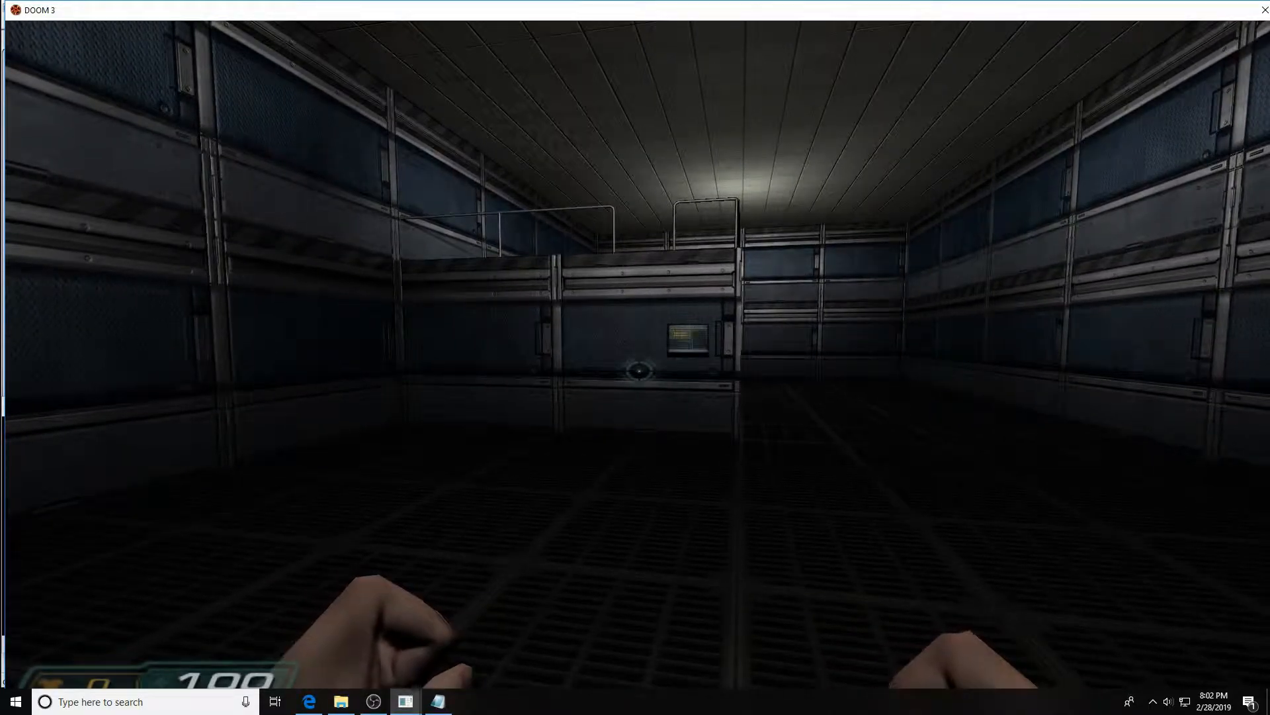
# Quit the game from the console to return to the editor
pyautogui.hotkey('ctrl', 'alt', '`')
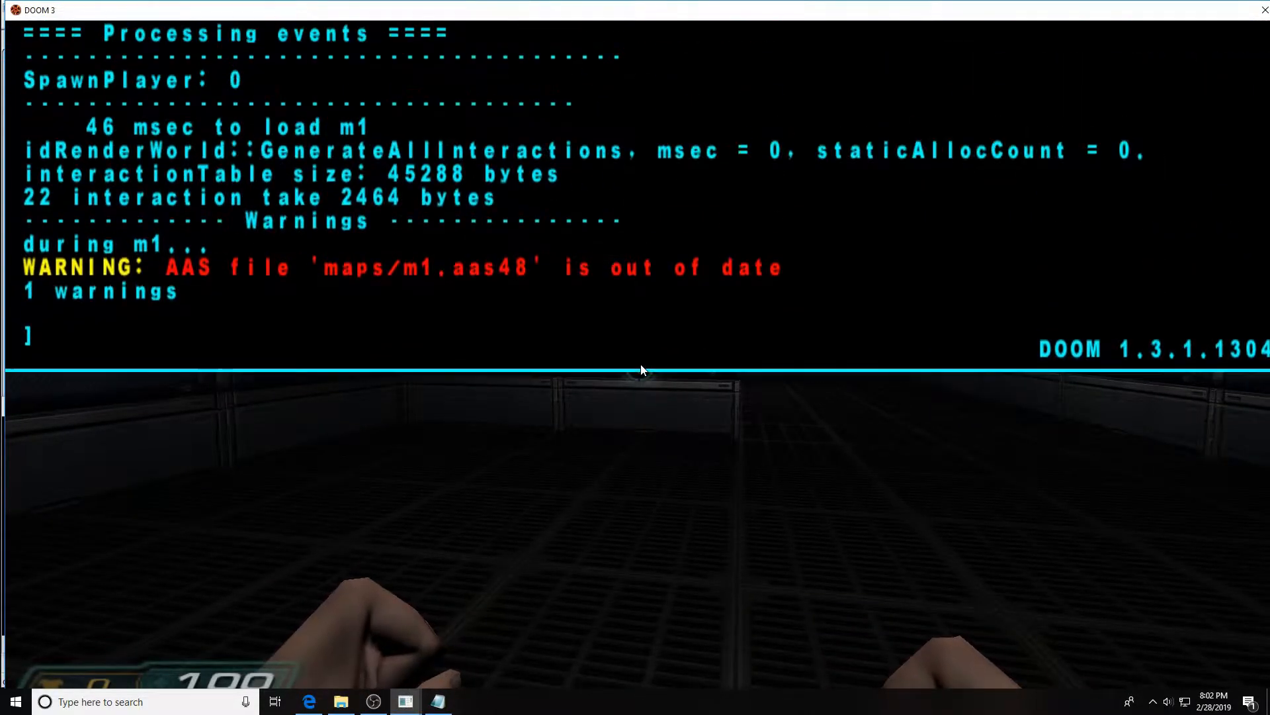
pyautogui.write('quit')
pyautogui.press('Return')
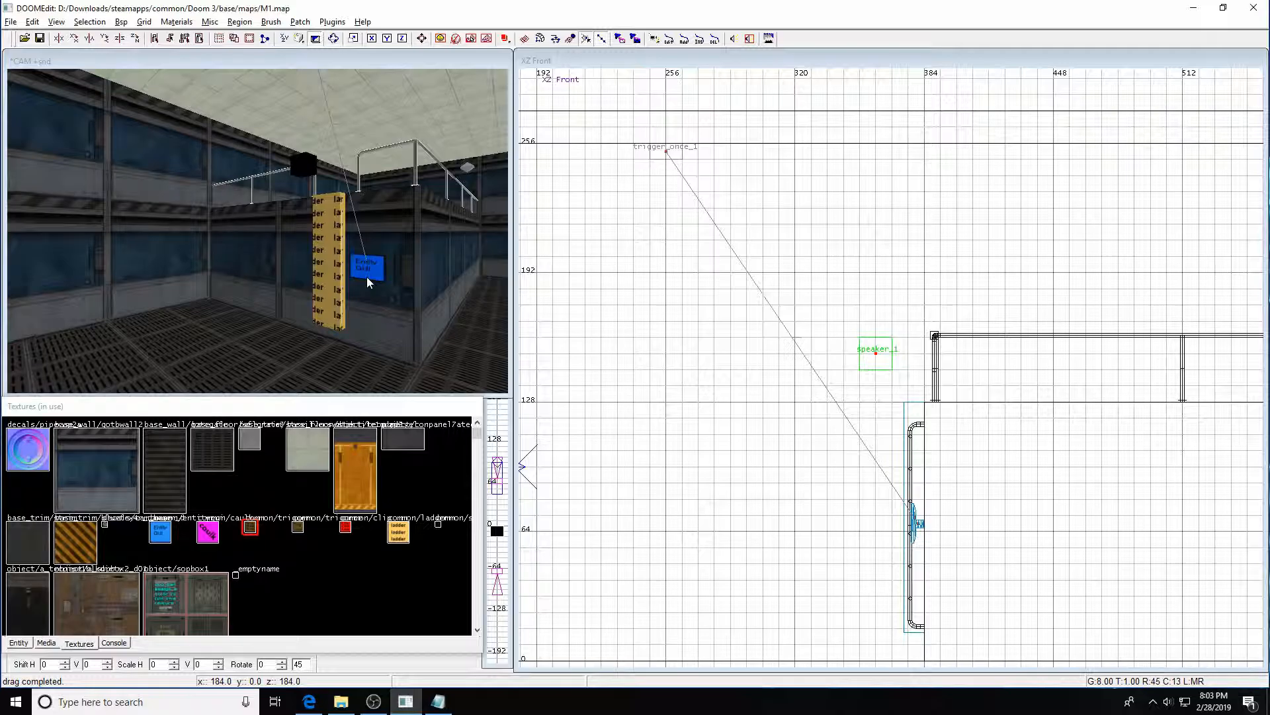
# Select the ladder mover and inspect its entity keys in the entity inspector
pyautogui.keyDown('shift'); pyautogui.click(321, 283); pyautogui.keyUp('shift')
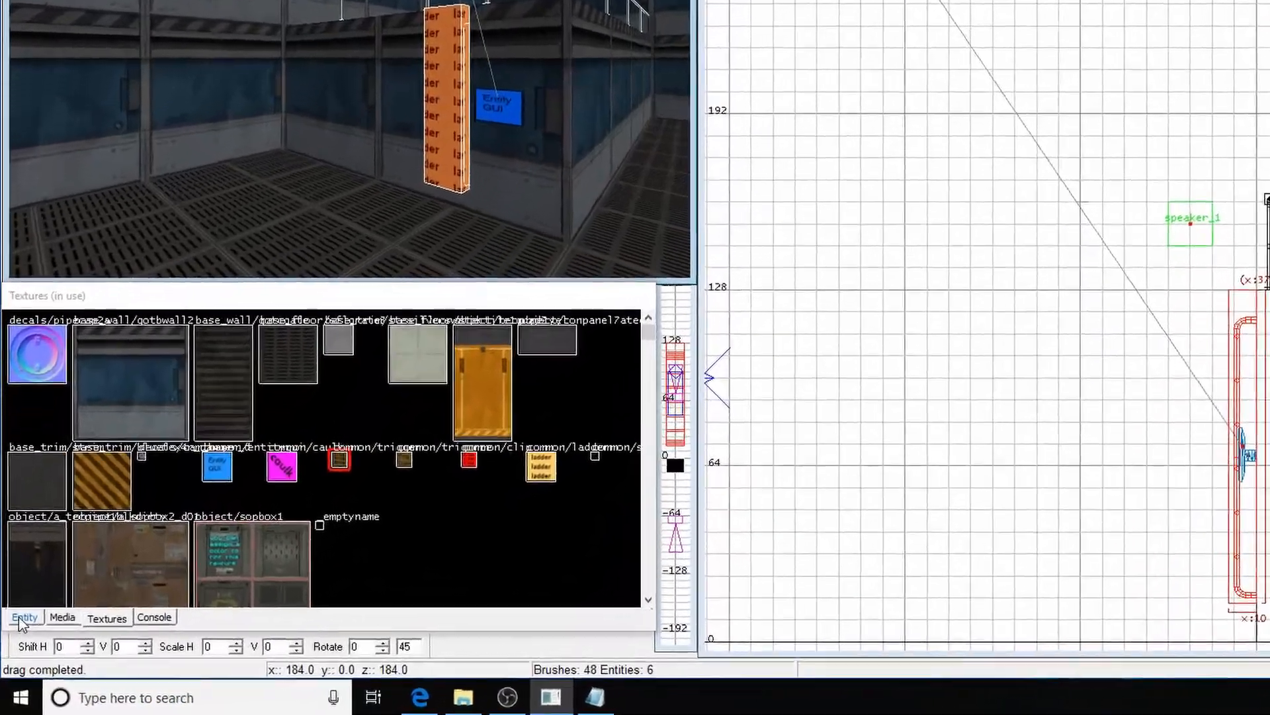
pyautogui.click(24, 618)
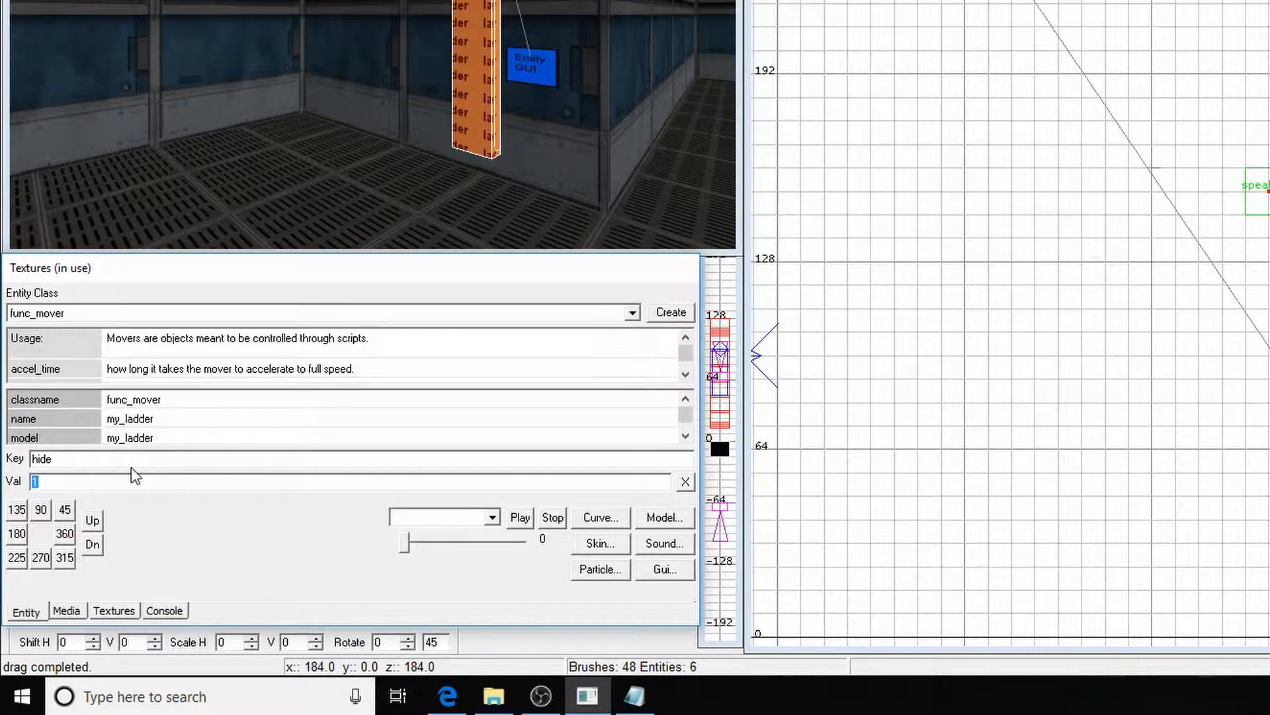
pyautogui.click(685, 427)
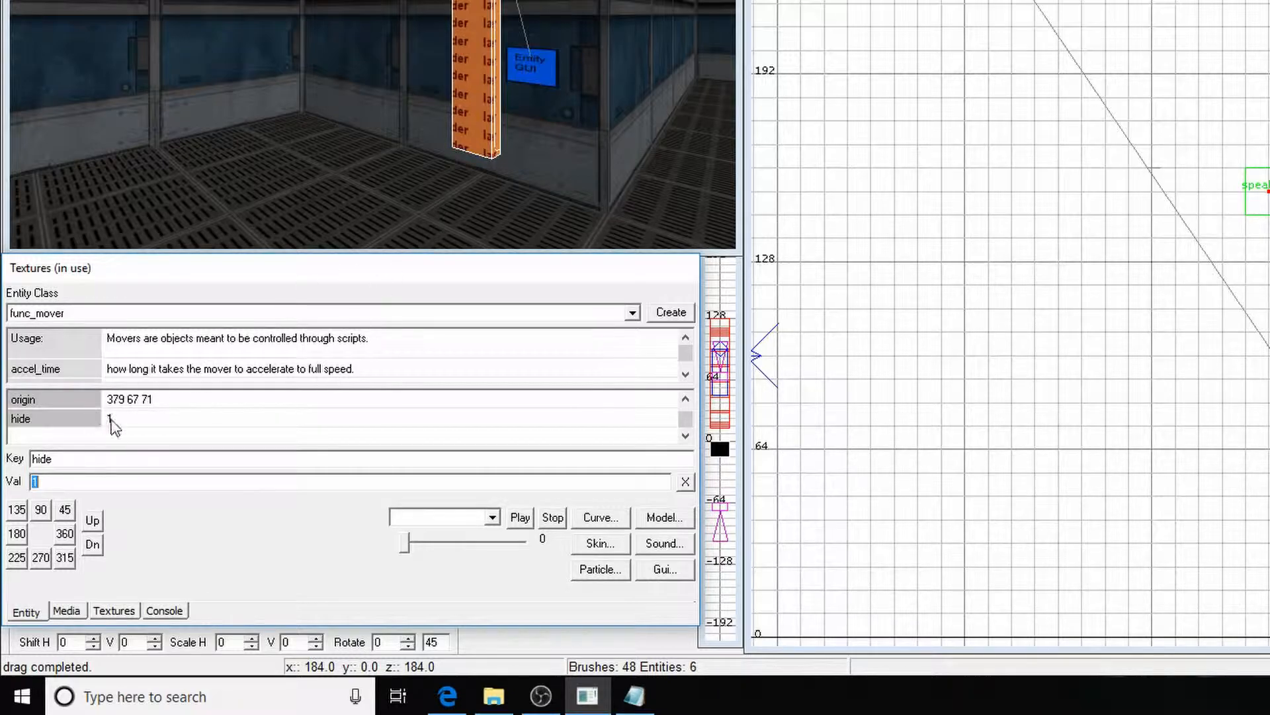
pyautogui.press('Escape')
# Save the map, retrying the save after dismissing the file error dialog
pyautogui.hotkey('ctrl', 's')
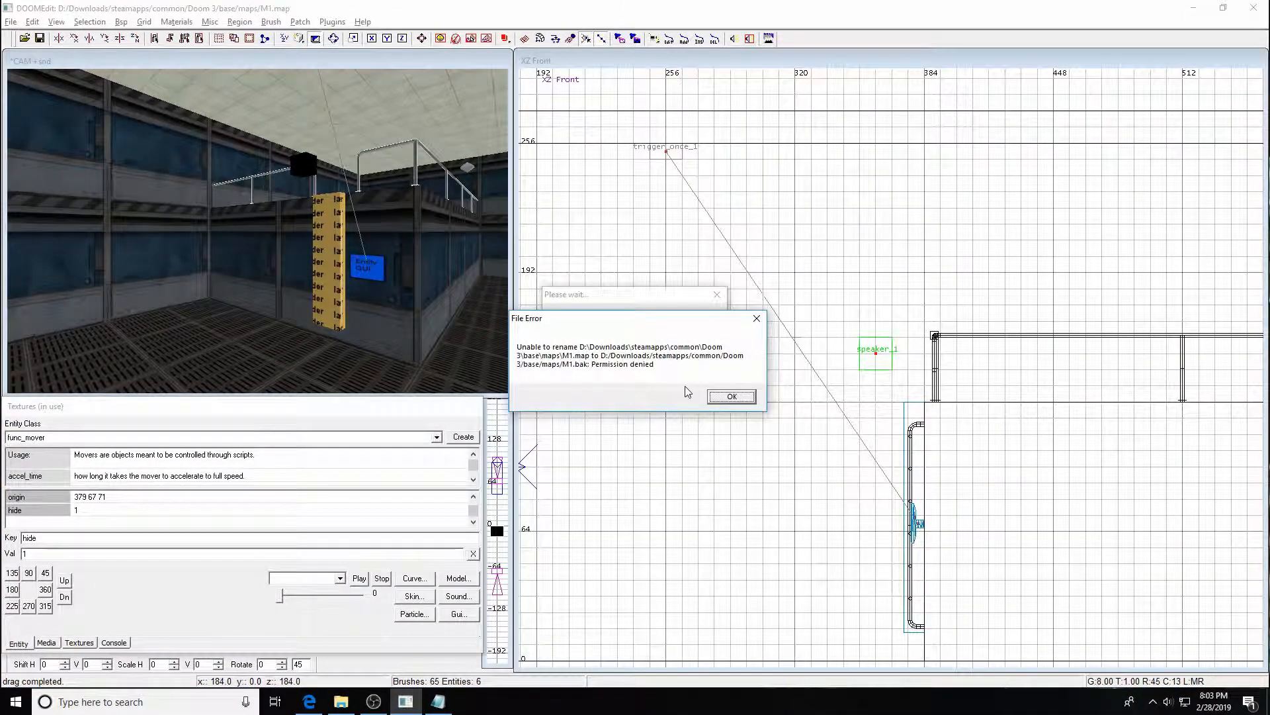
pyautogui.press('Return')
pyautogui.click(121, 22)
pyautogui.click(136, 42)
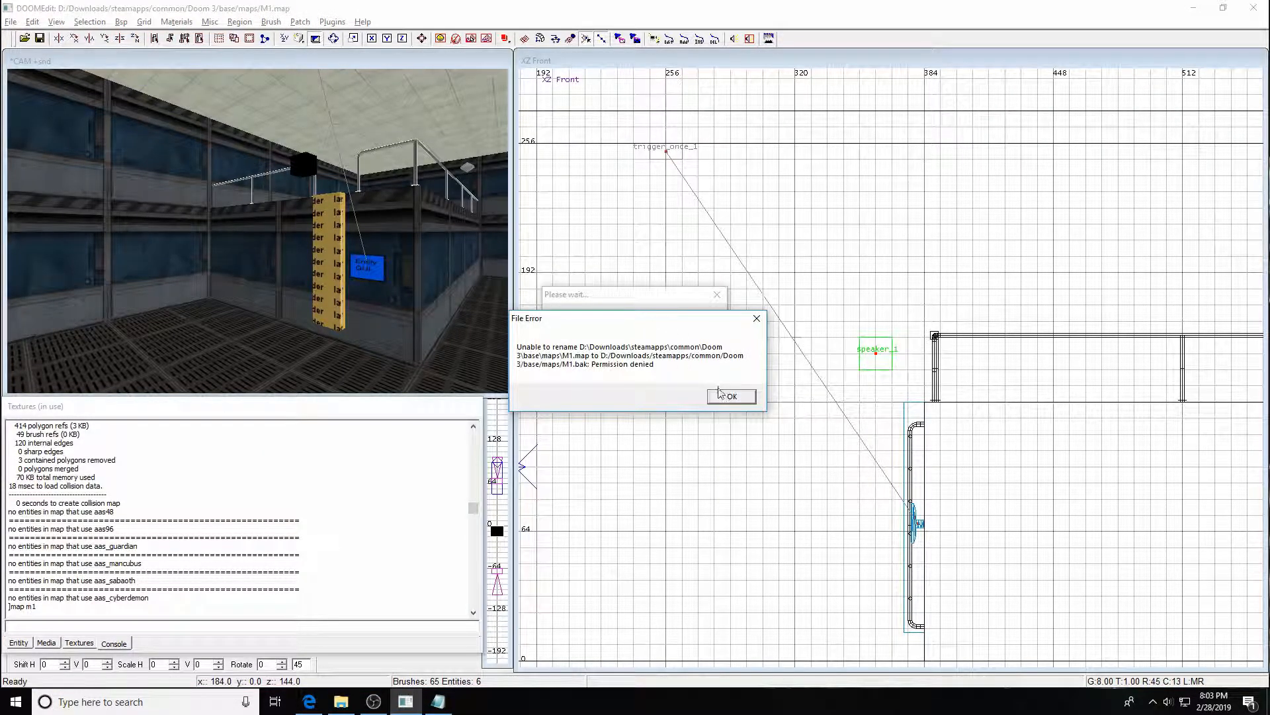
pyautogui.click(728, 396)
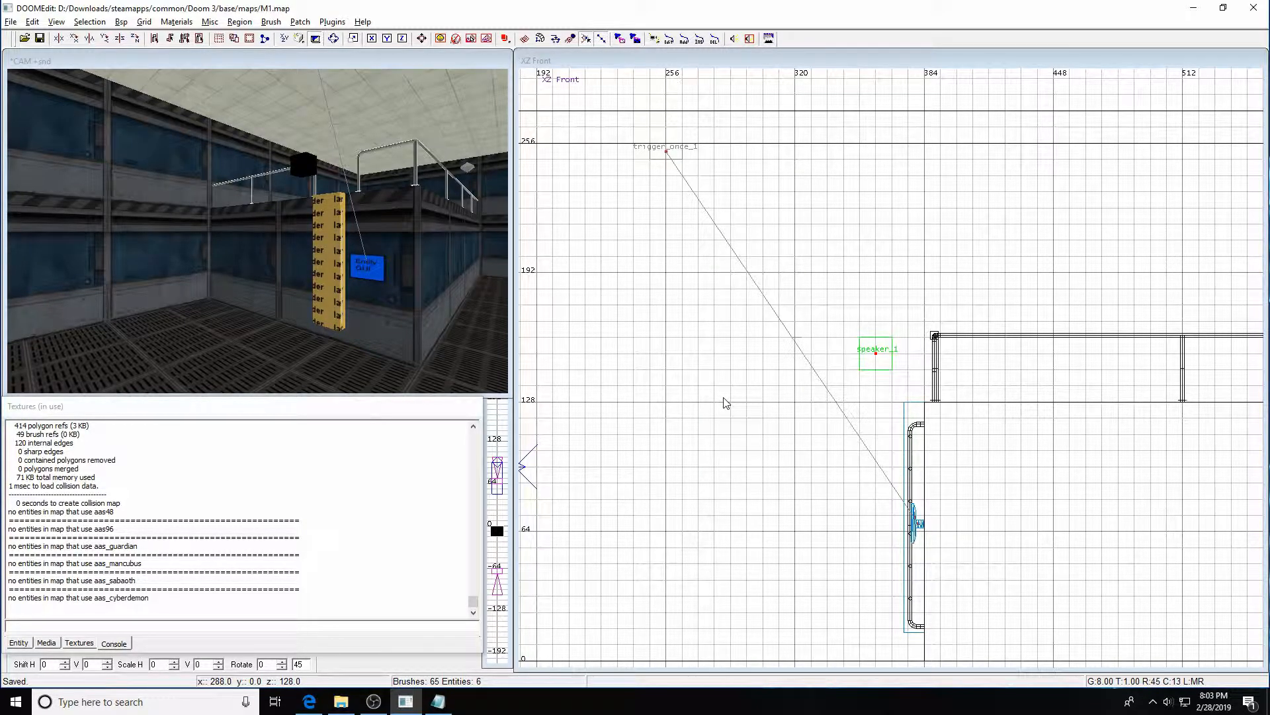
# Switch to the game and reload map m1 from the console command history
pyautogui.press('F2')
pyautogui.hotkey('ctrl', 'alt', '`')
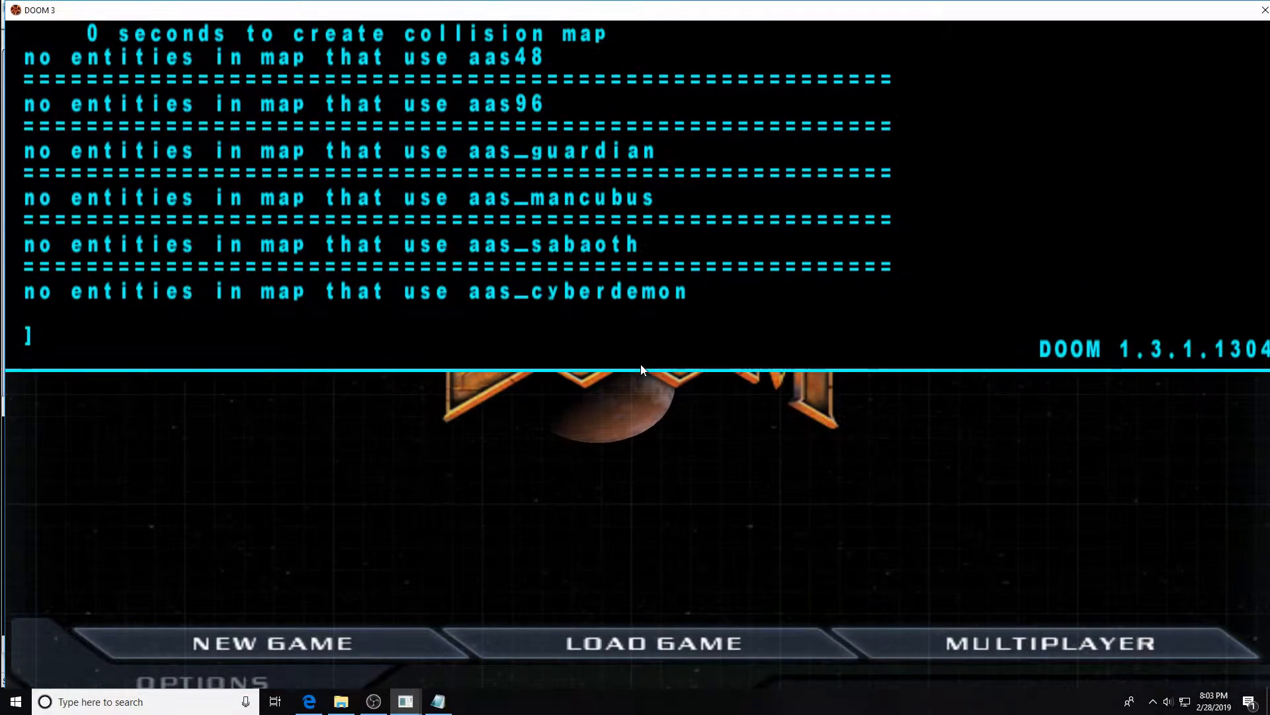
pyautogui.press('Up')
pyautogui.press('Up')
pyautogui.press('Return')
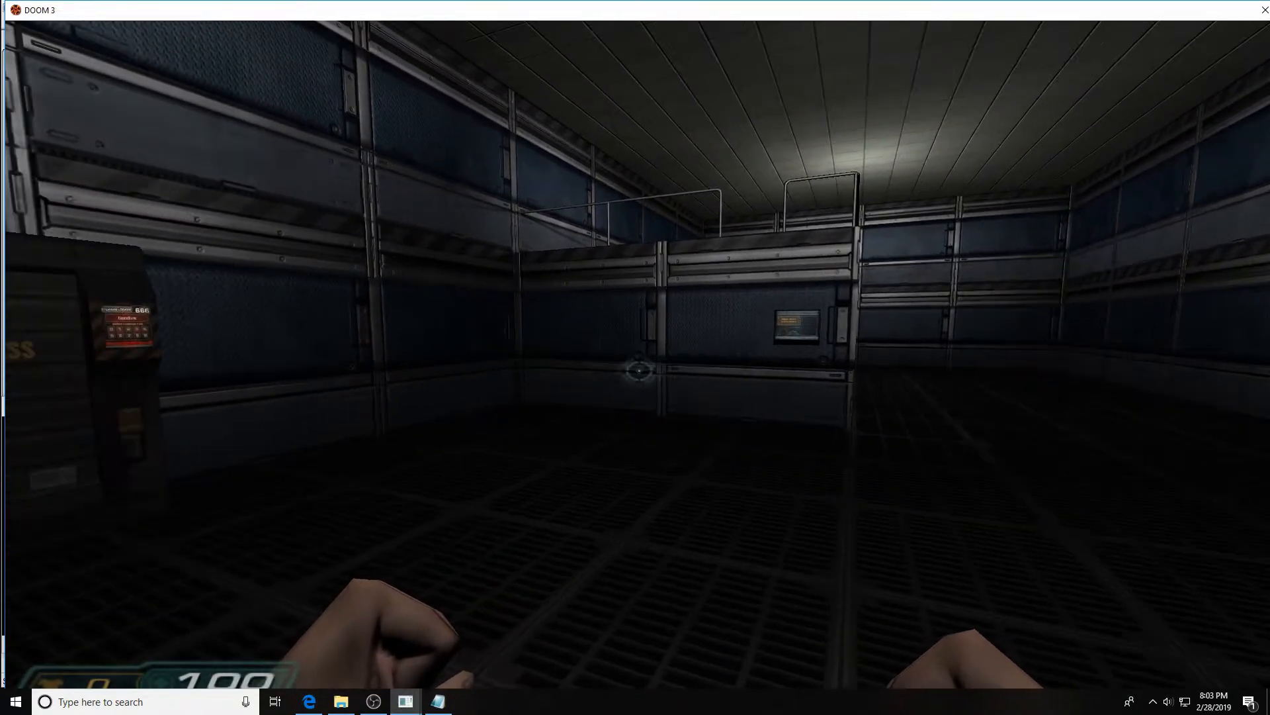
# Walk to the maintenance panel, activate Open Main Vent Hatch, and back away to check the ladder
pyautogui.press('w')
pyautogui.press('w')
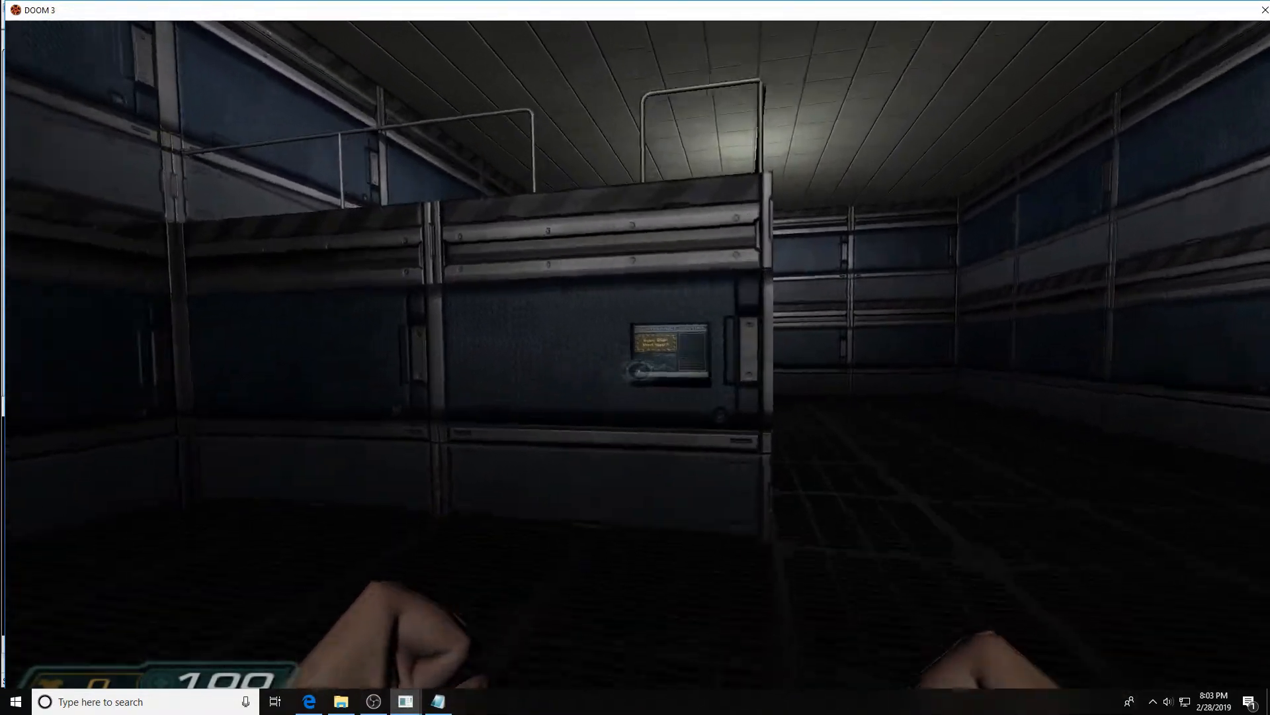
pyautogui.press('w')
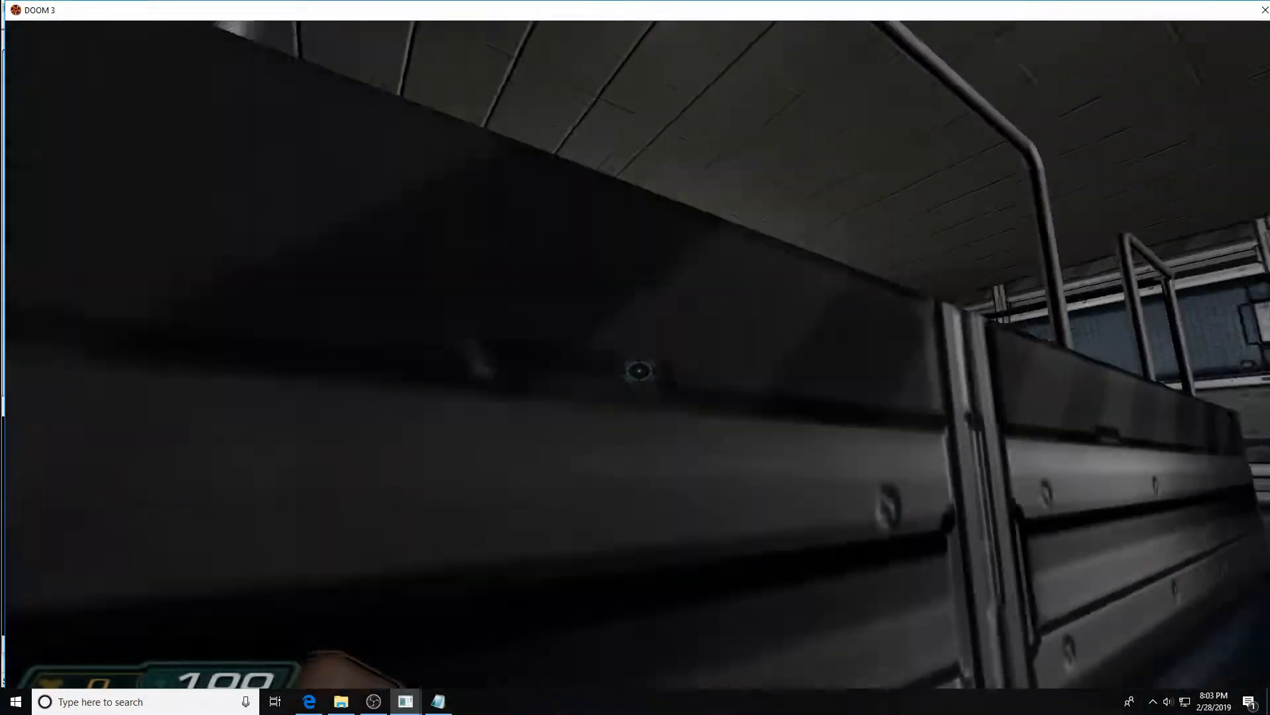
pyautogui.press('s')
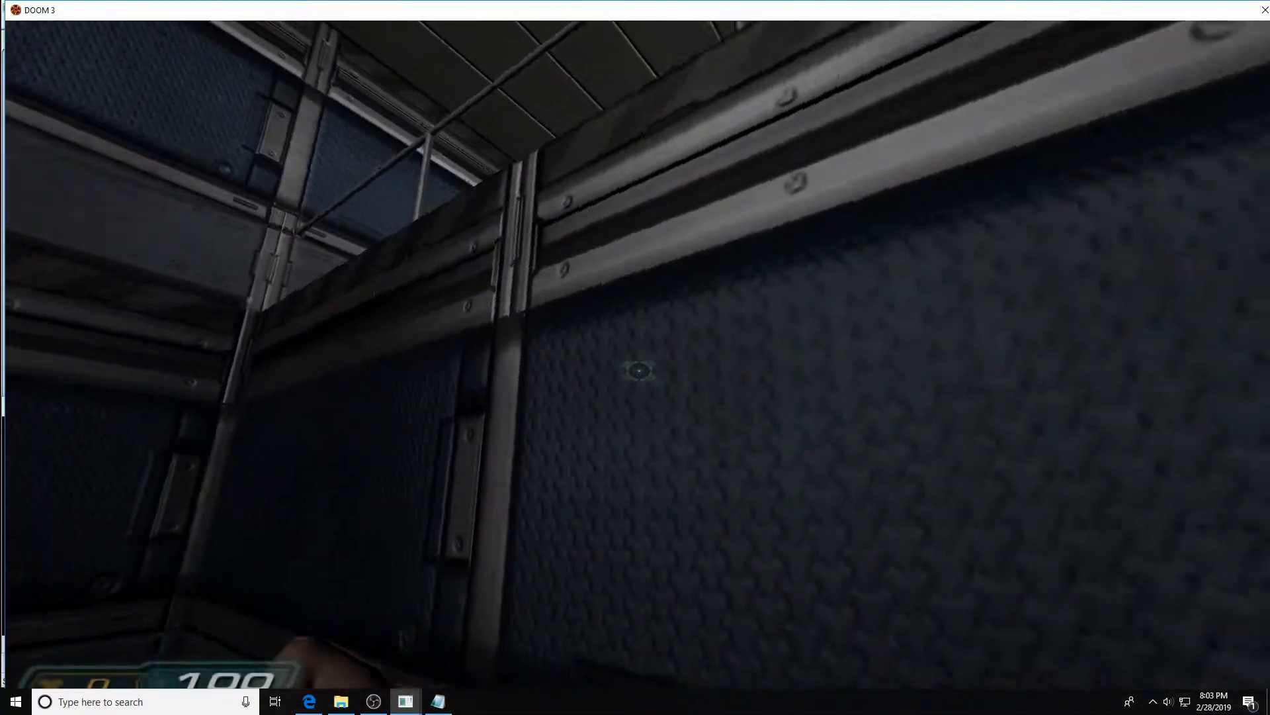
pyautogui.press('w')
pyautogui.press('w')
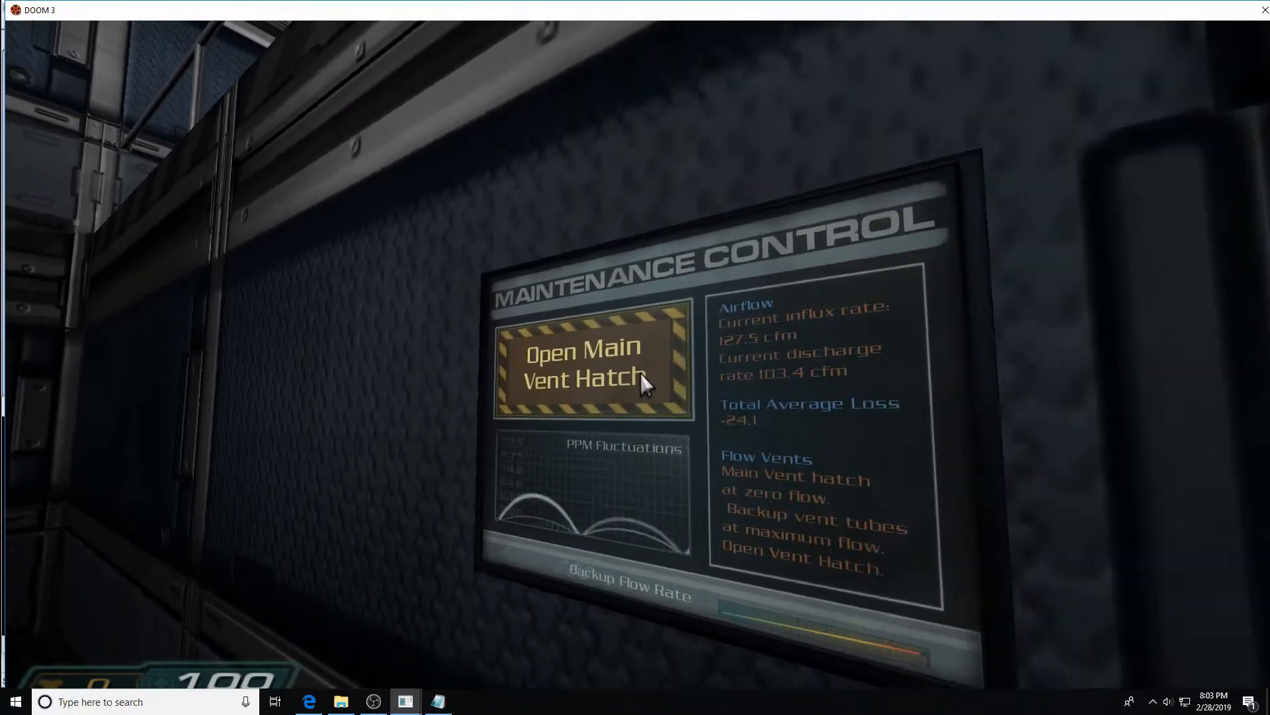
pyautogui.press('s')
pyautogui.press('w')
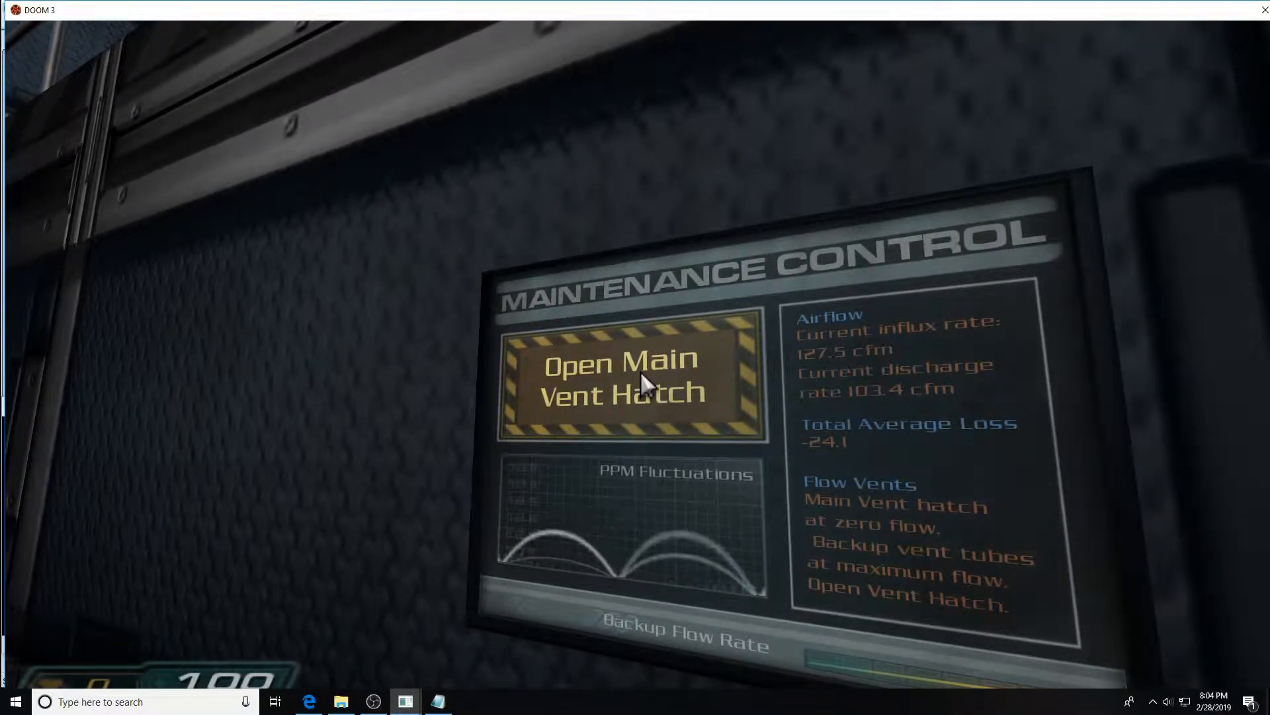
pyautogui.click(640, 371)
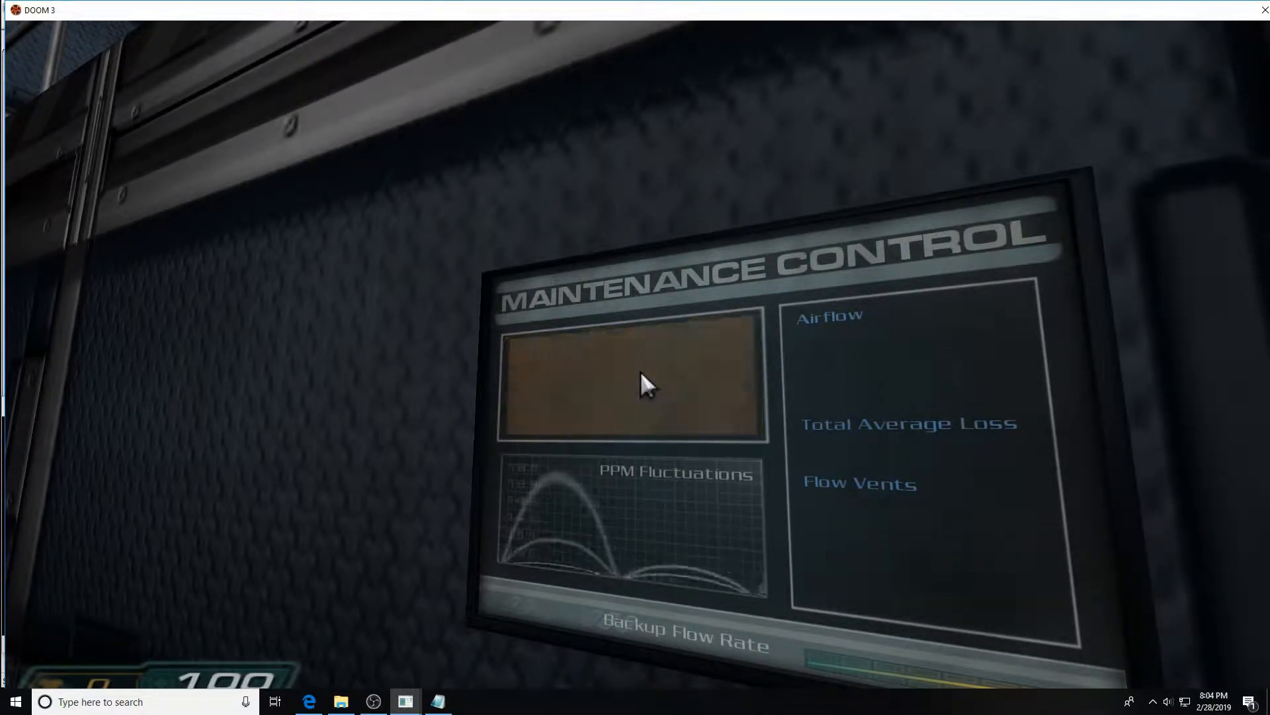
pyautogui.press('s')
pyautogui.press('w')
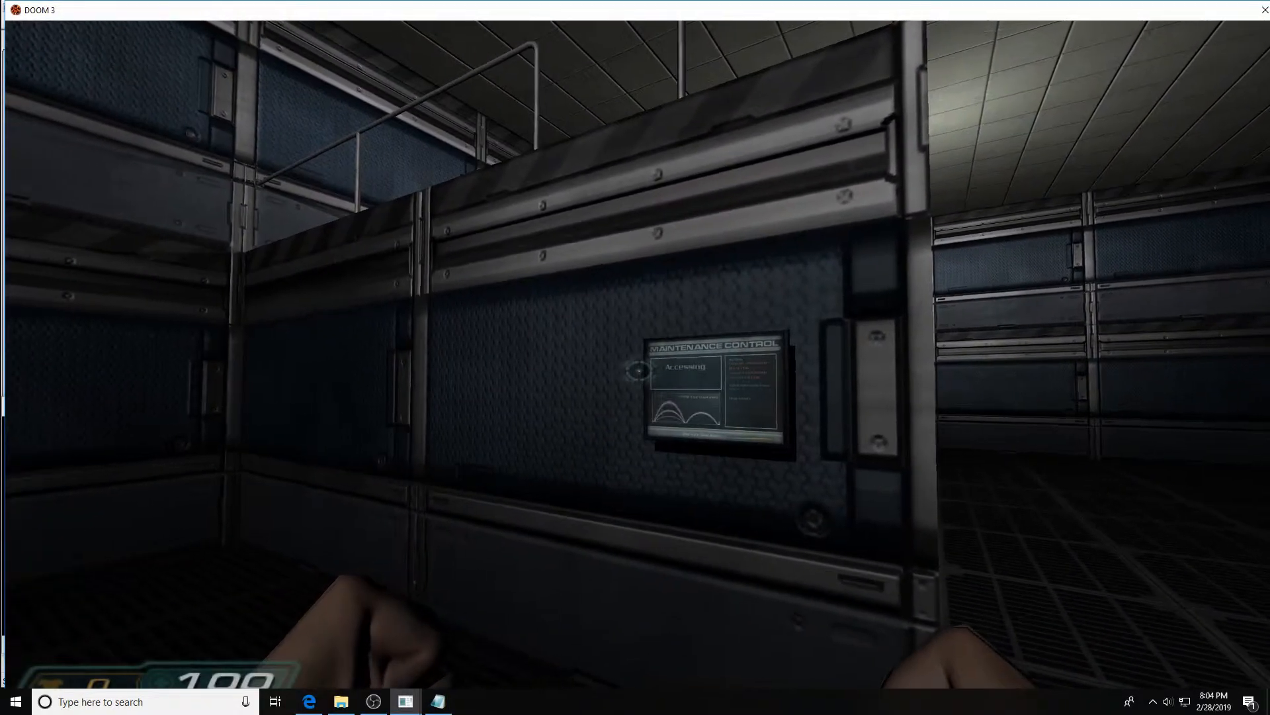
pyautogui.press('s')
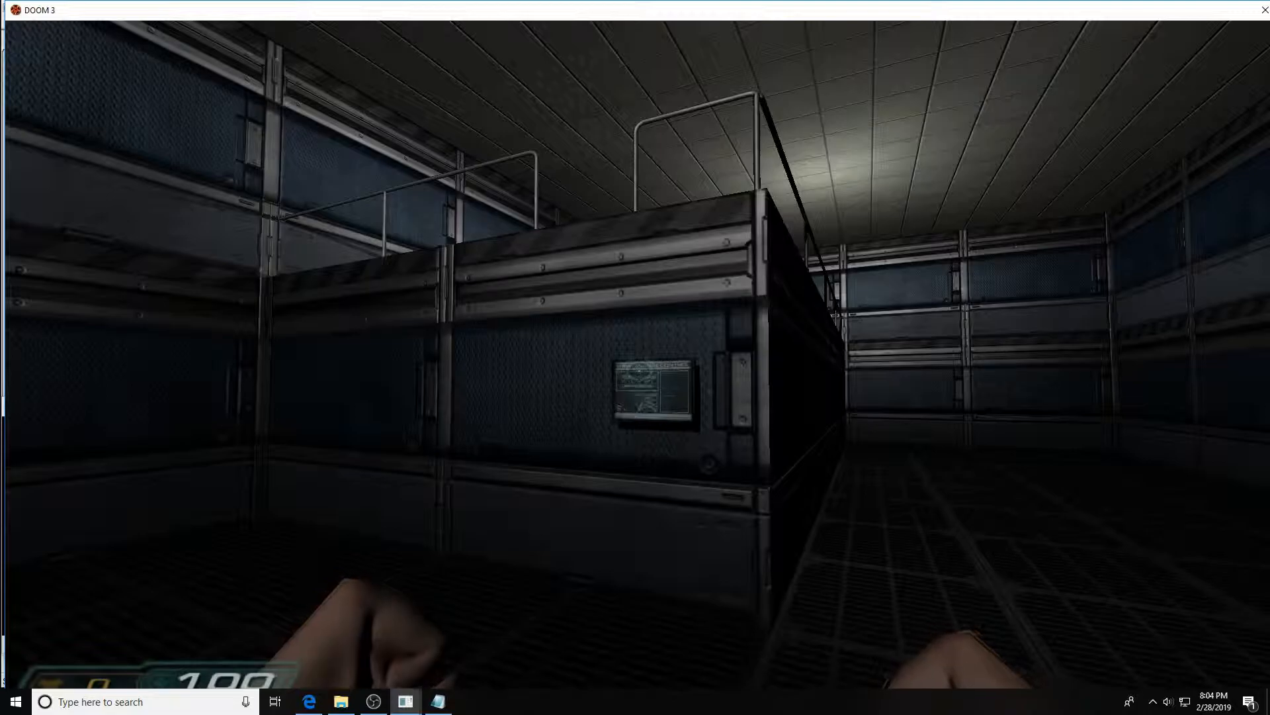
# Quit the game from the console to return to the editor
pyautogui.hotkey('ctrl', 'alt', '`')
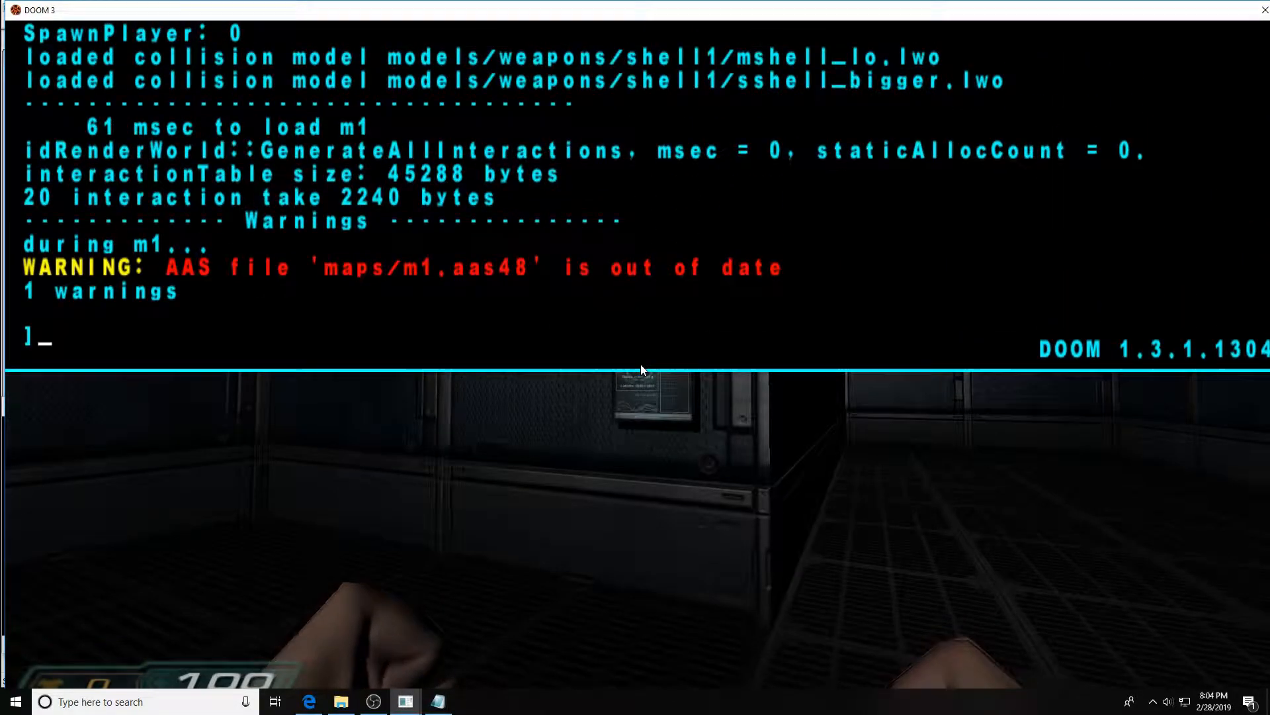
pyautogui.write('quit')
pyautogui.press('Return')
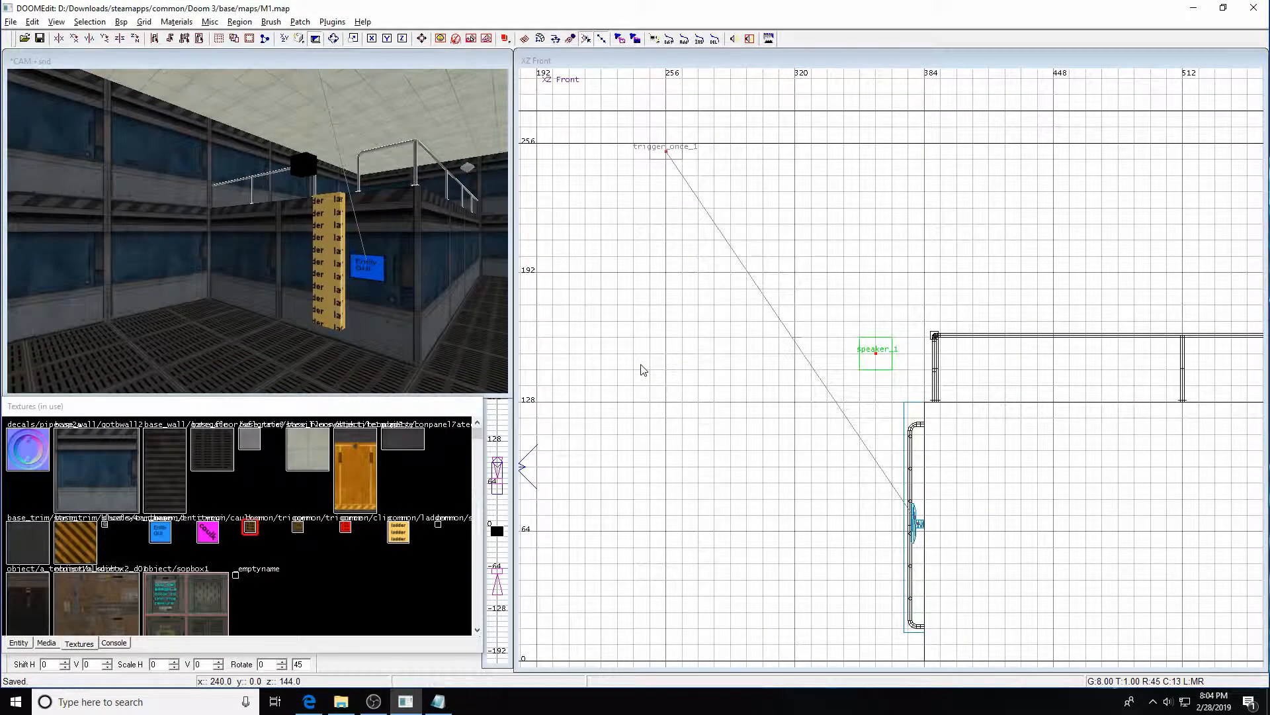
# Minimize the editor and bring the M1 script up in Notepad
pyautogui.click(1181, 9)
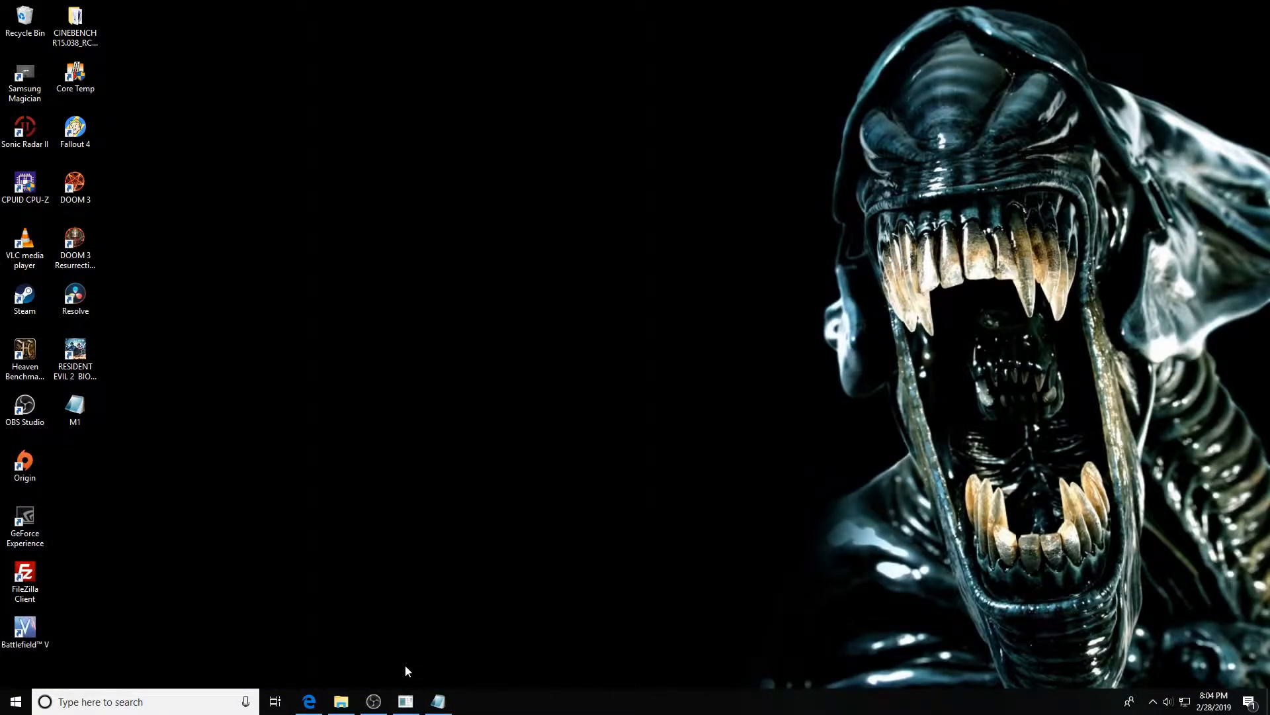
pyautogui.click(437, 702)
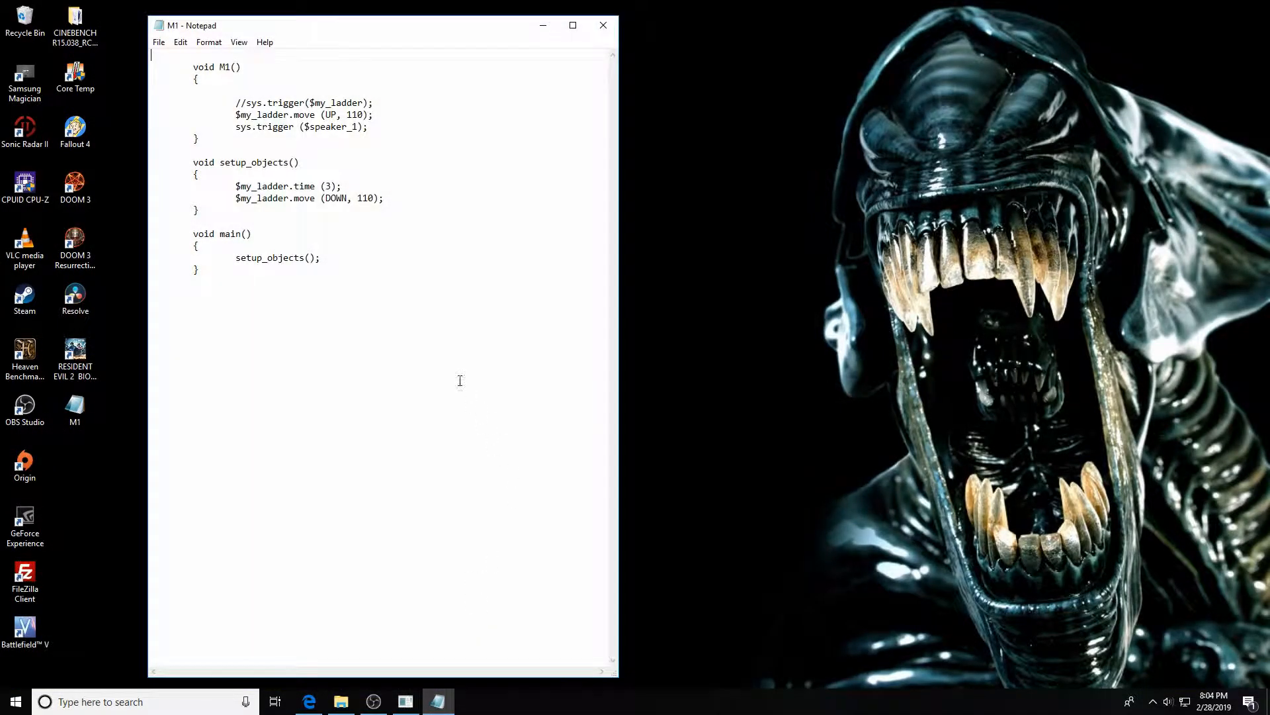
# Close the open Notepad window and reopen the M1 script file from the Doom 3 base maps folder
pyautogui.click(602, 25)
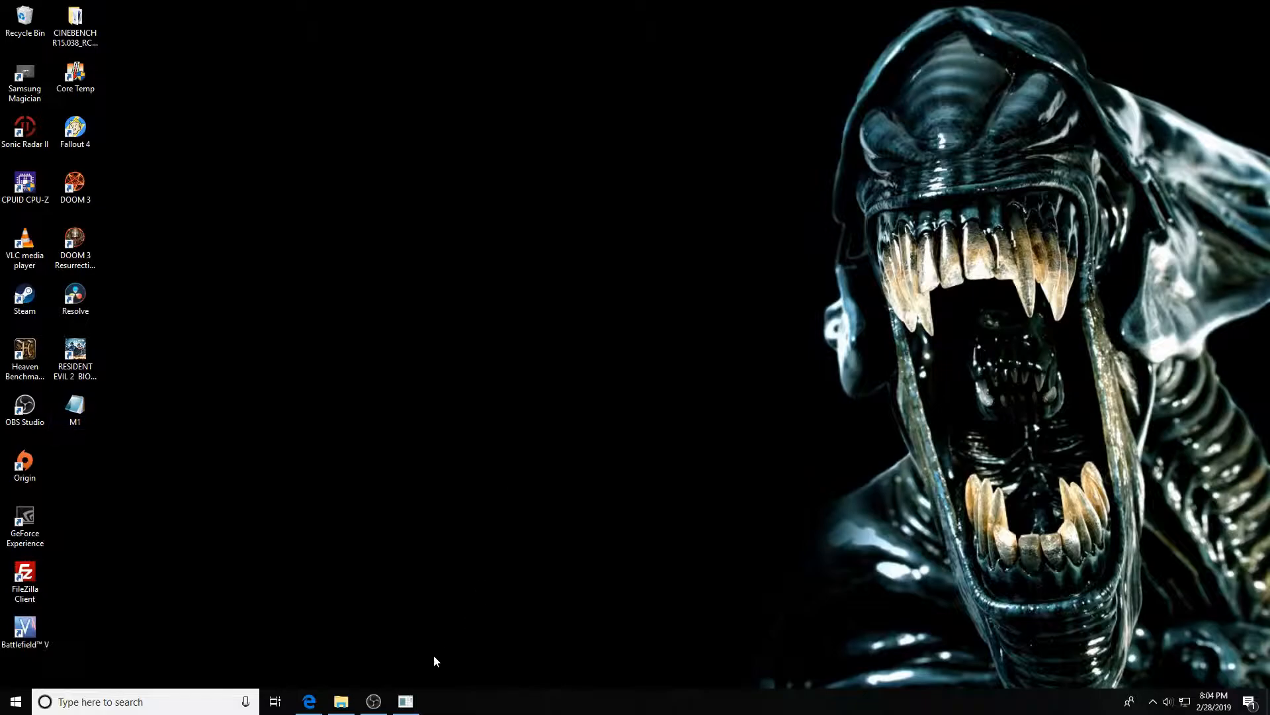
pyautogui.click(340, 703)
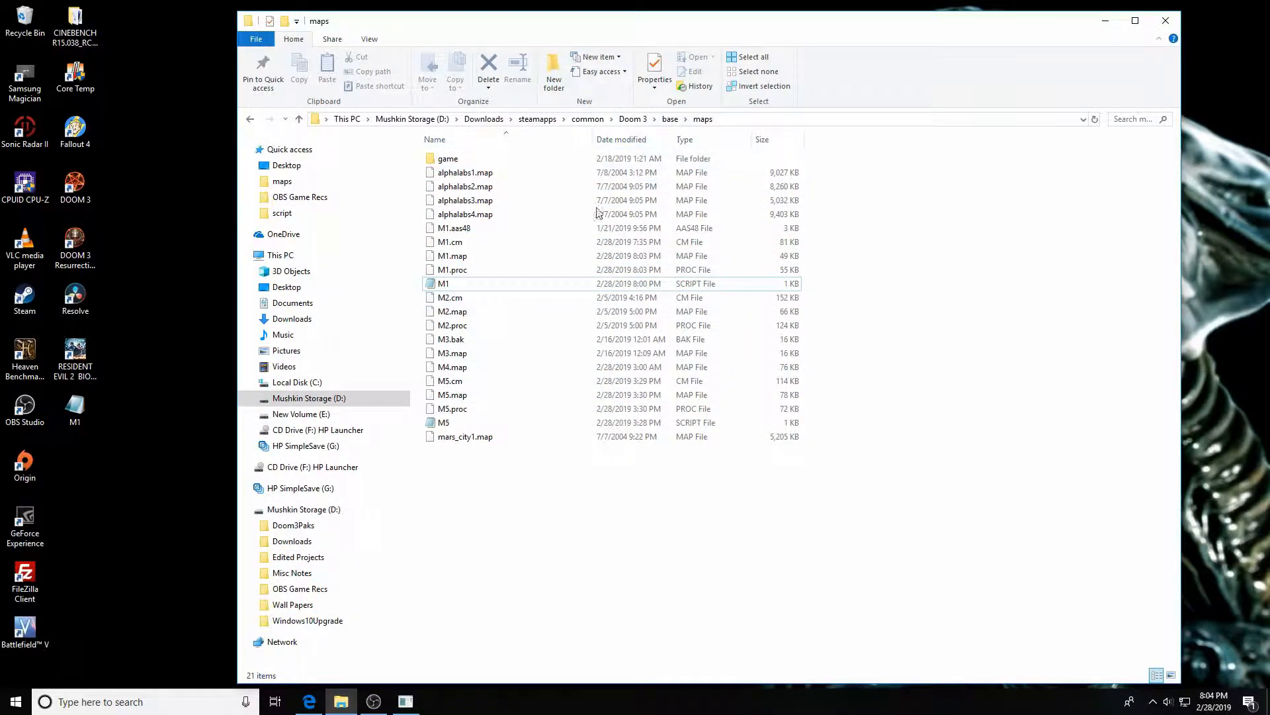
pyautogui.doubleClick(442, 284)
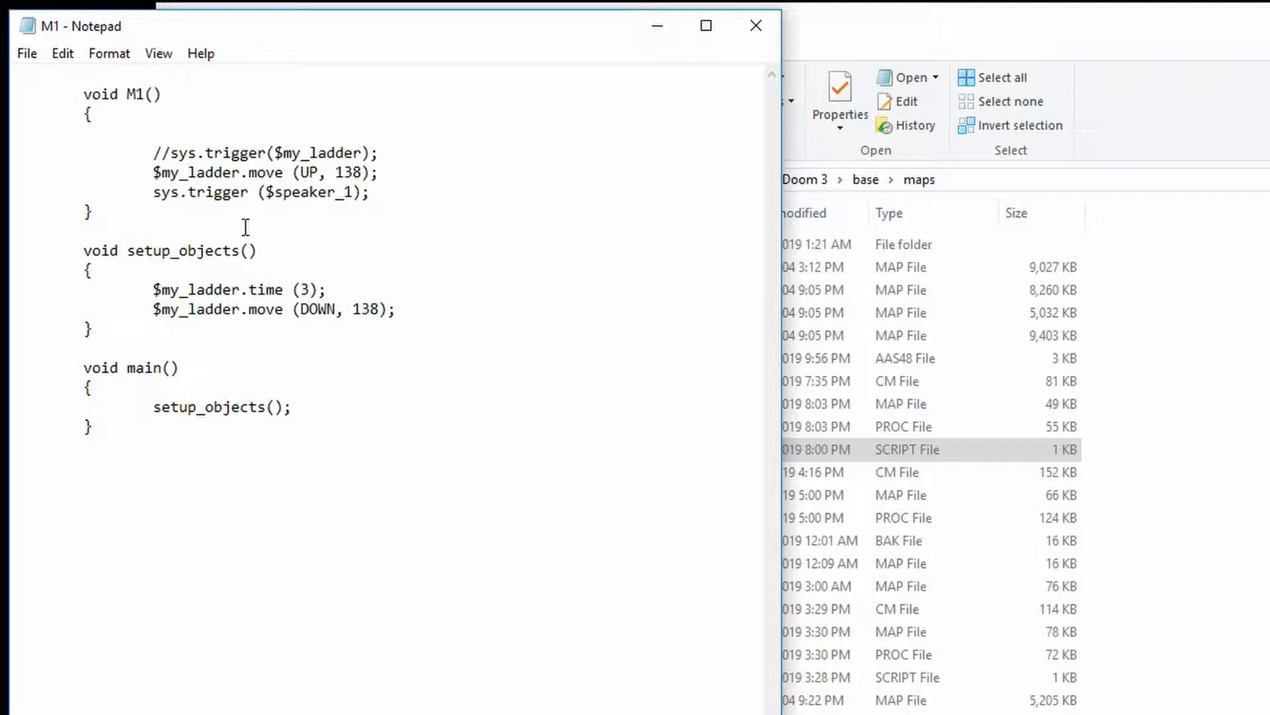
# Uncomment the sys.trigger($my_ladder) line in M1() and save the script
pyautogui.press('BackSpace')
pyautogui.press('BackSpace')
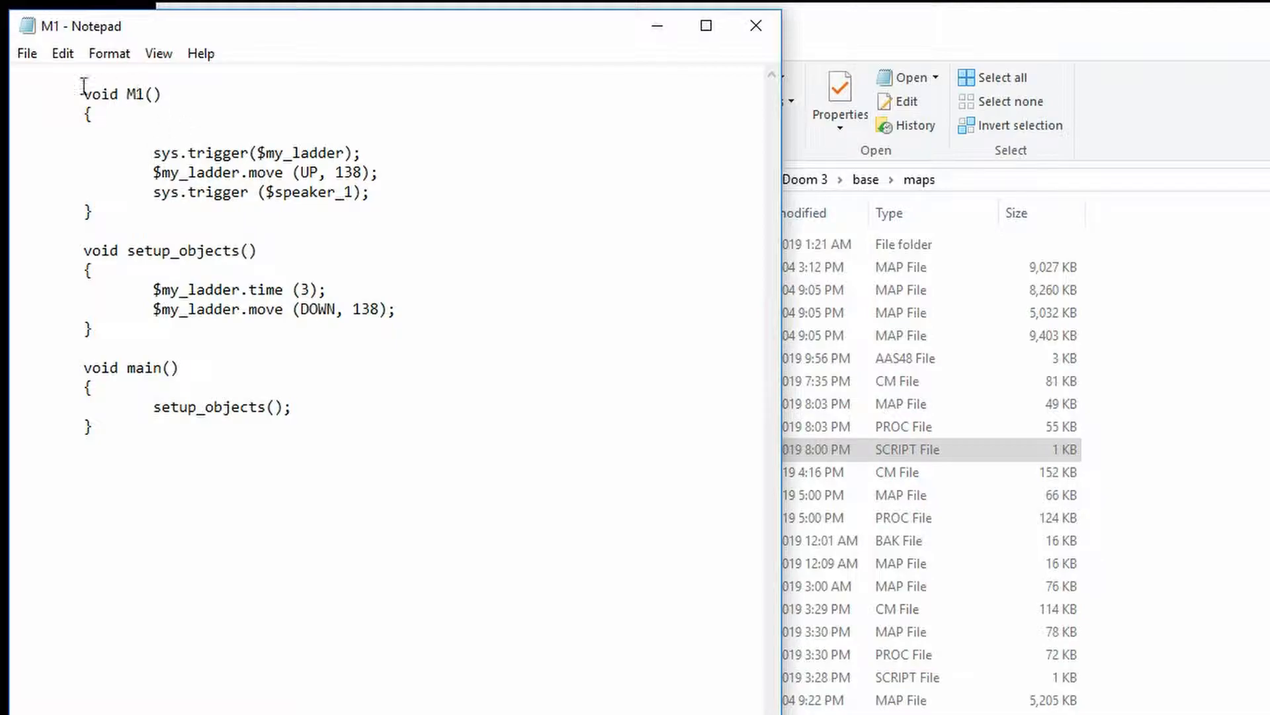
pyautogui.click(27, 54)
pyautogui.click(37, 124)
# Highlight the sys.trigger call on the ladder line to examine it
pyautogui.moveTo(151, 153); pyautogui.dragTo(245, 160)
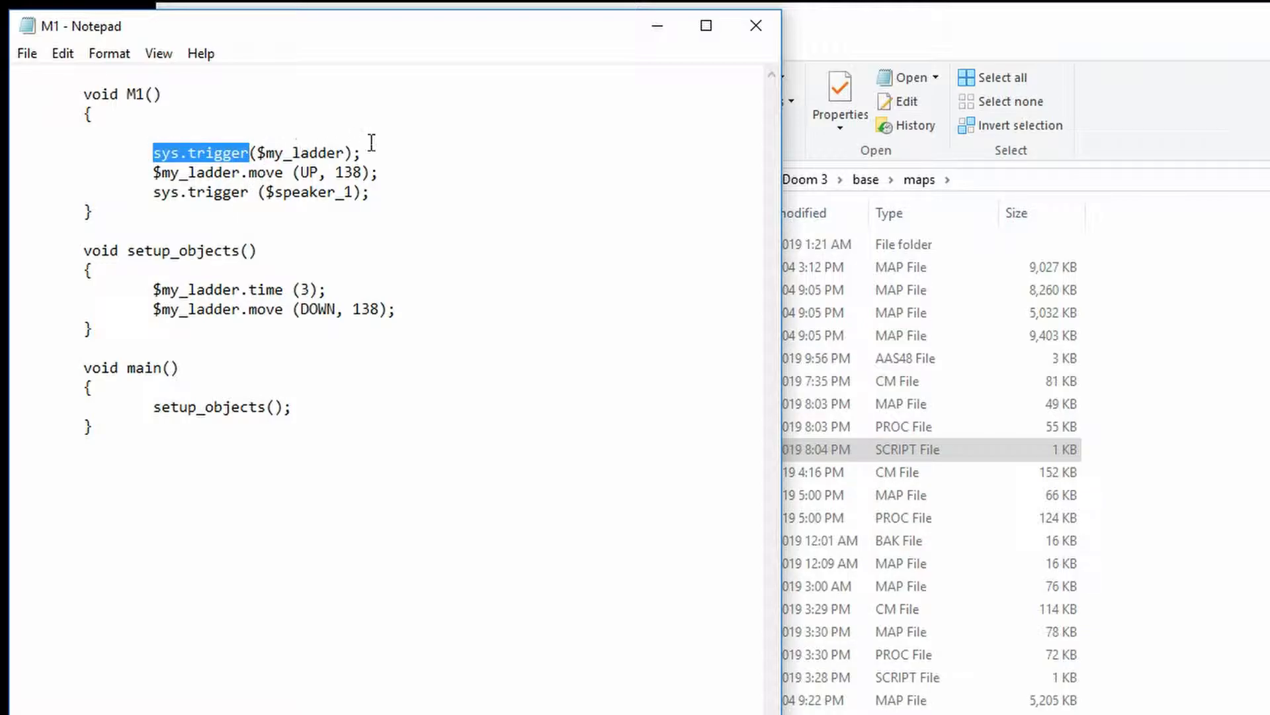
pyautogui.click(408, 141)
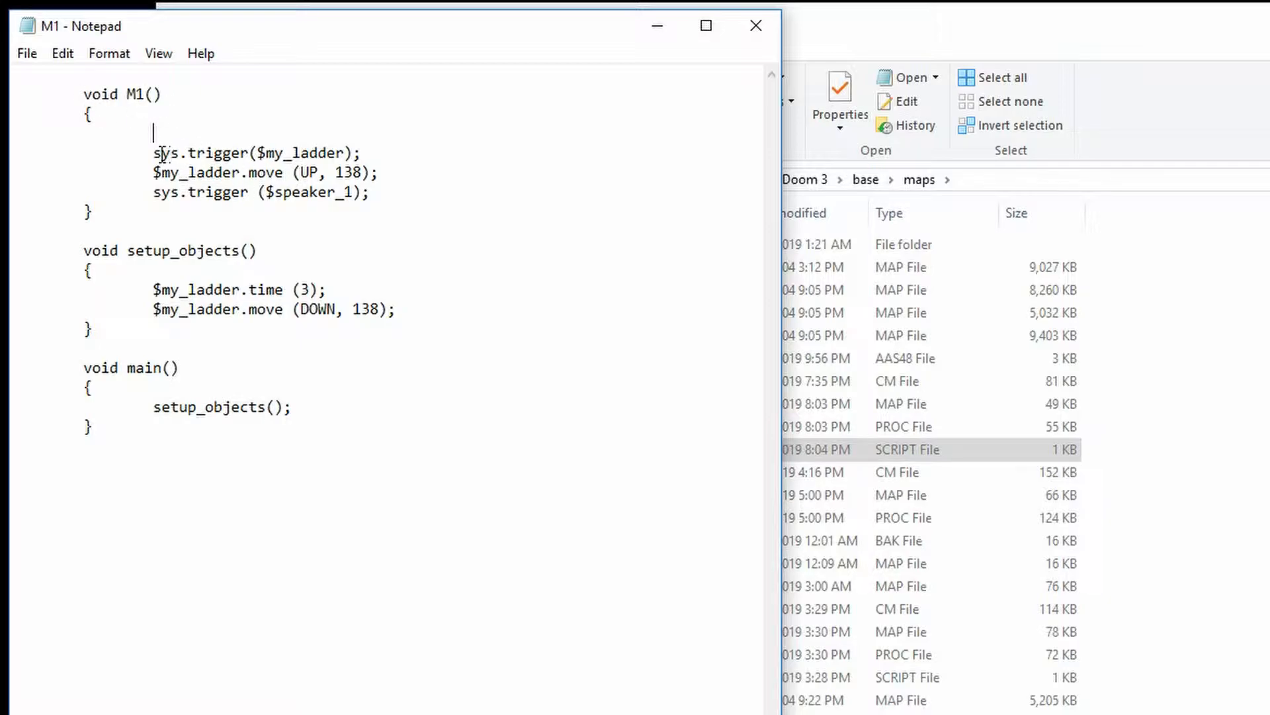
pyautogui.moveTo(149, 154); pyautogui.dragTo(253, 161)
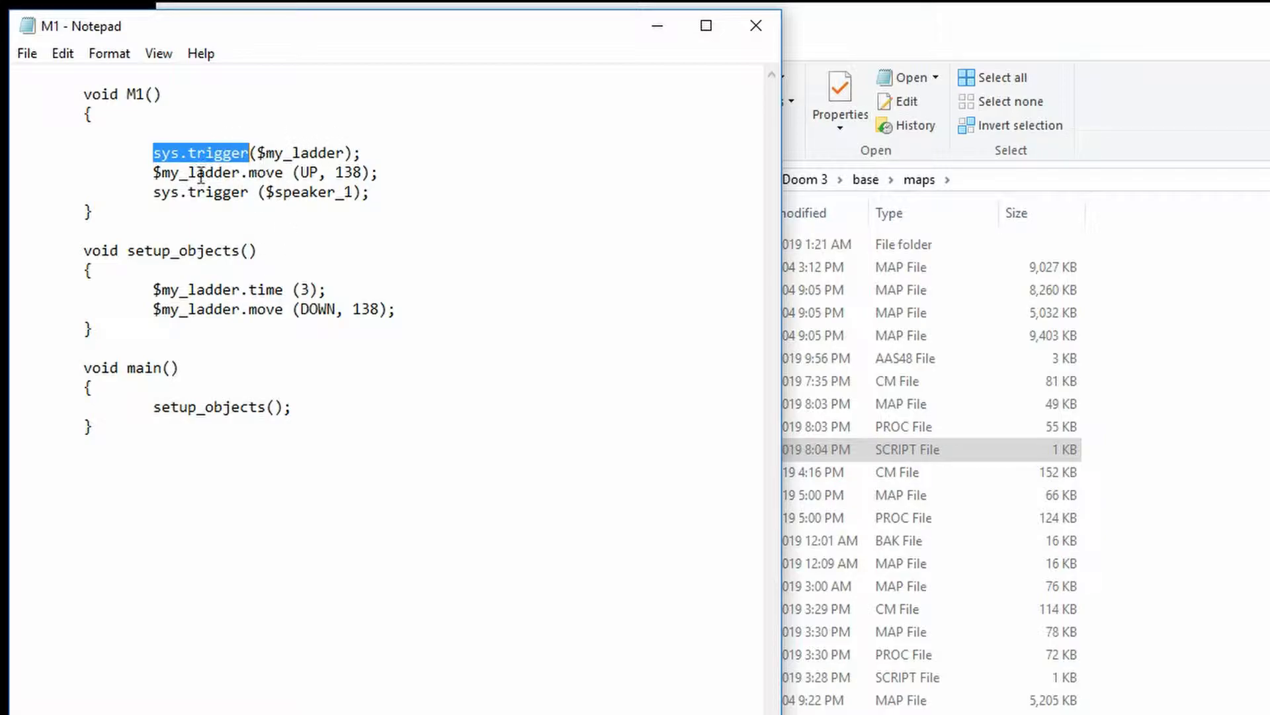
pyautogui.click(342, 153)
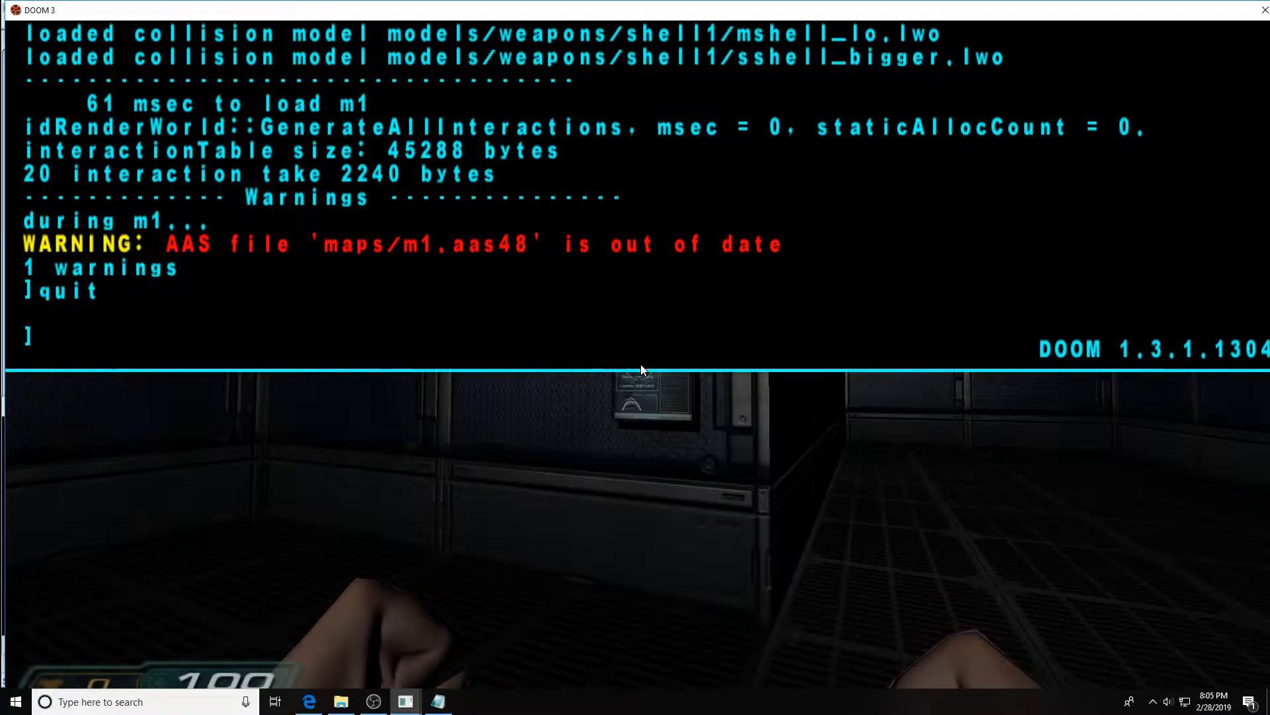
# Reload map m1 in the game, walk to the maintenance panel and activate Open Main Vent Hatch
pyautogui.write('map m1')
pyautogui.press('Return')
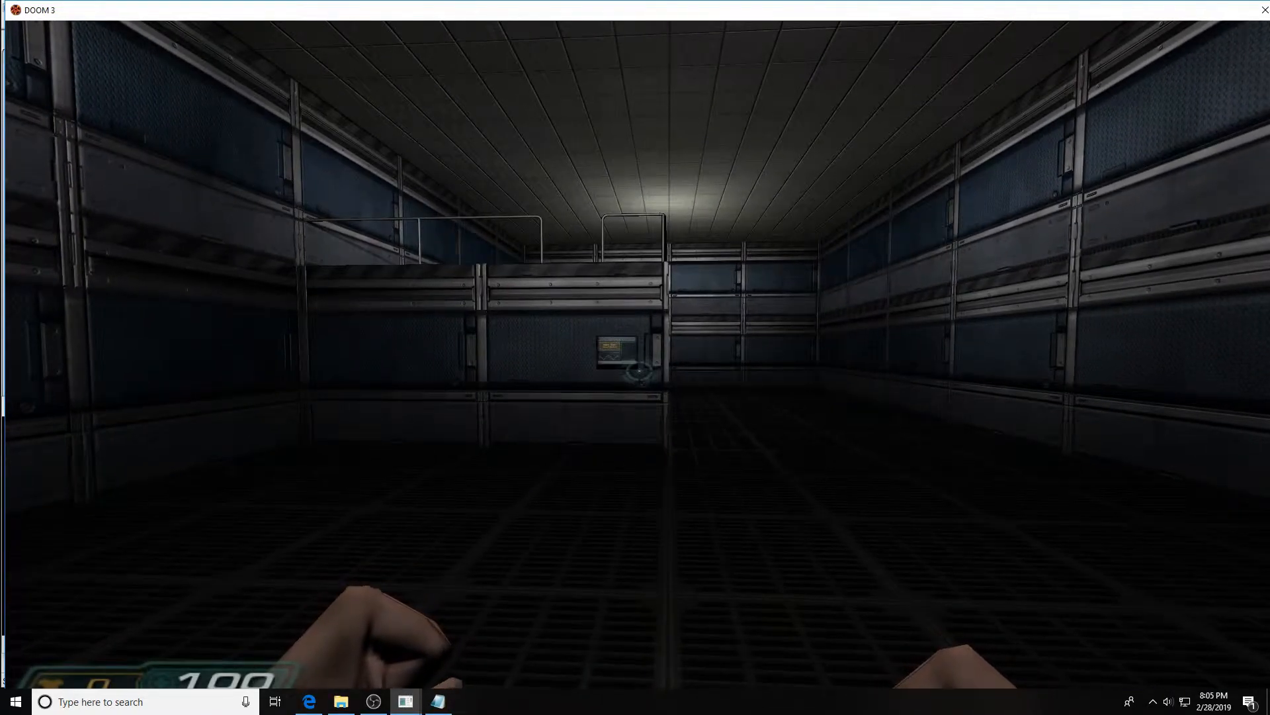
pyautogui.press('w')
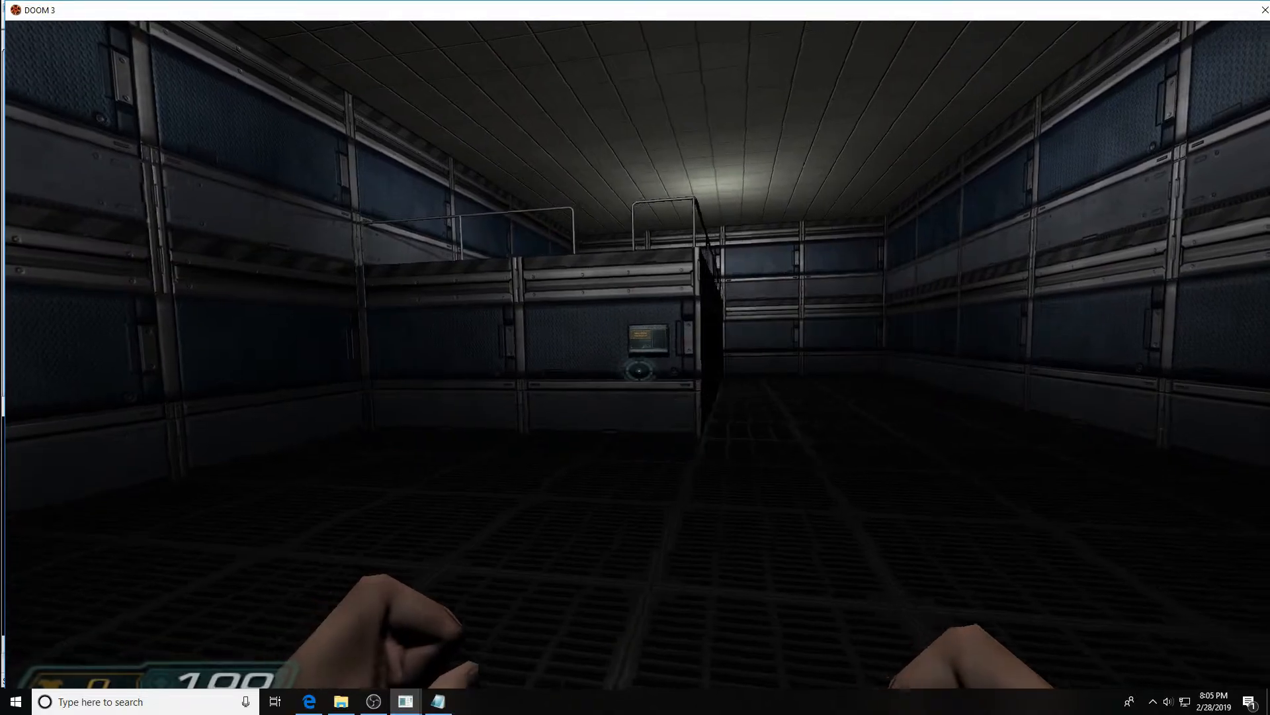
pyautogui.press('w')
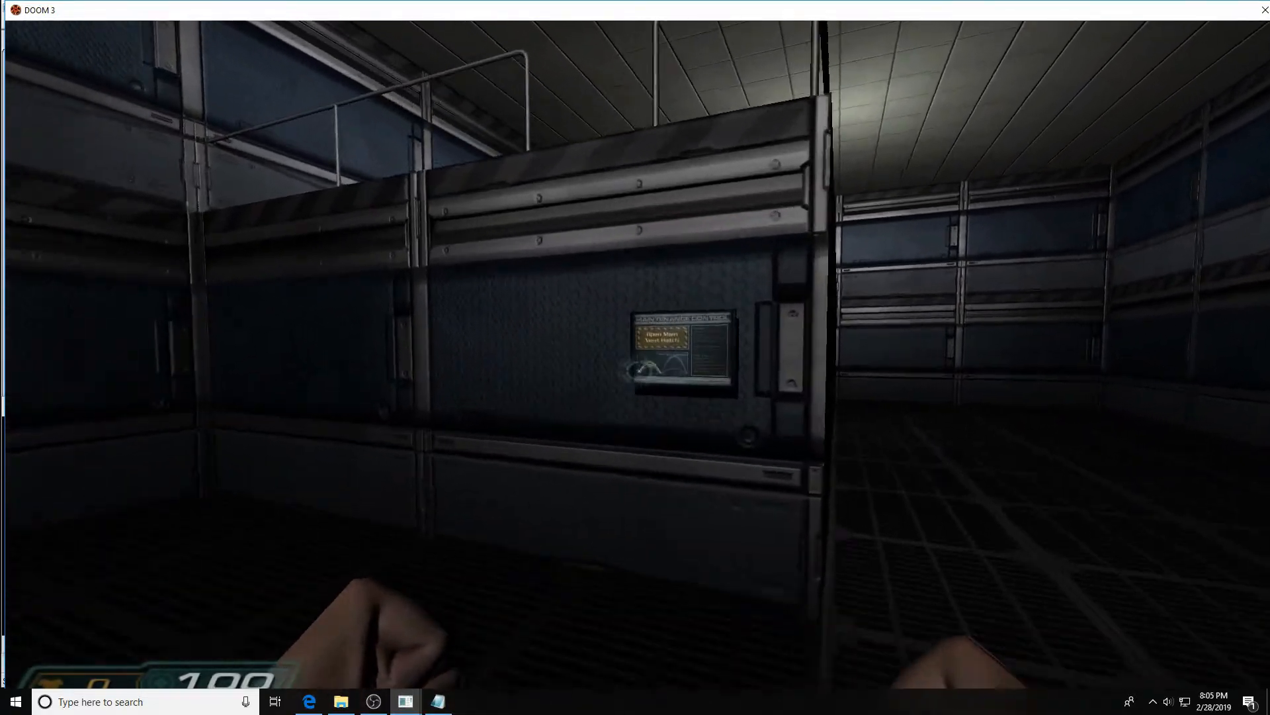
pyautogui.press('s')
pyautogui.press('w')
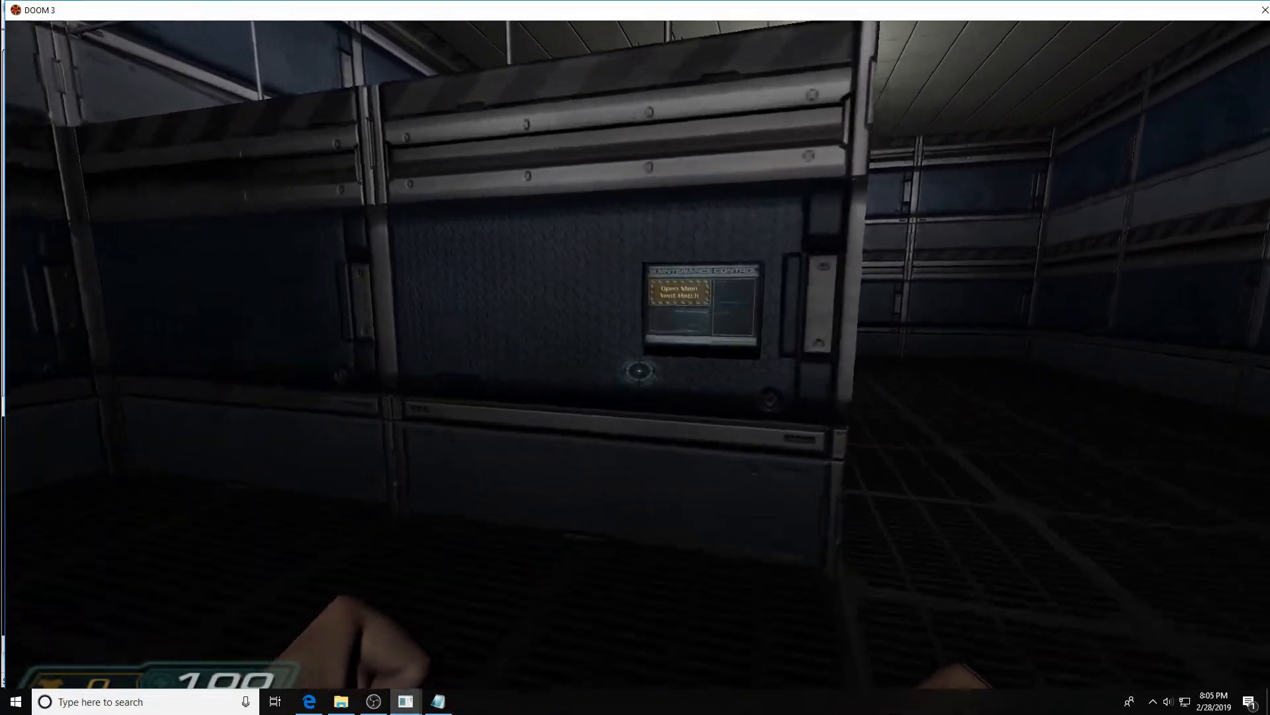
pyautogui.press('s')
pyautogui.press('s')
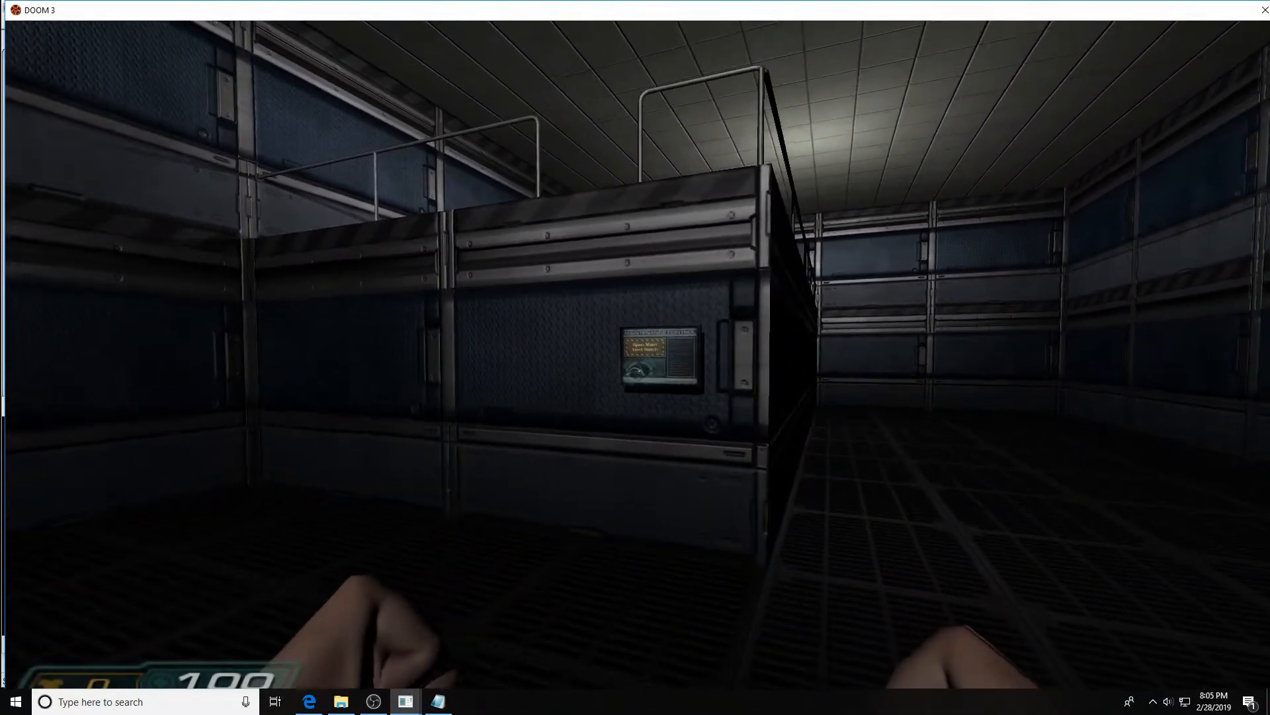
pyautogui.press('w')
pyautogui.press('w')
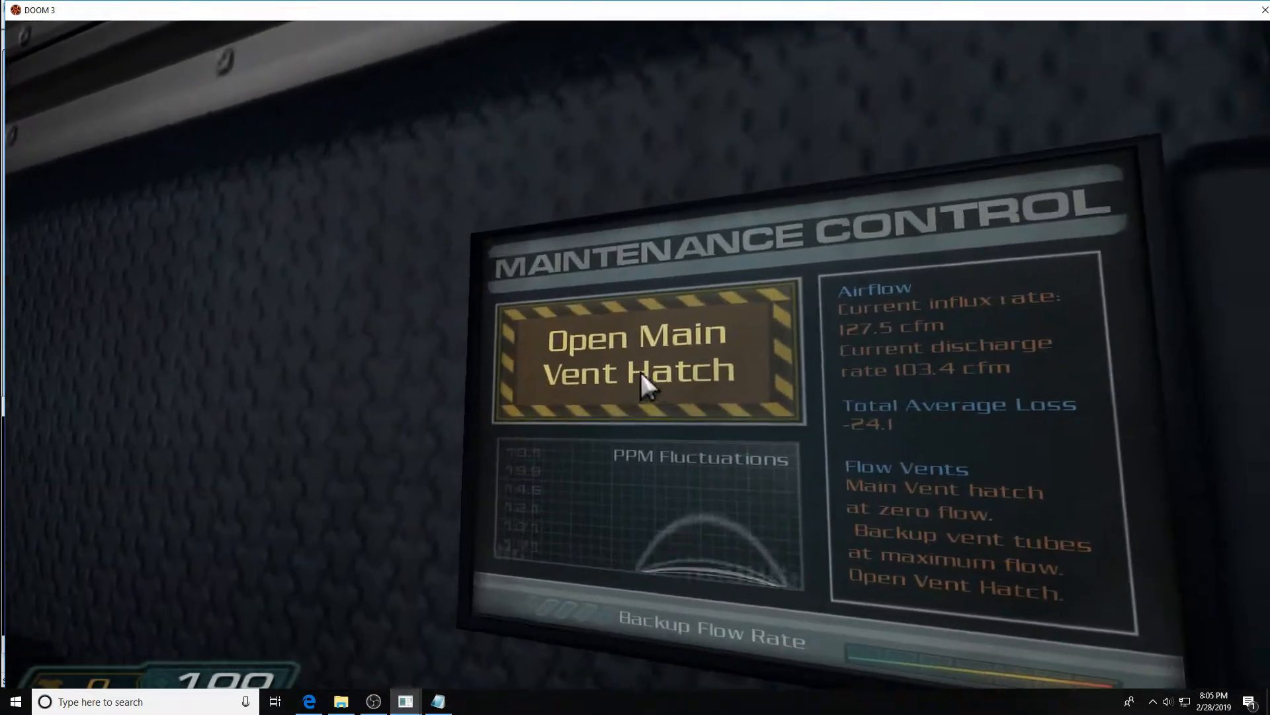
pyautogui.click(646, 378)
pyautogui.press('s')
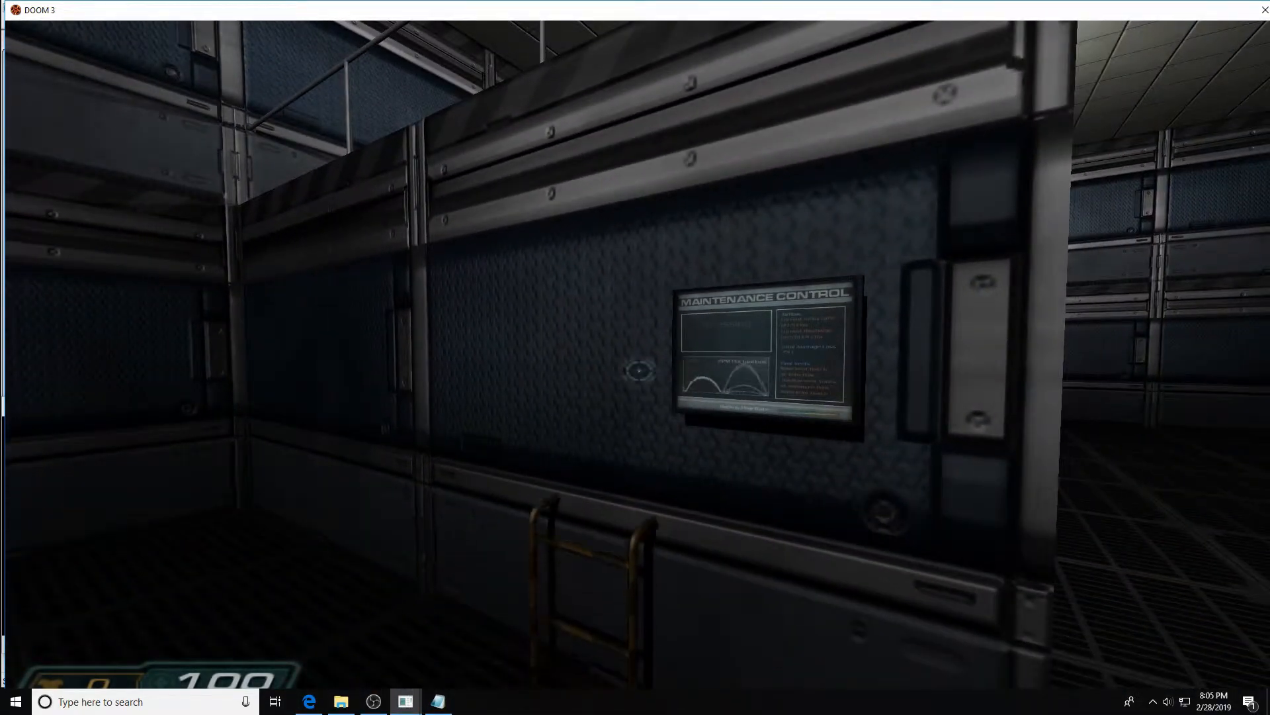
# Back away, climb the lowered ladder onto the upper platform, and walk around to view it
pyautogui.press('s')
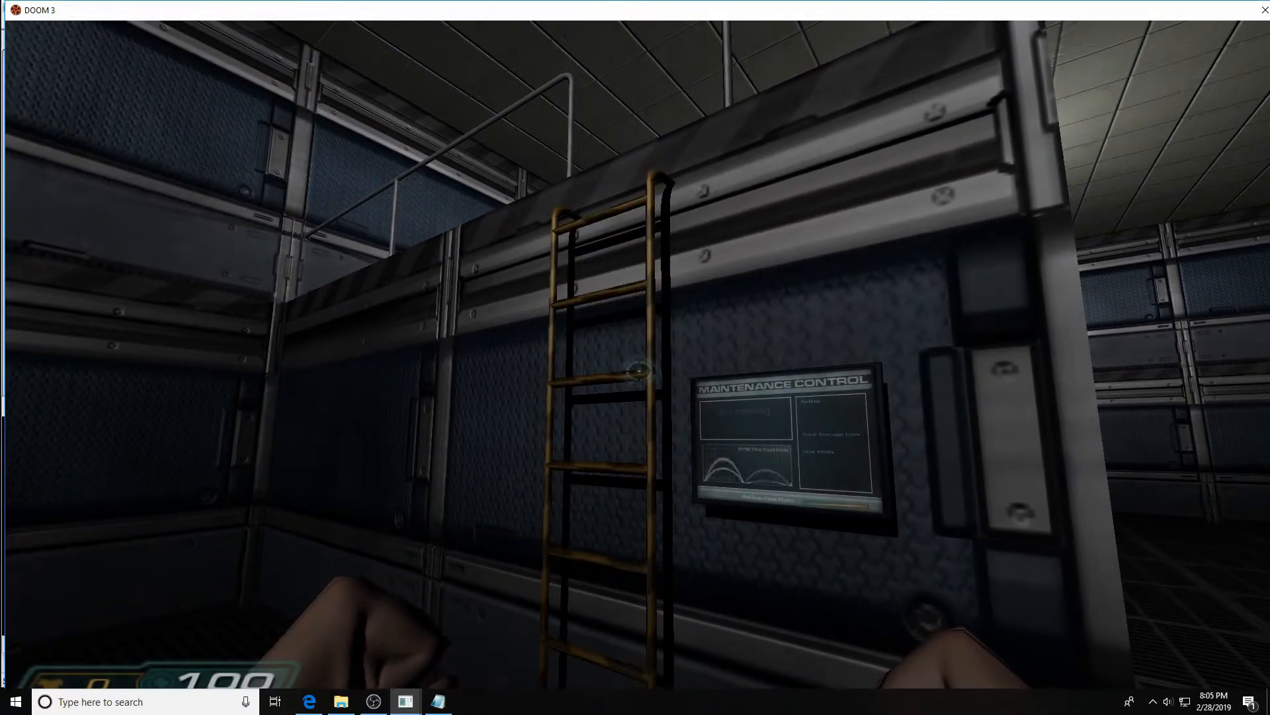
pyautogui.press('w')
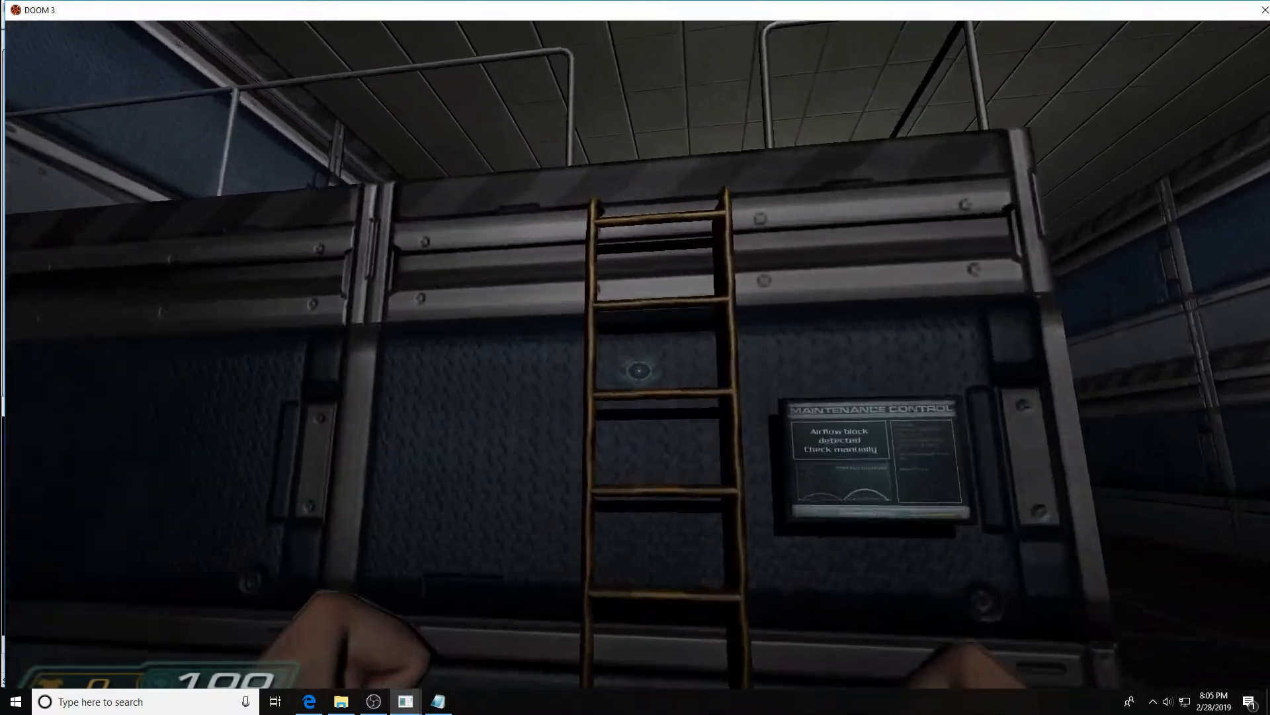
pyautogui.press('w')
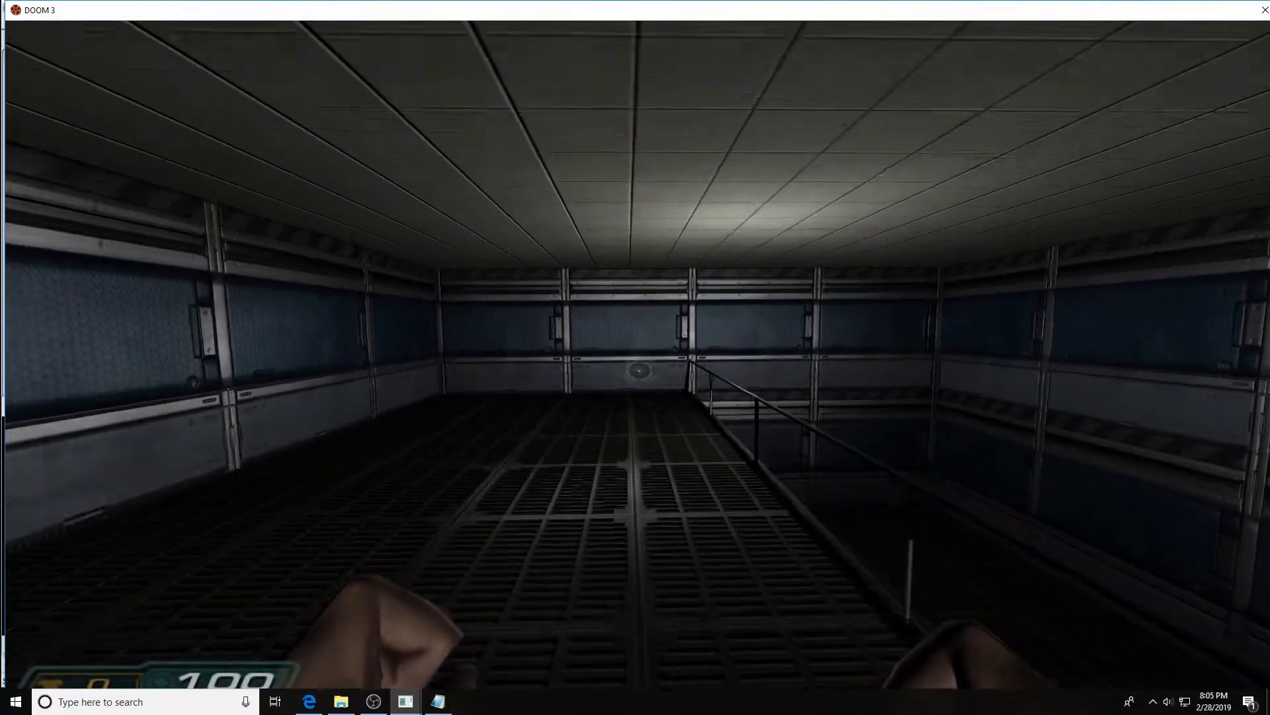
pyautogui.press('w')
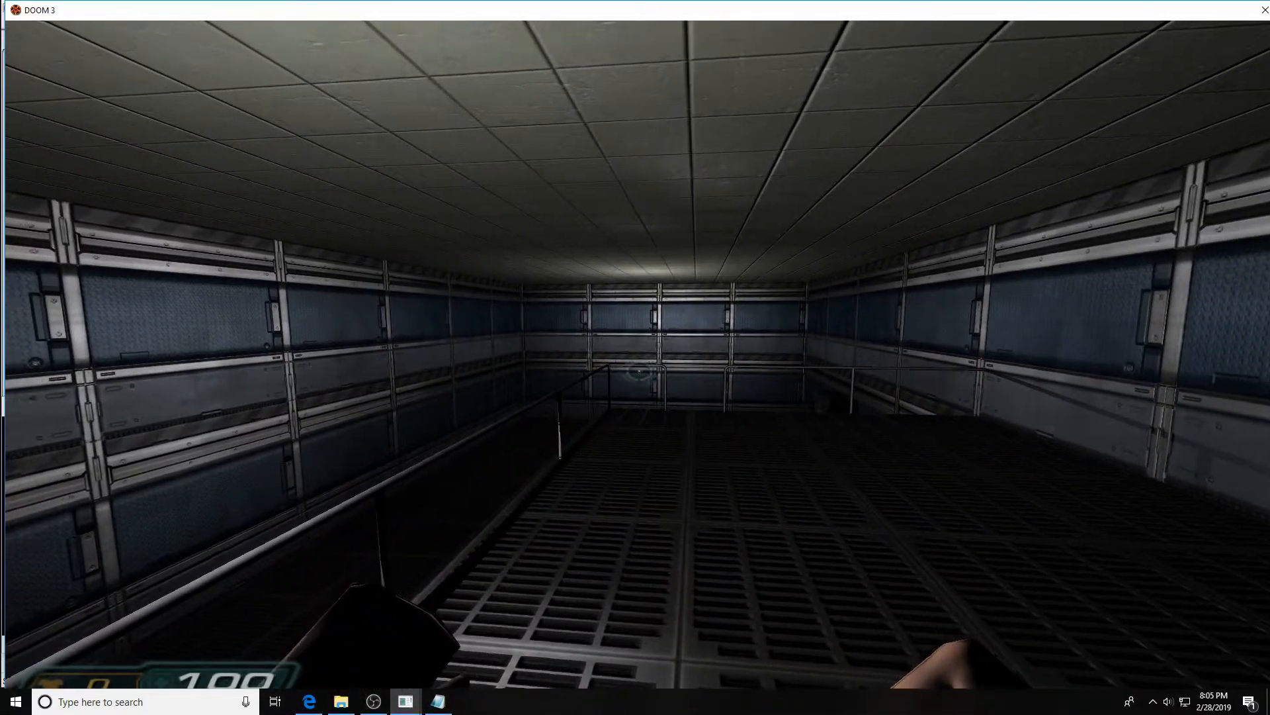
pyautogui.press('w')
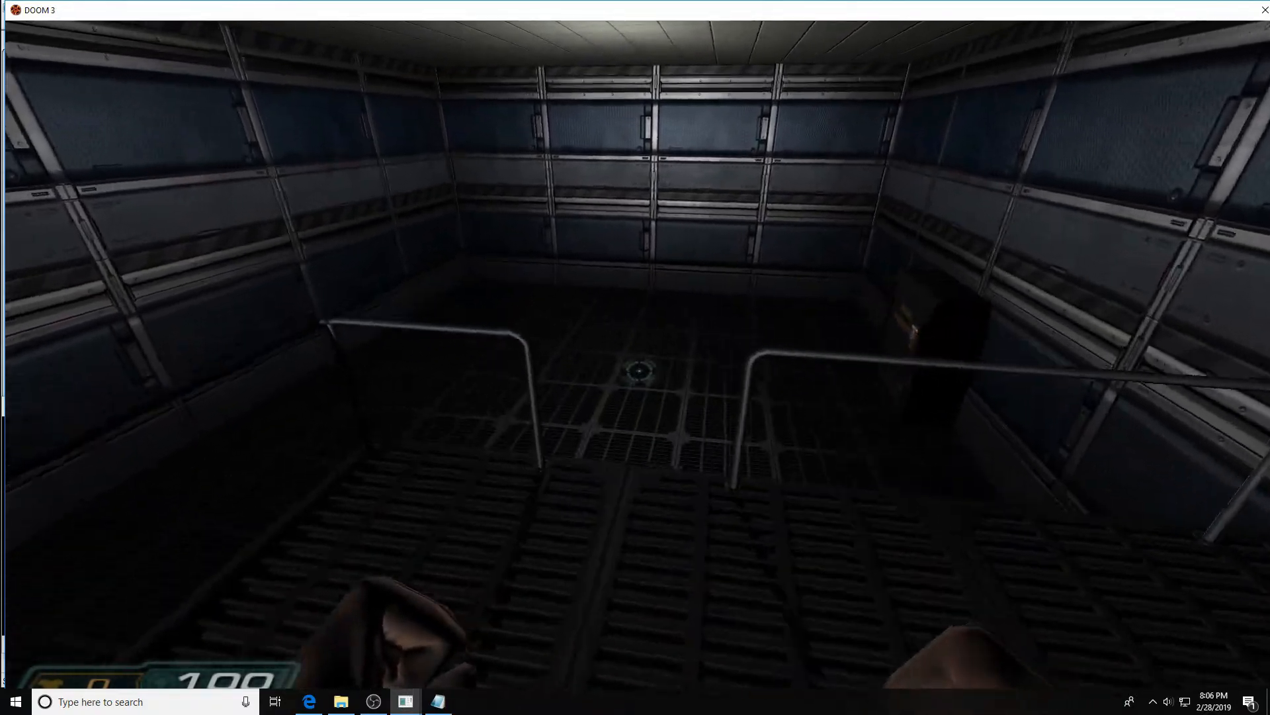
pyautogui.press('w')
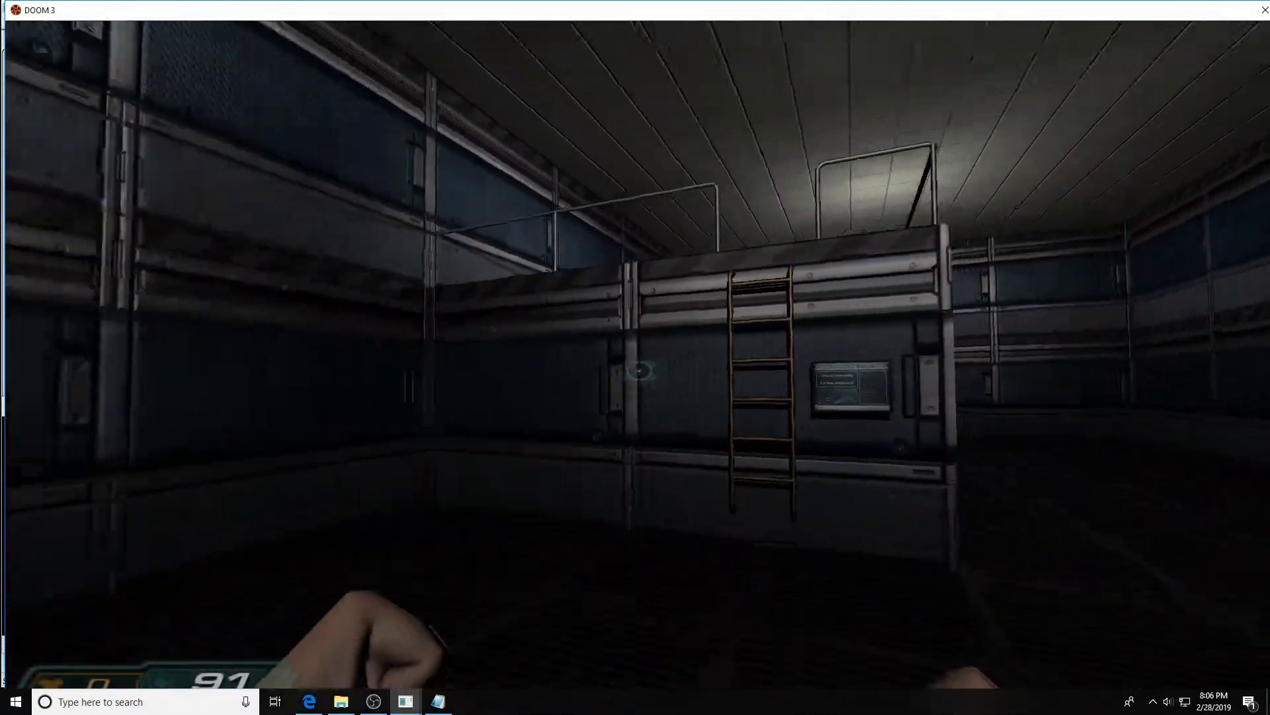
pyautogui.press('w')
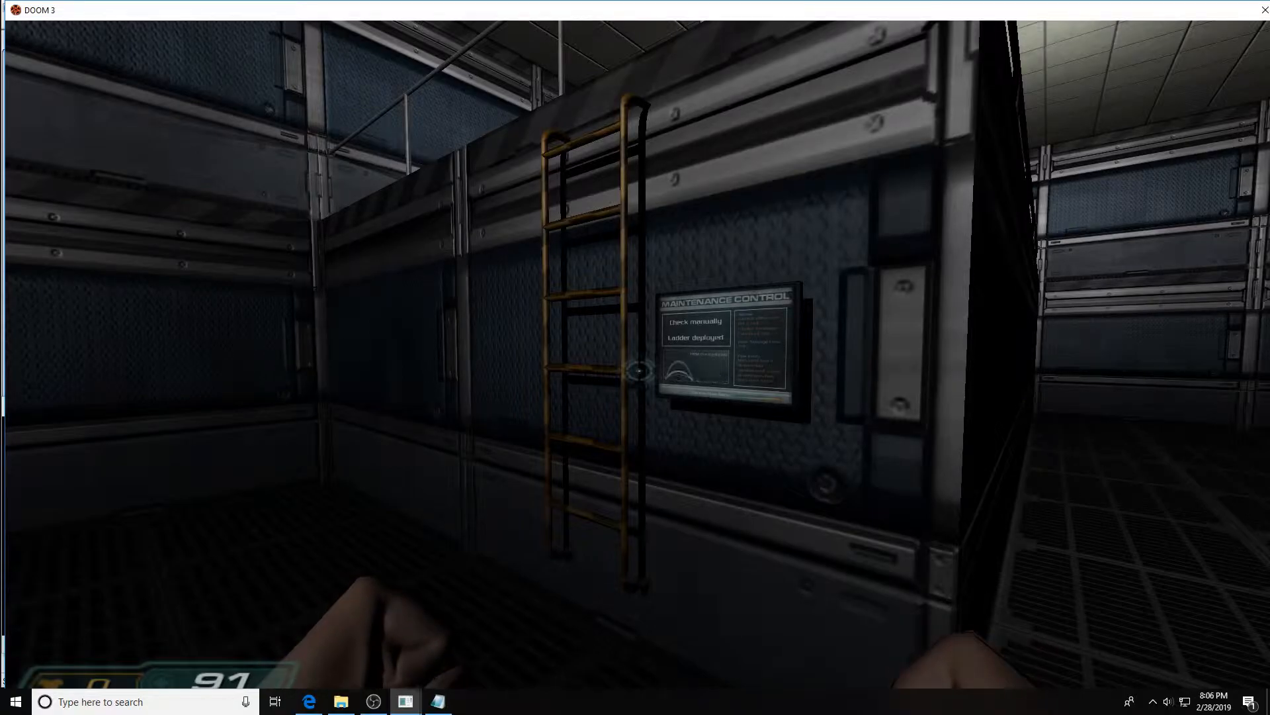
pyautogui.press('s')
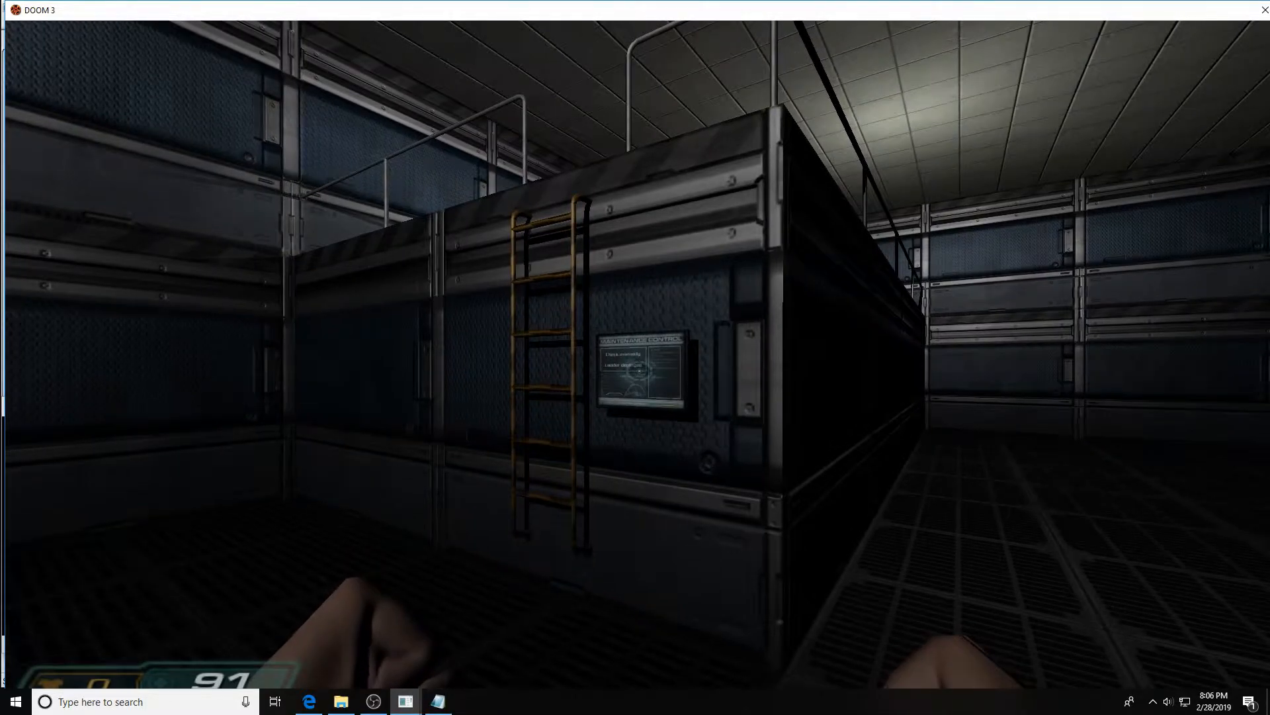
pyautogui.press('a')
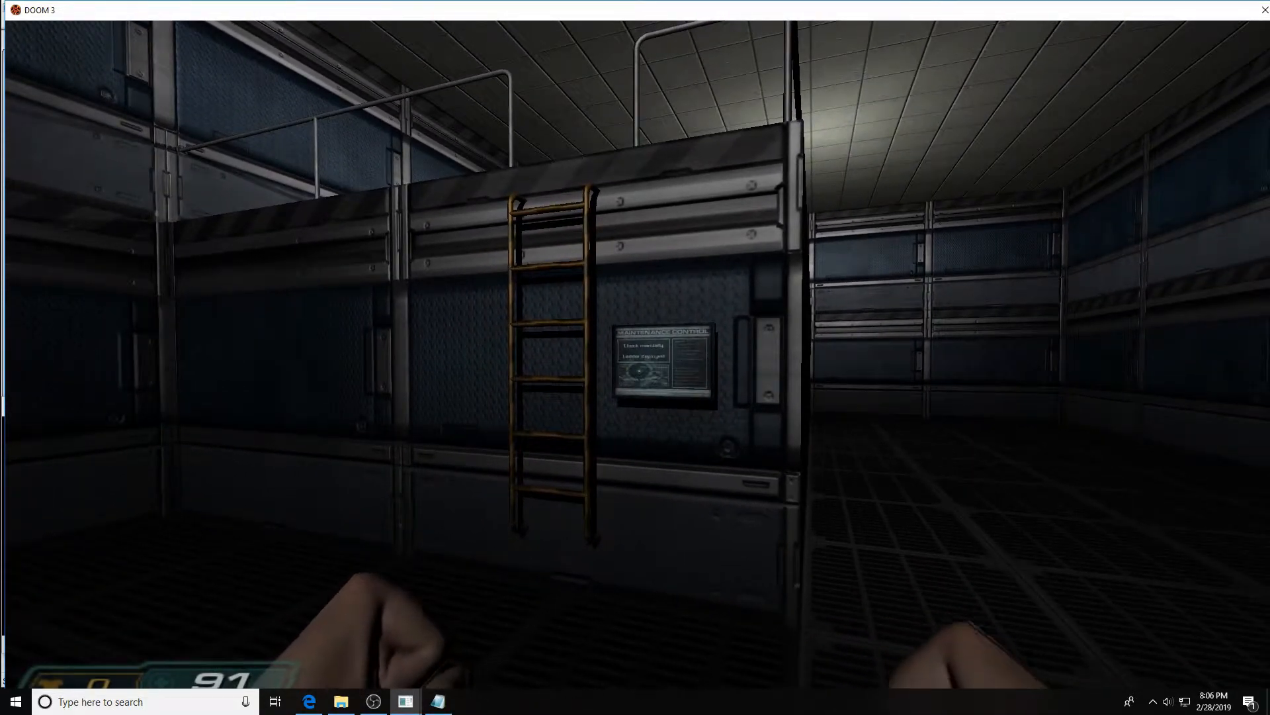
pyautogui.press('d')
pyautogui.press('s')
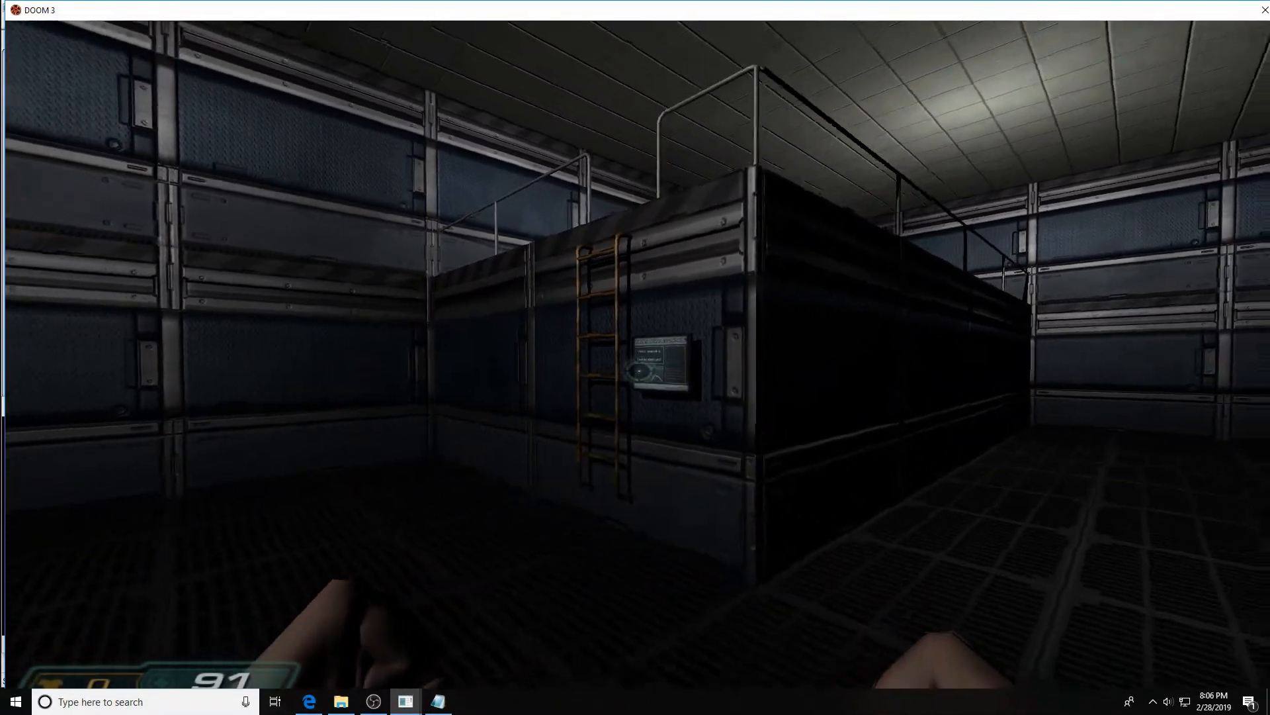
pyautogui.press('s')
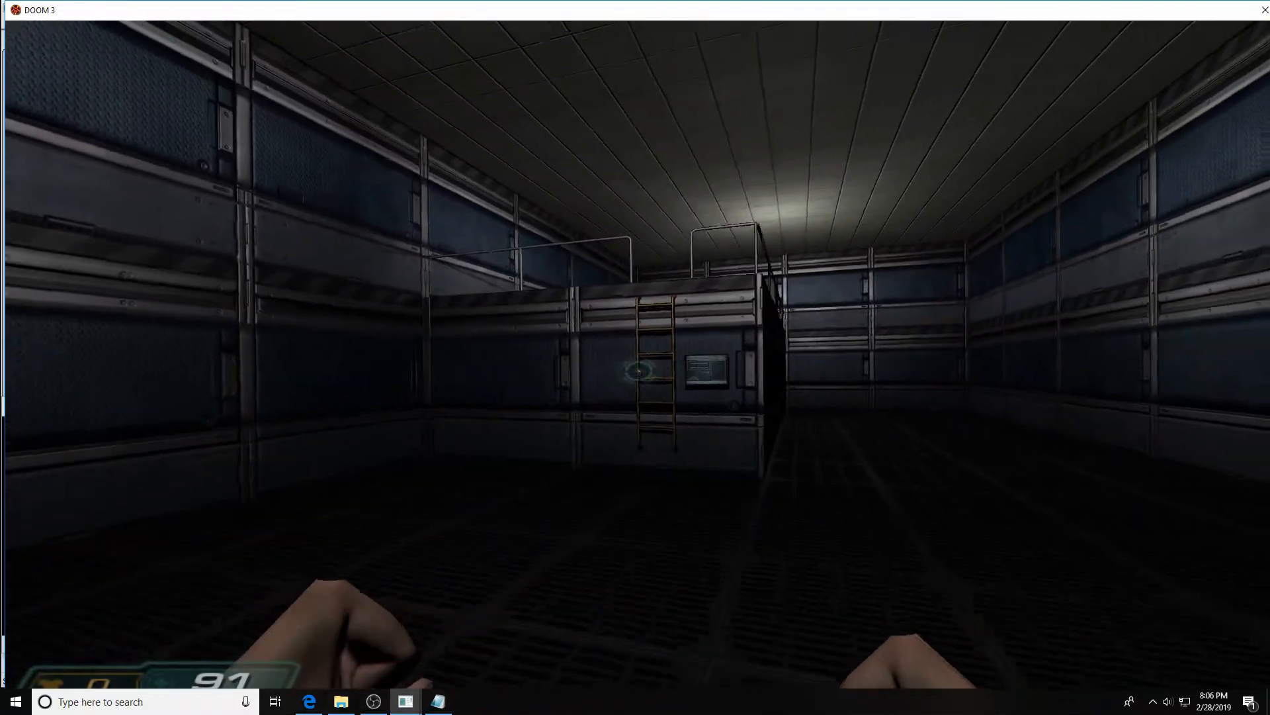
pyautogui.press('w')
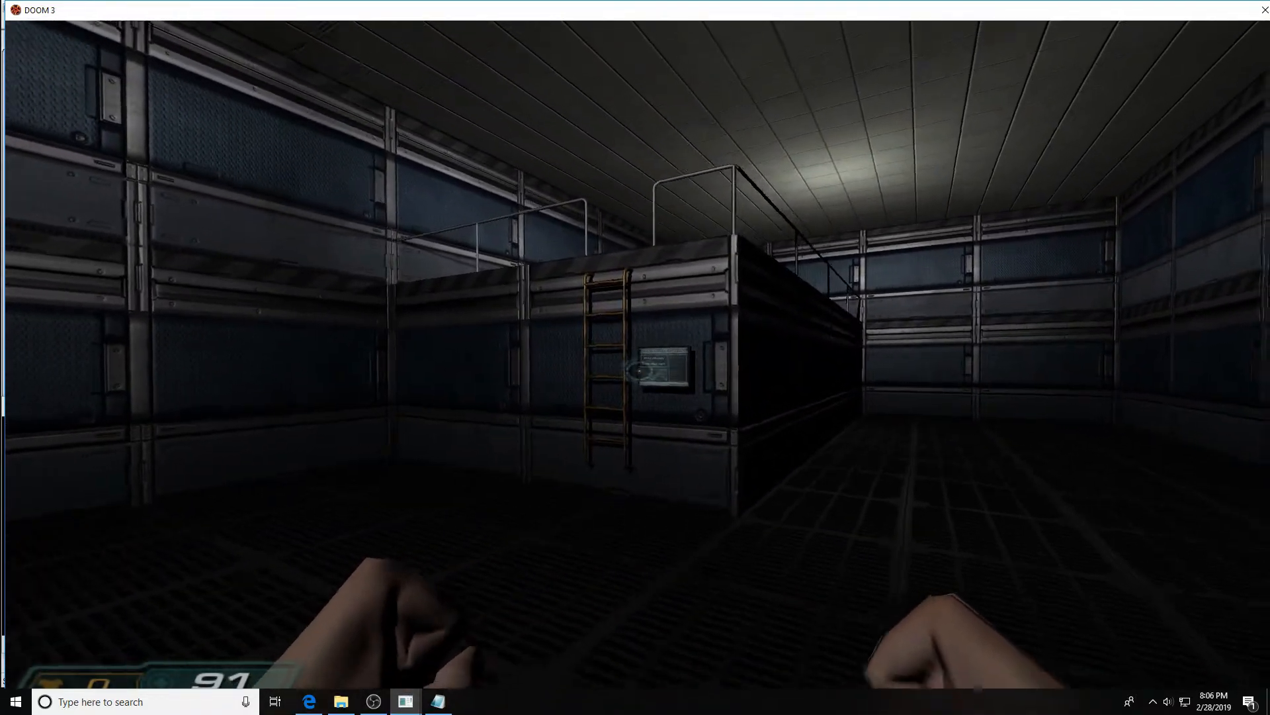
pyautogui.press('s')
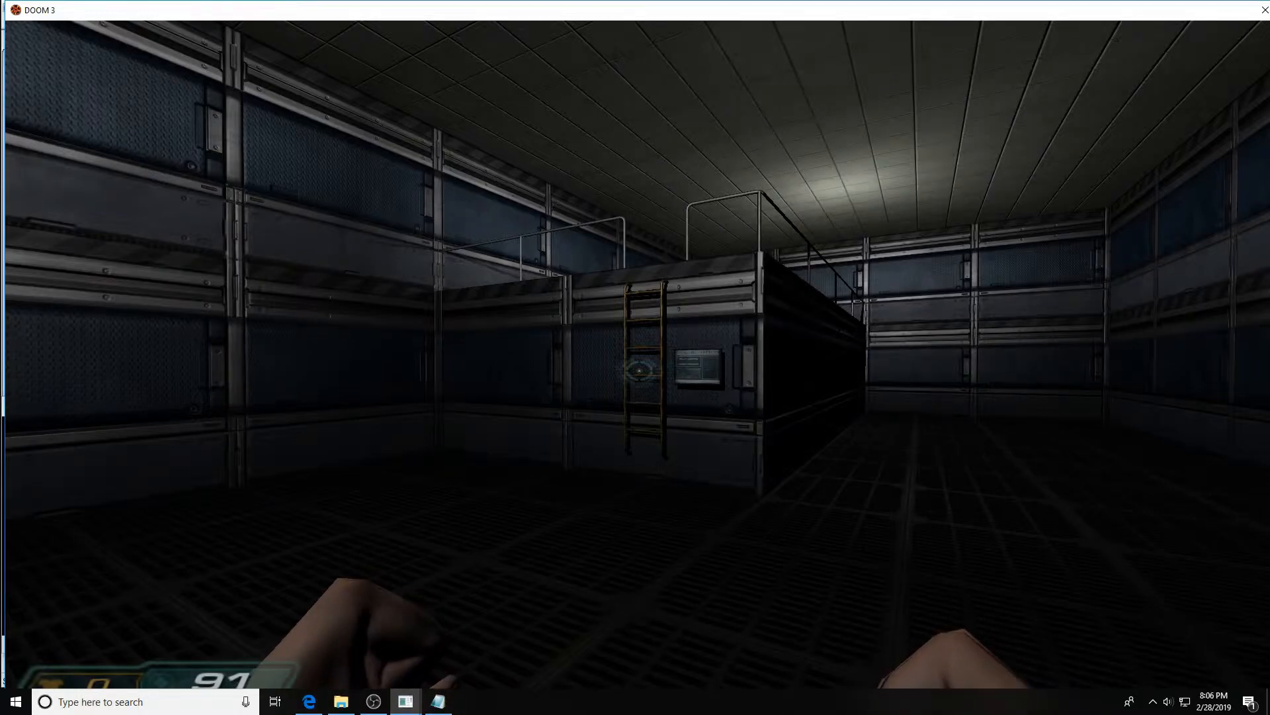
pyautogui.press('d')
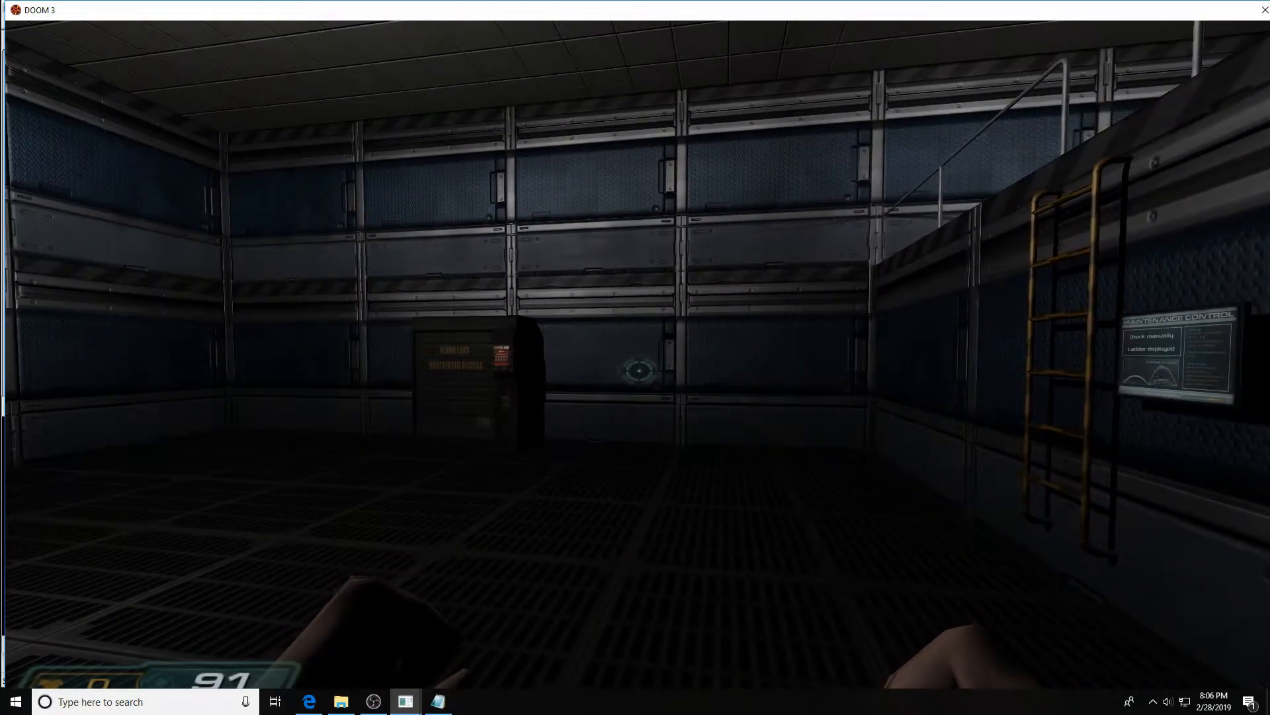
pyautogui.press('d')
# Open the console and reload map m1
pyautogui.hotkey('ctrl', 'alt', '`')
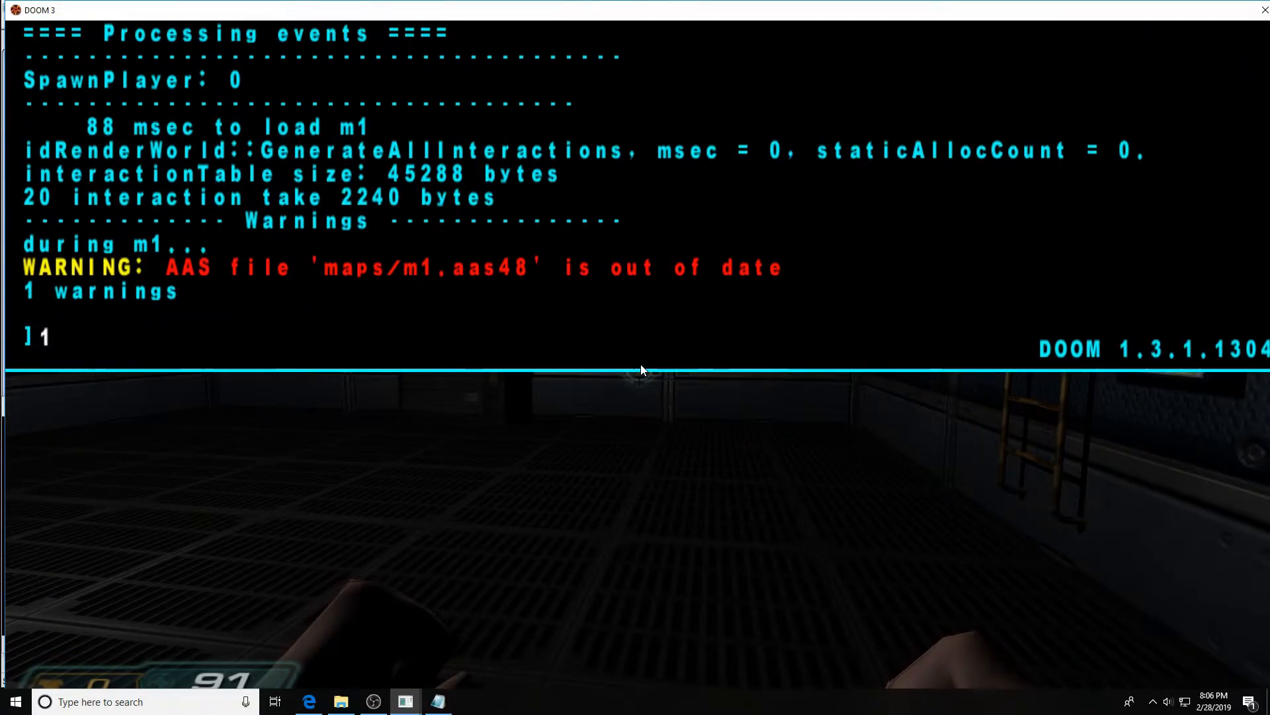
pyautogui.write('map m1')
pyautogui.press('Return')
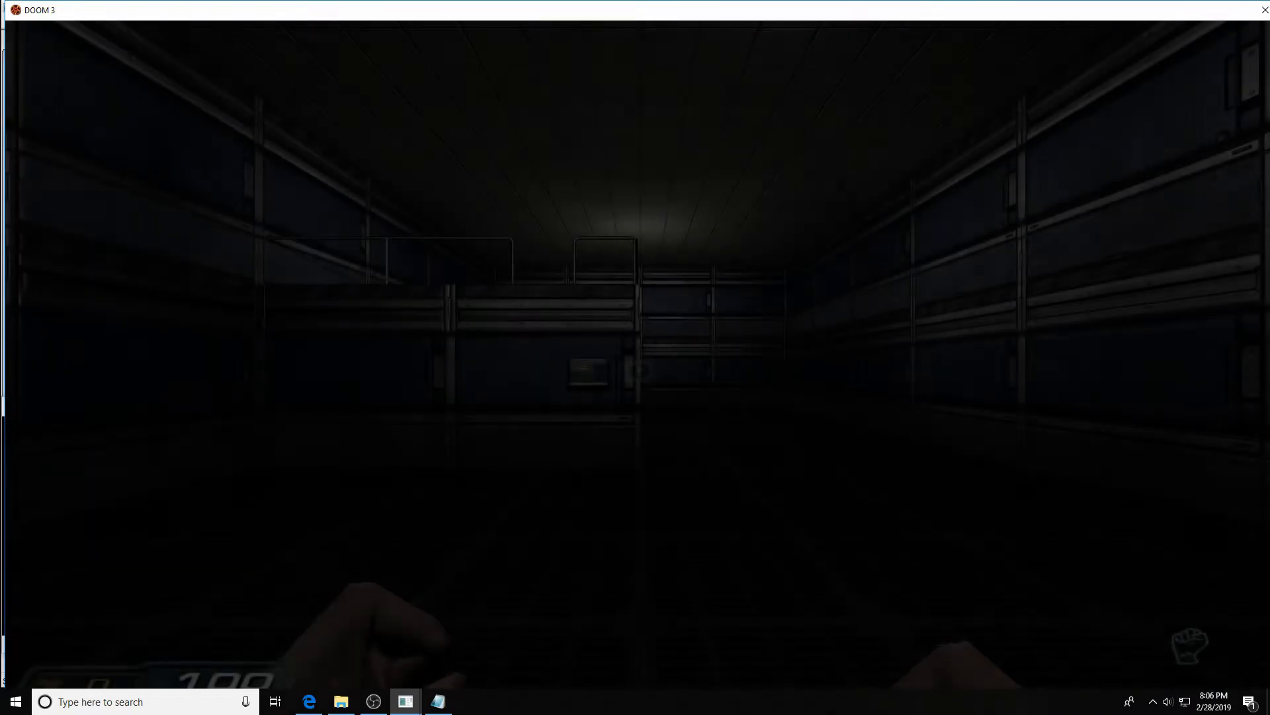
# Activate the maintenance panel again and climb the ladder onto the upper platform
pyautogui.press('w')
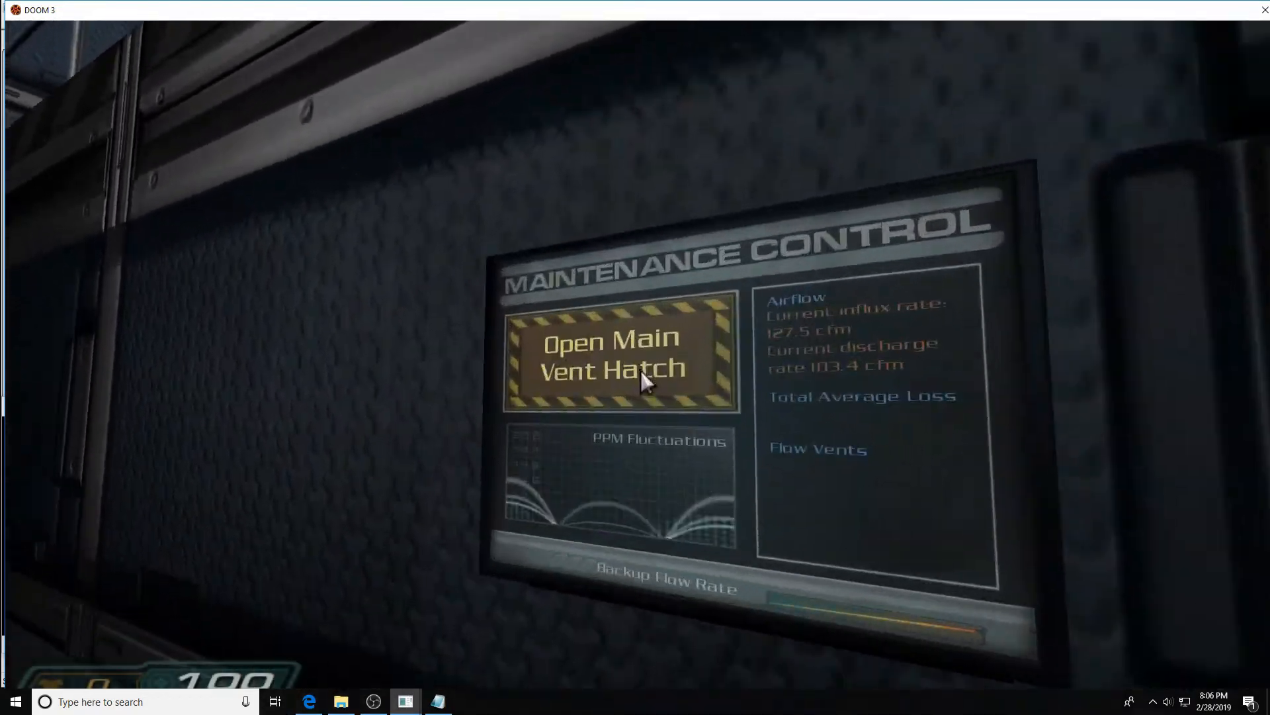
pyautogui.click(640, 372)
pyautogui.press('s')
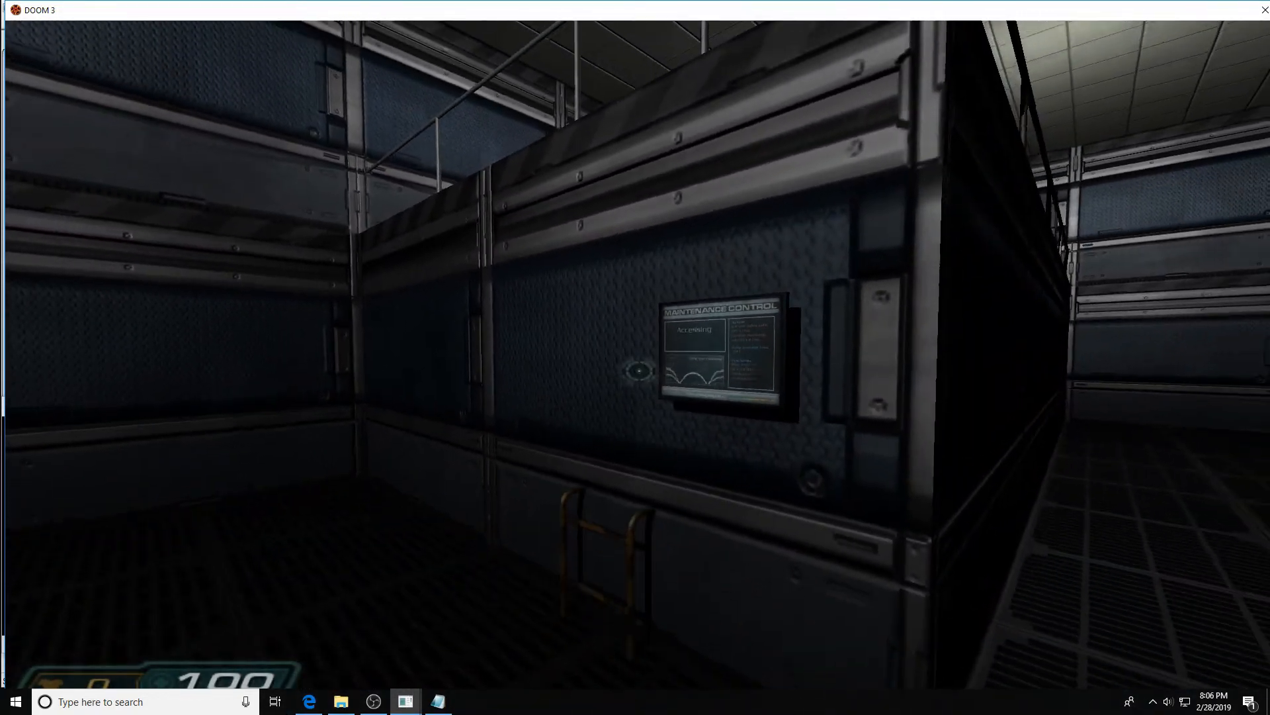
pyautogui.press('w')
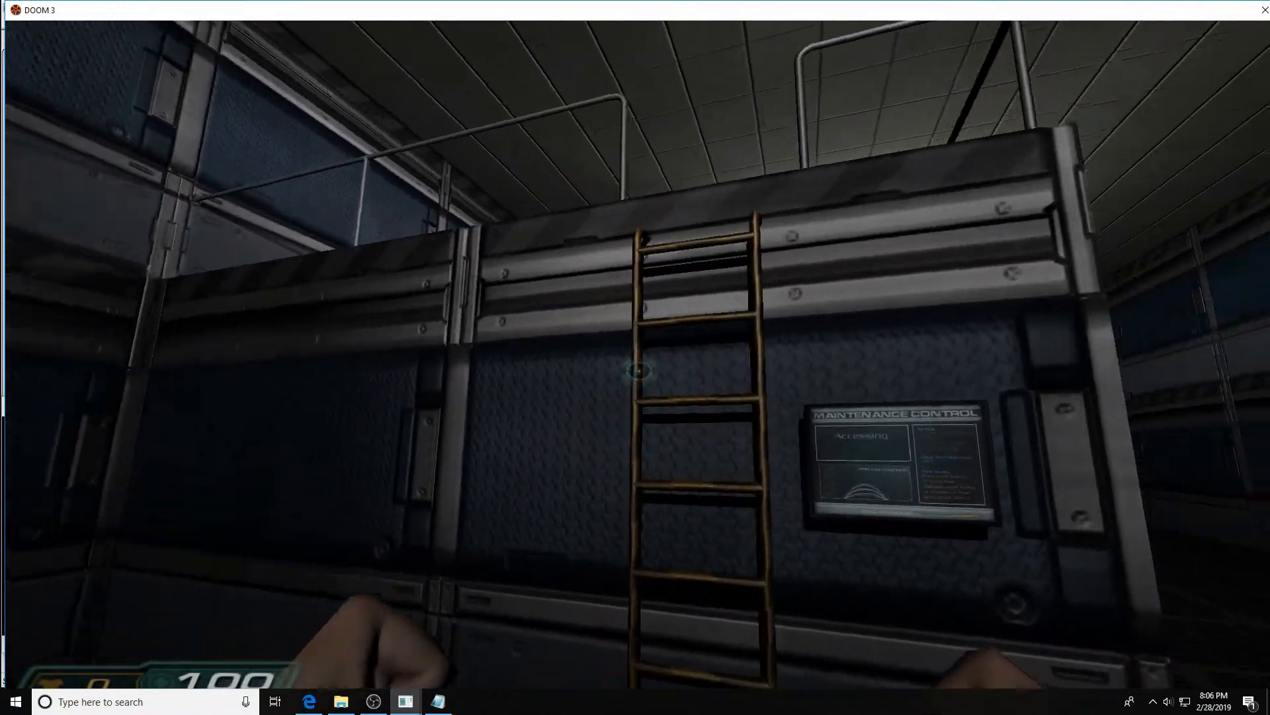
pyautogui.press('w')
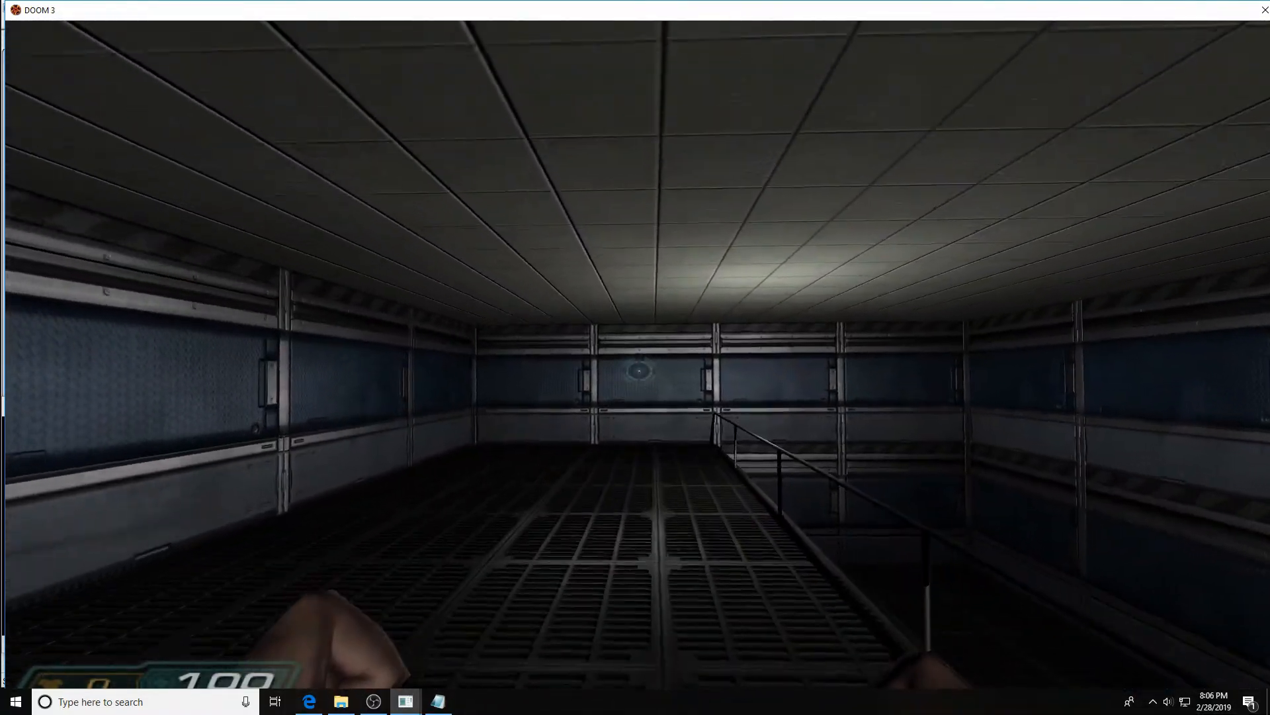